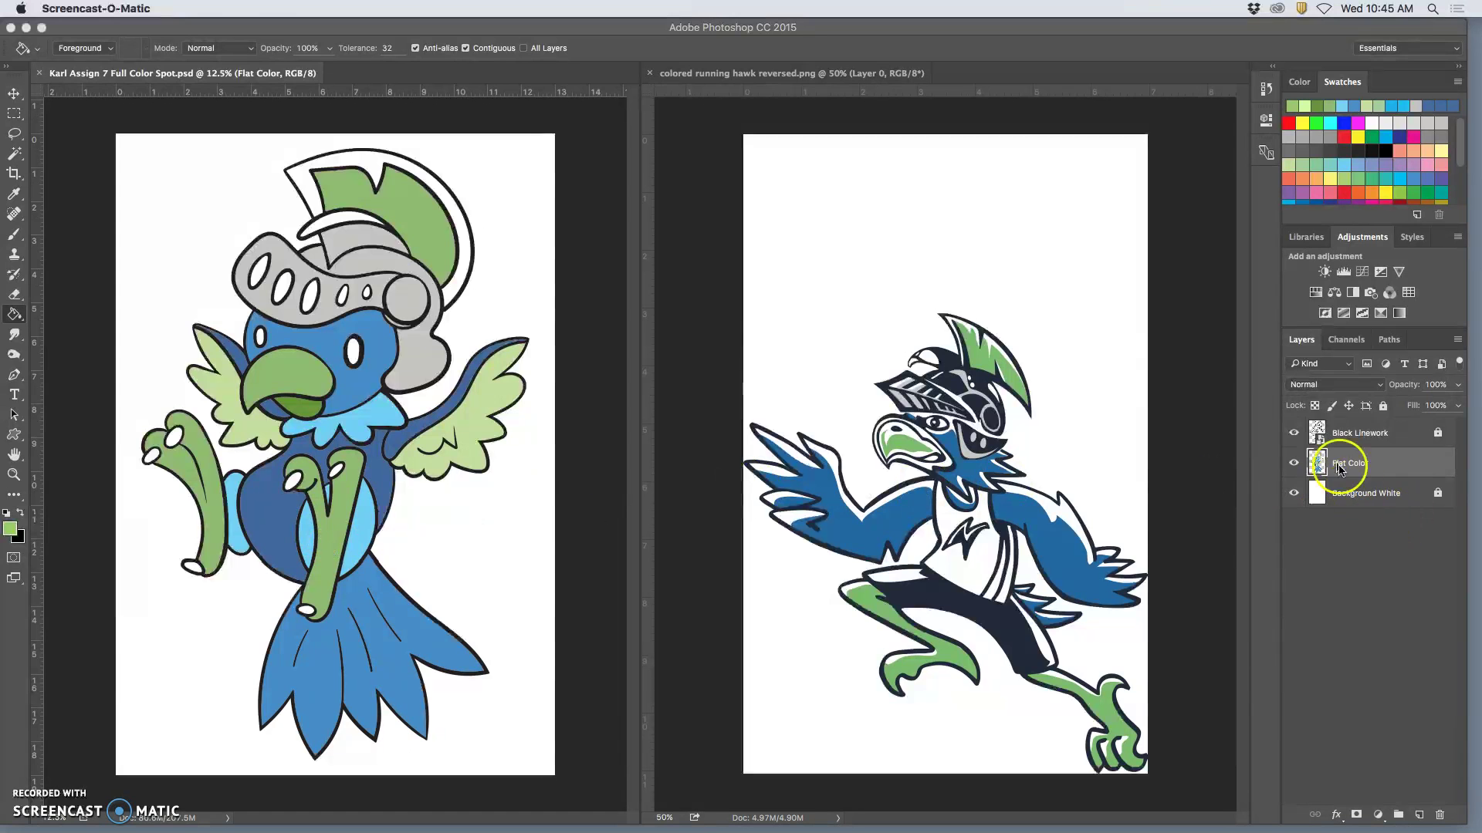
Inspect the layers by hiding Flat Color and Background White and toggling Black Linework so only the linework shows.
left_click(1293, 466)
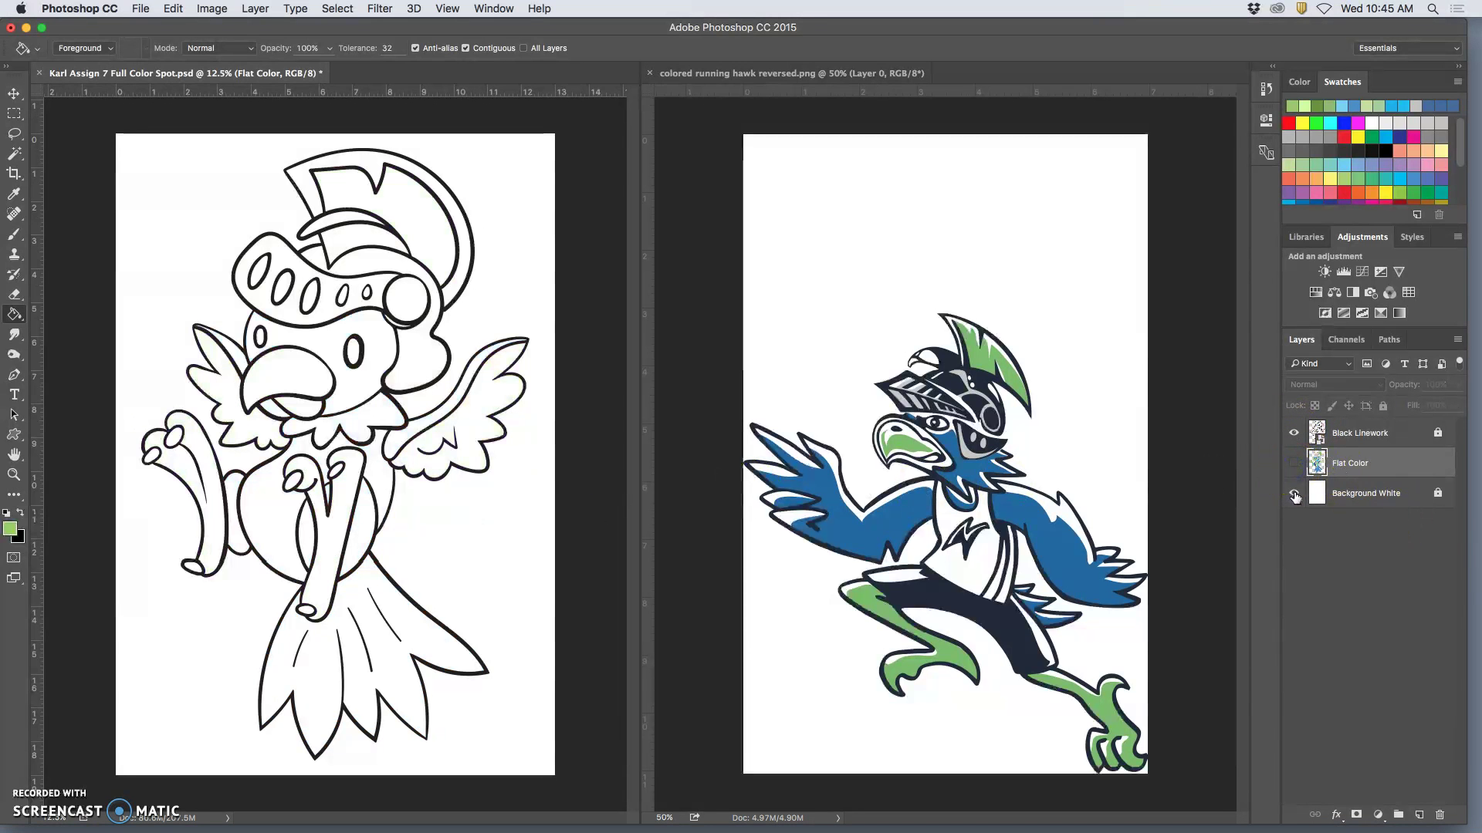
left_click(1295, 494)
left_click(1293, 433)
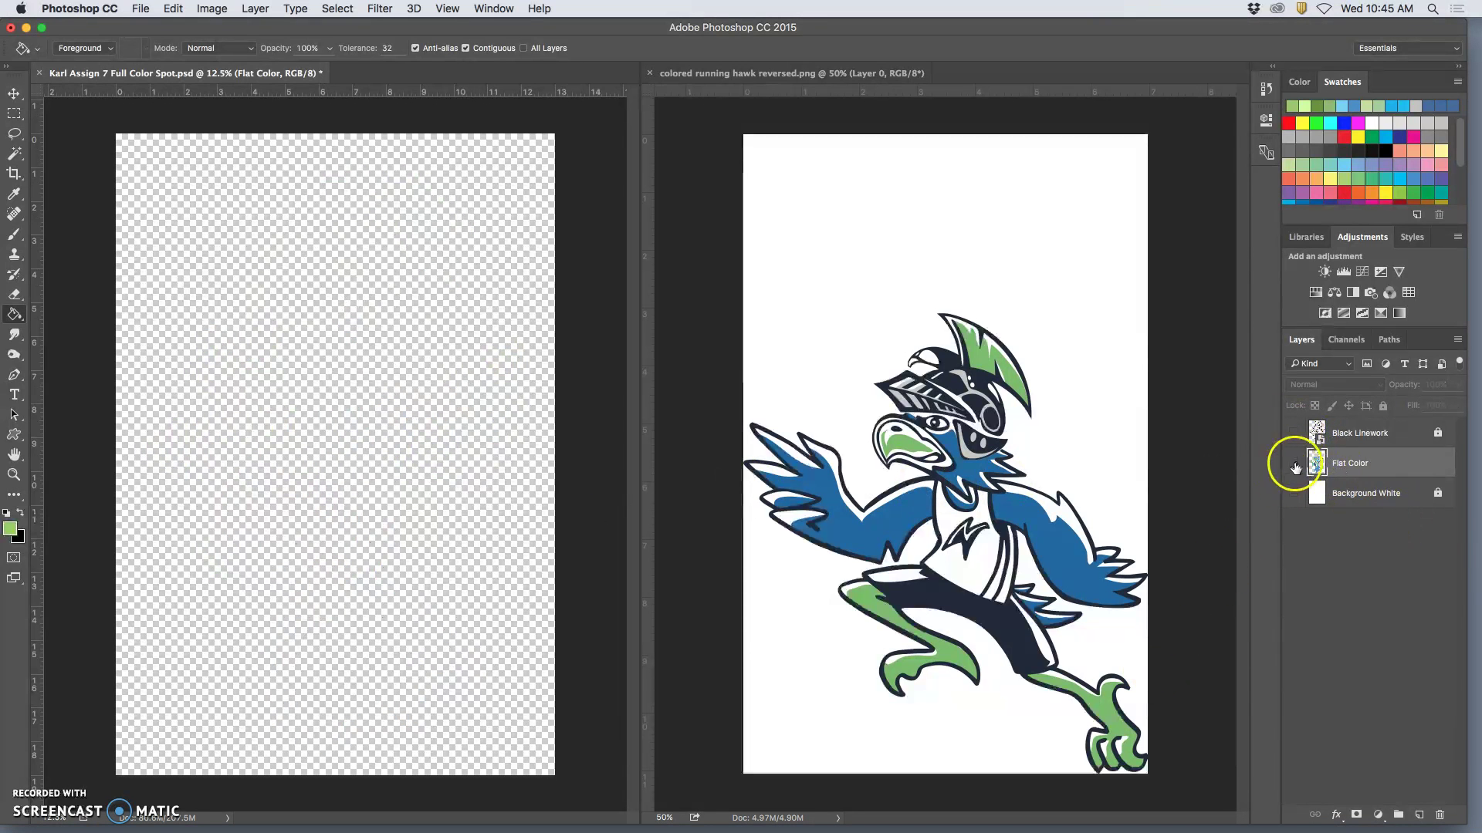
left_click(1293, 433)
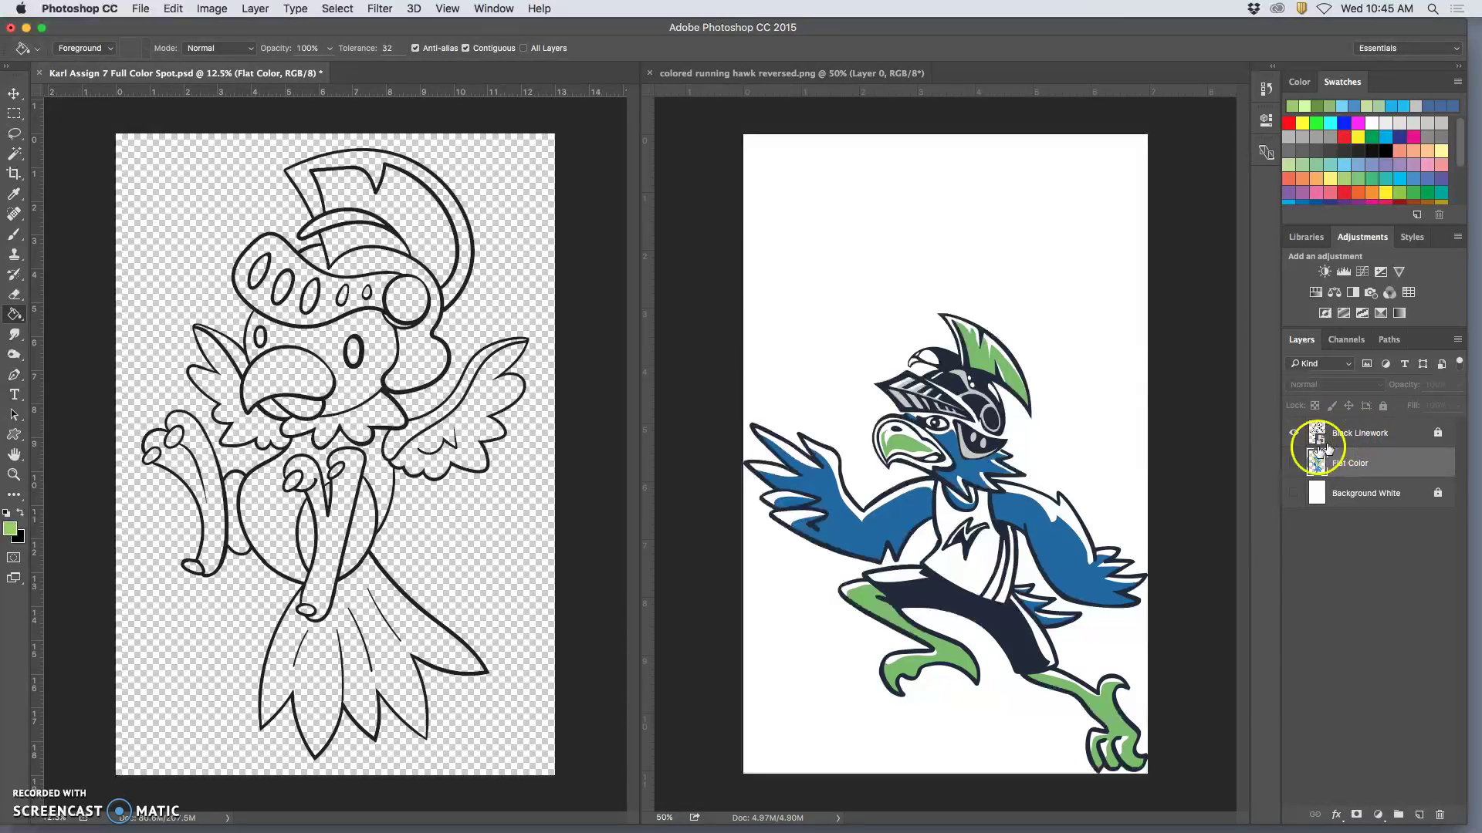
Check the document's dimensions and resolution in the Image Size settings without changing them.
left_click(724, 297)
left_click(200, 6)
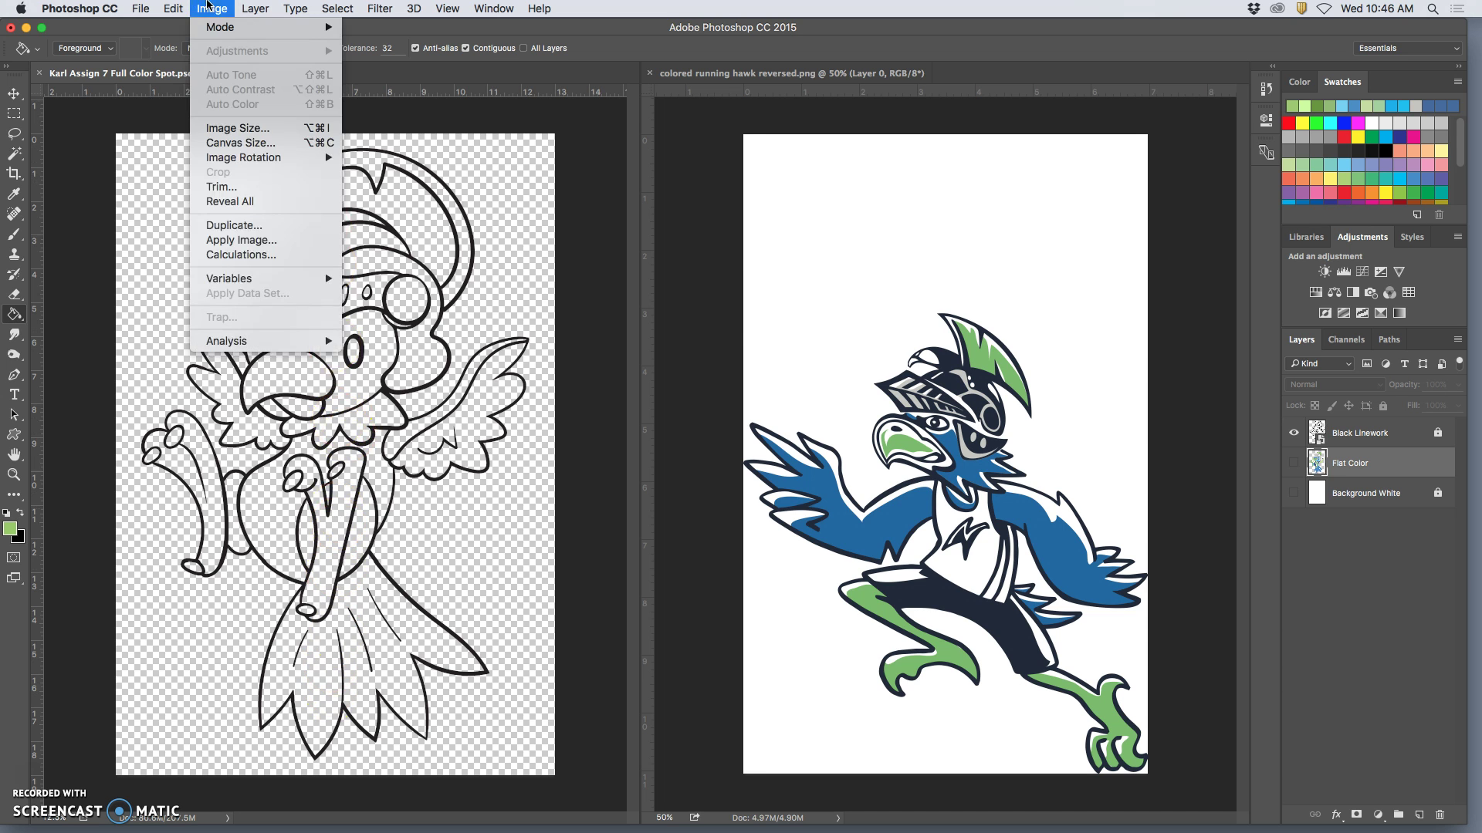
left_click(216, 124)
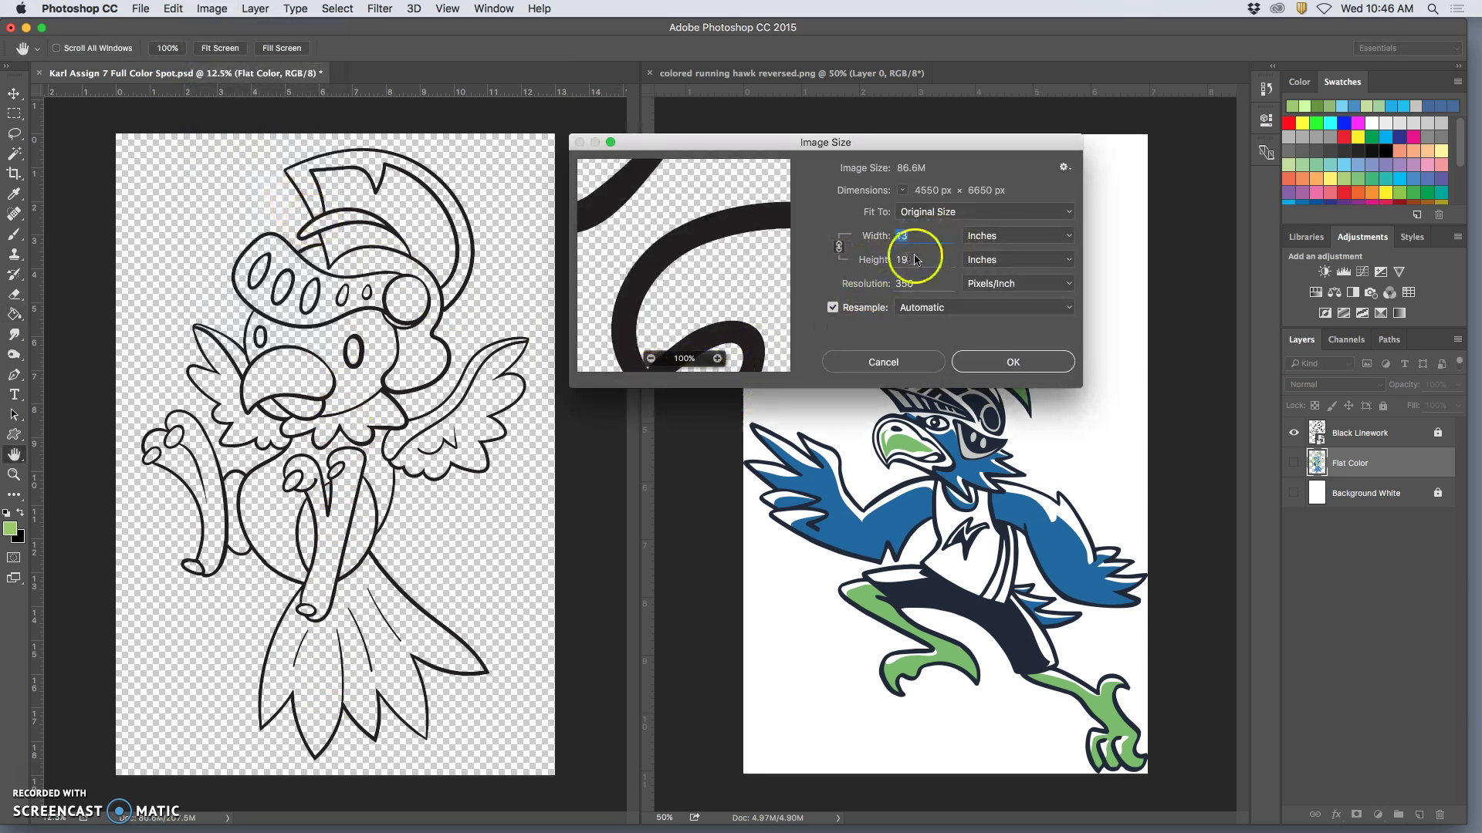
left_click(993, 365)
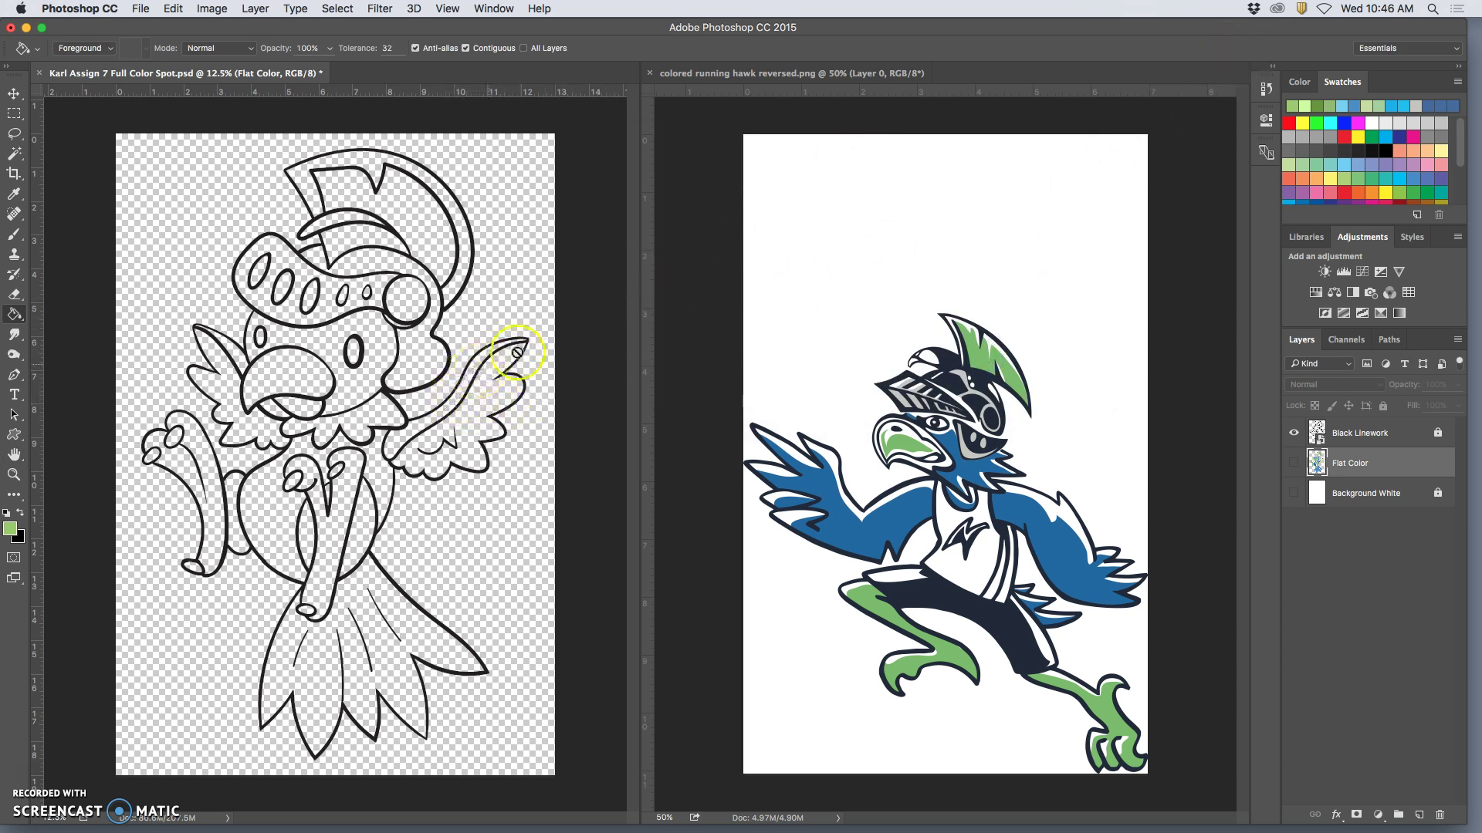
Try to erase part of the helmet with the Eraser while the Flat Color layer is hidden.
left_click(14, 294)
left_click(394, 287)
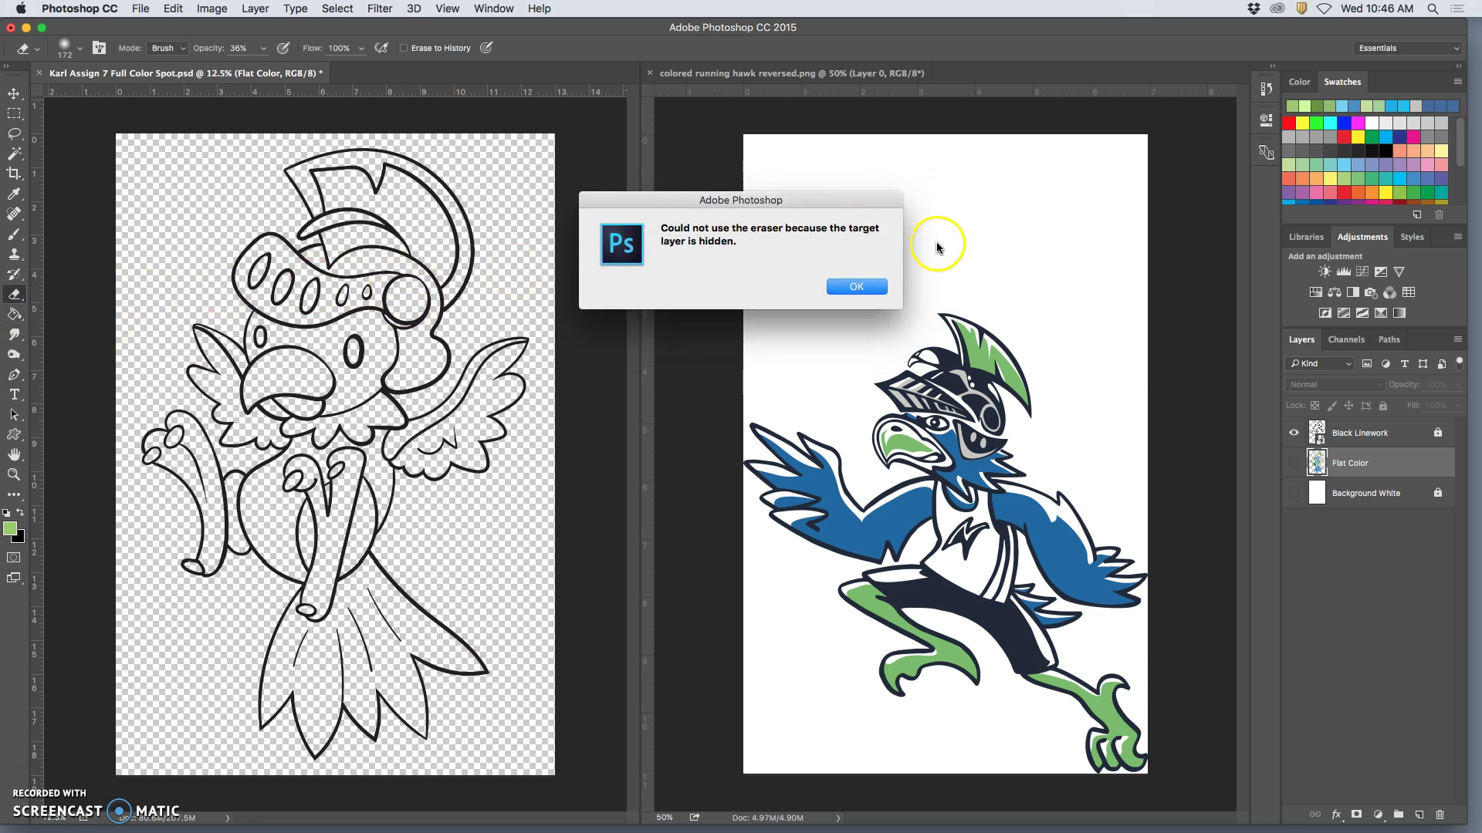
left_click(845, 288)
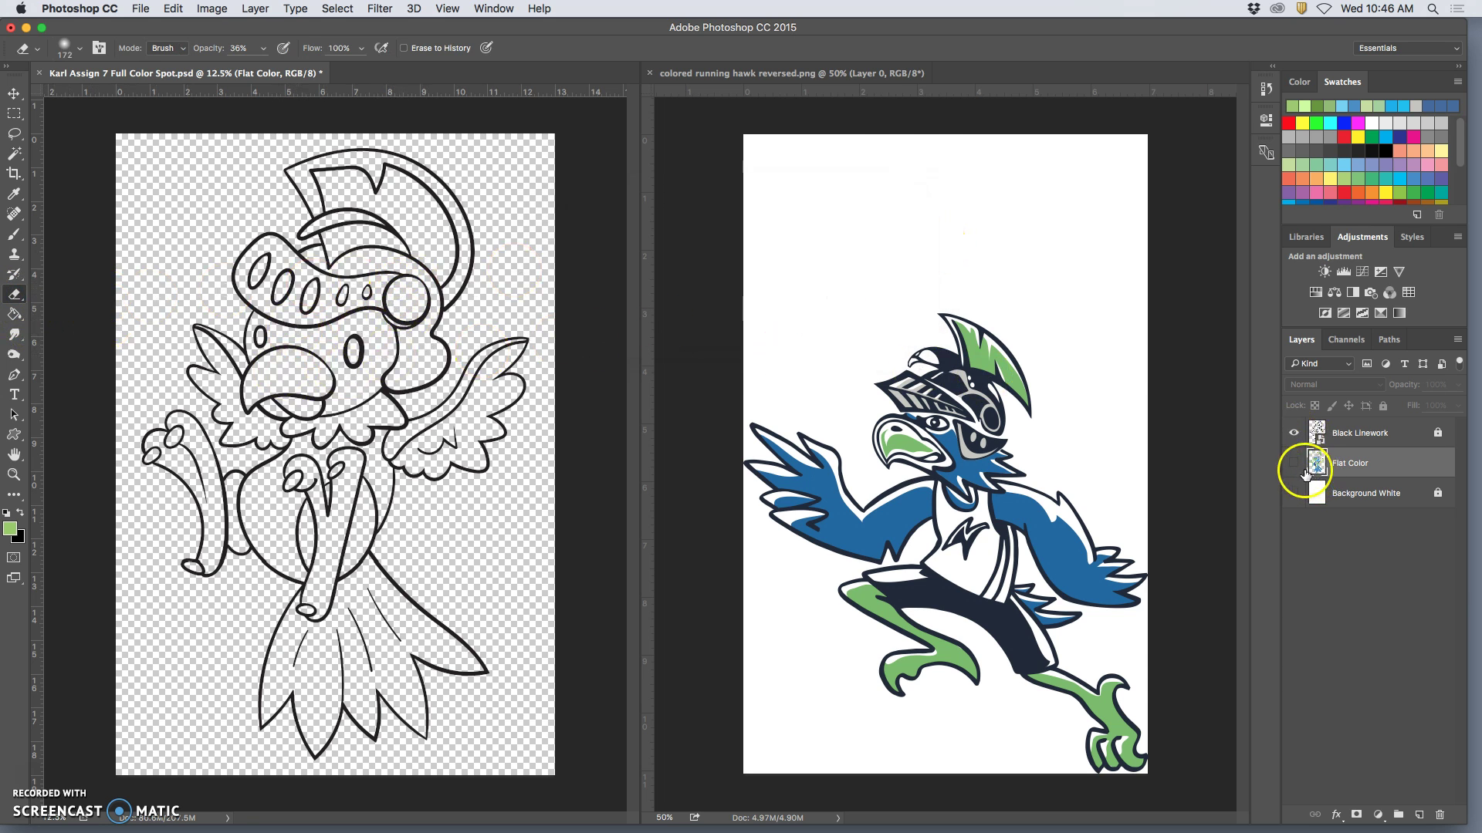
Show only the Background White layer and try the Eraser on the canvas with hidden Flat Color still active.
left_click(1294, 433)
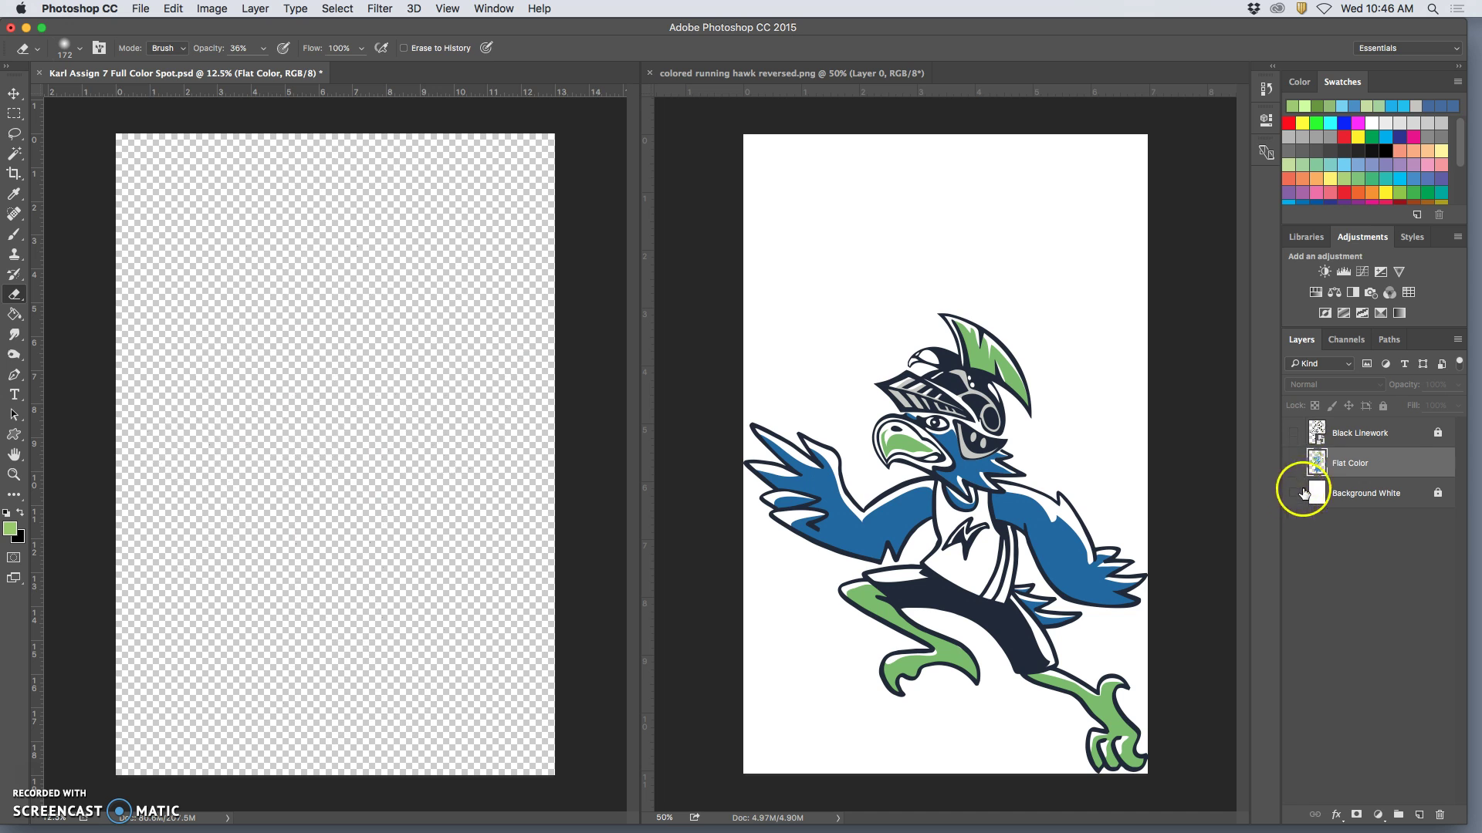
left_click(1296, 495)
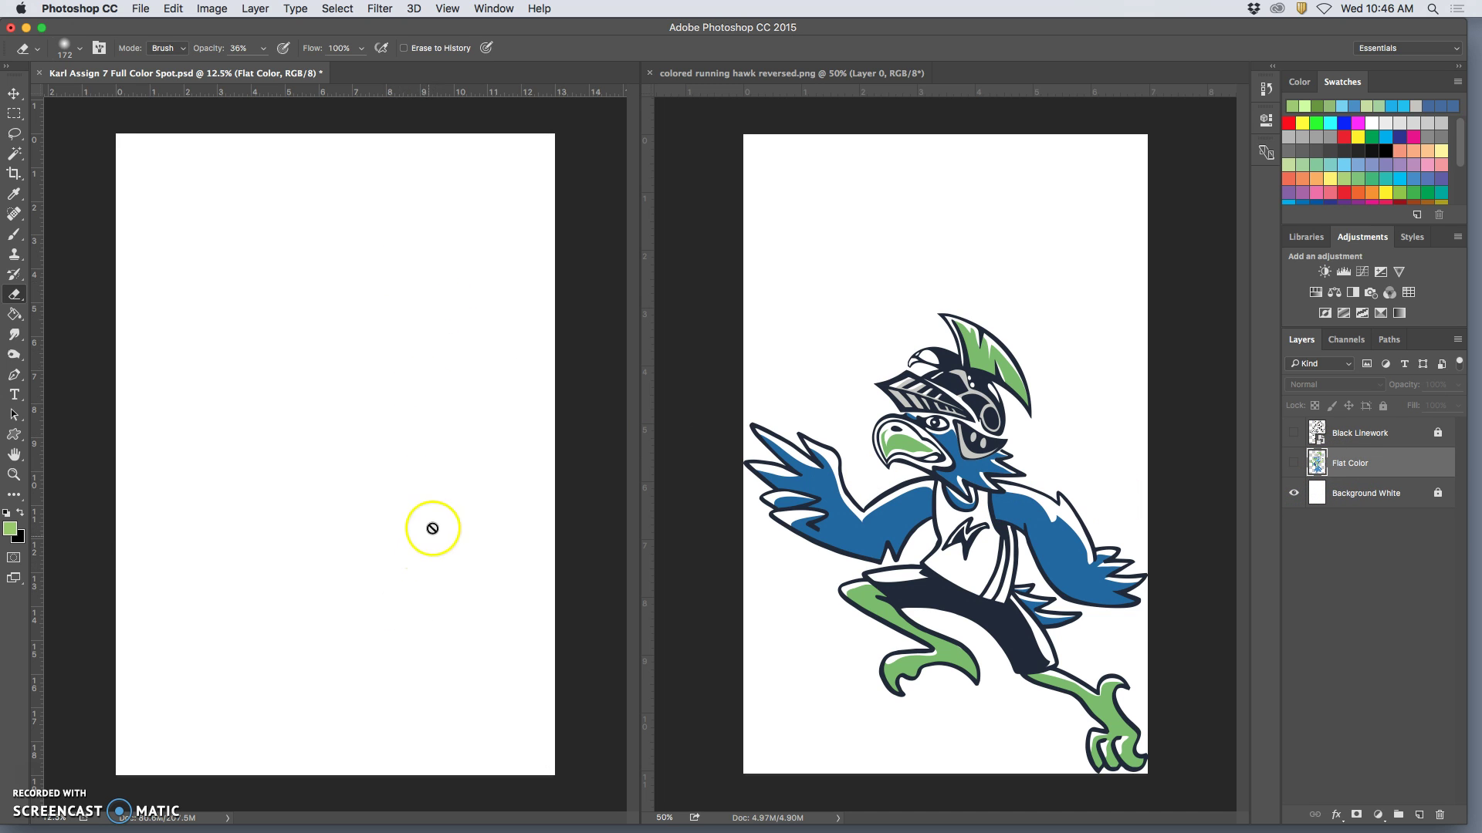
left_click(364, 394)
left_click(856, 287)
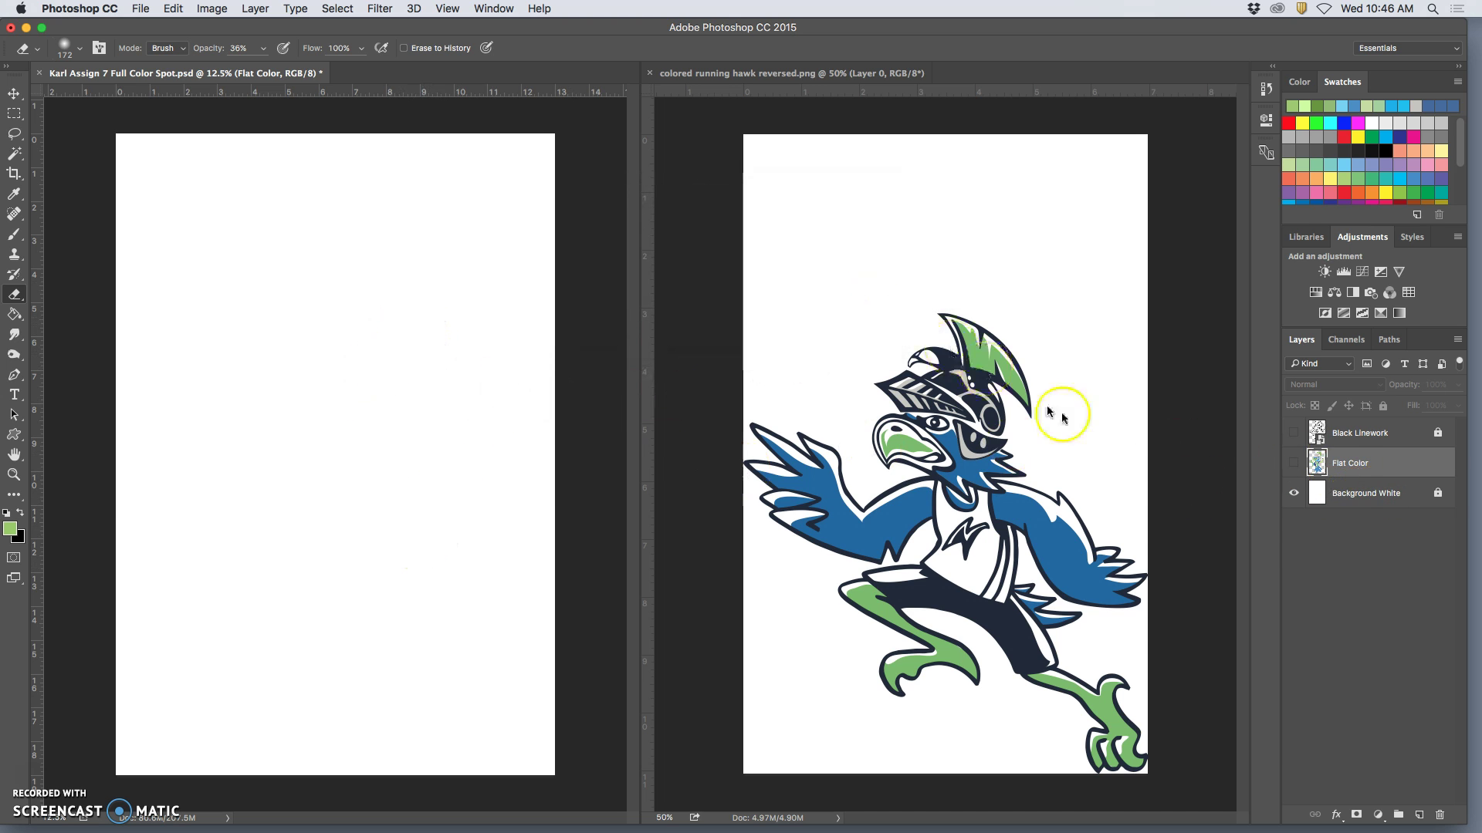
Show the Flat Color and Black Linework layers again and make Black Linework the active layer.
left_click(1295, 463)
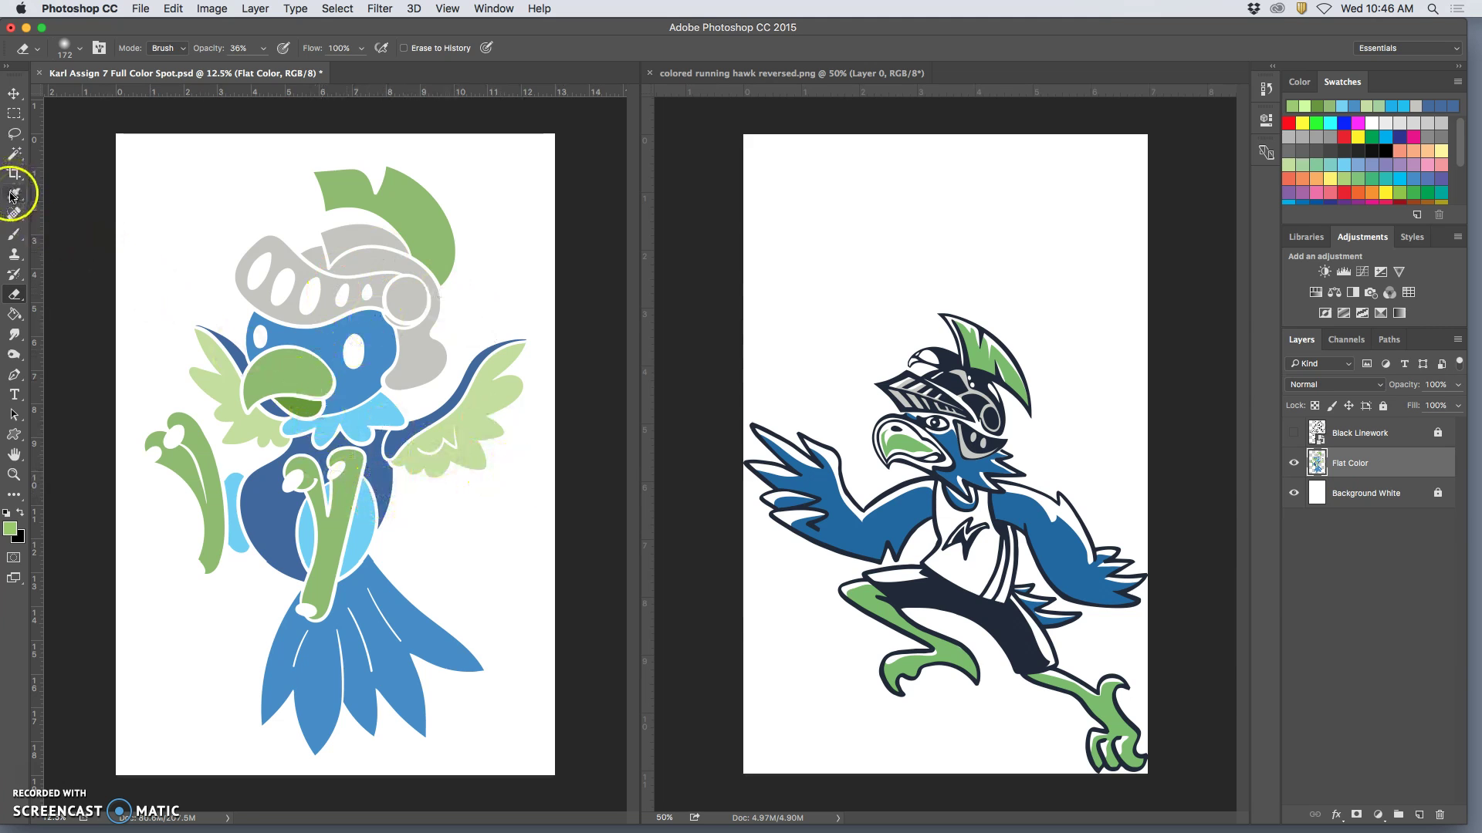
left_click(1293, 434)
left_click(1358, 432)
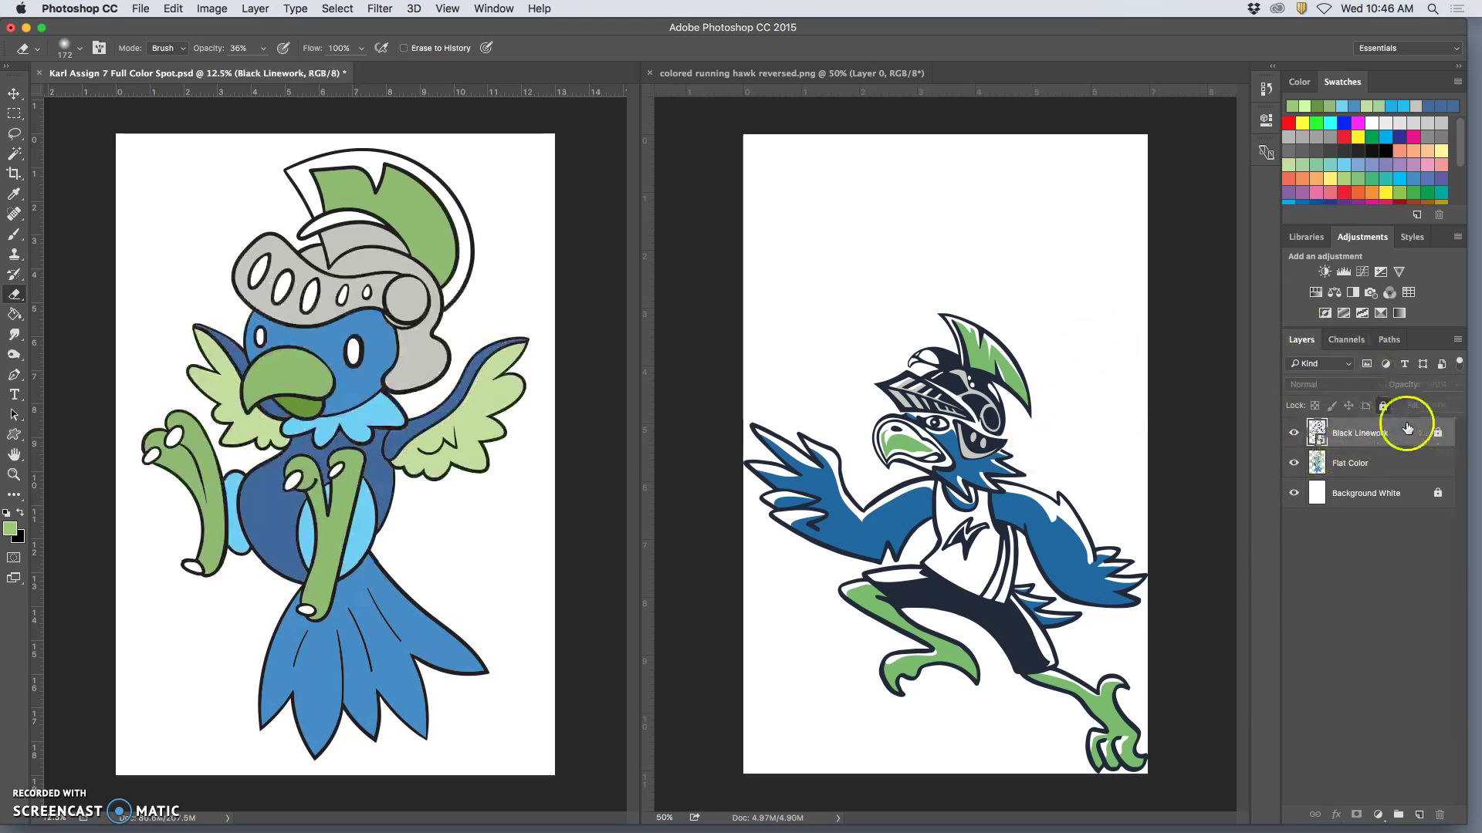
Select the white outer band of the helmet's crest with the Magic Wand on the Black Linework layer.
left_click(14, 154)
left_click(397, 213)
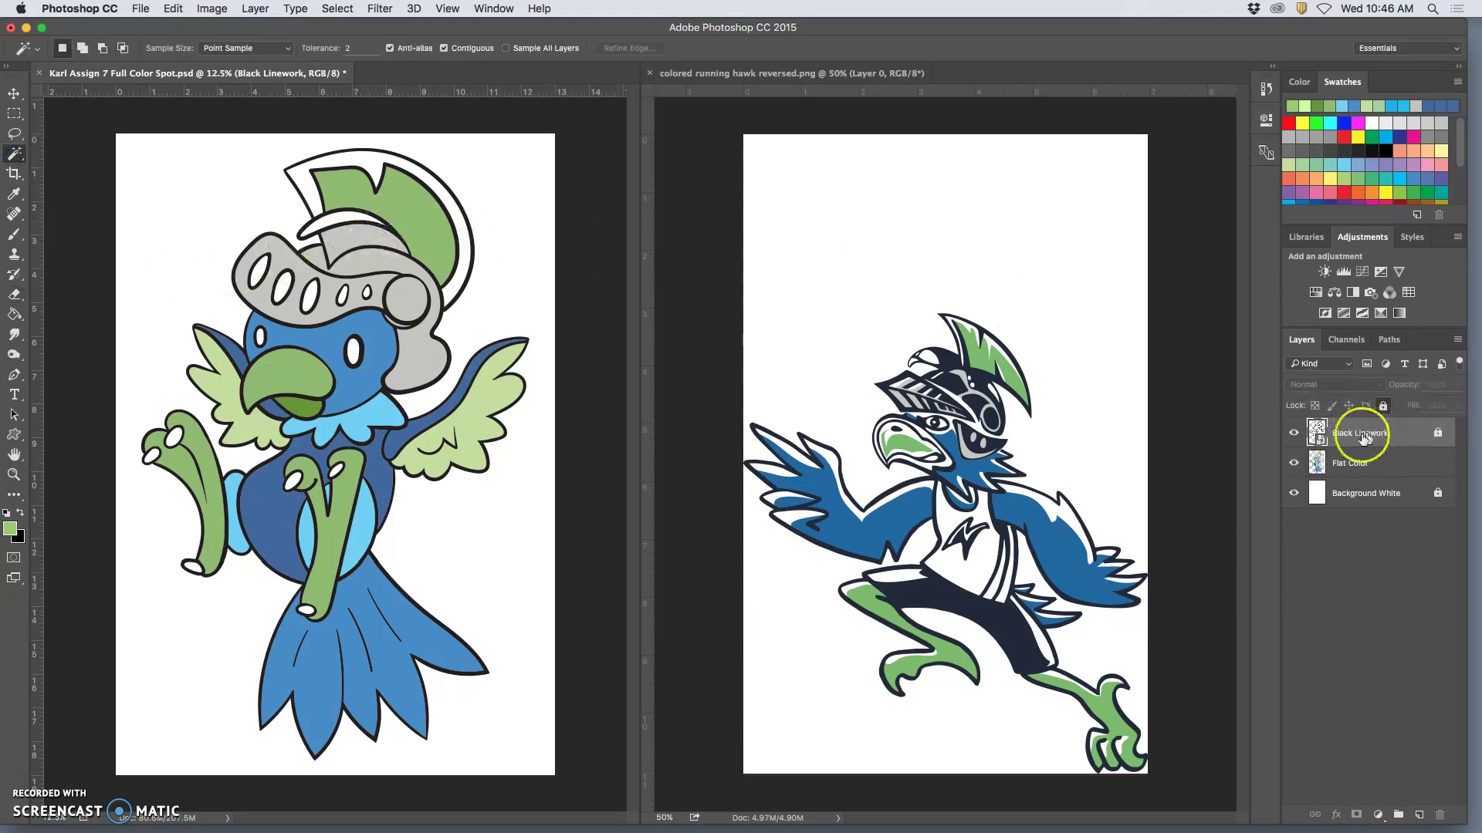
left_click(308, 182)
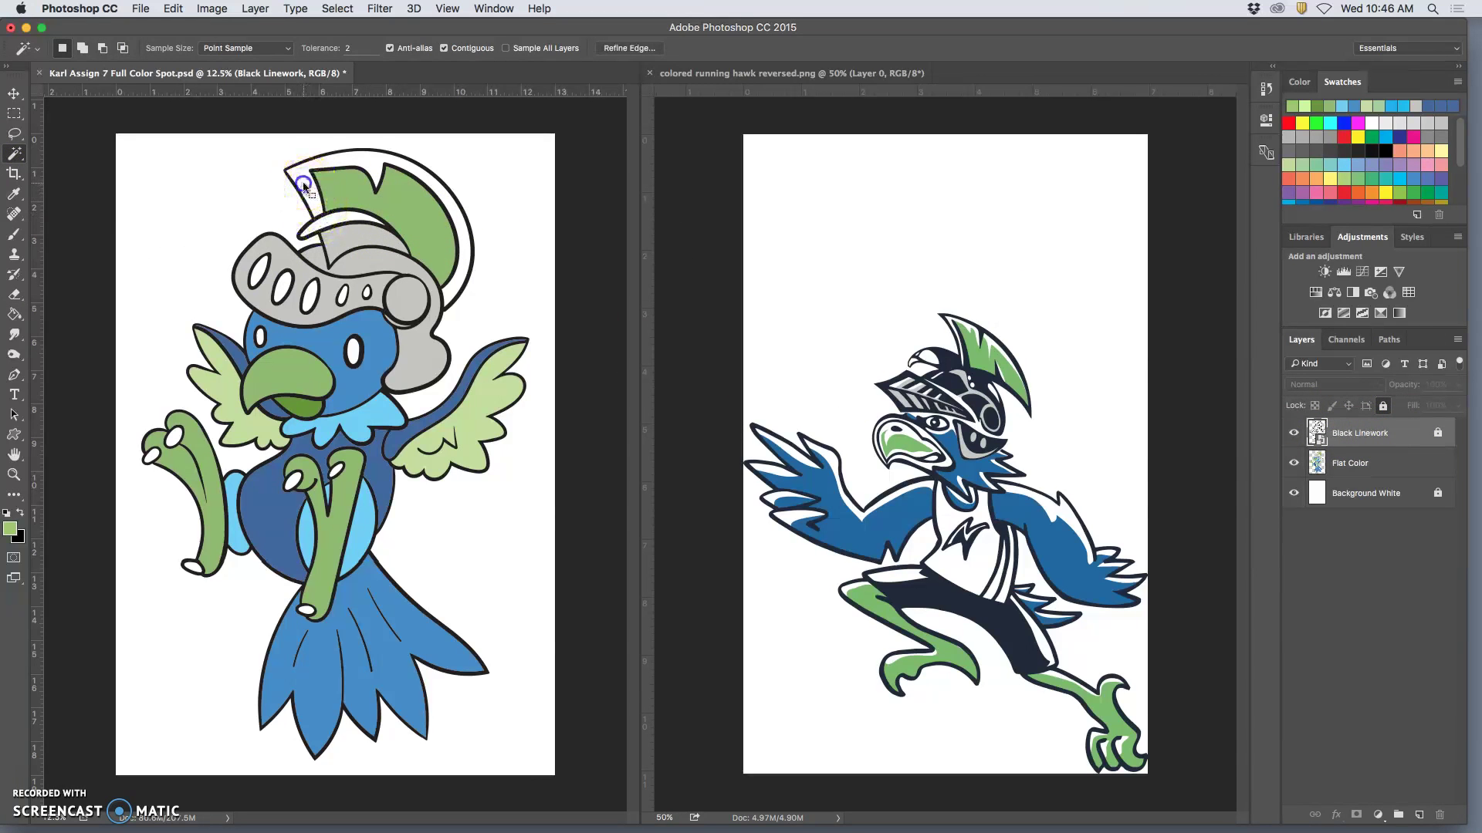
left_click(376, 164)
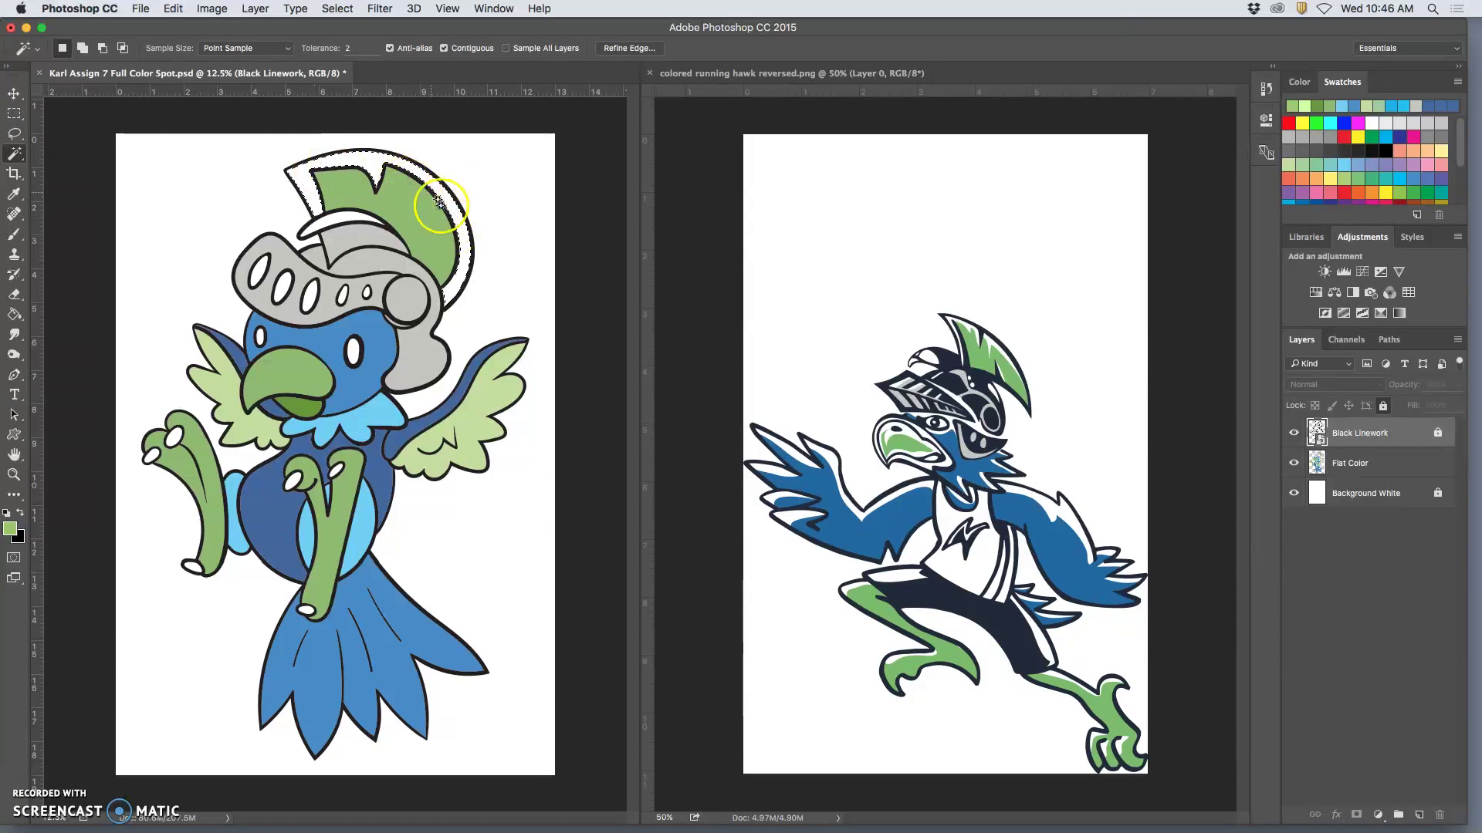
Fill the selected crest band on the Flat Color layer with light green #ccff99 using the Paint Bucket.
left_click(1378, 463)
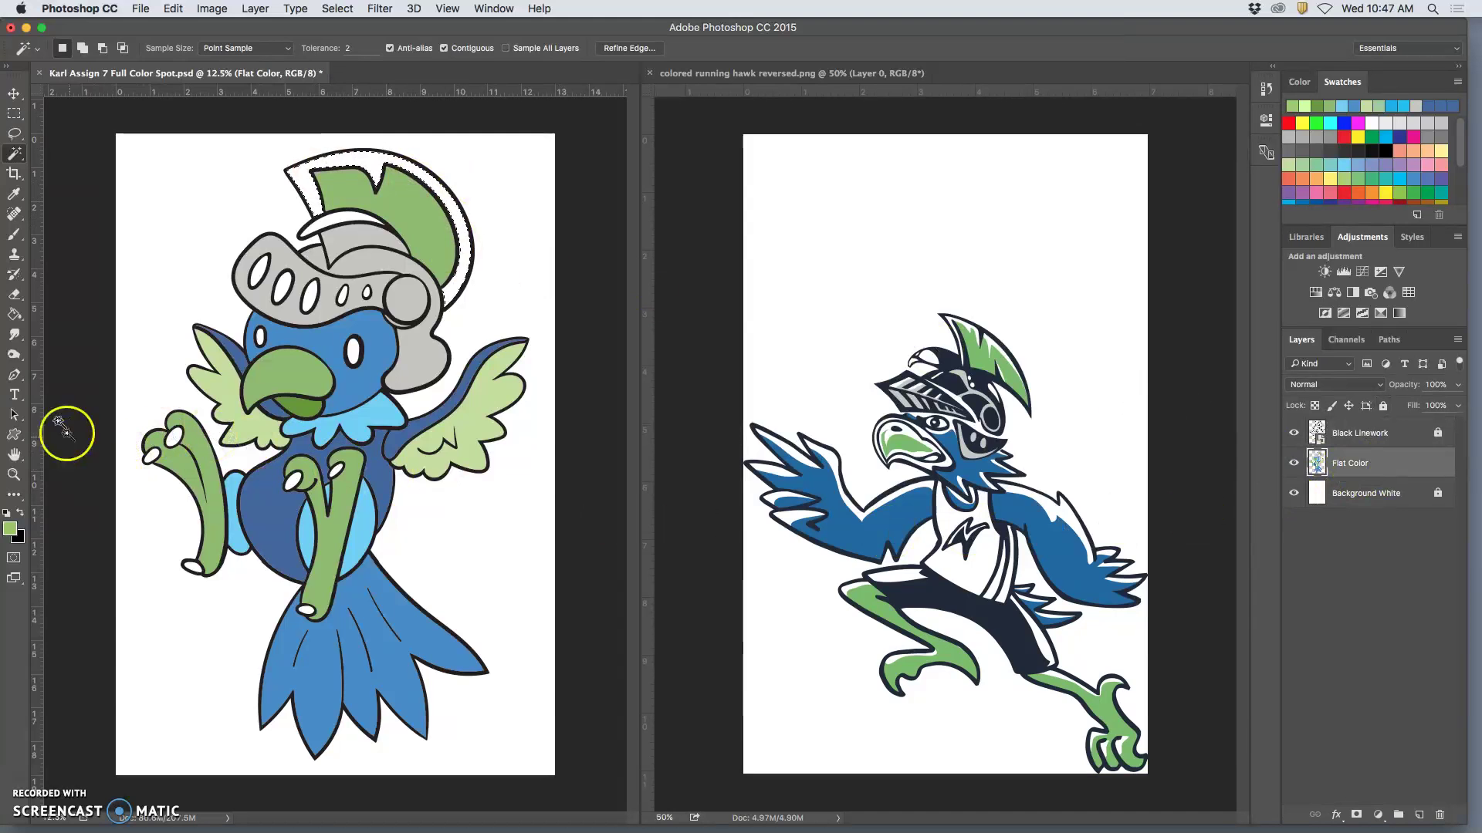
left_click(13, 321)
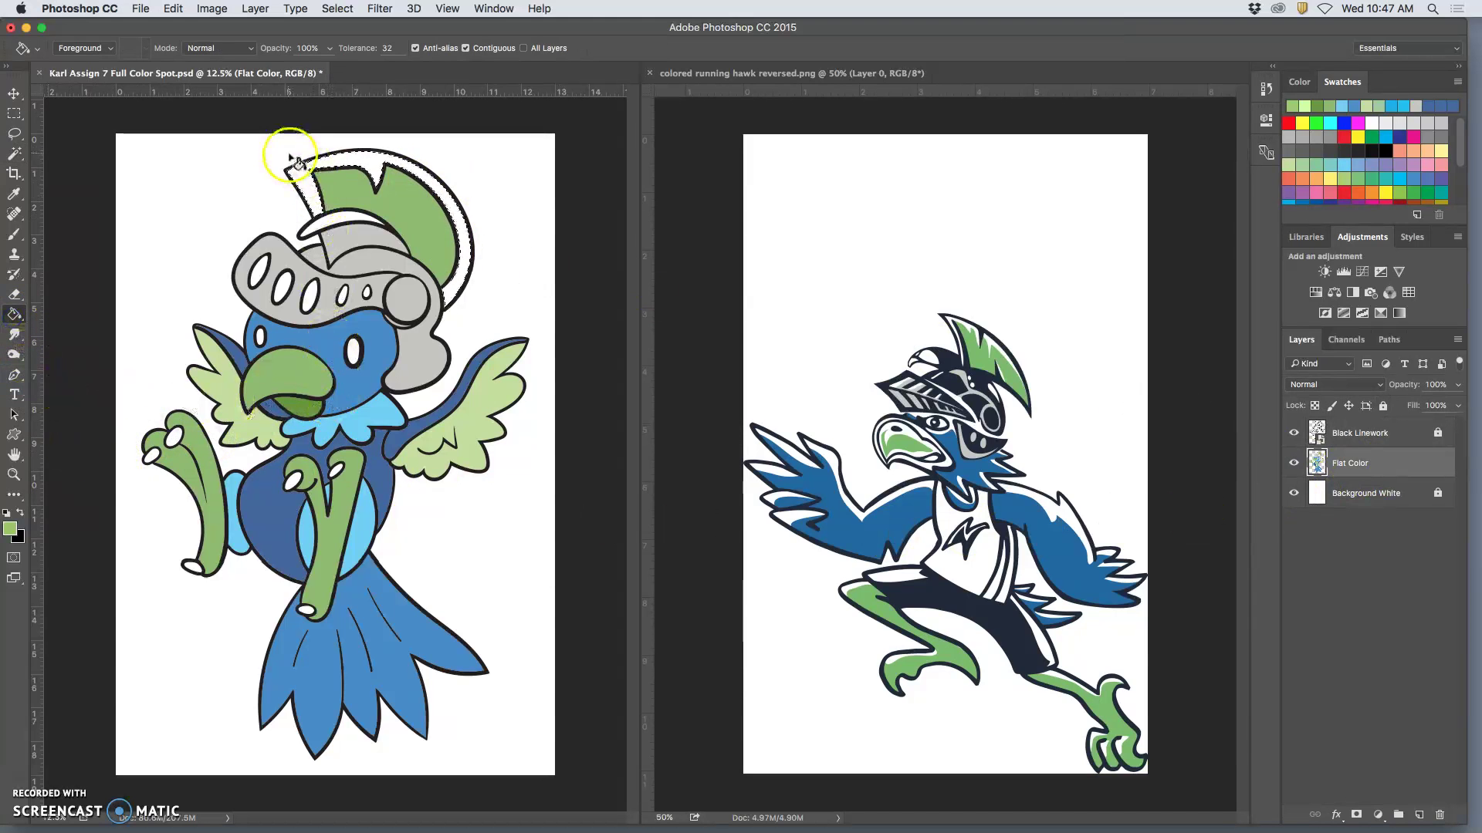
left_click(10, 529)
left_click_drag(1085, 468, 1072, 466)
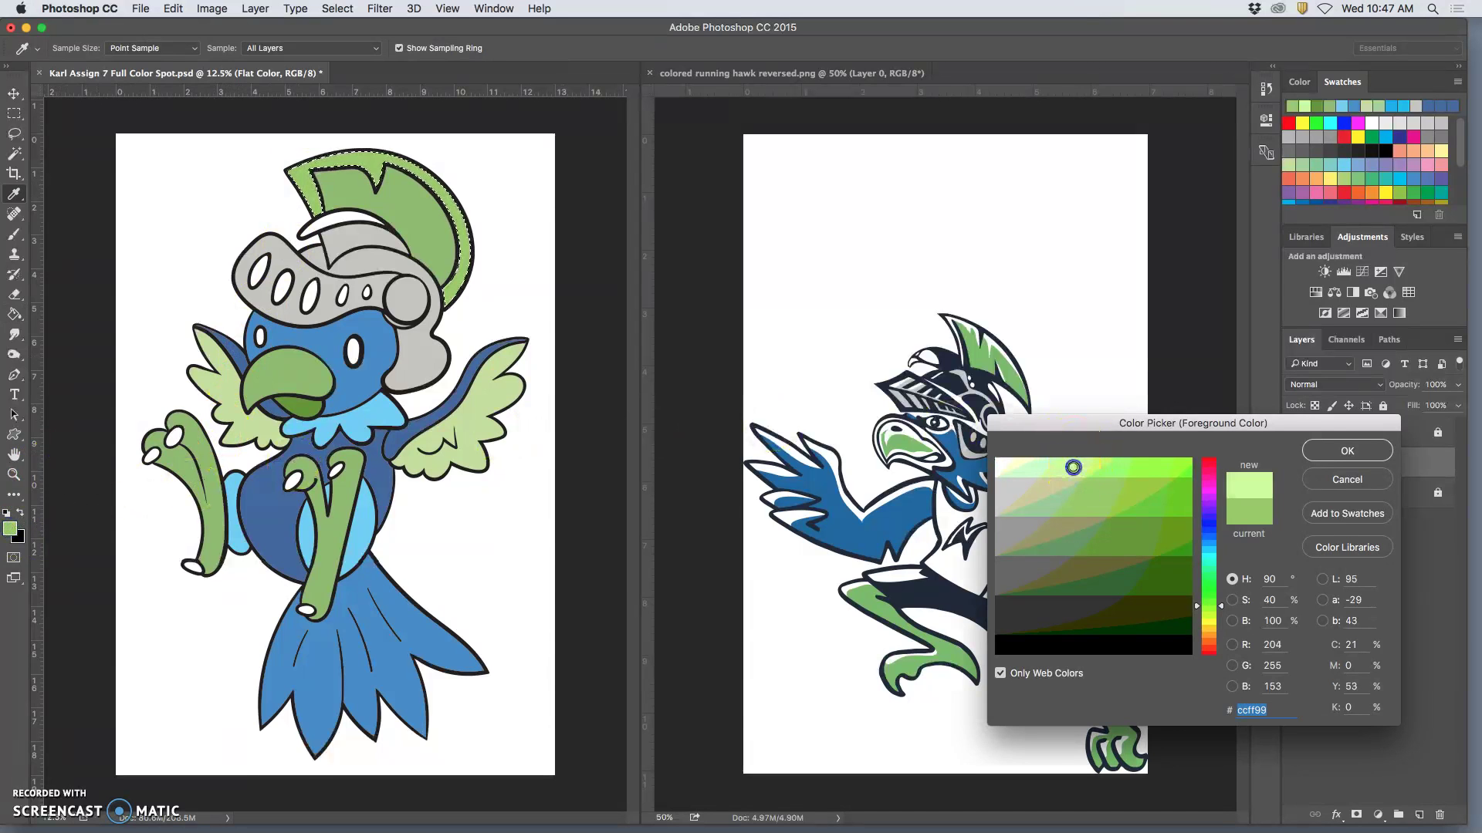
left_click(1329, 453)
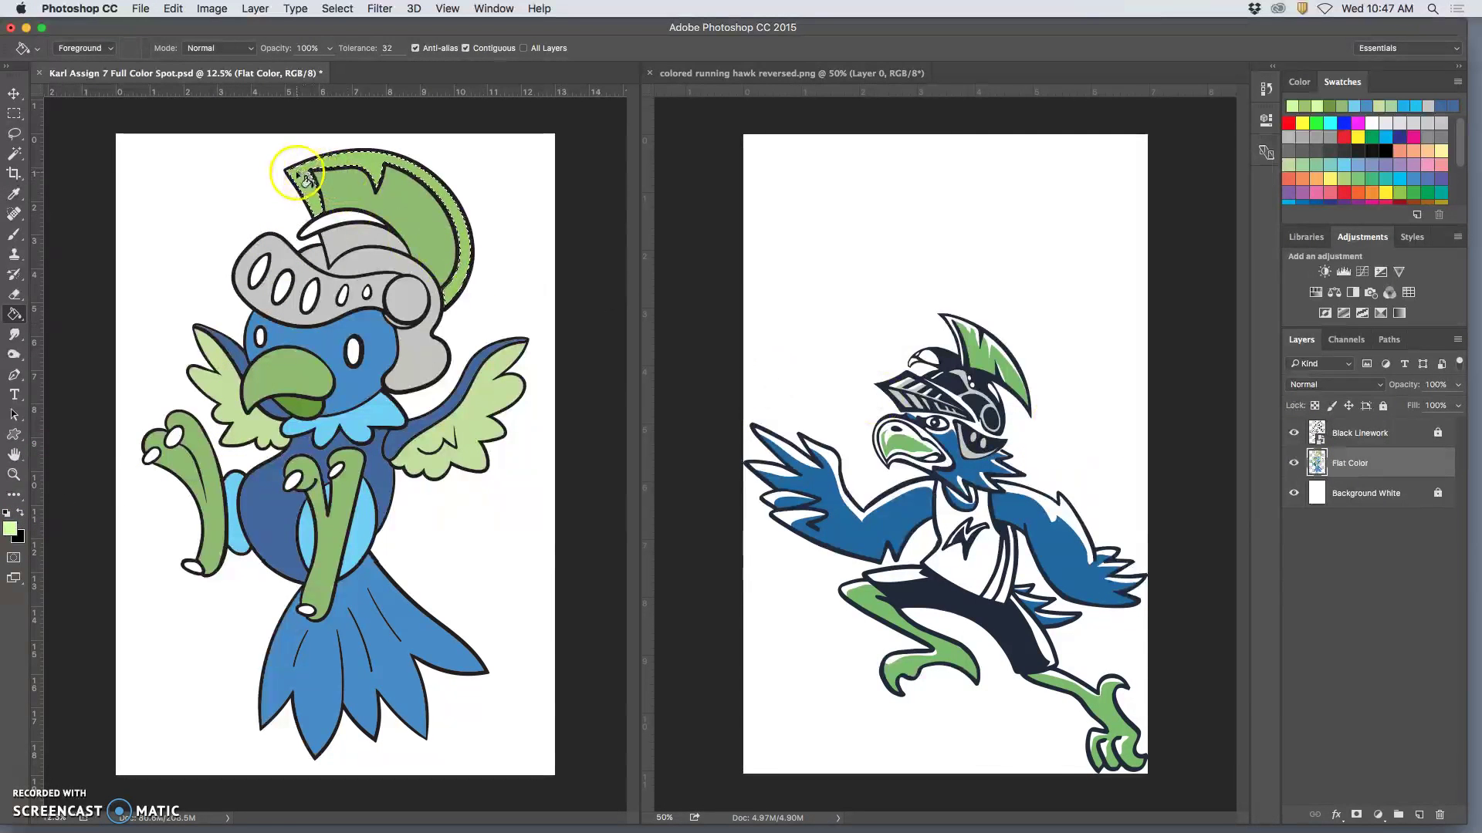
left_click(279, 495)
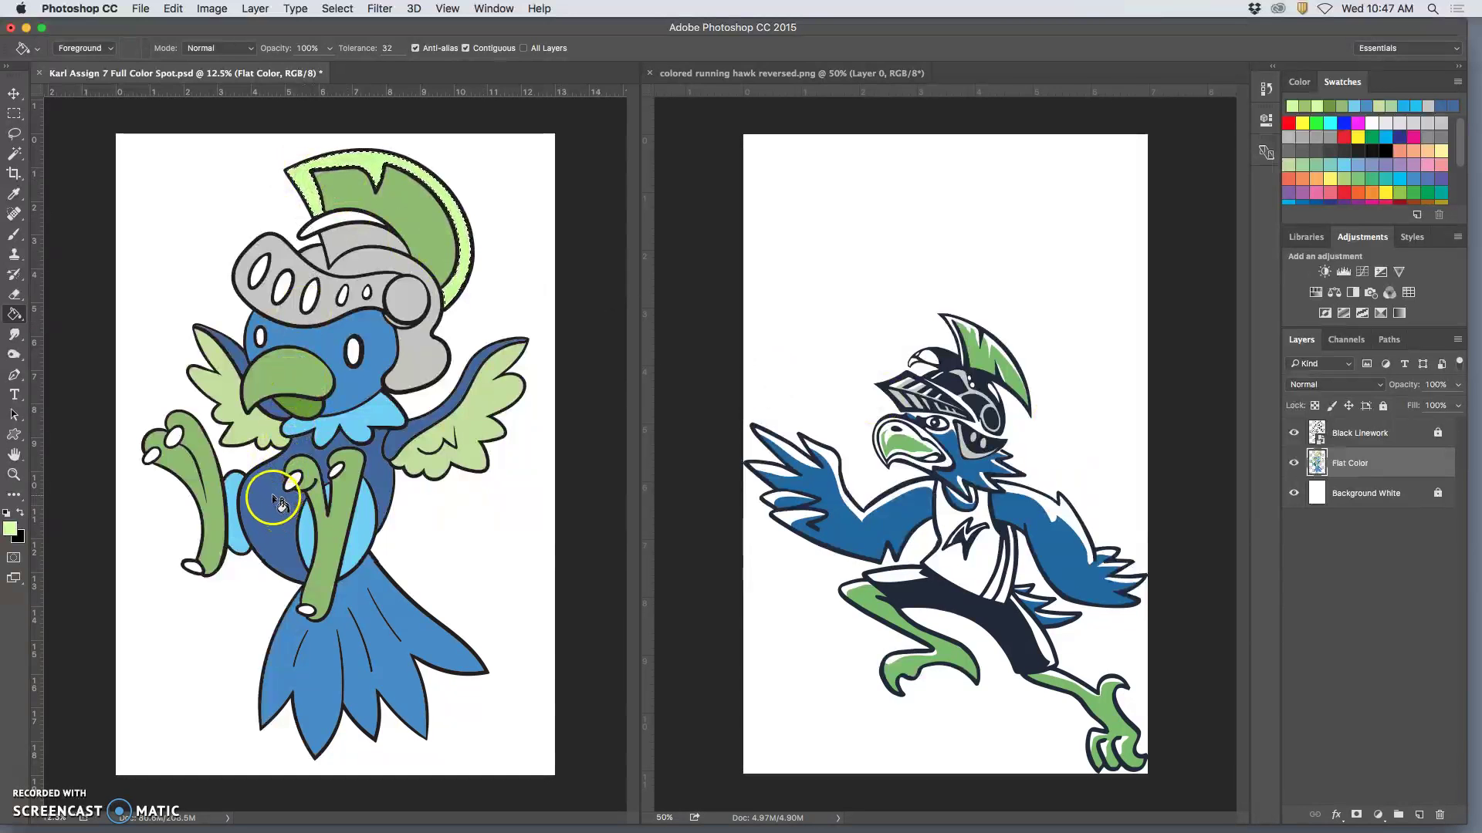
Refill the selected crest band with pale mint green #ccffcc.
left_click(10, 528)
left_click(1011, 478)
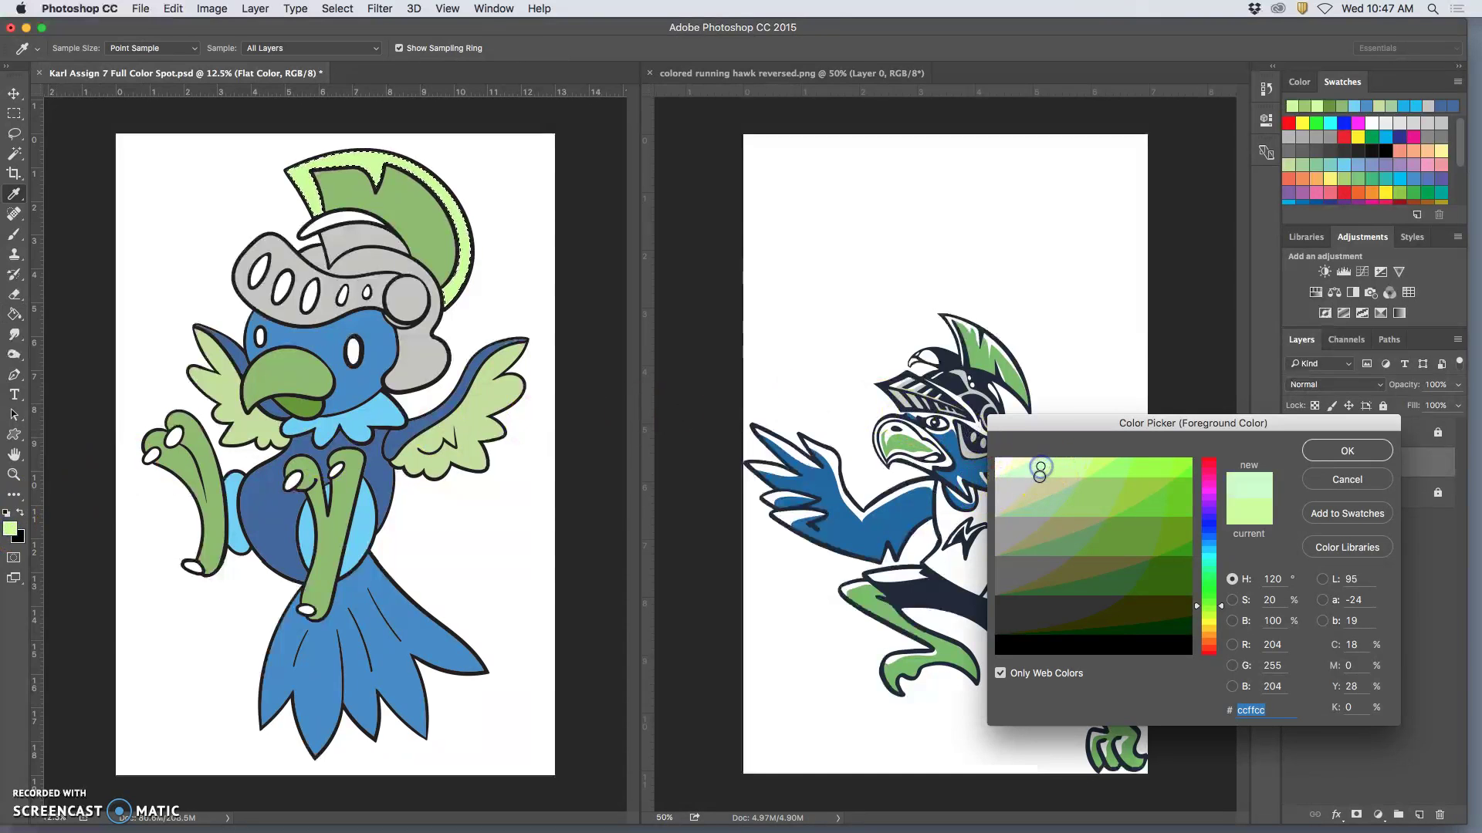
left_click(1347, 450)
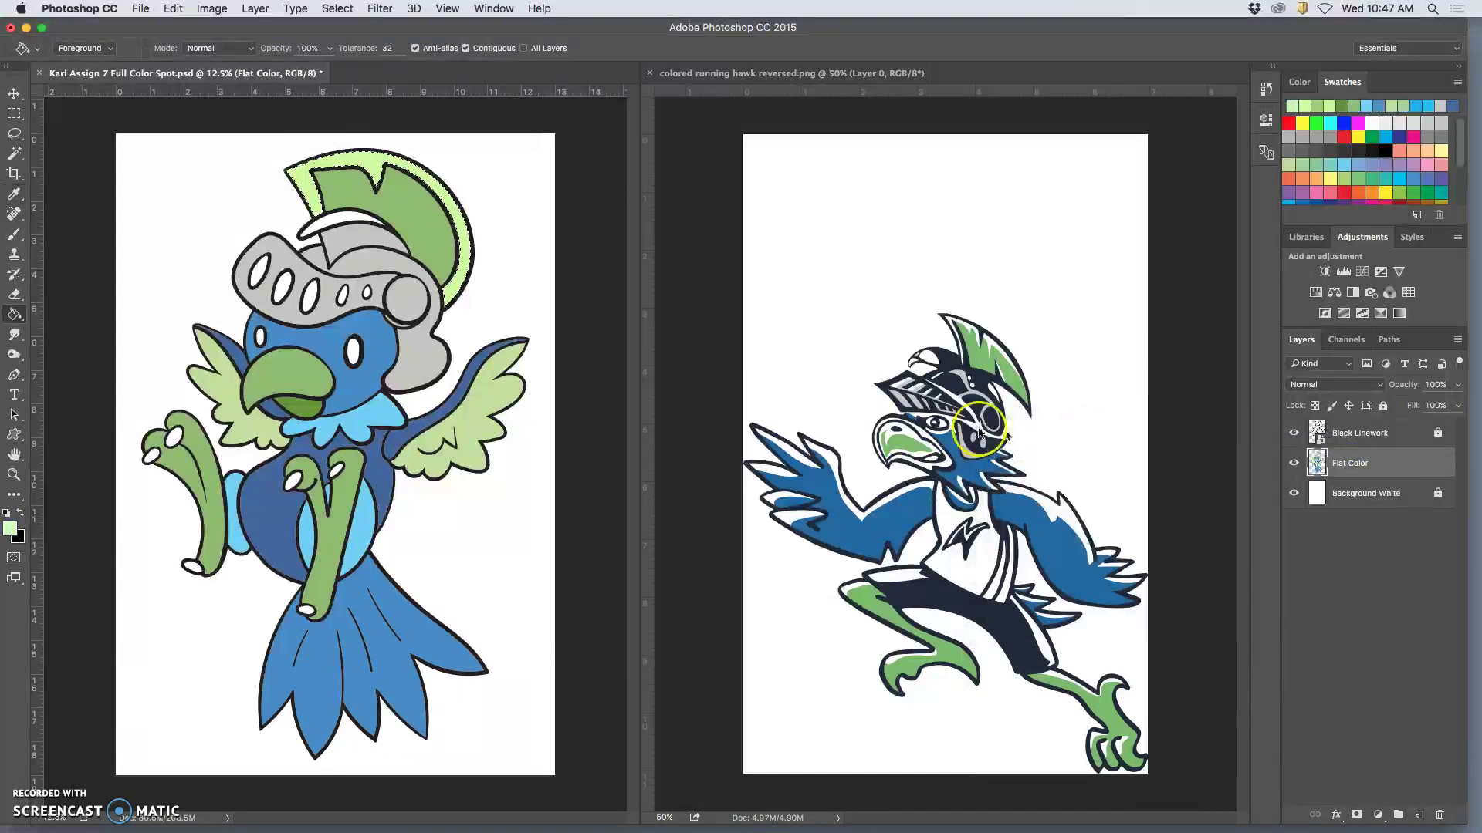
left_click(306, 182)
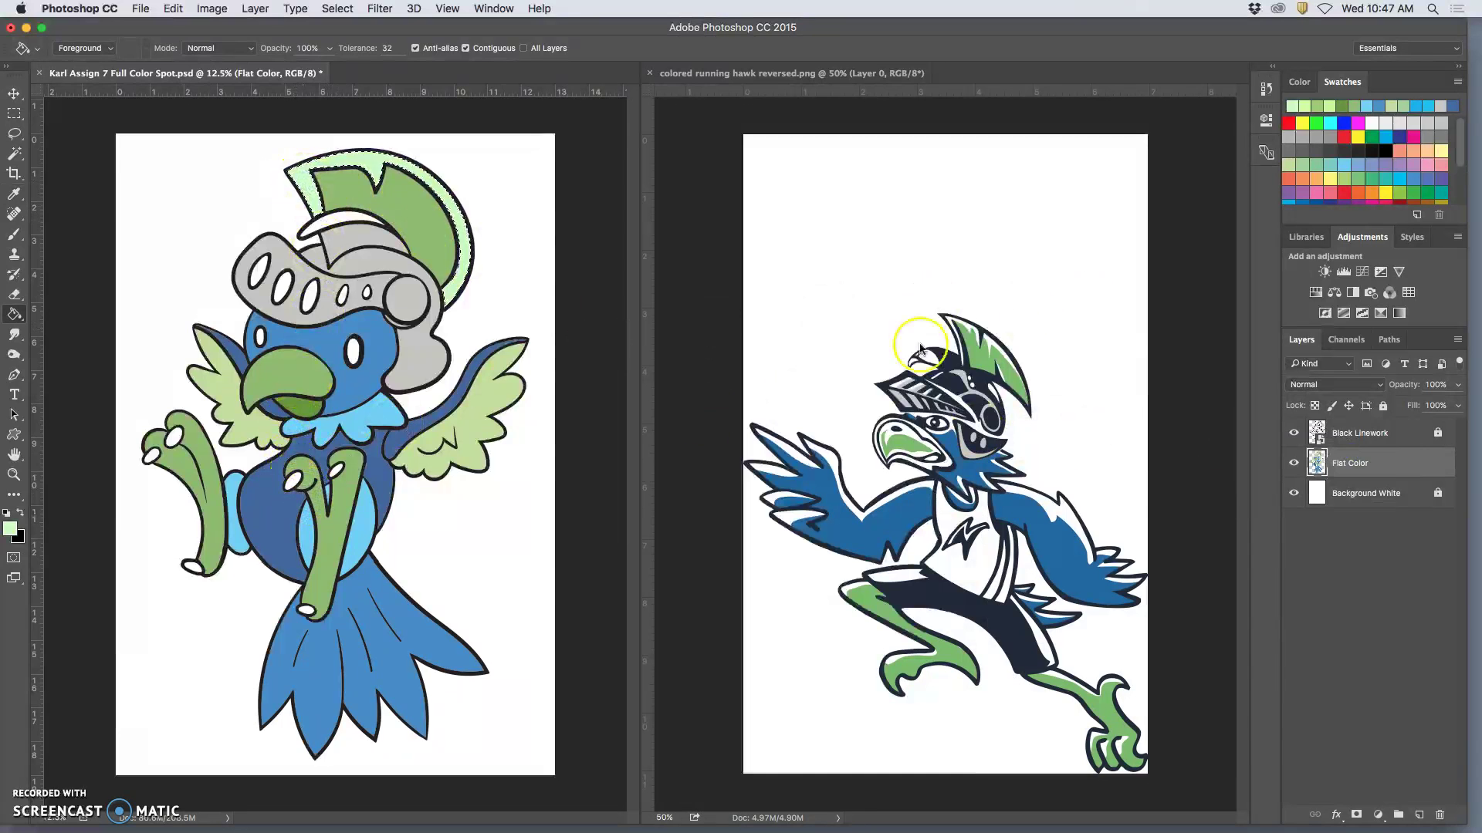
Set the foreground color to muted tan #cccc99 and refill the selected crest band with it.
left_click(9, 530)
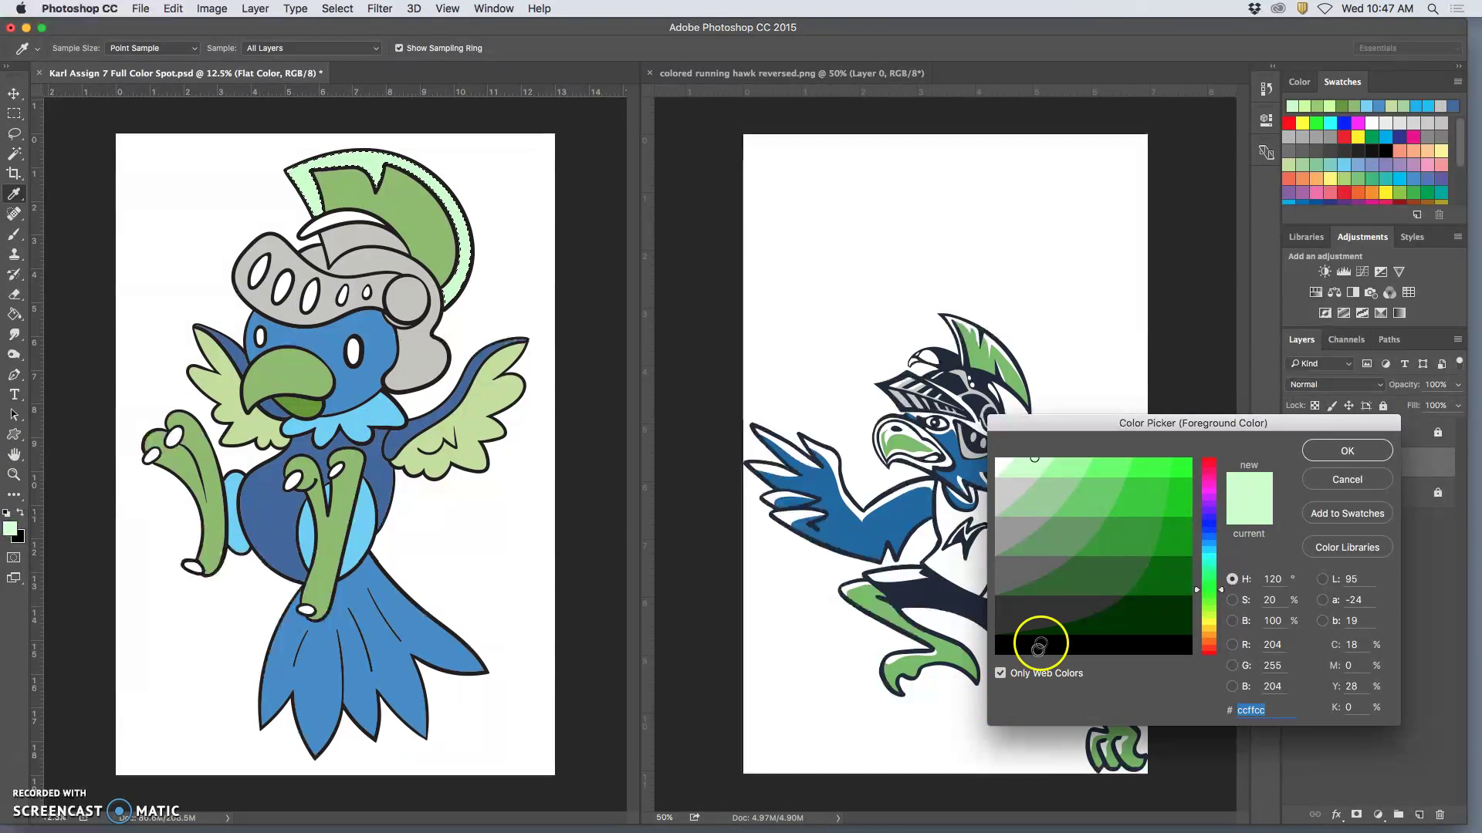
mouse_move(1464, 149)
left_mouse_down()
mouse_move(1464, 199)
mouse_move(1464, 144)
left_mouse_up()
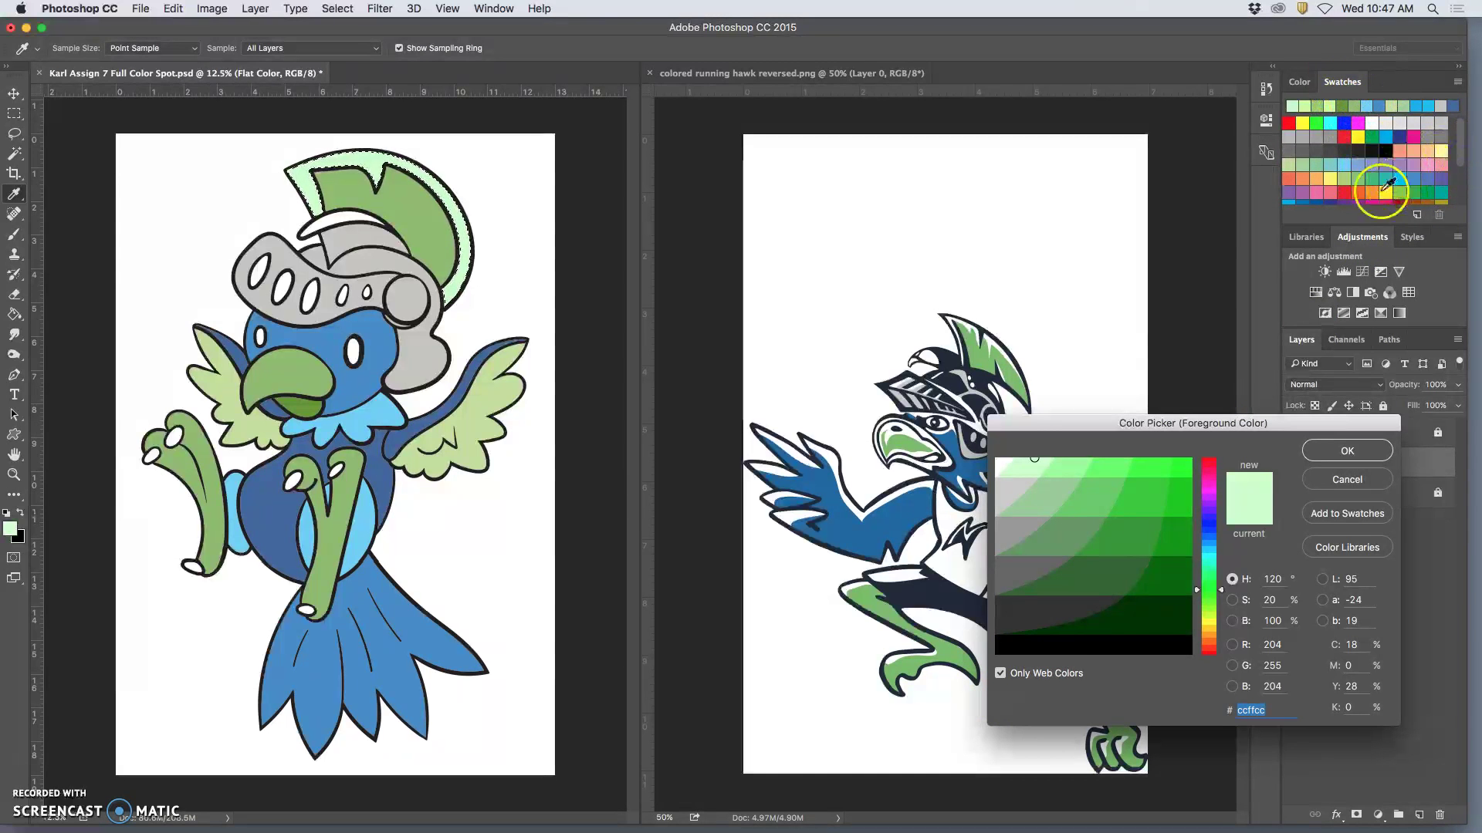
left_click(1298, 160)
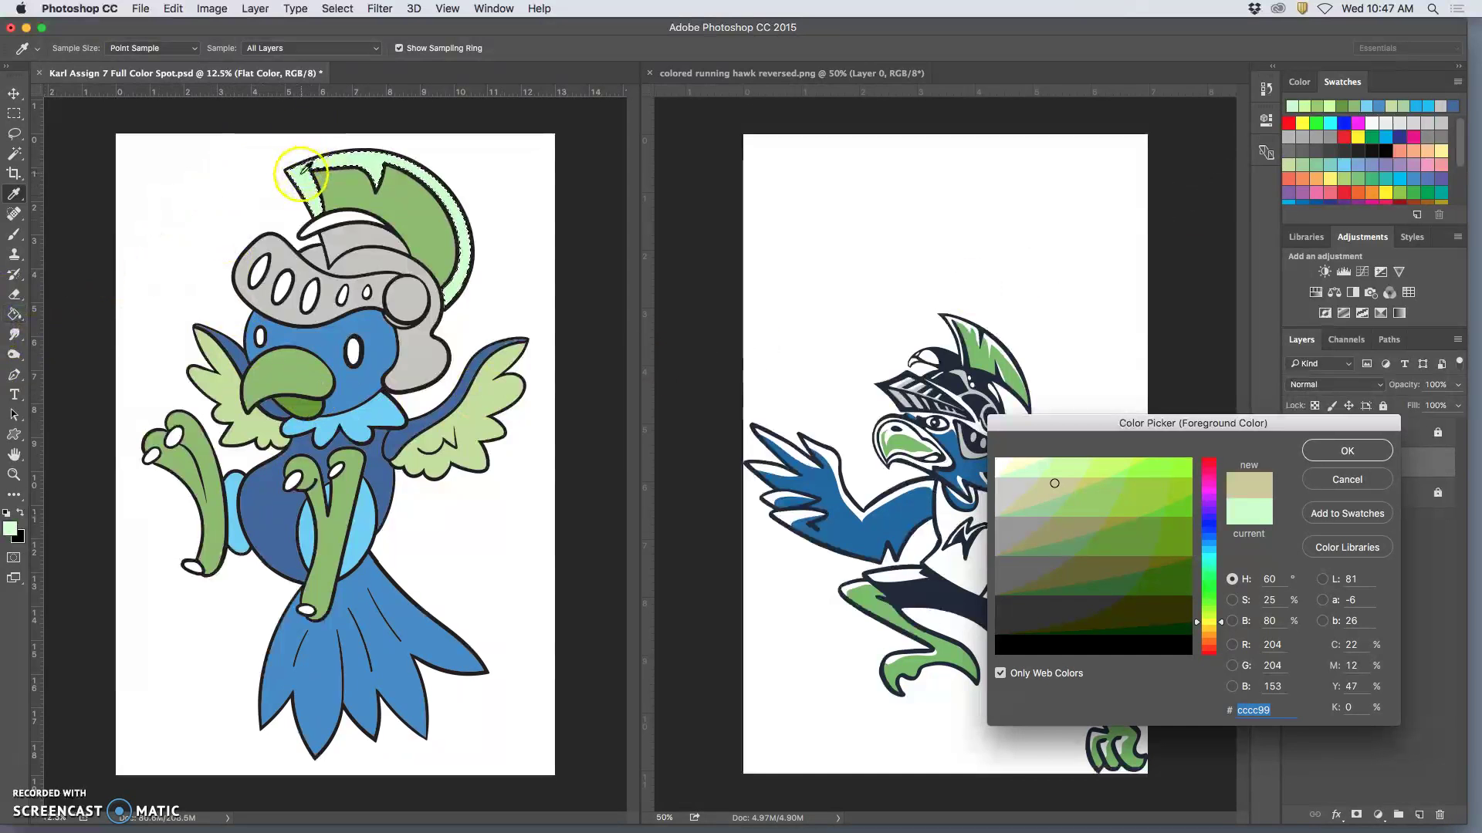
left_click(1347, 451)
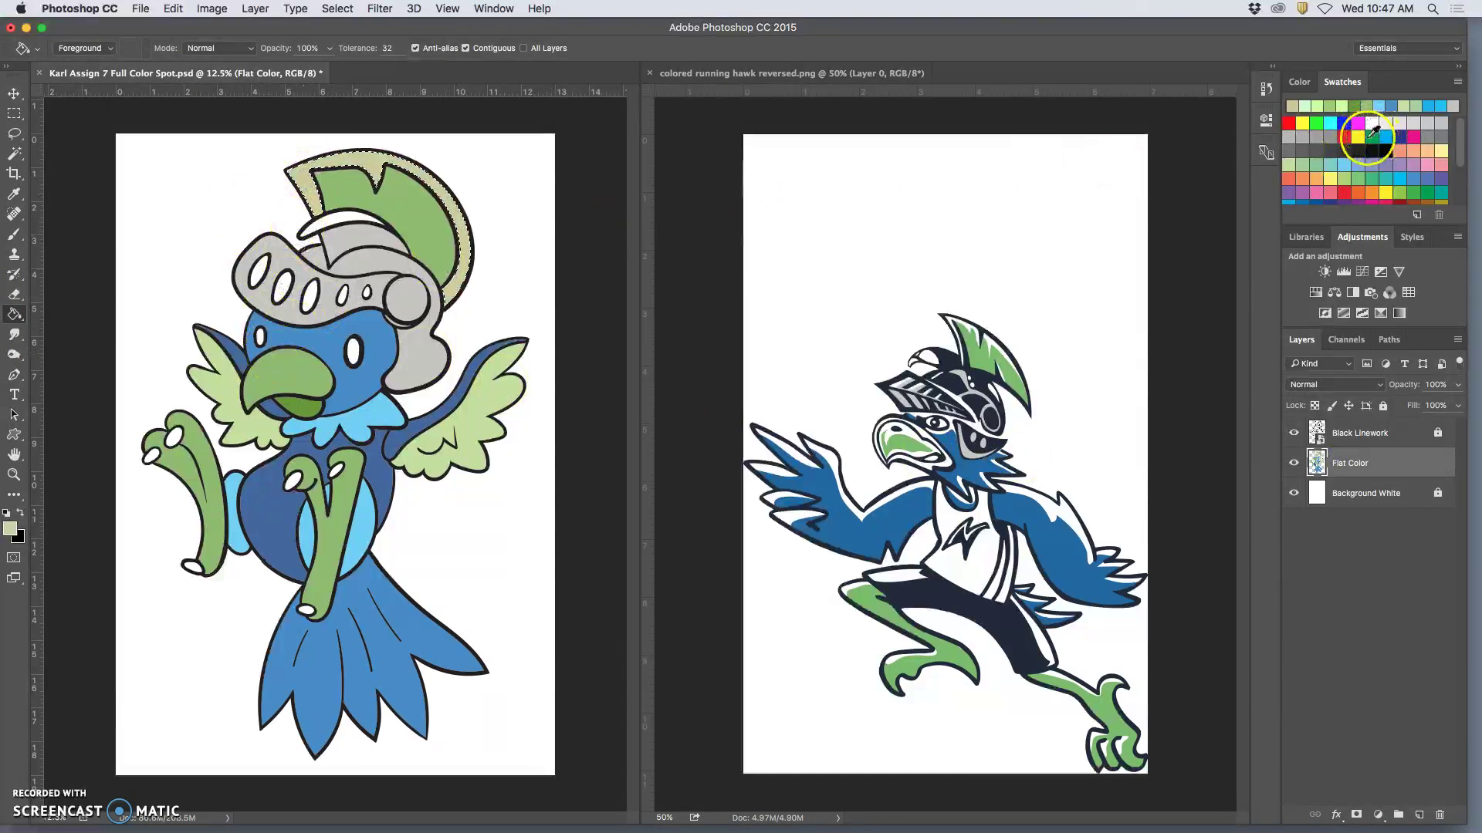
Pick the pastel yellow-green swatch as the foreground color and refill the selected crest band with it.
left_click(1292, 164)
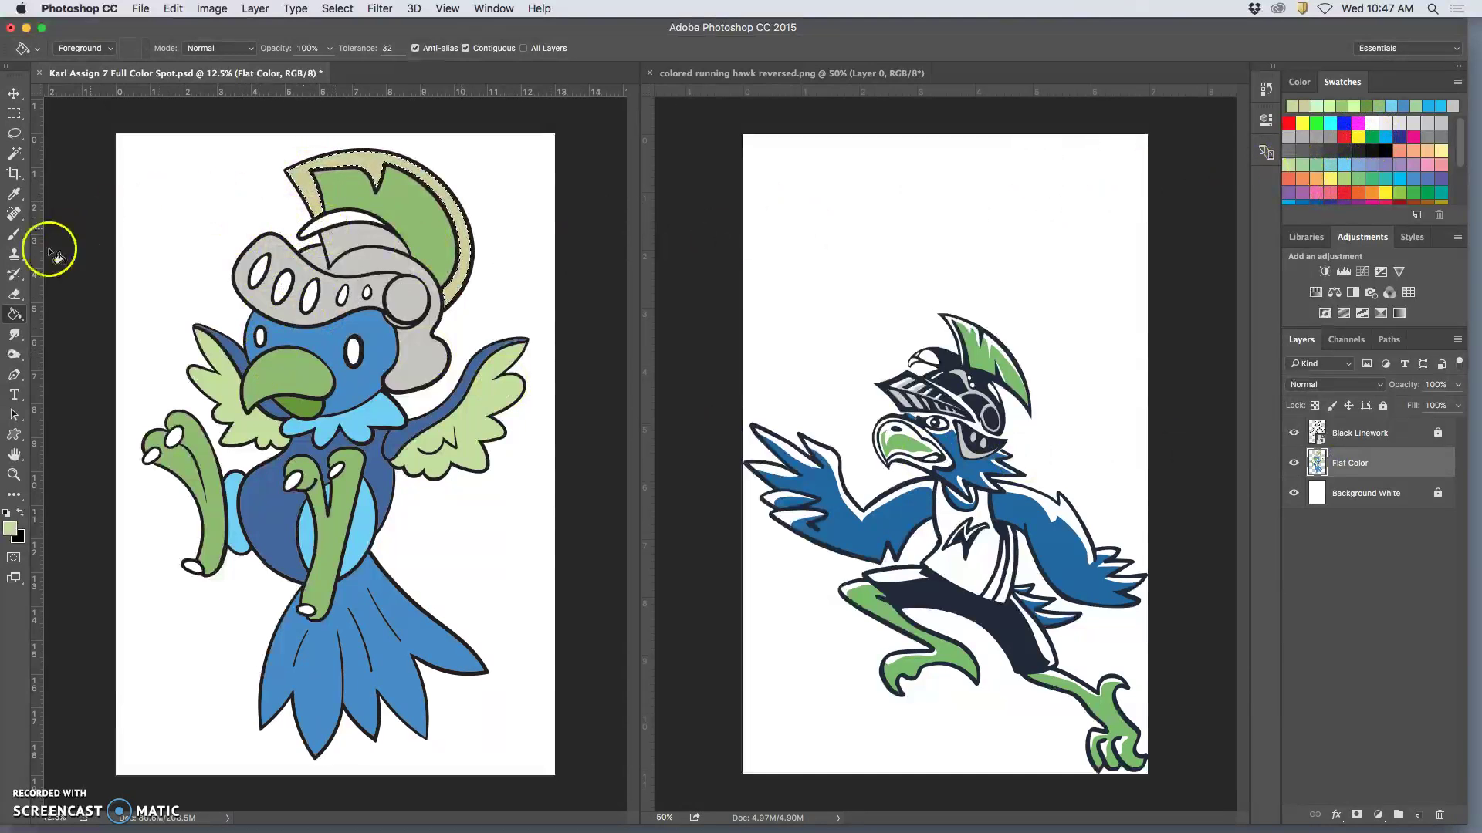
left_click(260, 190)
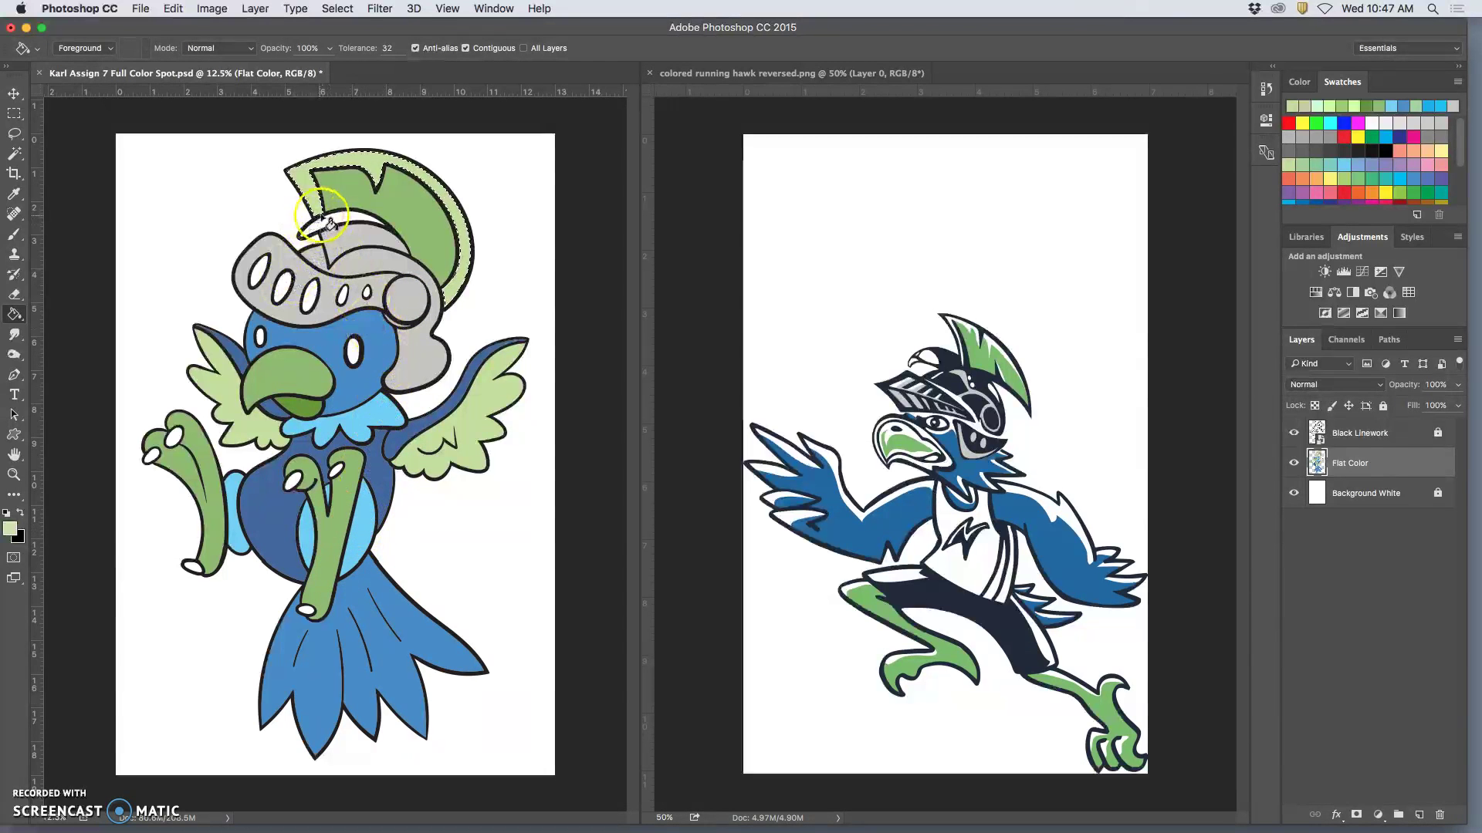
Toggle the visibility of Black Linework and Background White to check which areas of the bird lack fill color.
left_click(1294, 433)
left_click(1295, 434)
left_click(1293, 493)
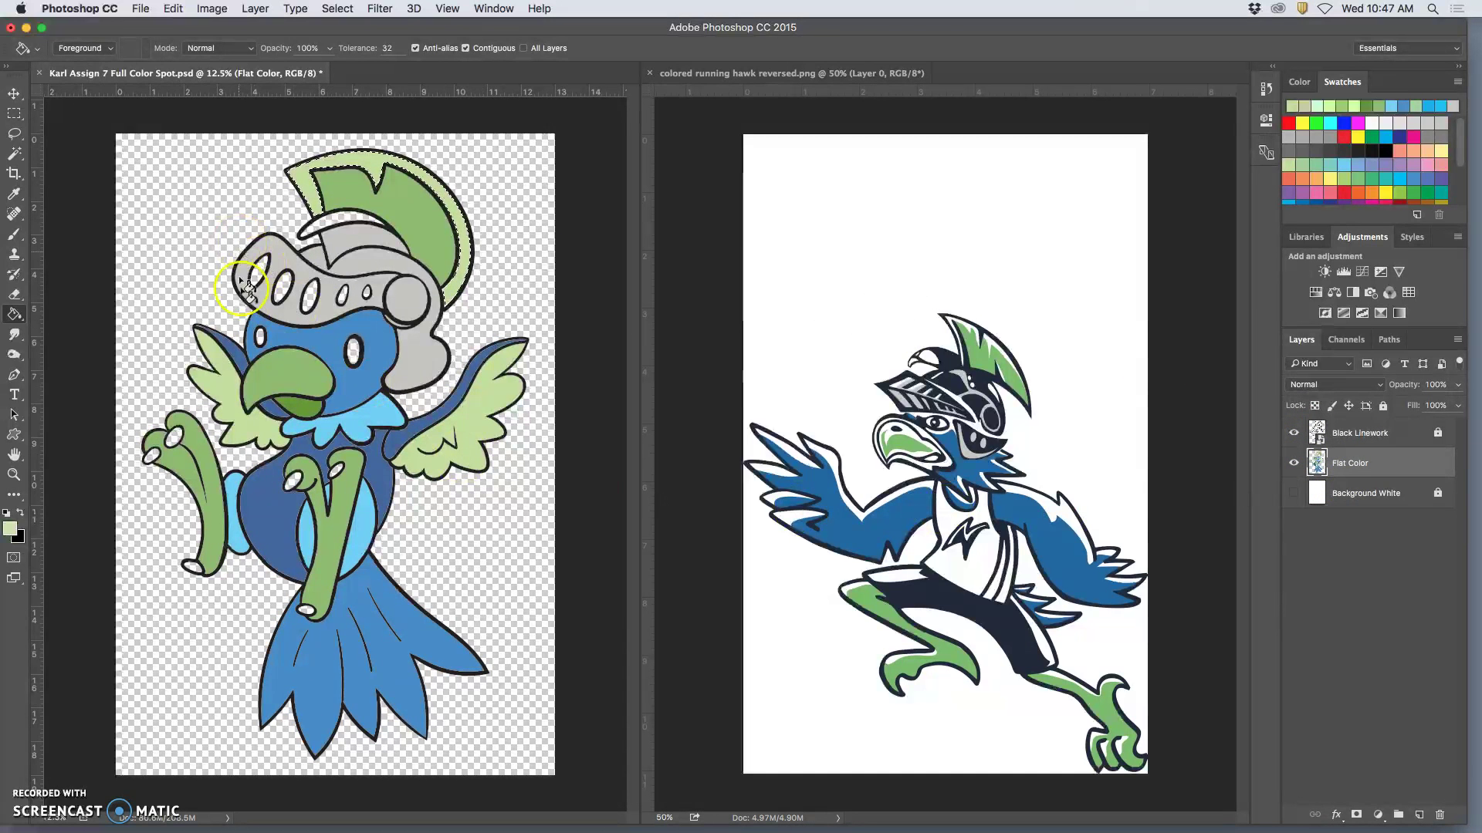
left_click(1293, 493)
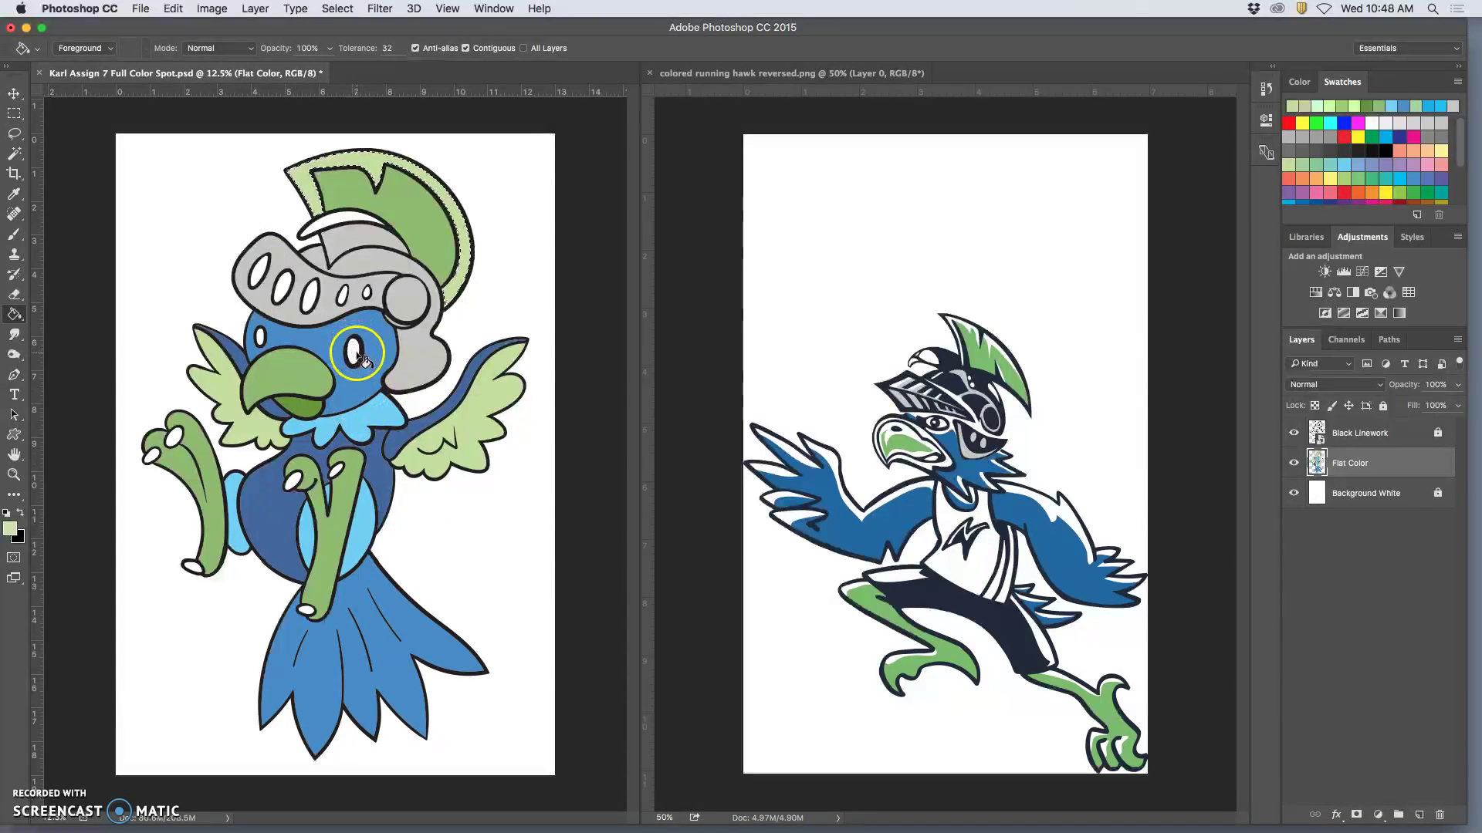
Select the interiors of both of the cartoon bird's eyes on the Black Linework layer with the Magic Wand.
left_click(15, 152)
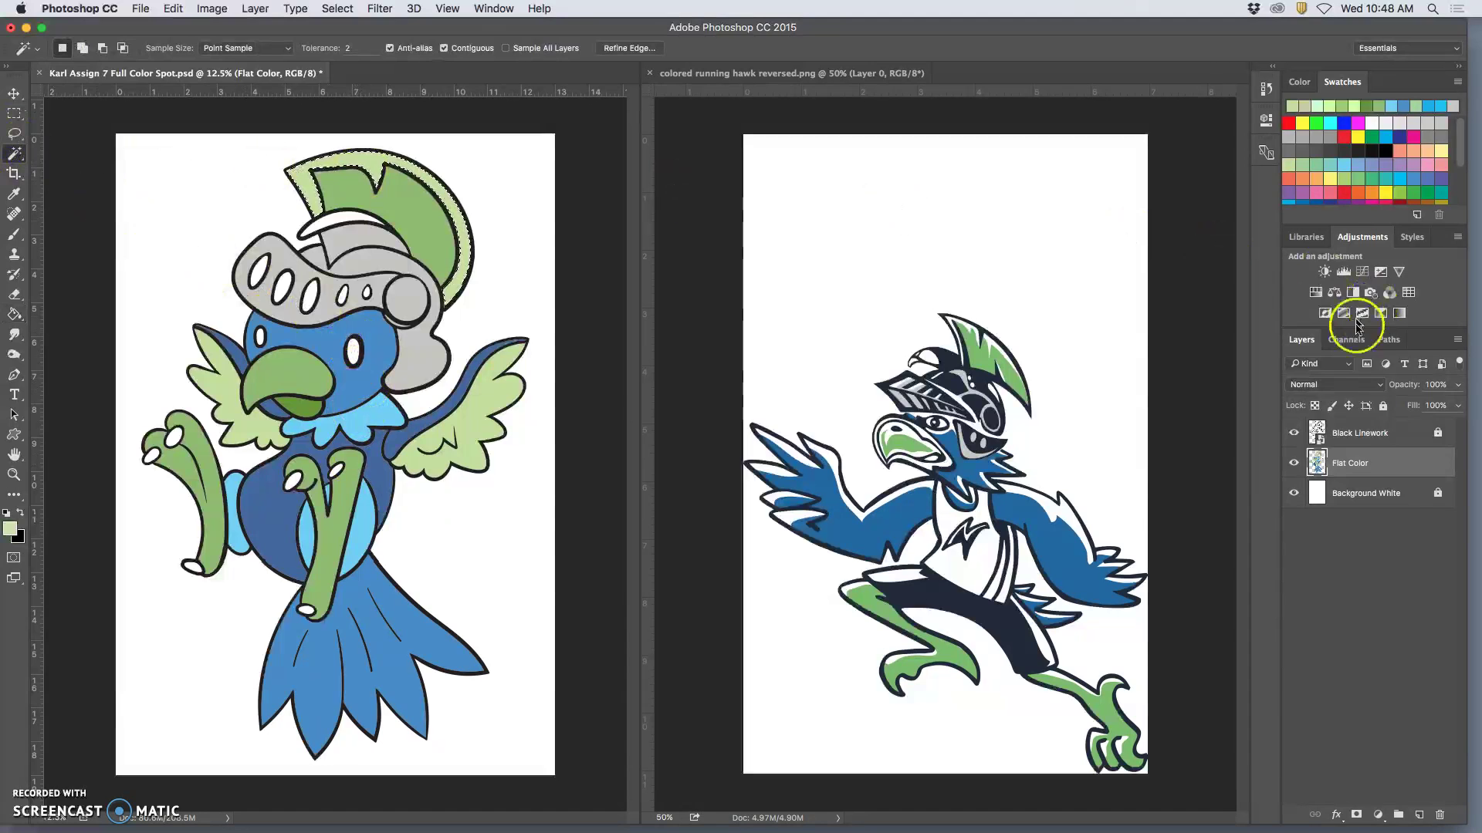
left_click(1359, 433)
left_click(353, 353)
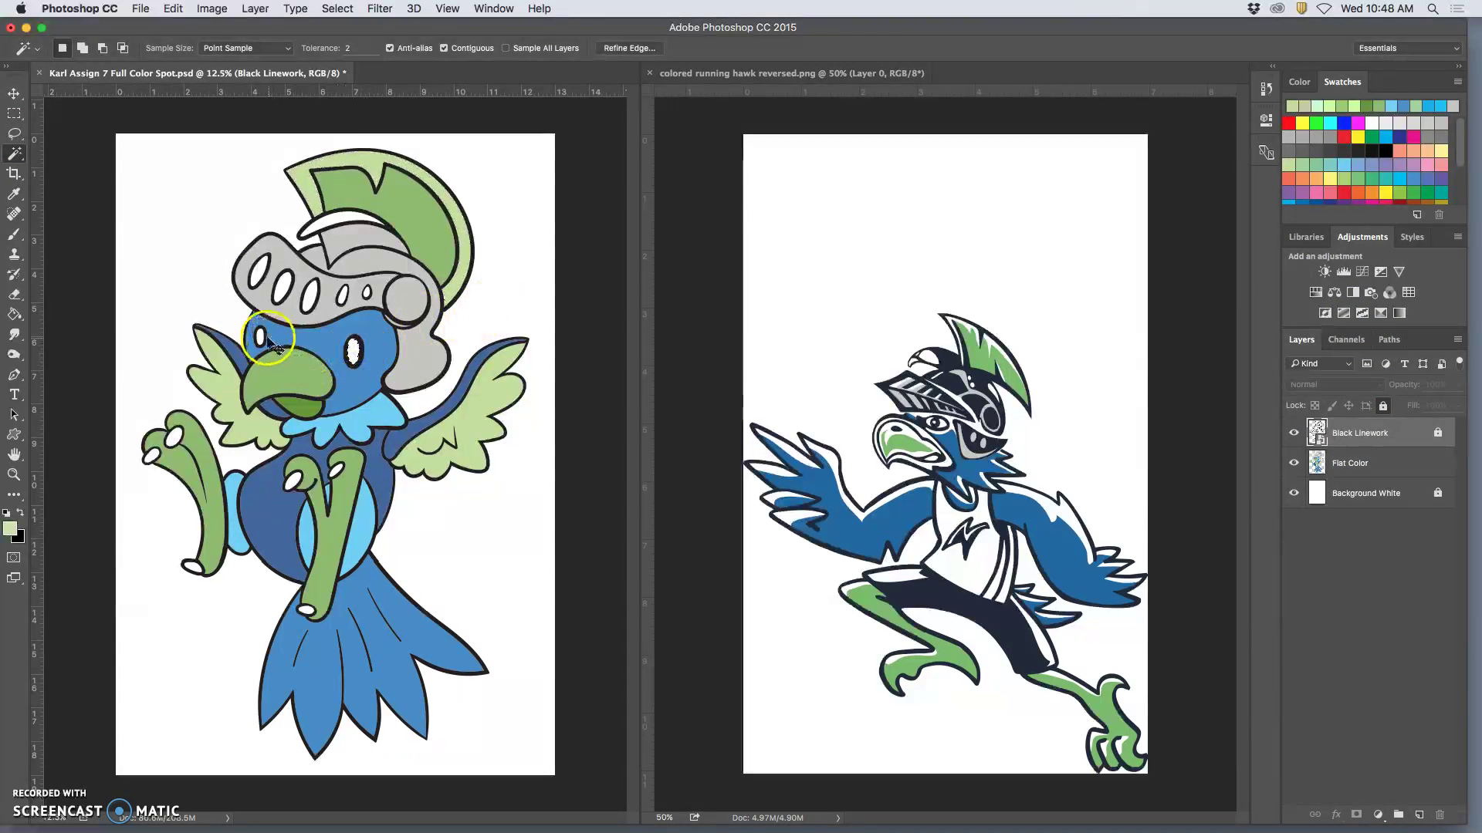
left_click(260, 363, "super")
left_click(277, 335)
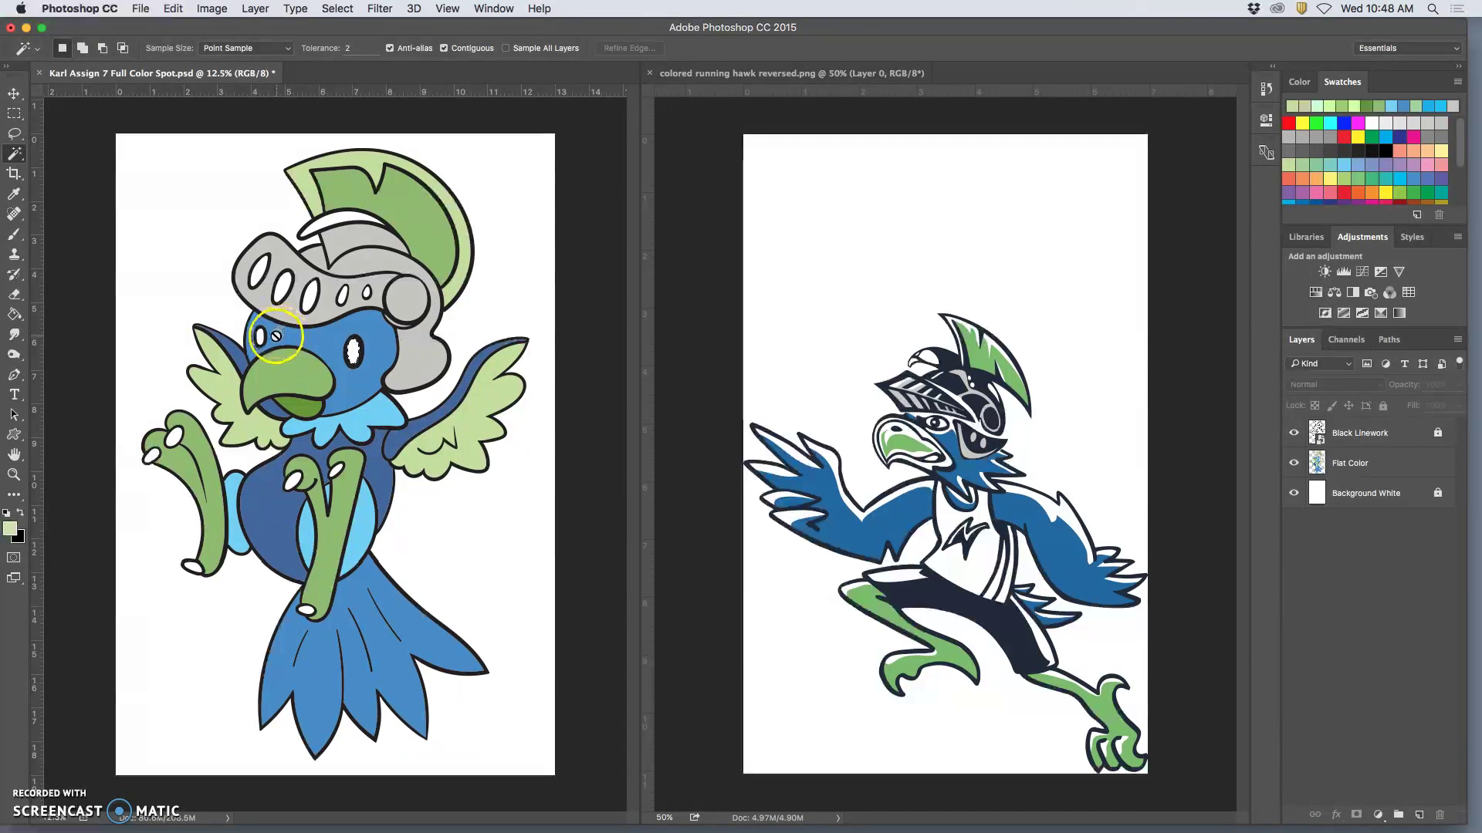
left_click(1443, 464)
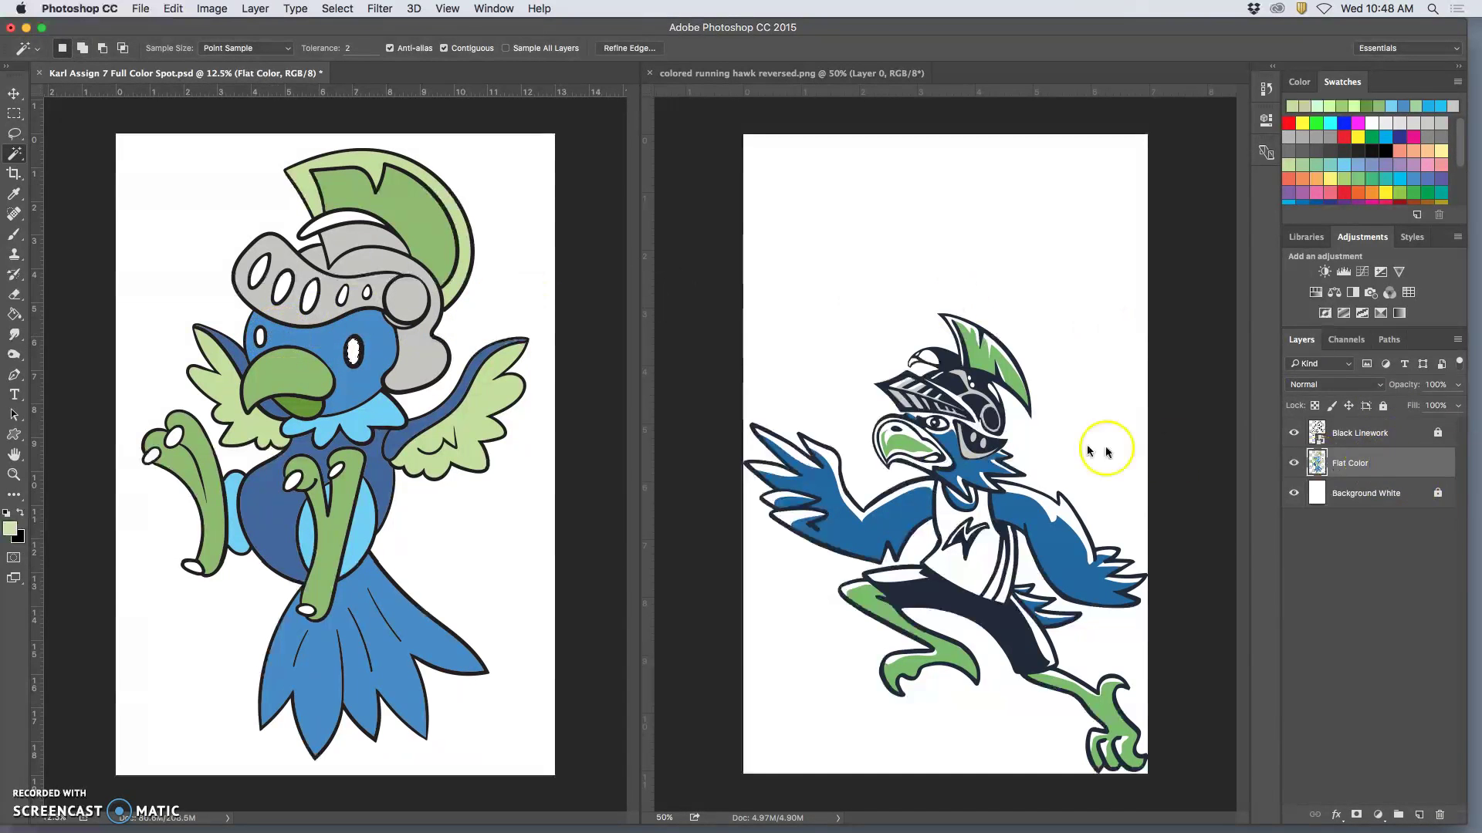
left_click(351, 289, "shift")
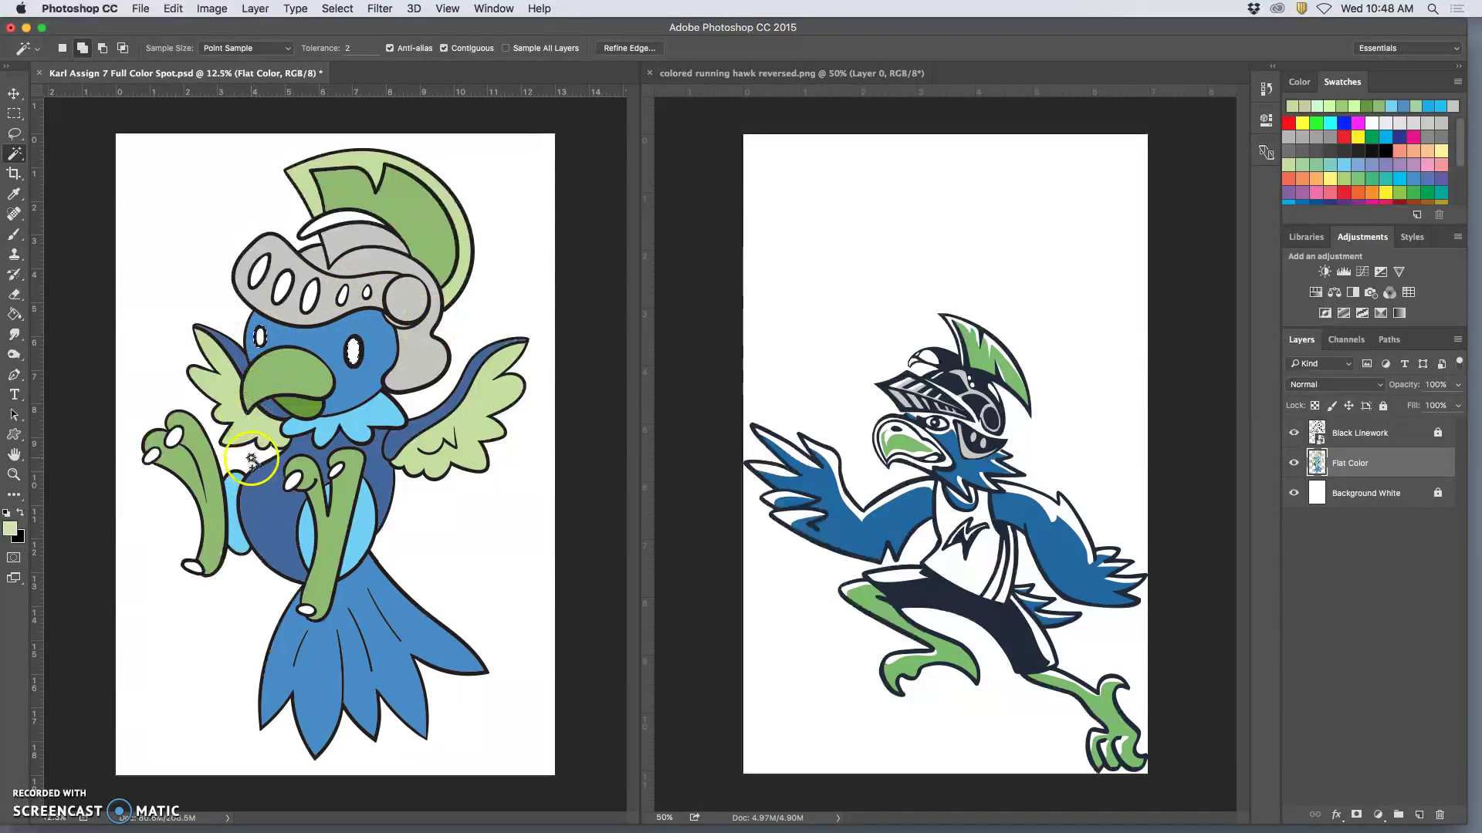
left_click(1291, 444)
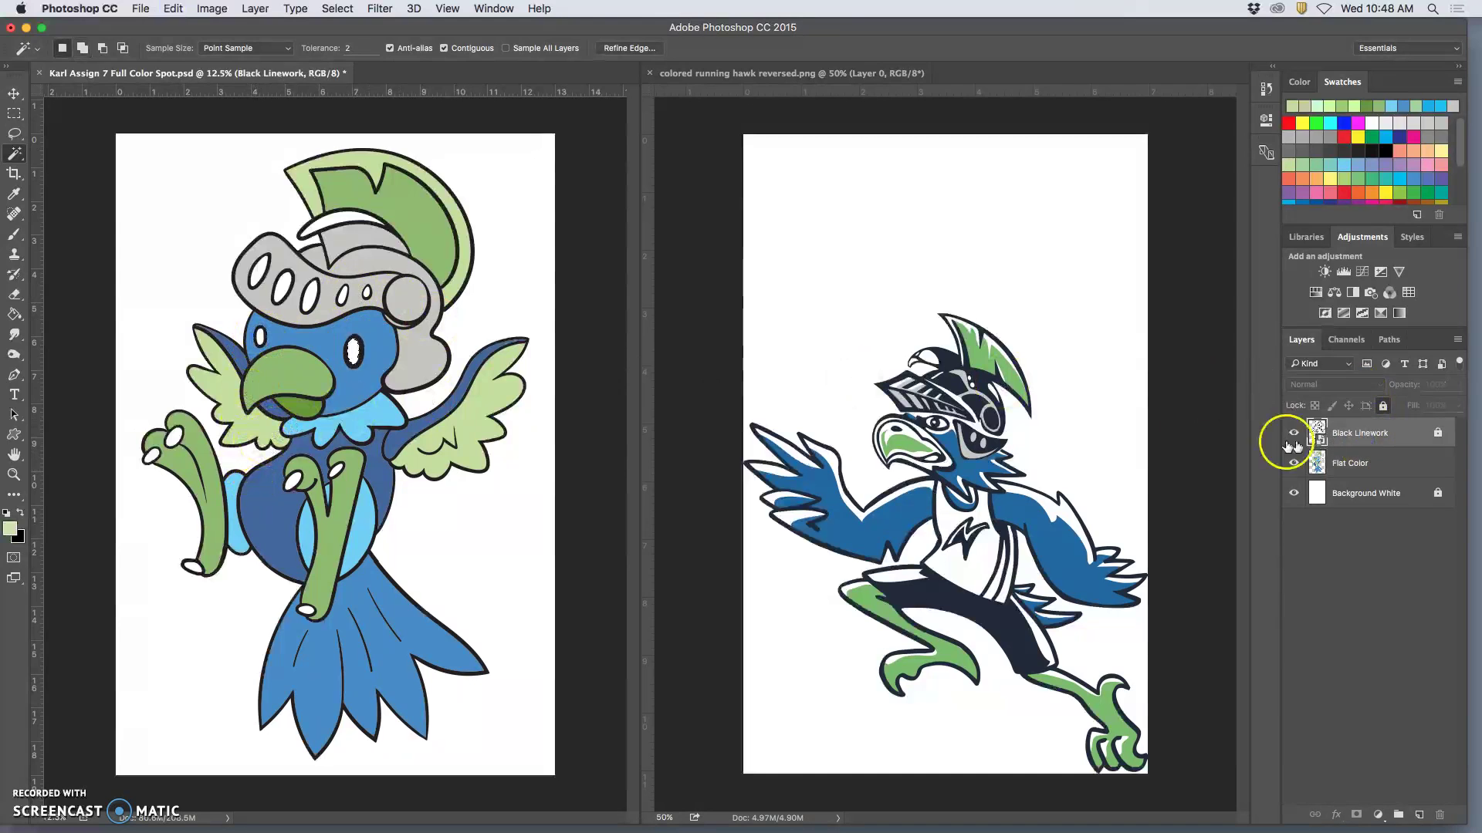
left_click(281, 349, "shift")
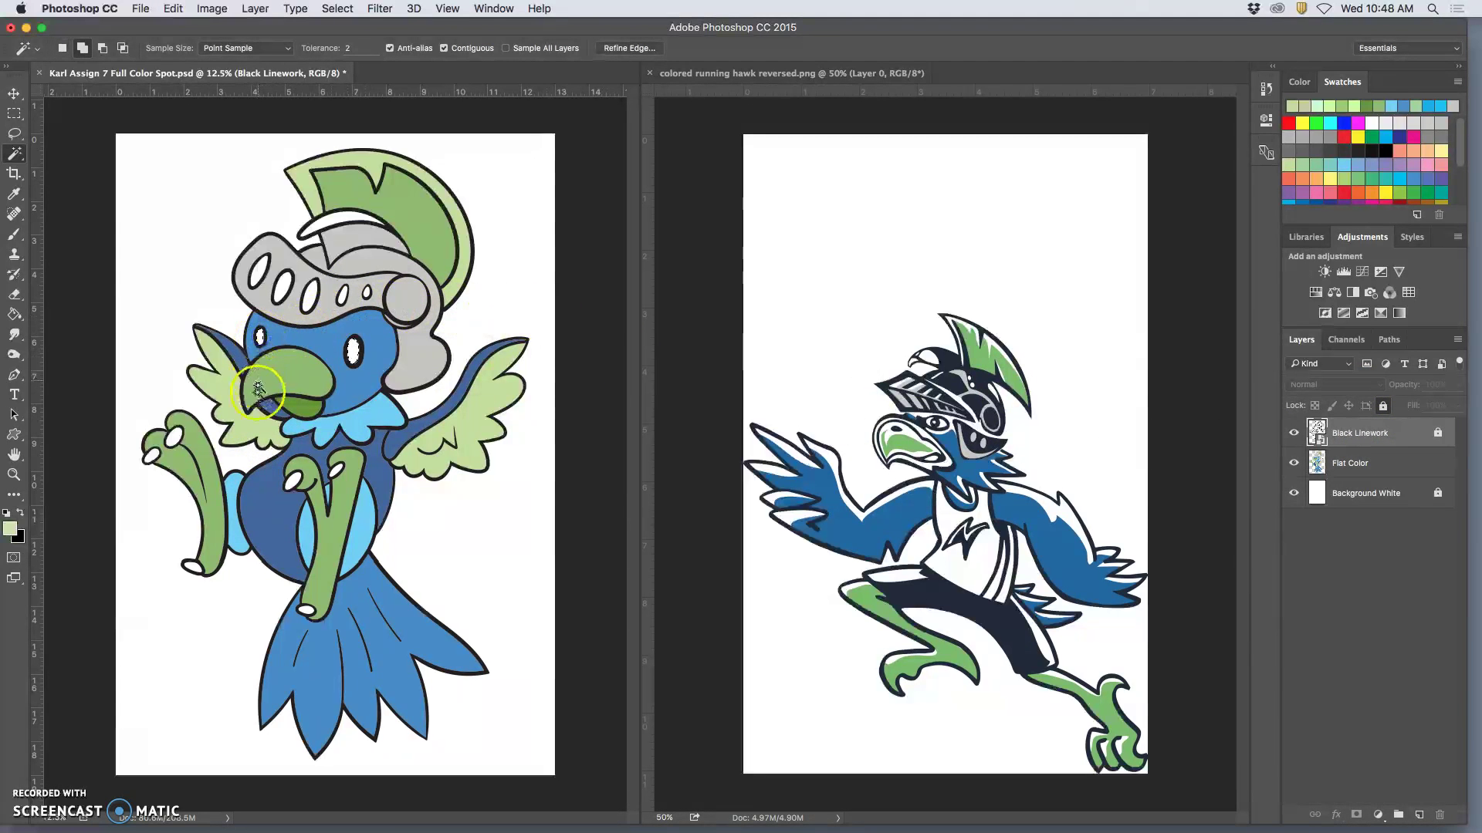
Add all the white claws on both feet and the curved trim under the helmet crest to the selection.
left_click(176, 438, "shift")
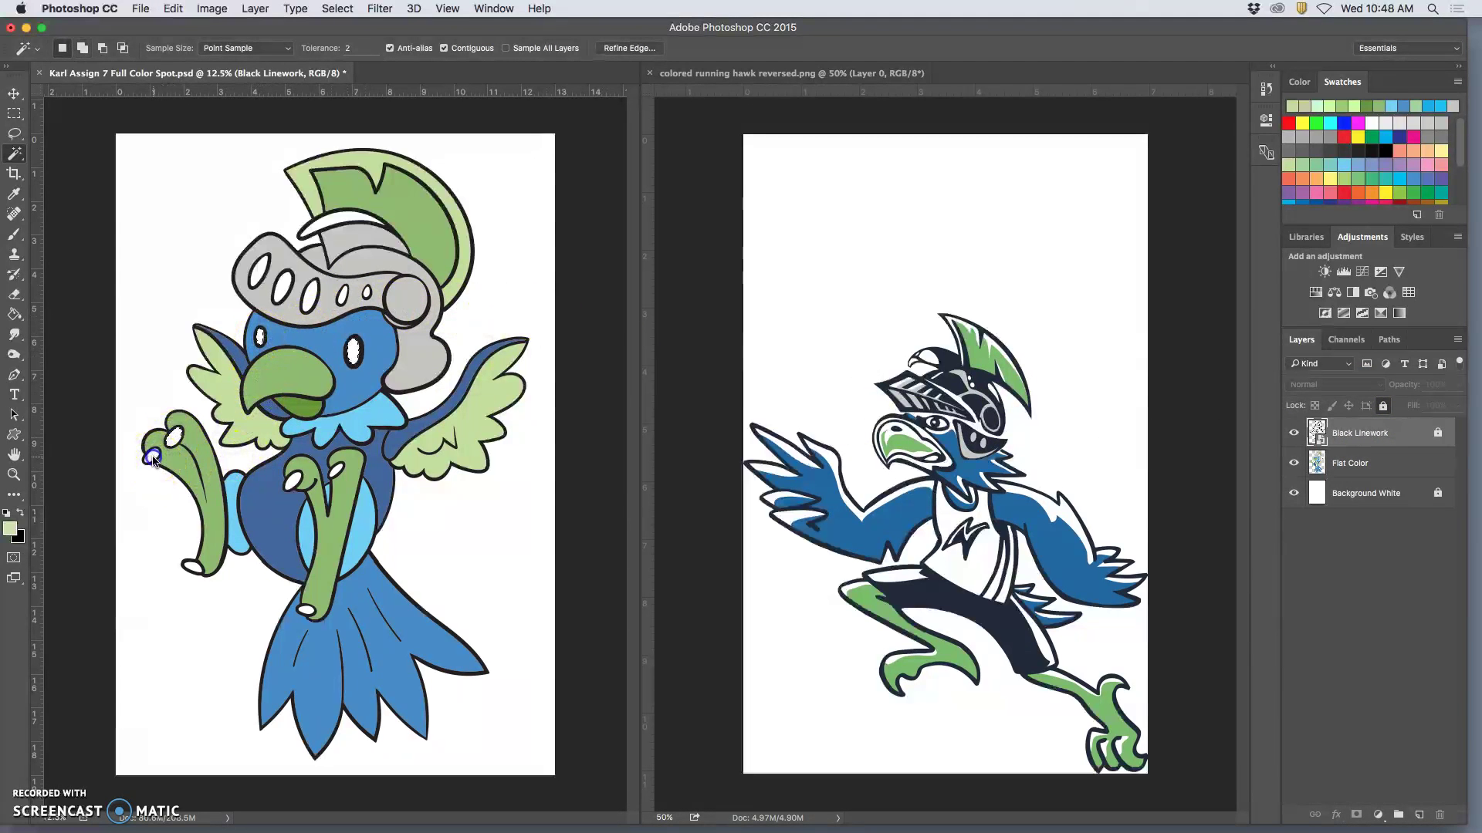
left_click(193, 567, "shift")
left_click(288, 488, "shift")
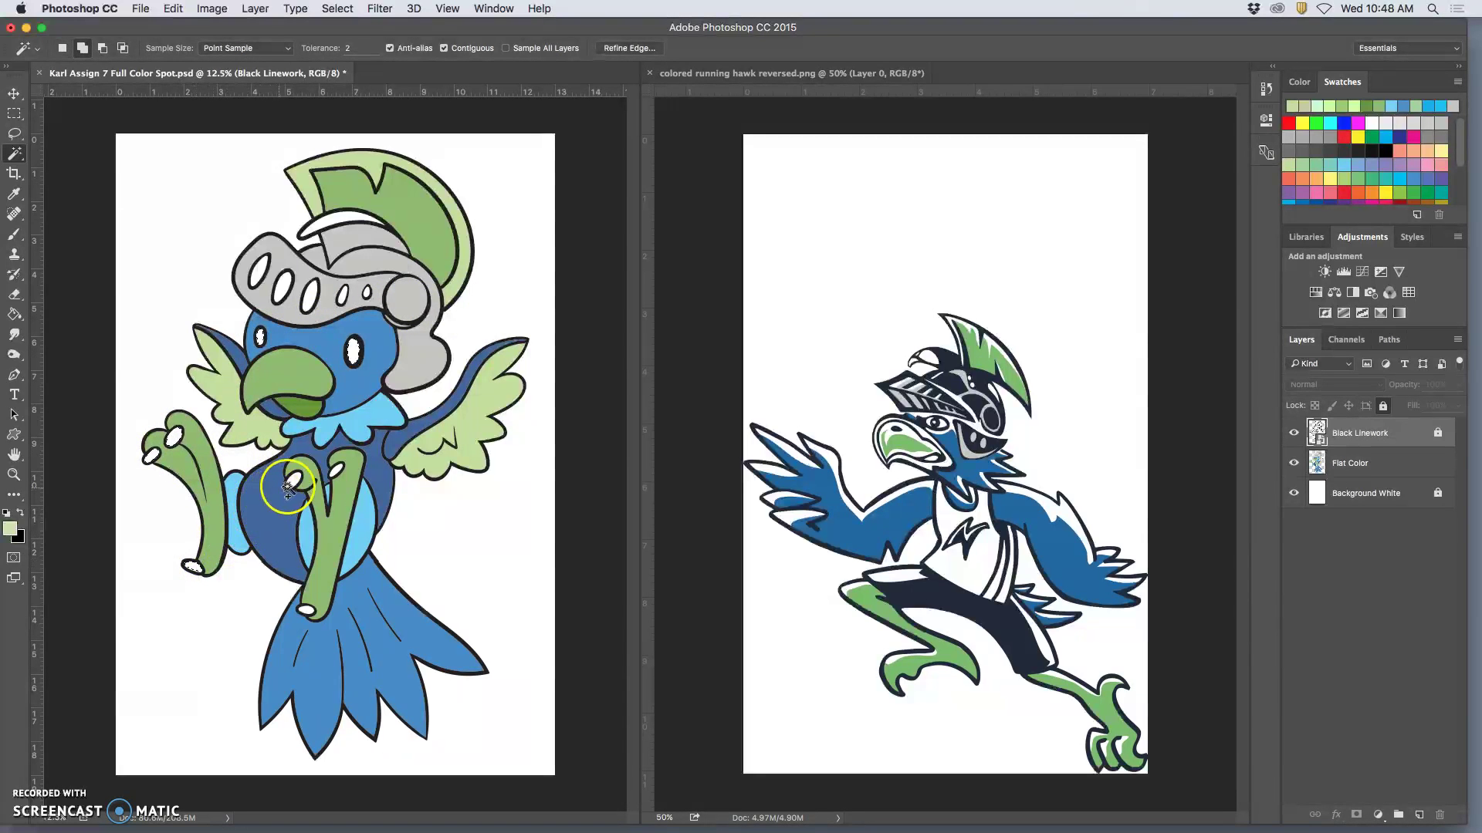
left_click(338, 475, "shift")
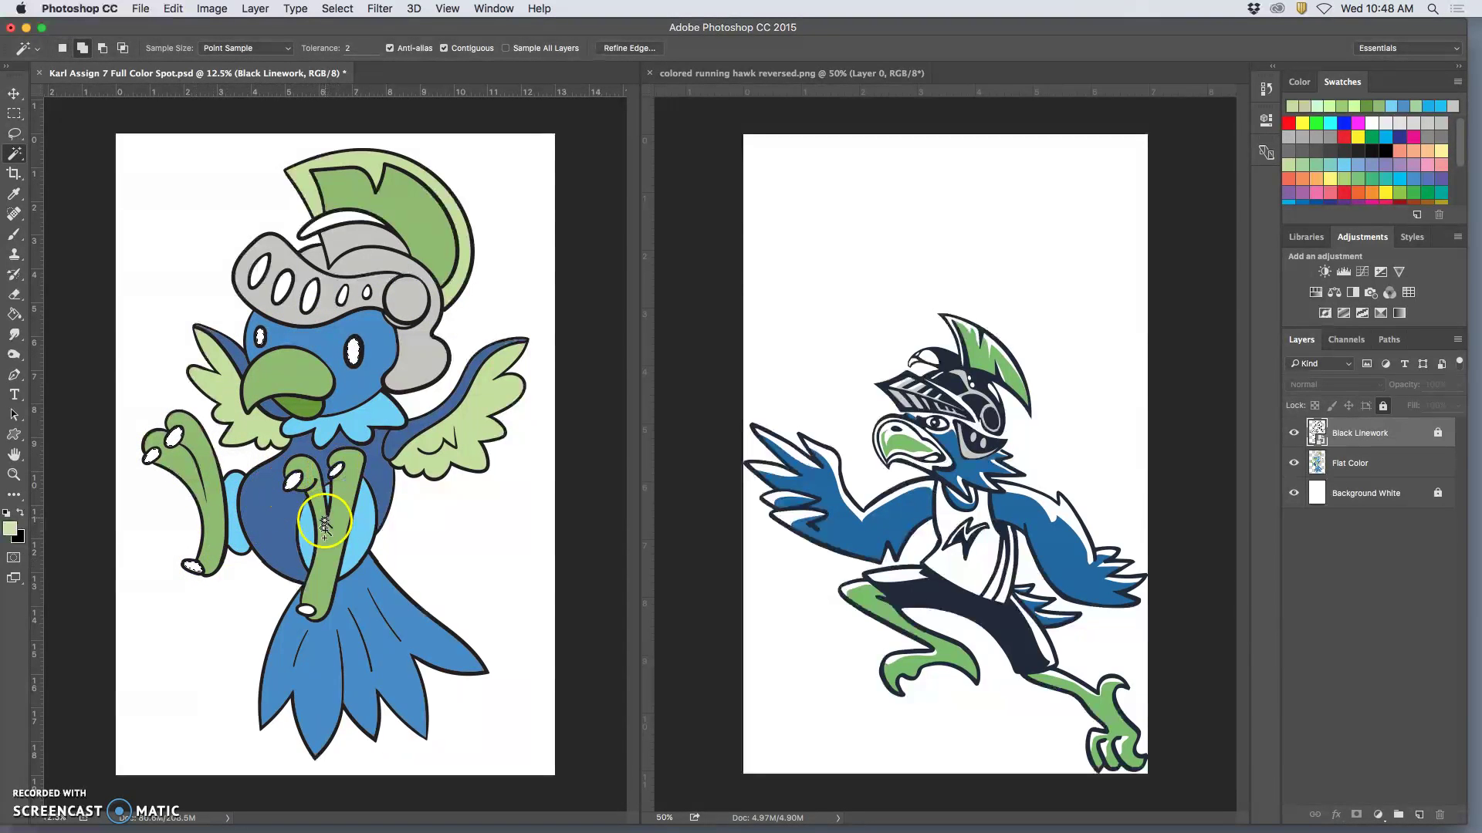
left_click(307, 612, "shift")
left_click(327, 225, "shift")
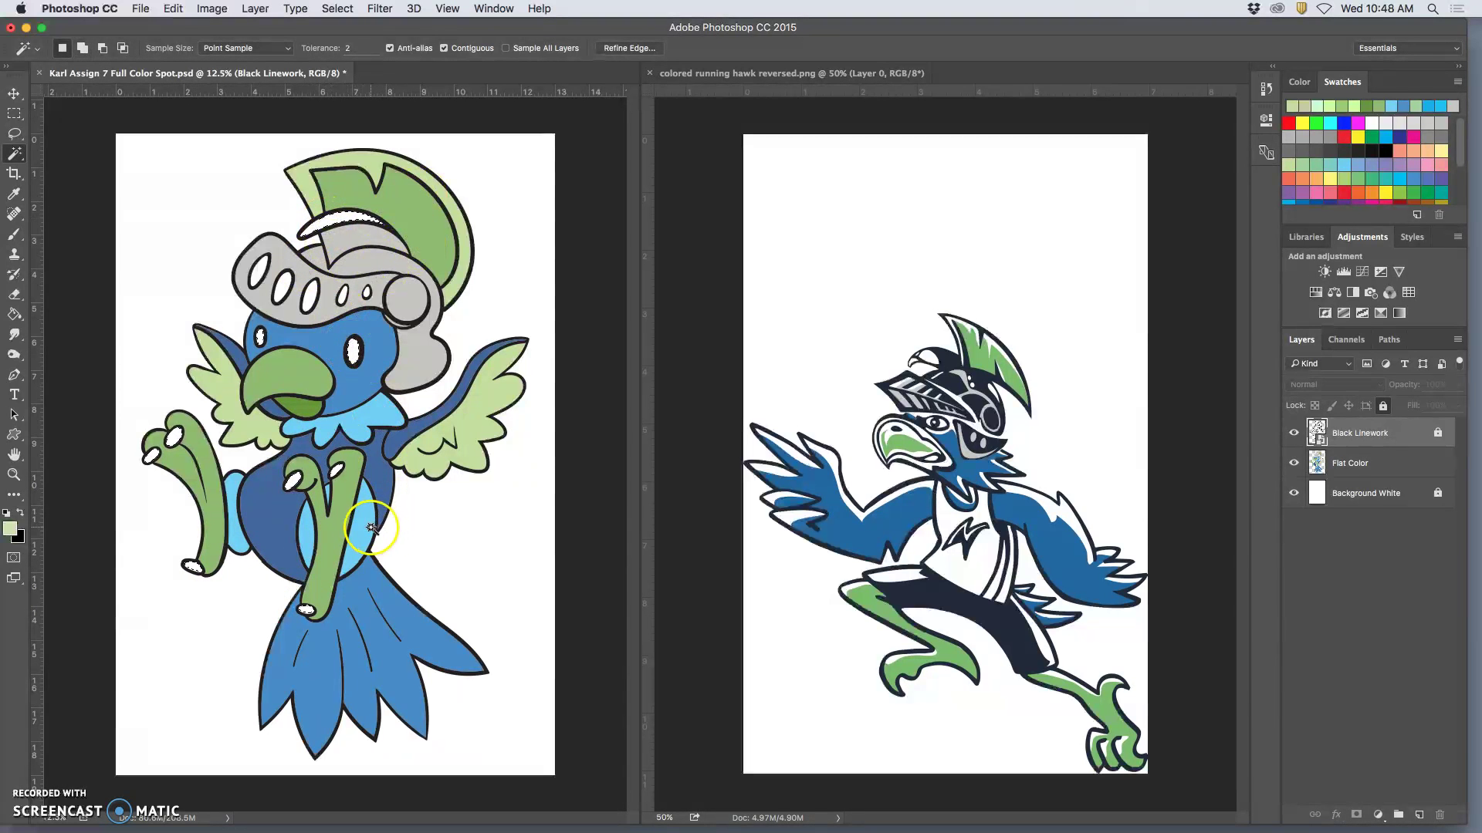
Set the foreground color to light peach and fill the selected eyes, claws and crest trim on the Flat Color layer.
left_click(43, 522)
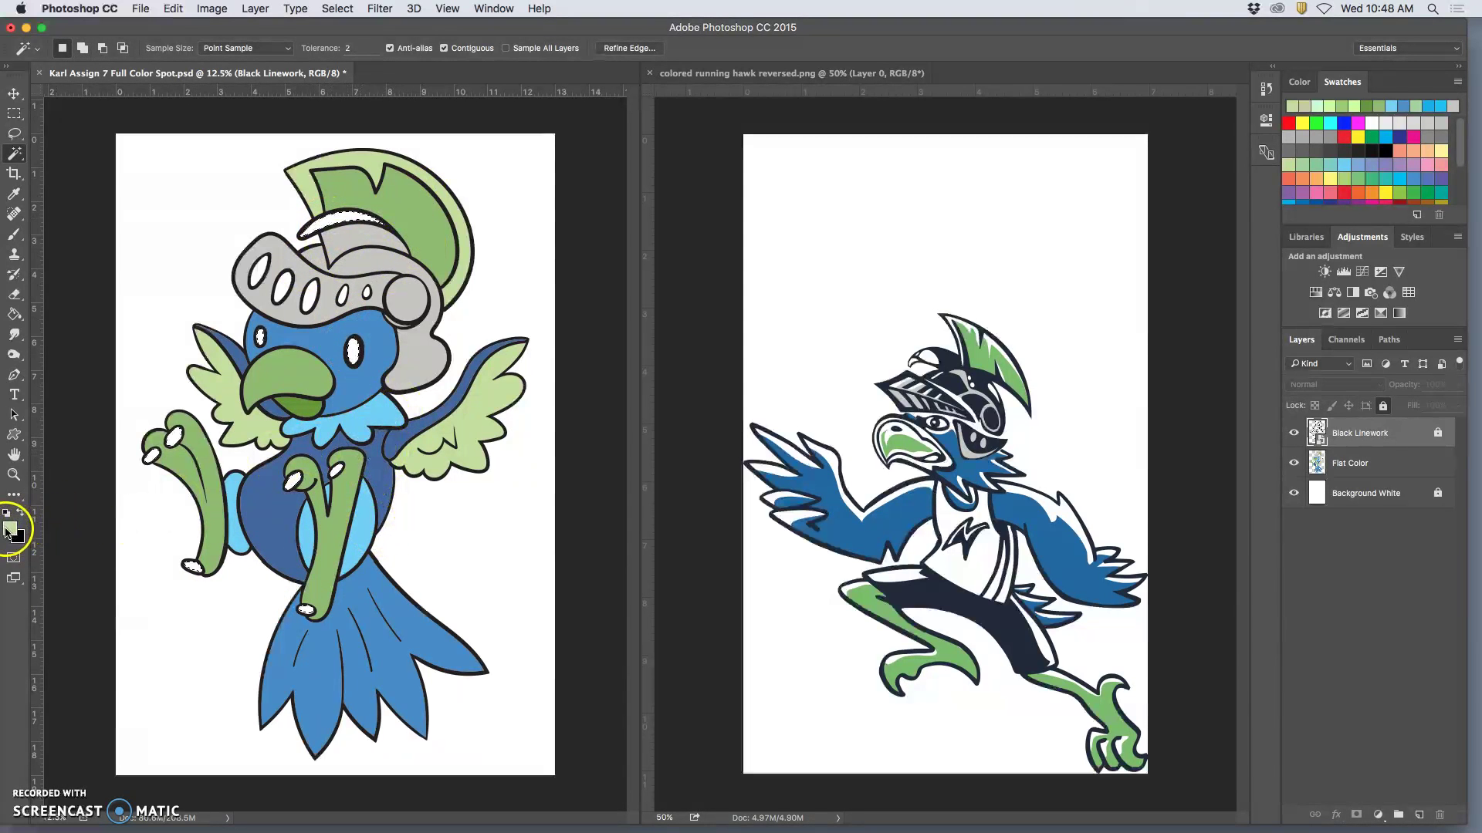
left_click(10, 530)
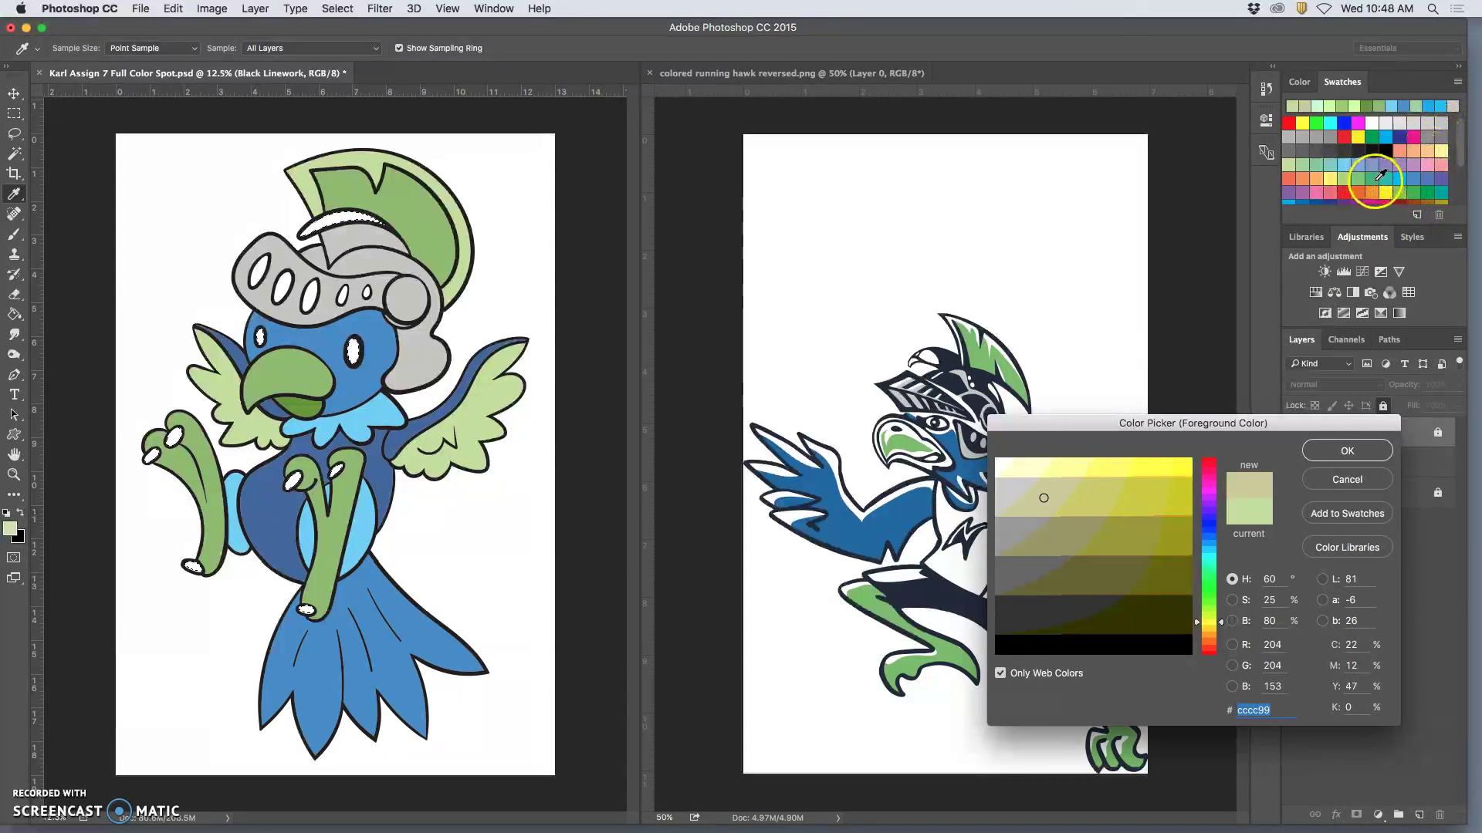
left_click(1432, 146)
left_click(1064, 457)
left_click(1346, 451)
left_click(15, 316)
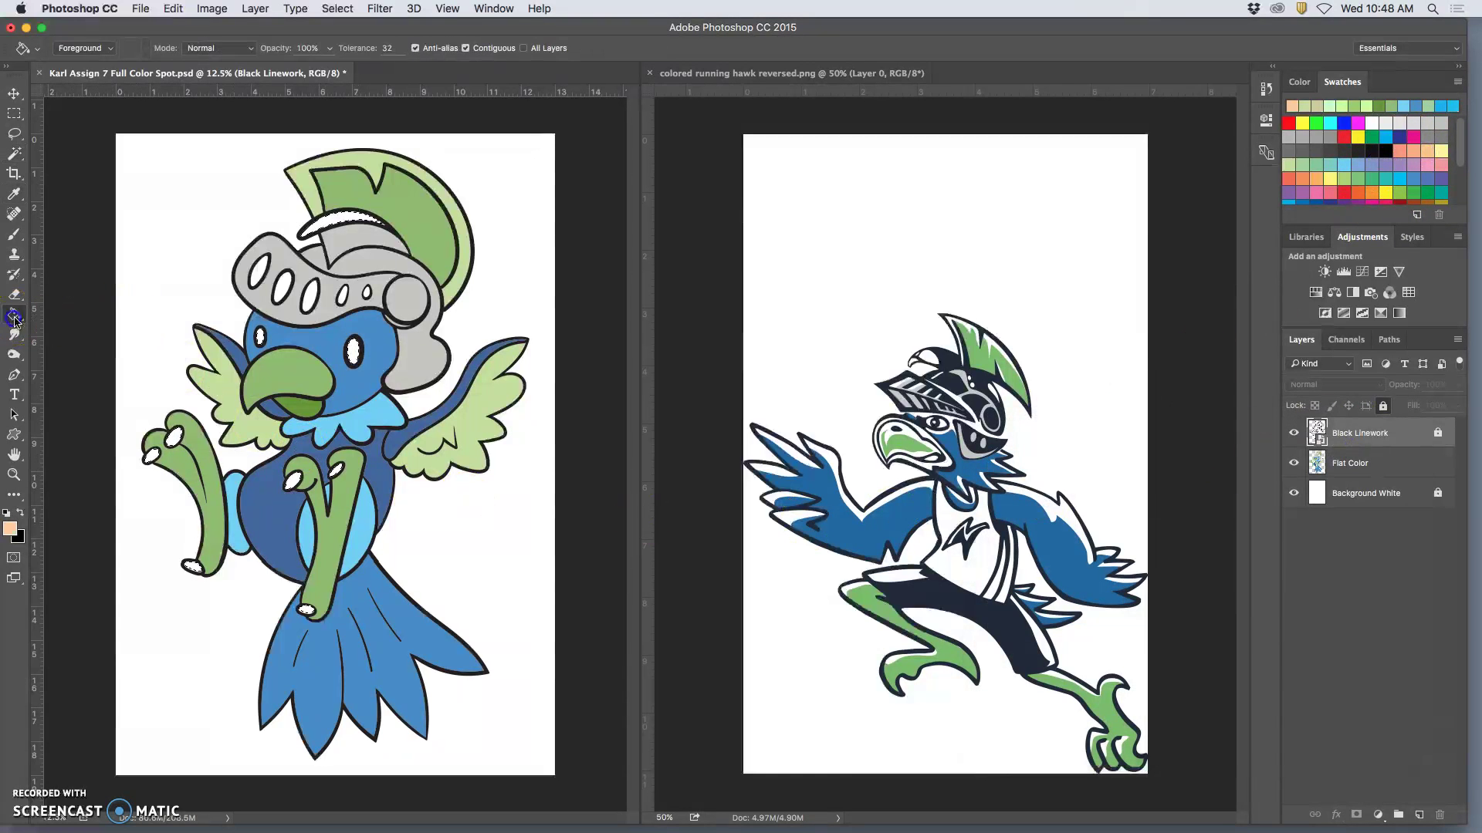
left_click(1319, 463)
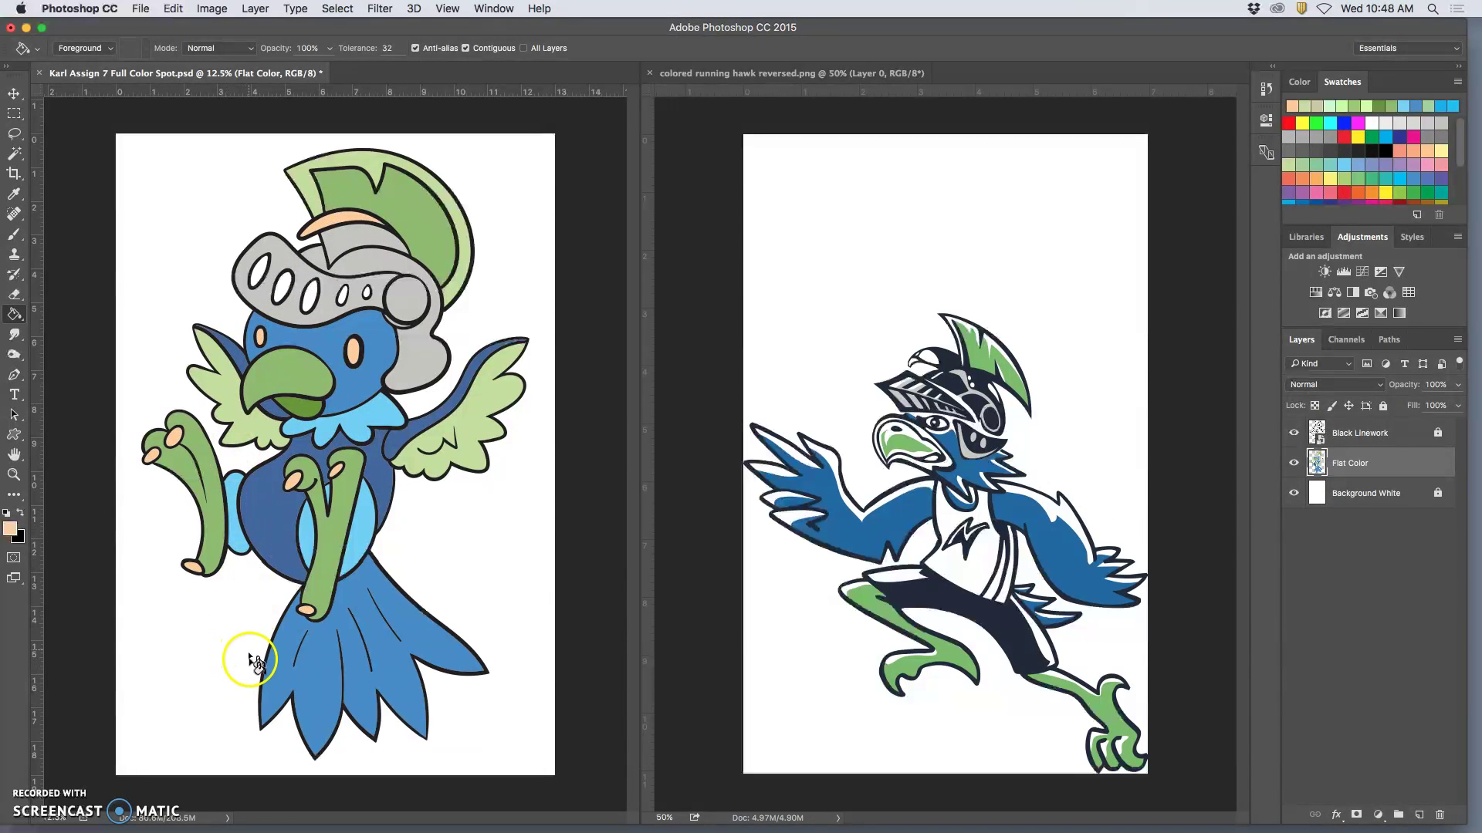
Toggle the visibility of Black Linework to examine the flat colors beneath the linework, especially on the helmet.
left_click(1293, 433)
left_click(1294, 435)
left_click(1294, 433)
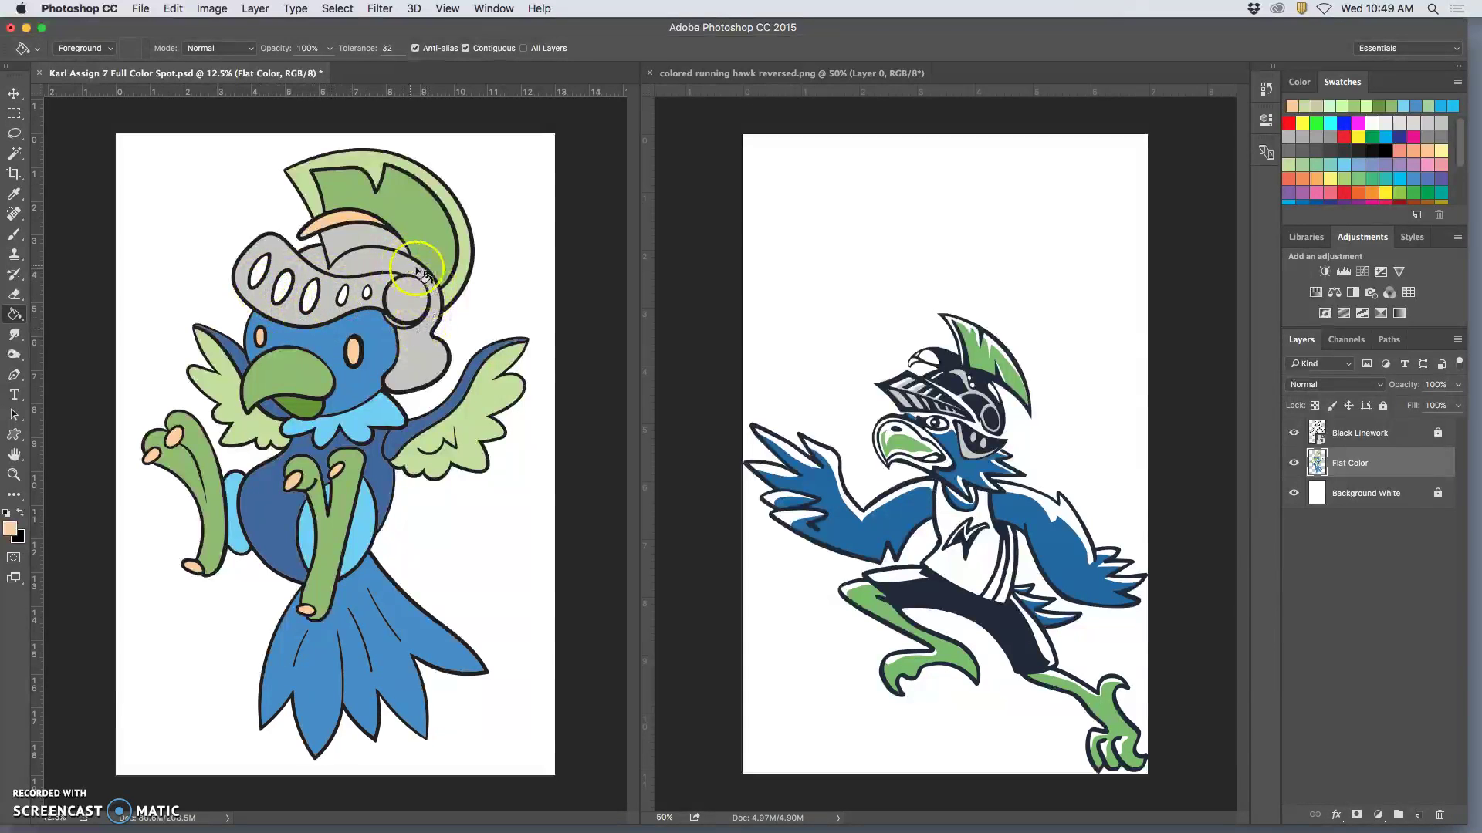
left_click(14, 154)
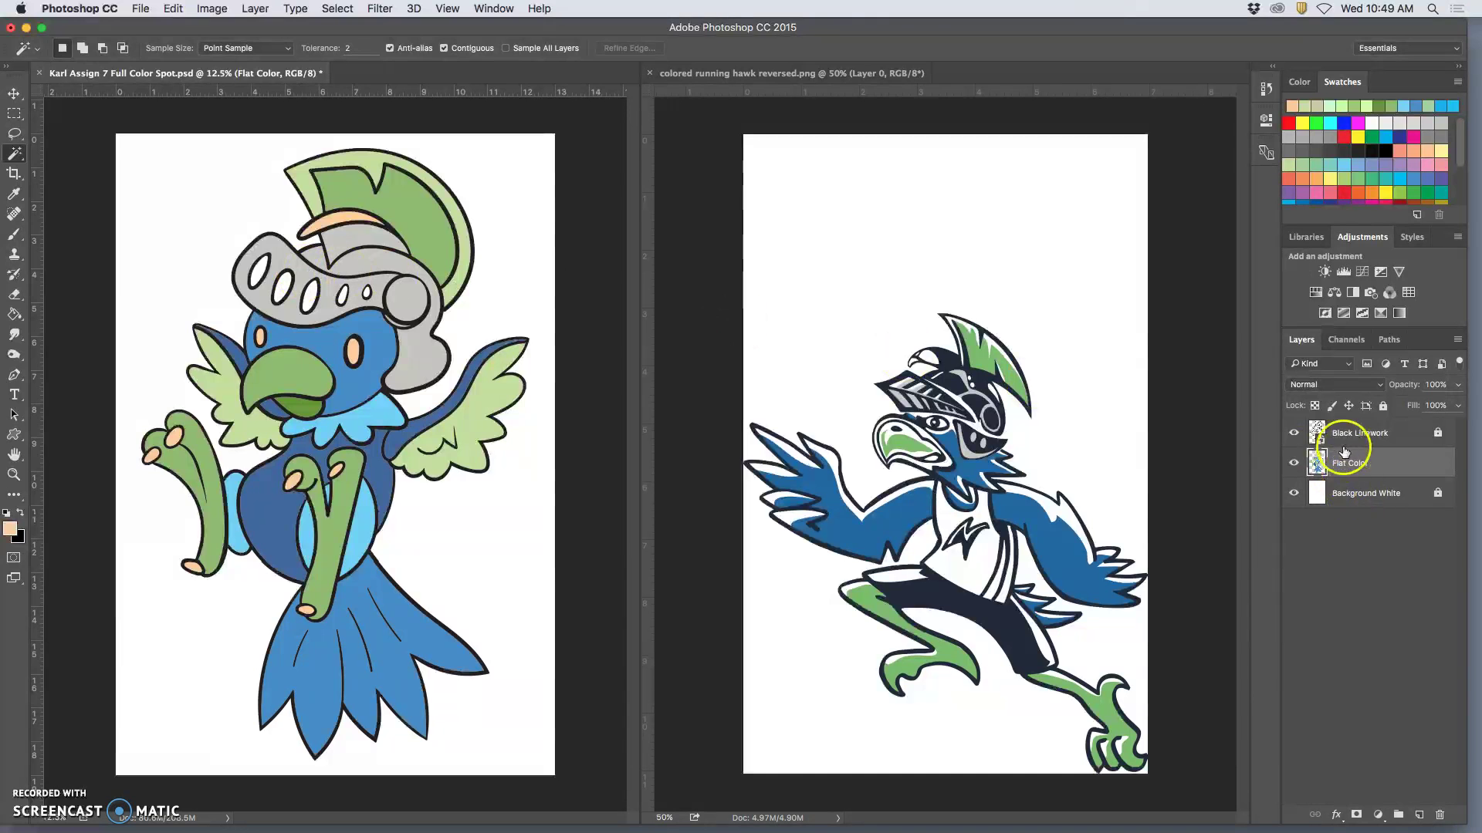
left_click(1294, 432)
left_click(1294, 433)
left_click(1294, 433)
left_click(1294, 433)
Fill the helmet visor, the panel under the crest and the sliver below the round hinge with medium gray on Flat Color.
left_click(893, 440)
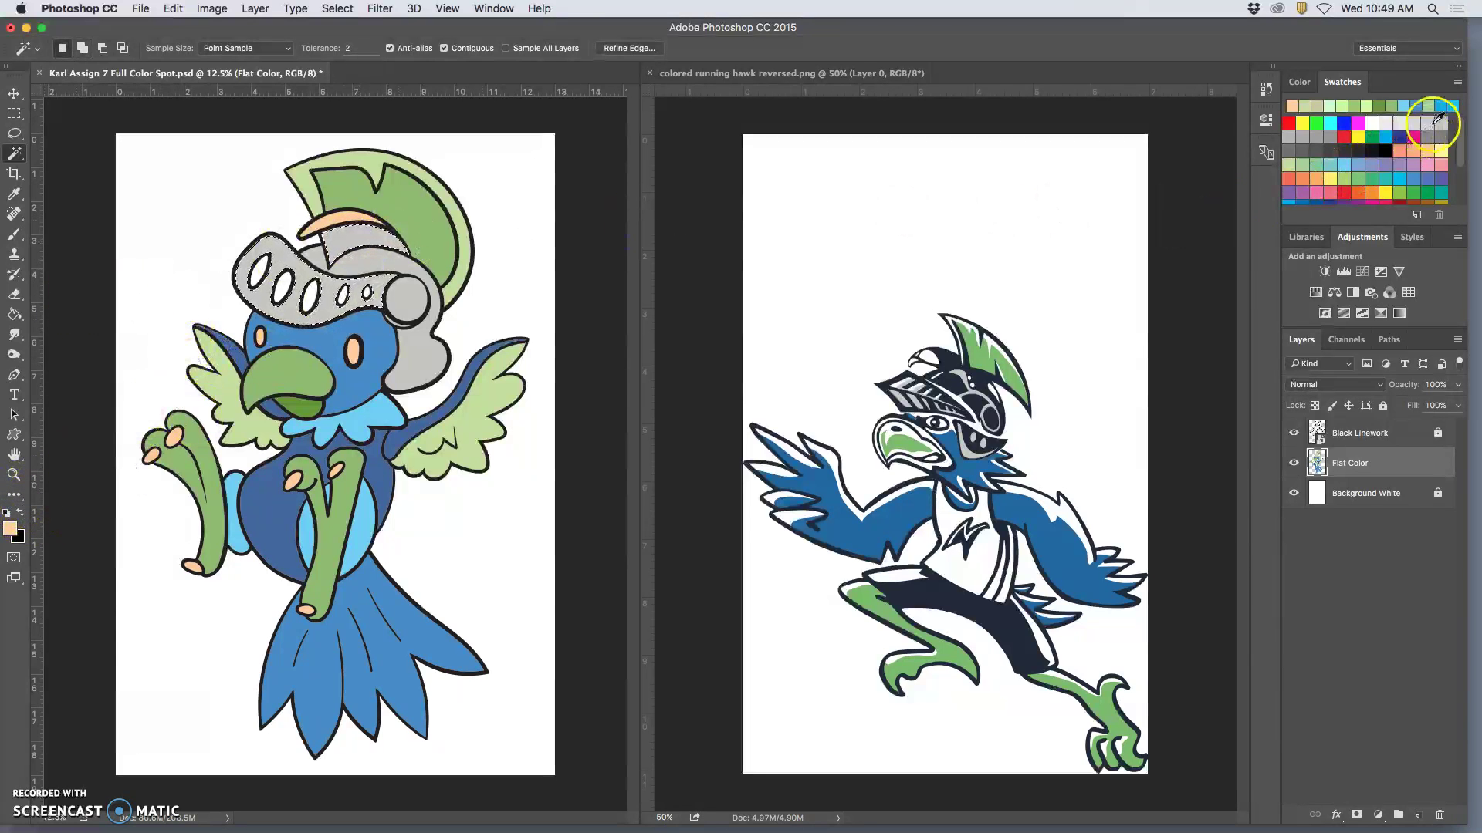
left_click(1314, 138)
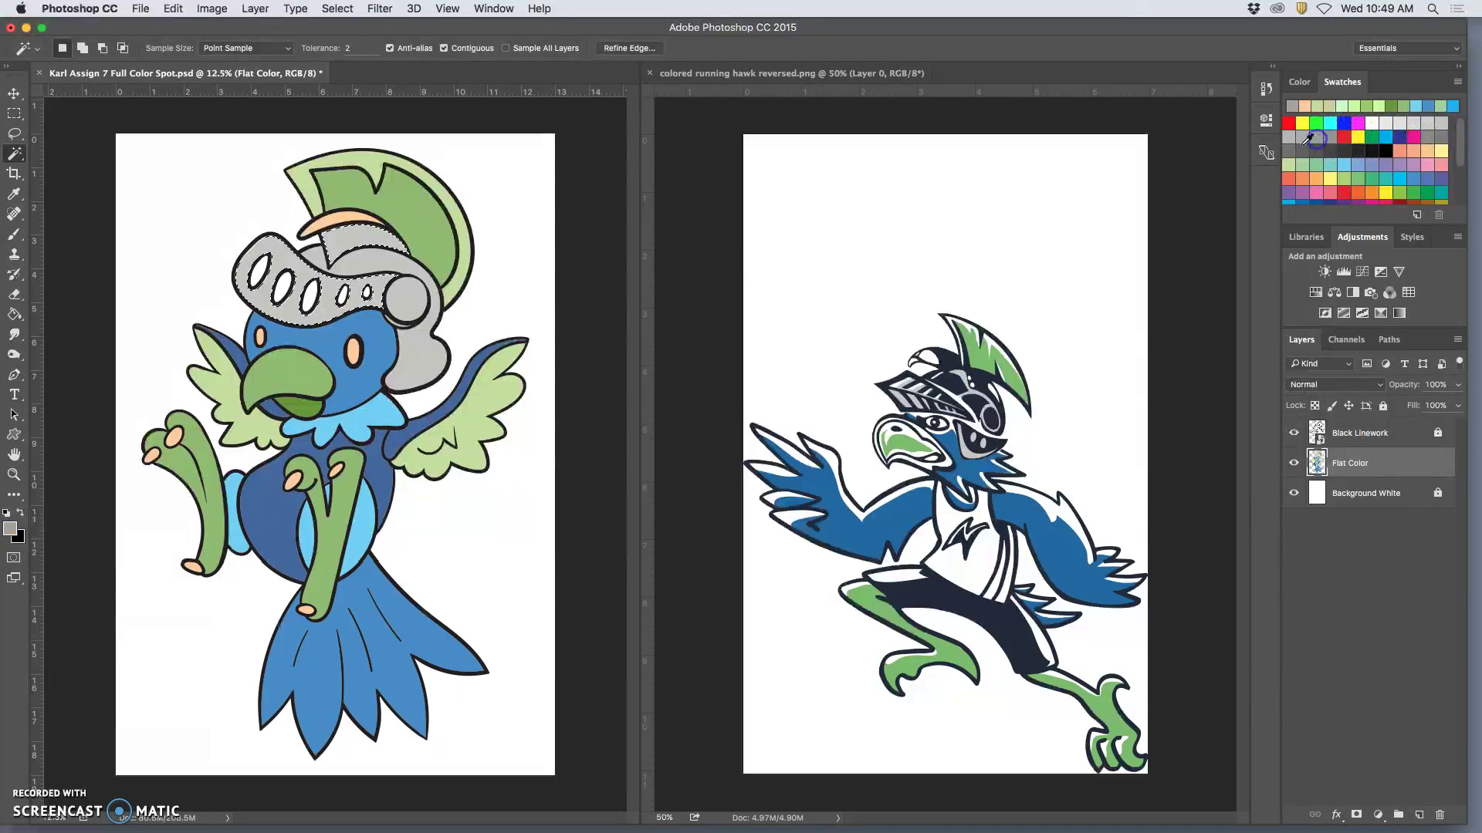
left_click(14, 314)
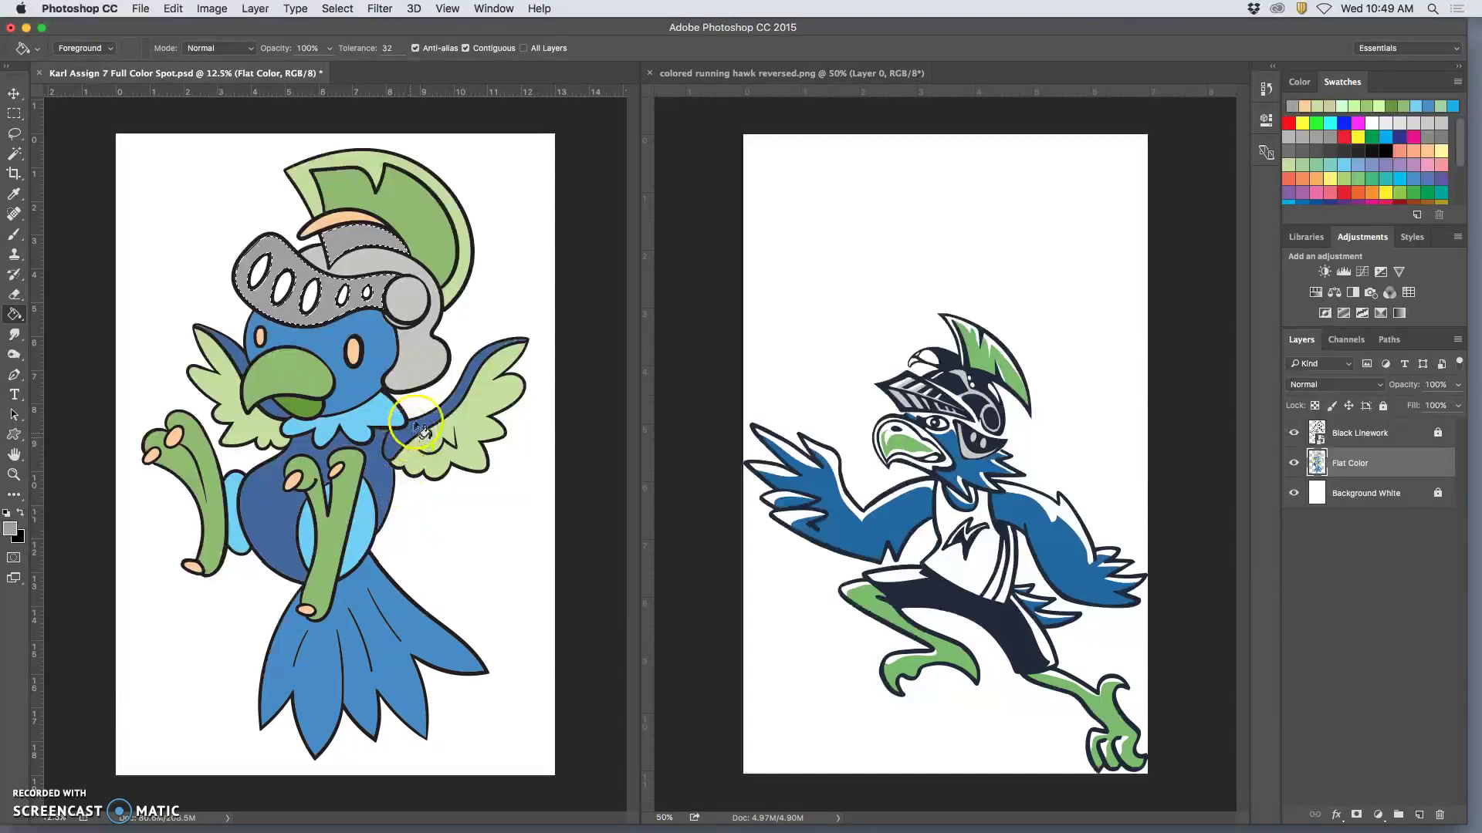
left_click(14, 153)
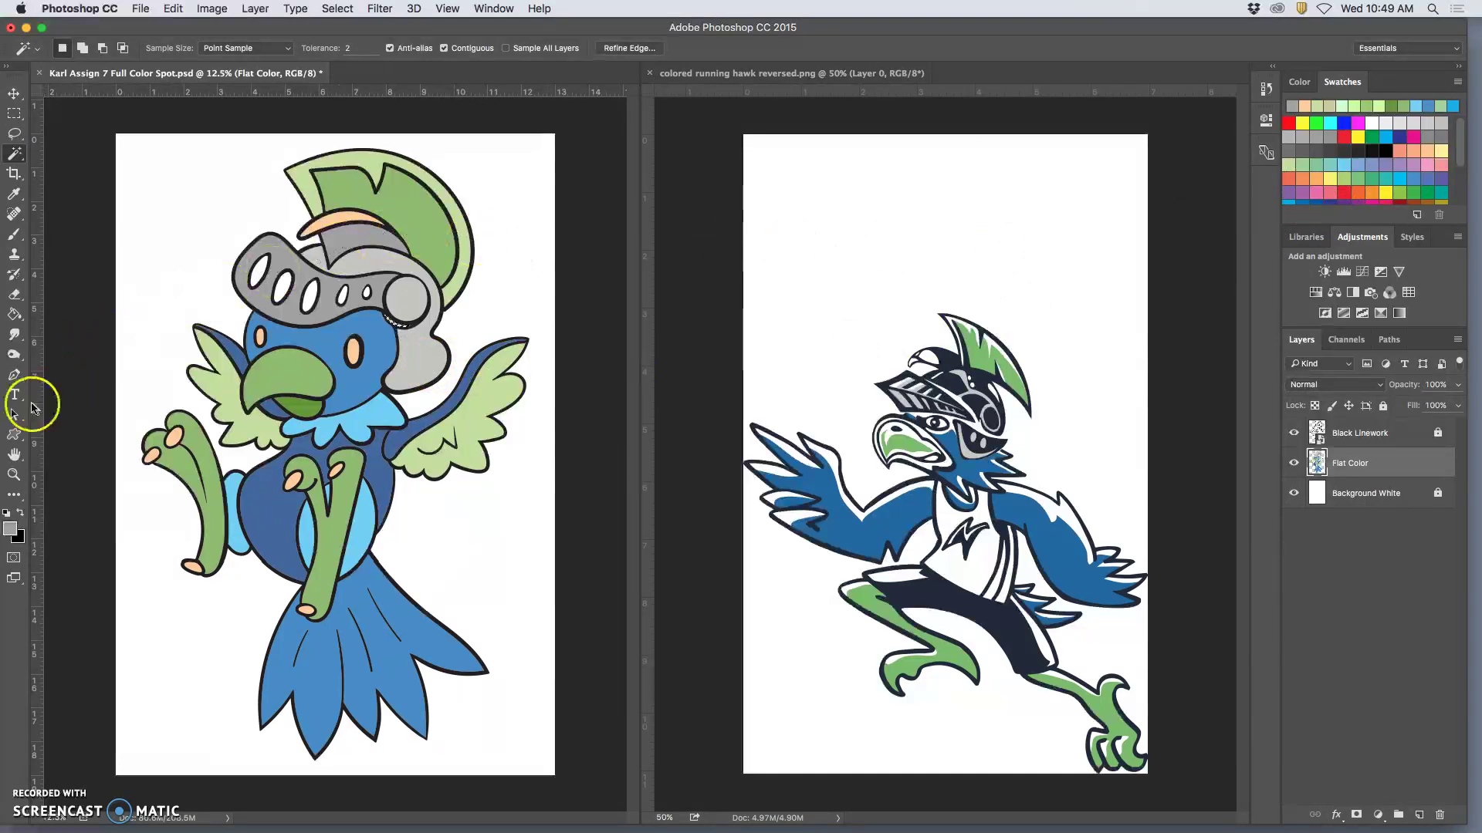
left_click(14, 314)
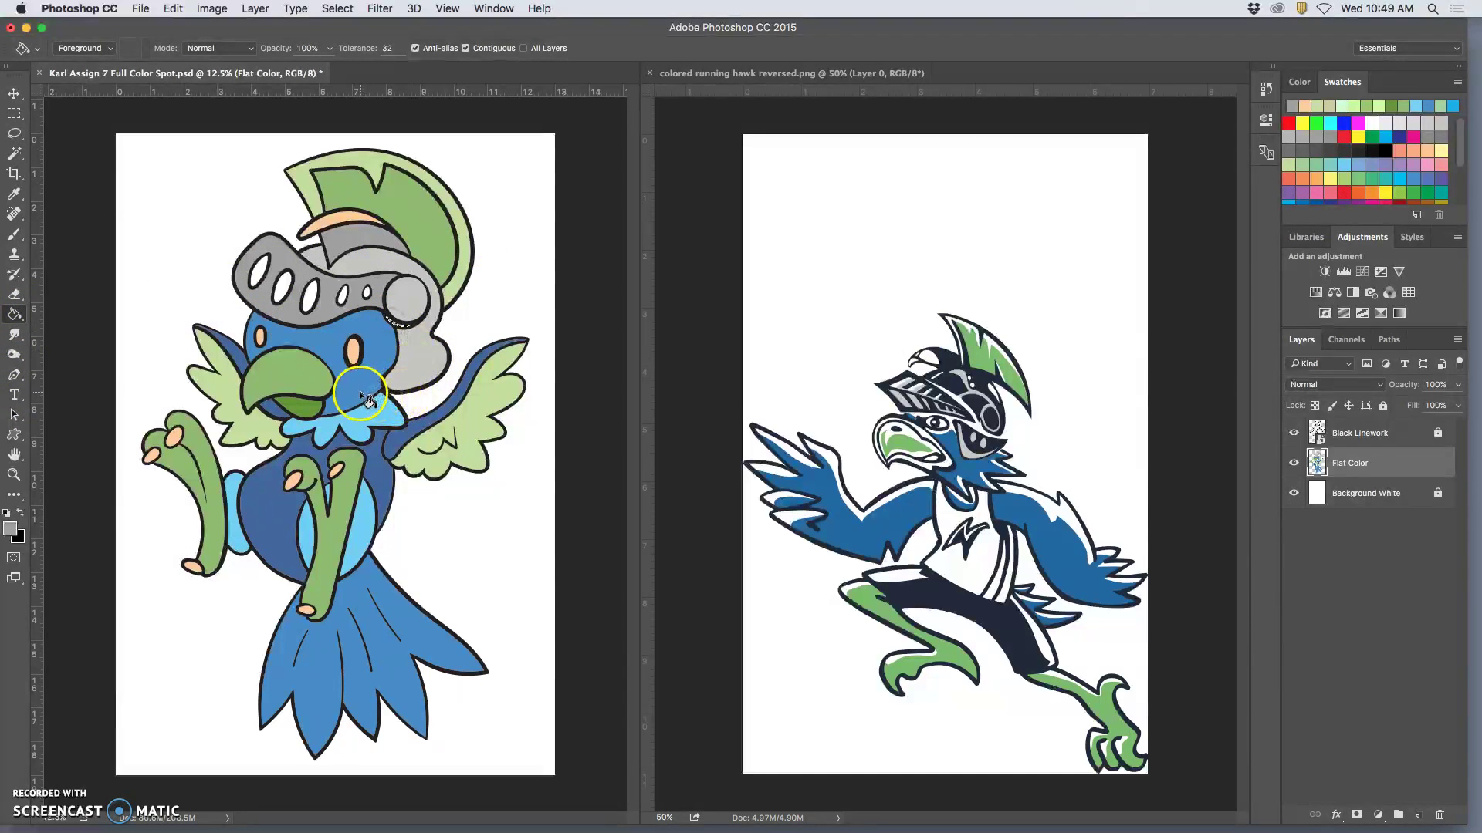
Select the five visor slits on Black Linework and fill them with dark navy blue on the Flat Color layer.
left_click(14, 153)
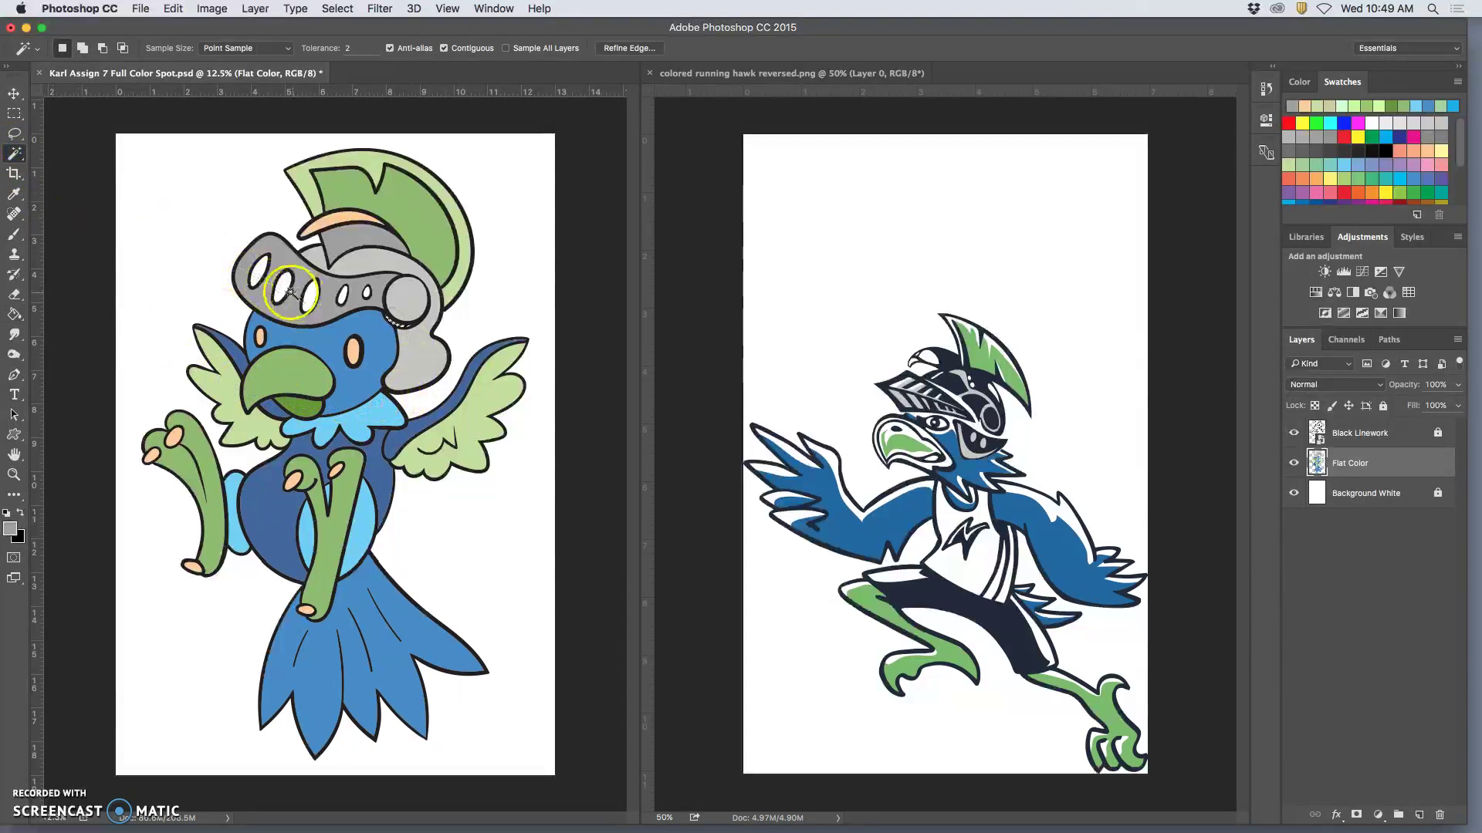
left_click(1341, 432)
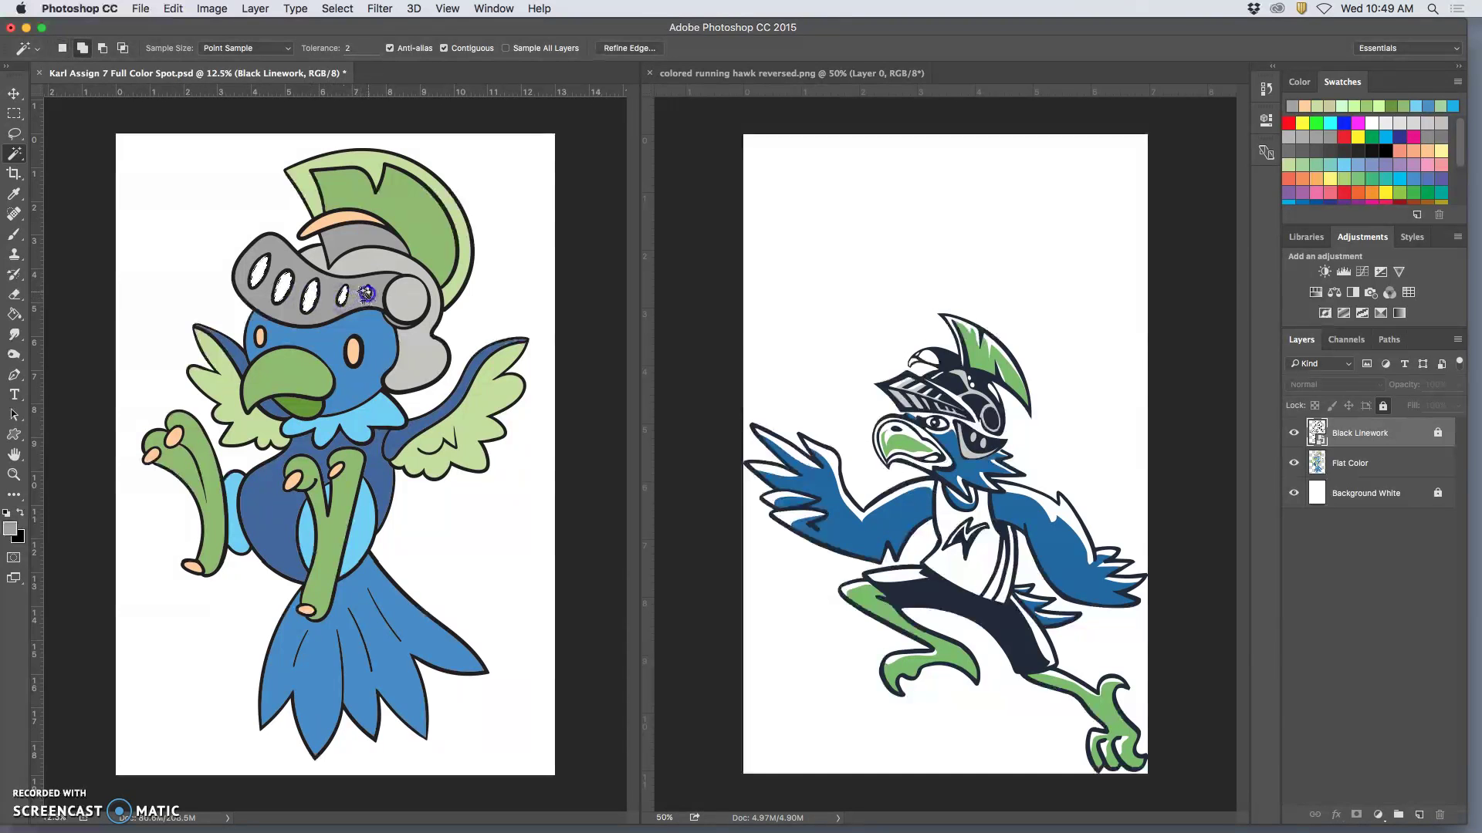
left_click_drag(1461, 145, 1461, 181)
left_click(1416, 176)
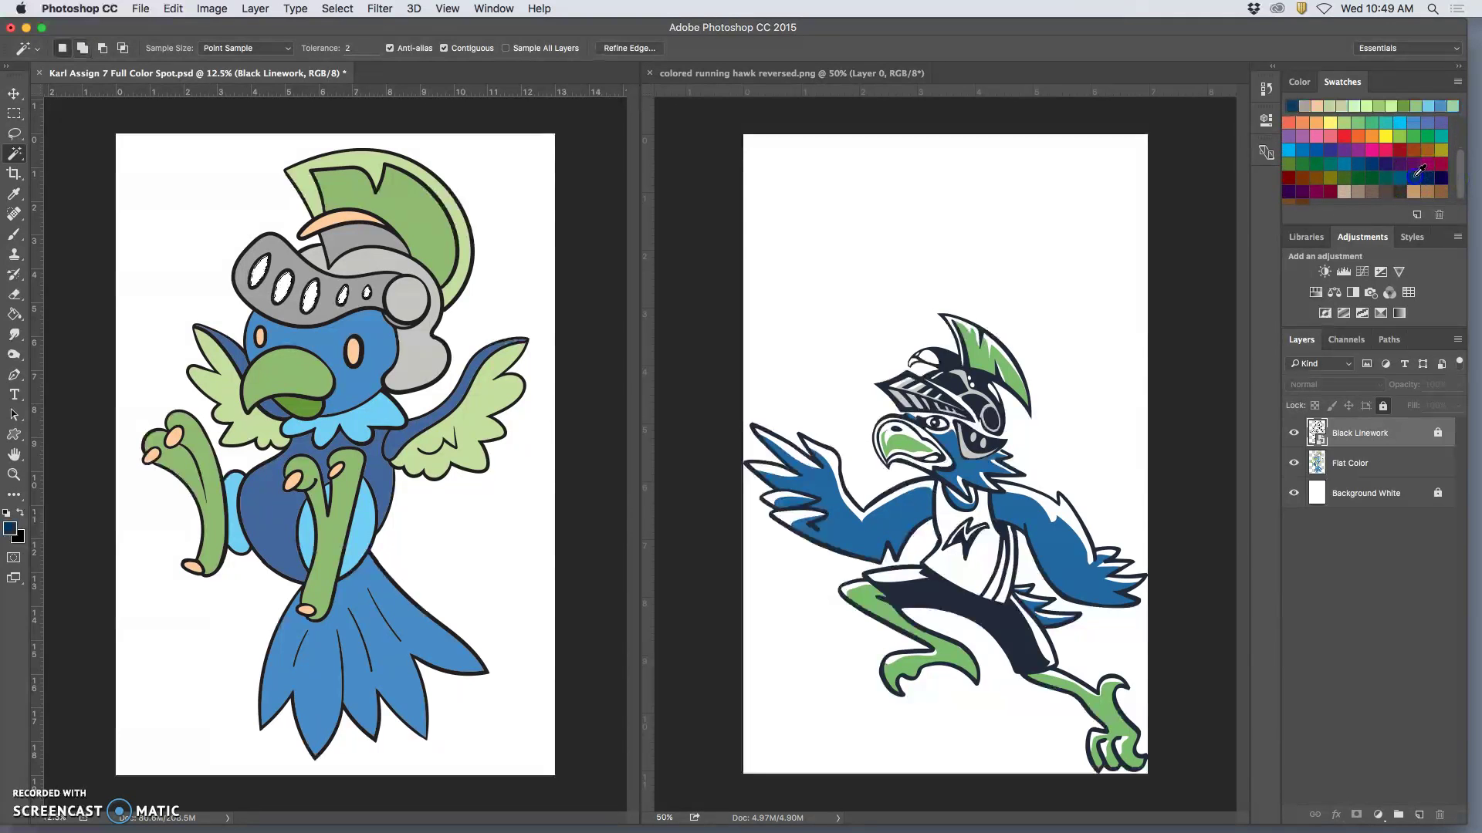
left_click(14, 314)
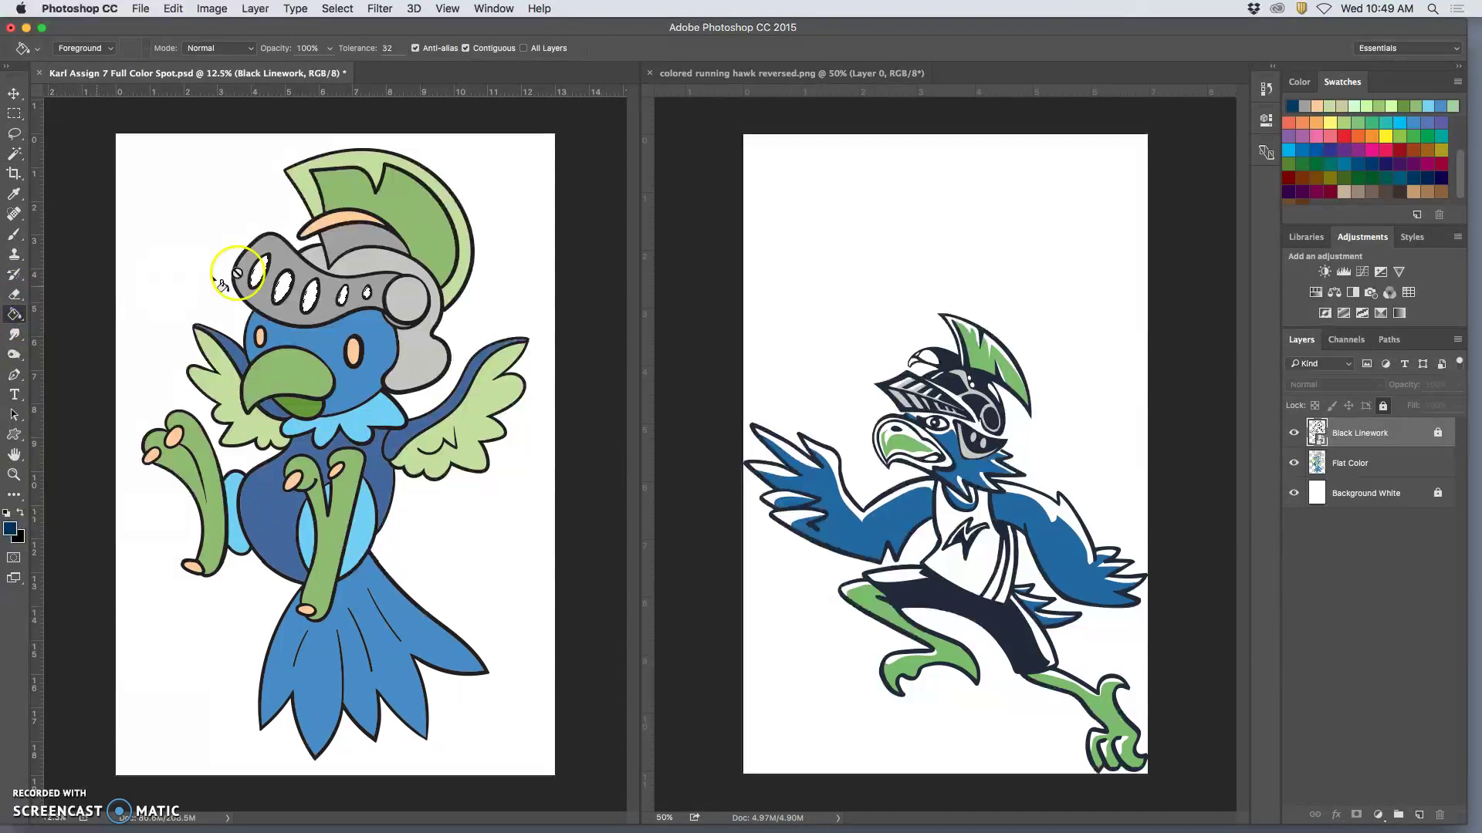
left_click(1355, 463)
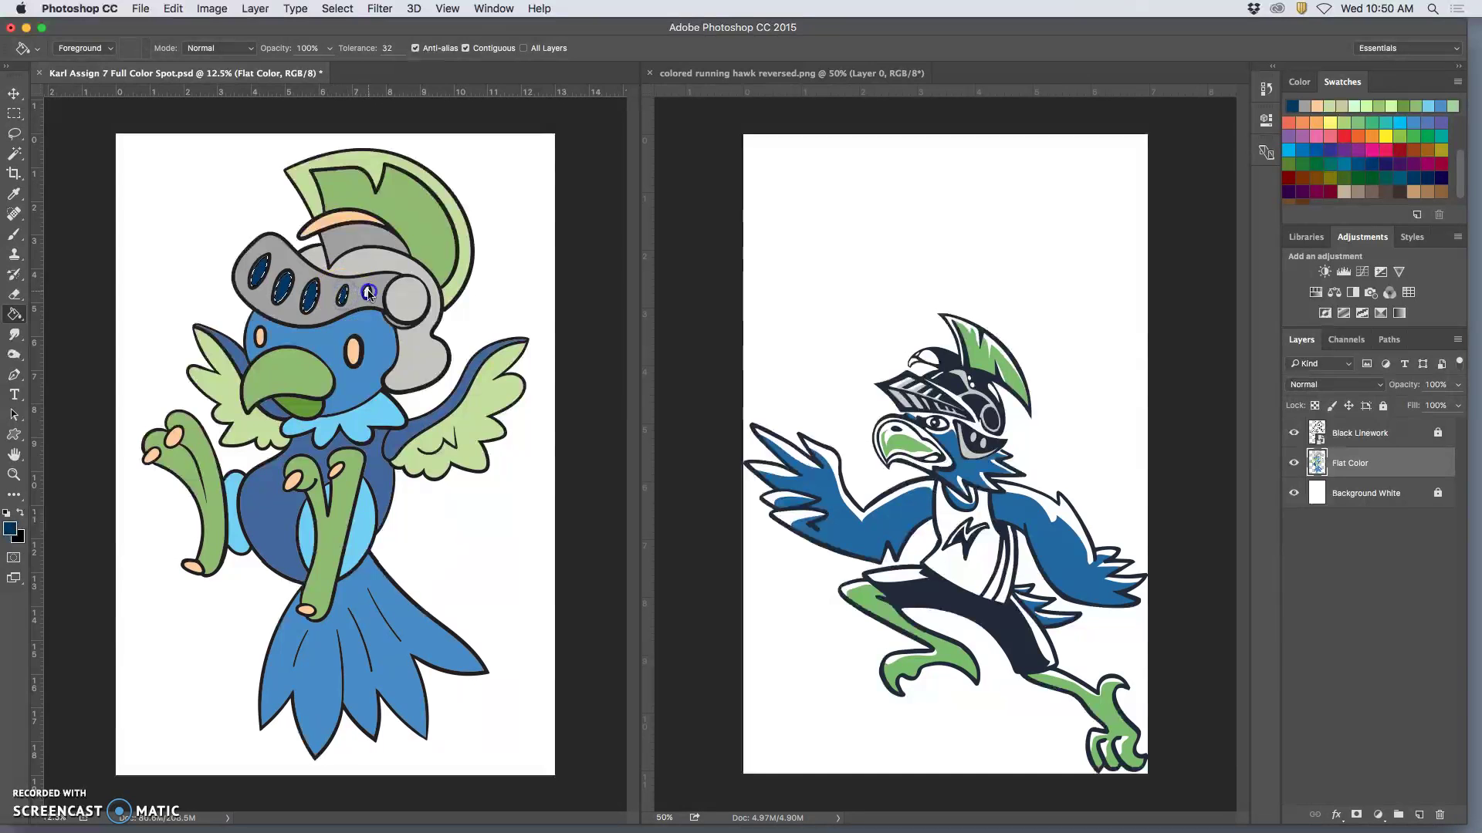
Select the helmet's round hinge on Flat Color and fill it with the very light gray swatch.
left_click(19, 153)
left_click(406, 302)
left_click_drag(1460, 182, 1461, 130)
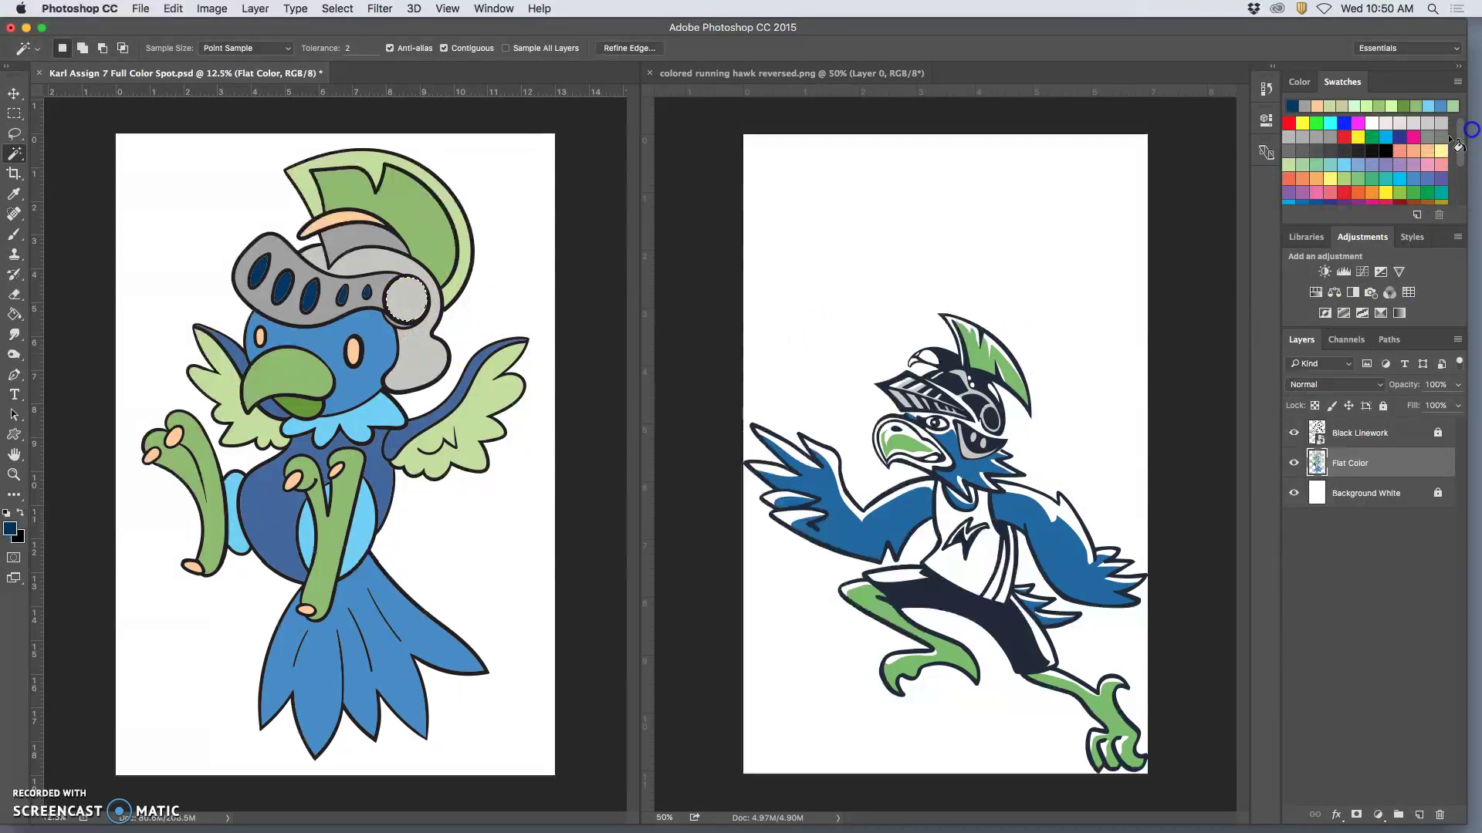
left_click(1386, 123)
left_click(14, 314)
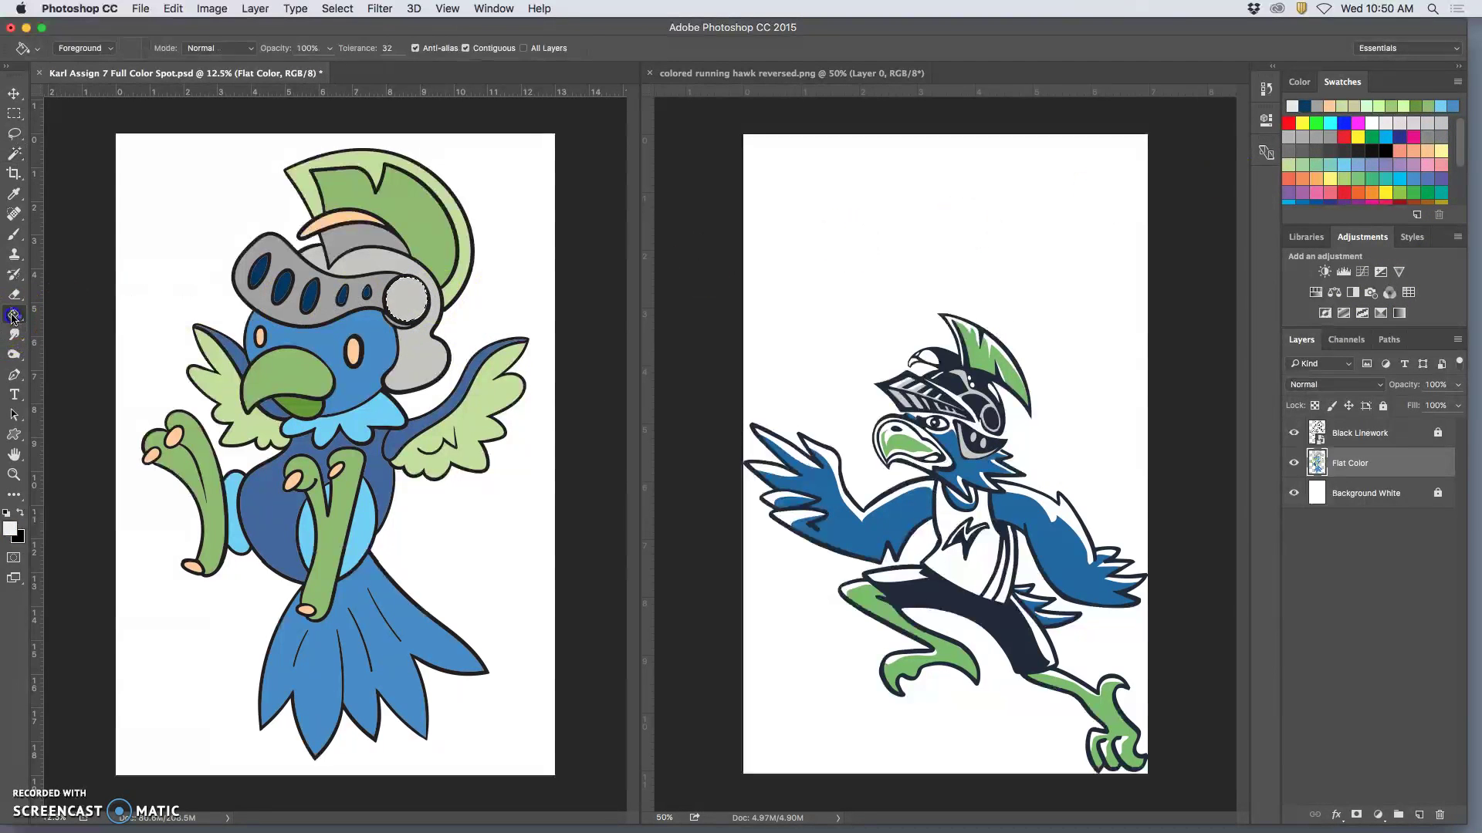
left_click(399, 291)
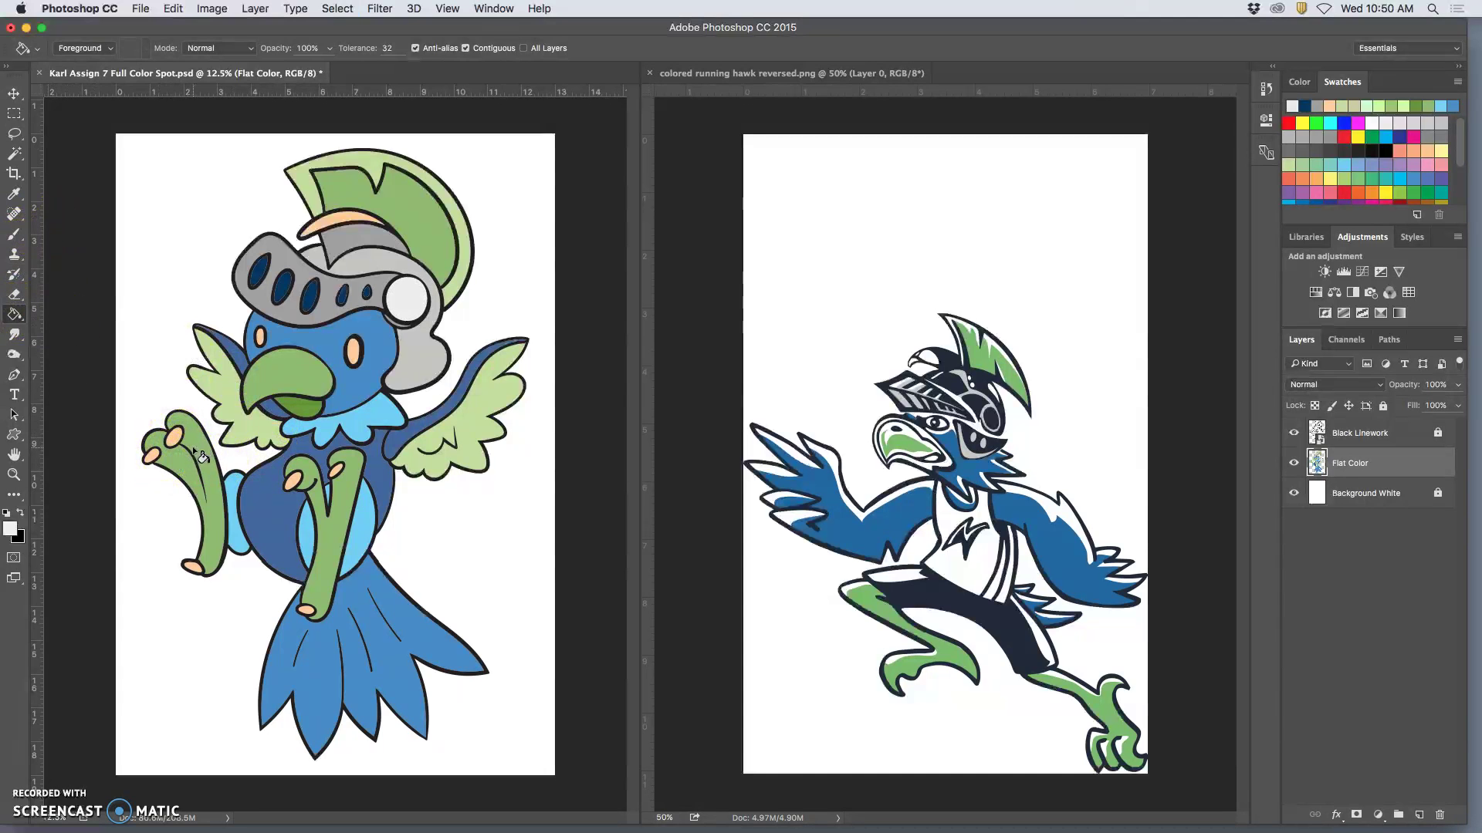
Refill the peach claws, both eyes and the crest trim with the same very light gray.
left_click(150, 456)
left_click(191, 566)
left_click(294, 482)
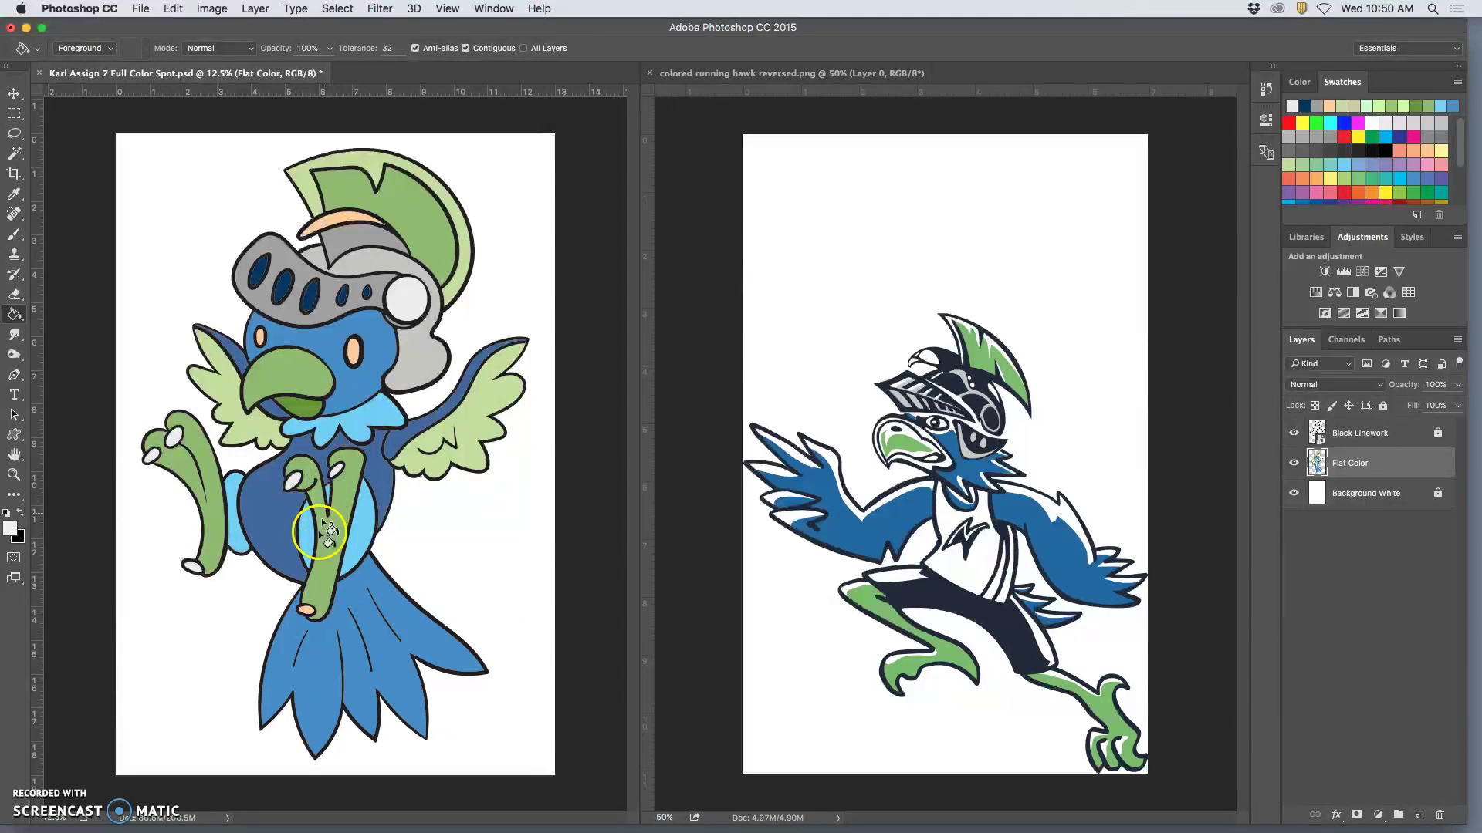
left_click(306, 611)
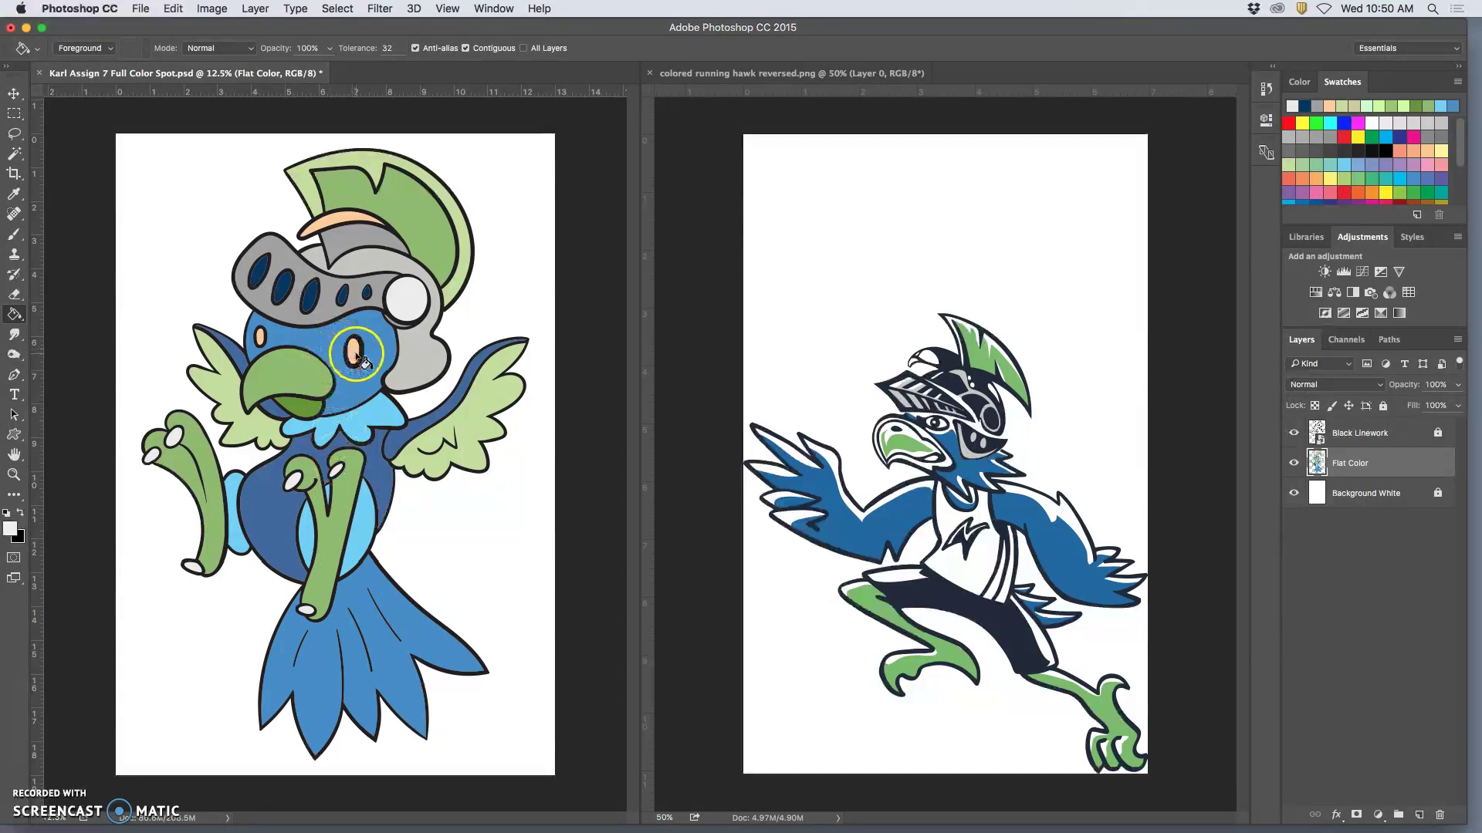
left_click(356, 355)
left_click(261, 338)
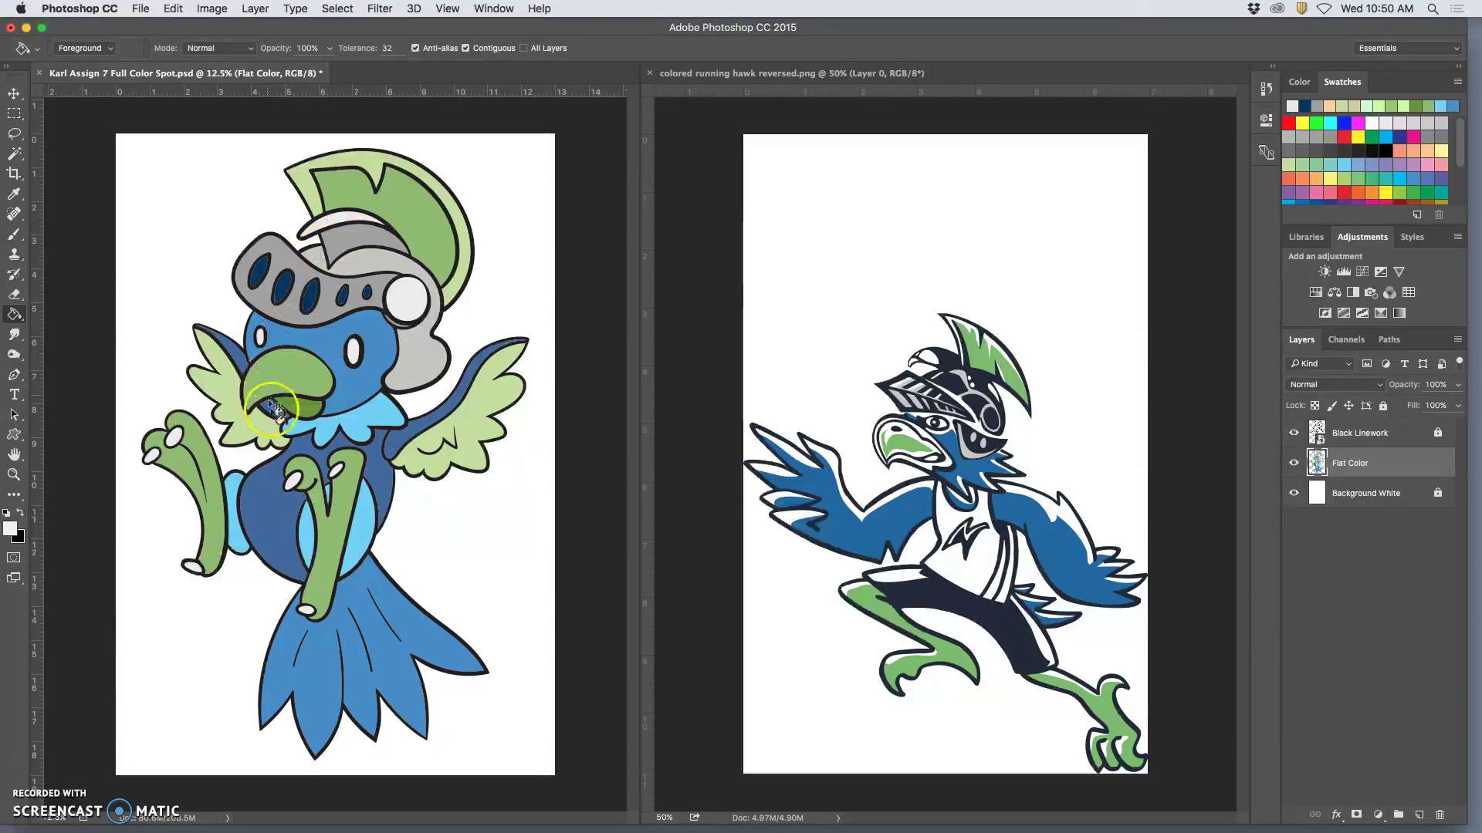
Hide the Background White layer and inspect the beak, eyes, collar, visor and crest of the hawk for areas lacking fill.
left_click(1294, 494)
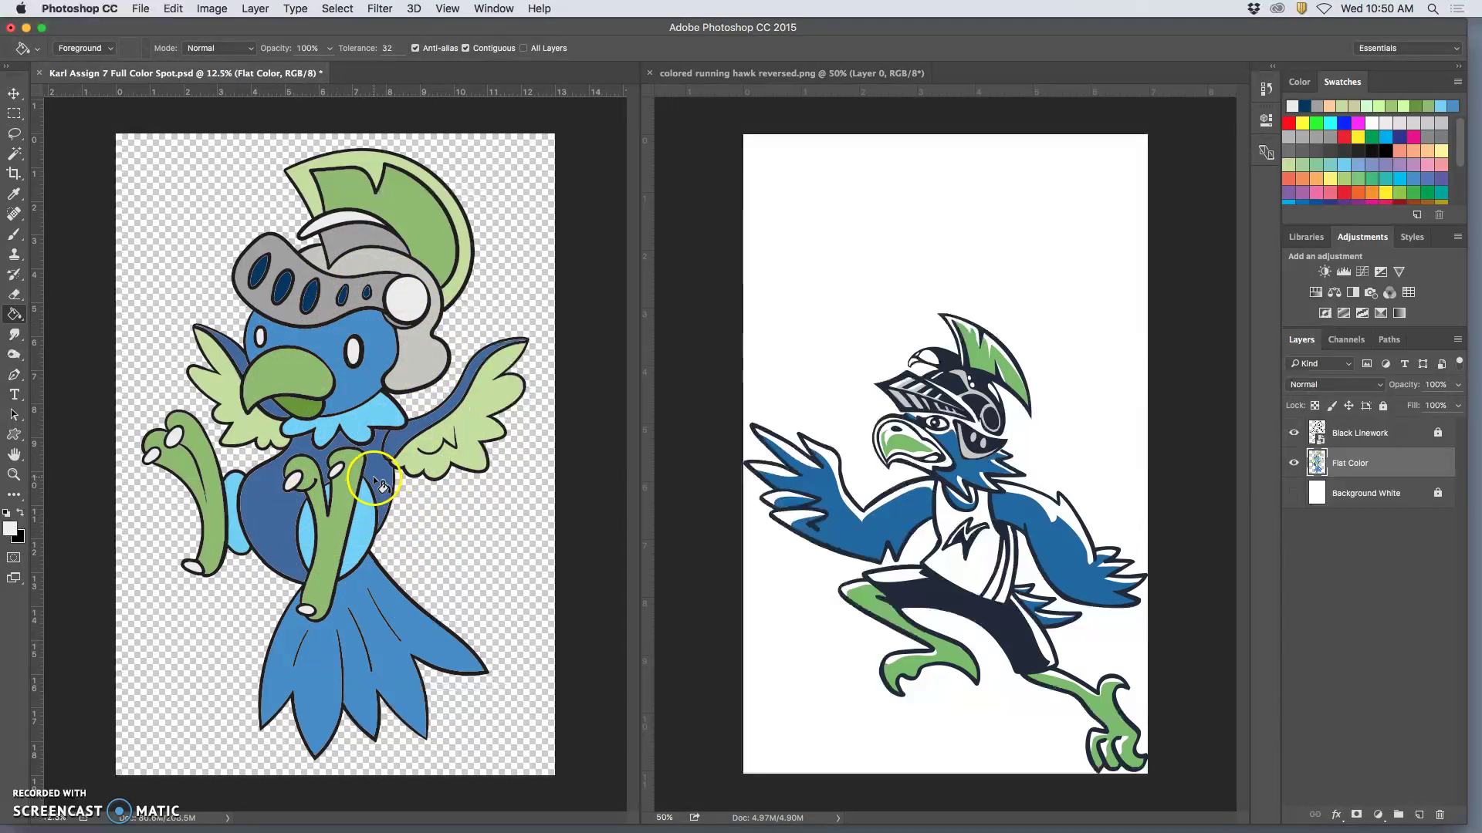
scroll(370, 470, "up", 2)
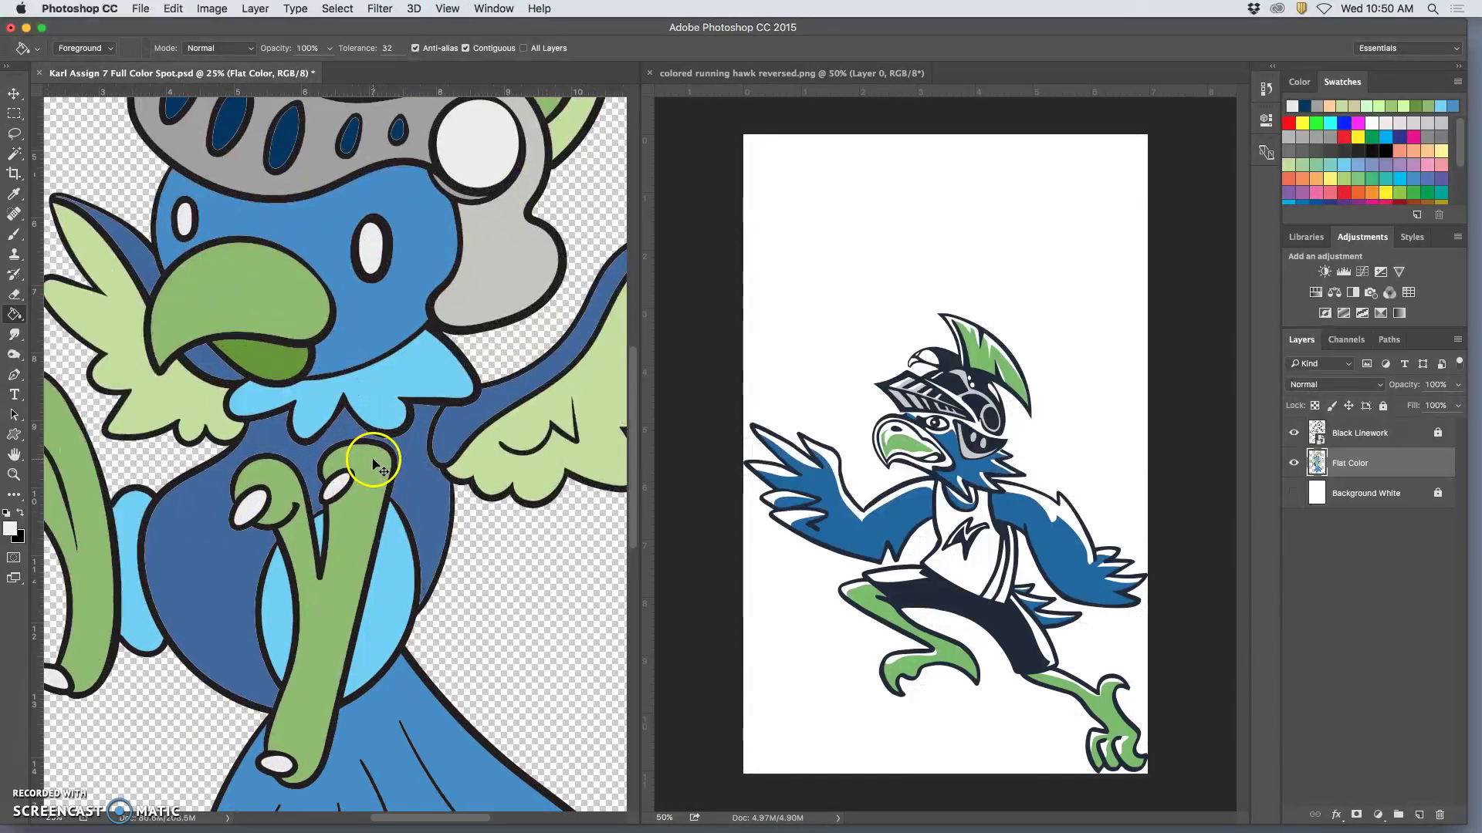
scroll(372, 463, "up", 1)
scroll(395, 417, "up", 2)
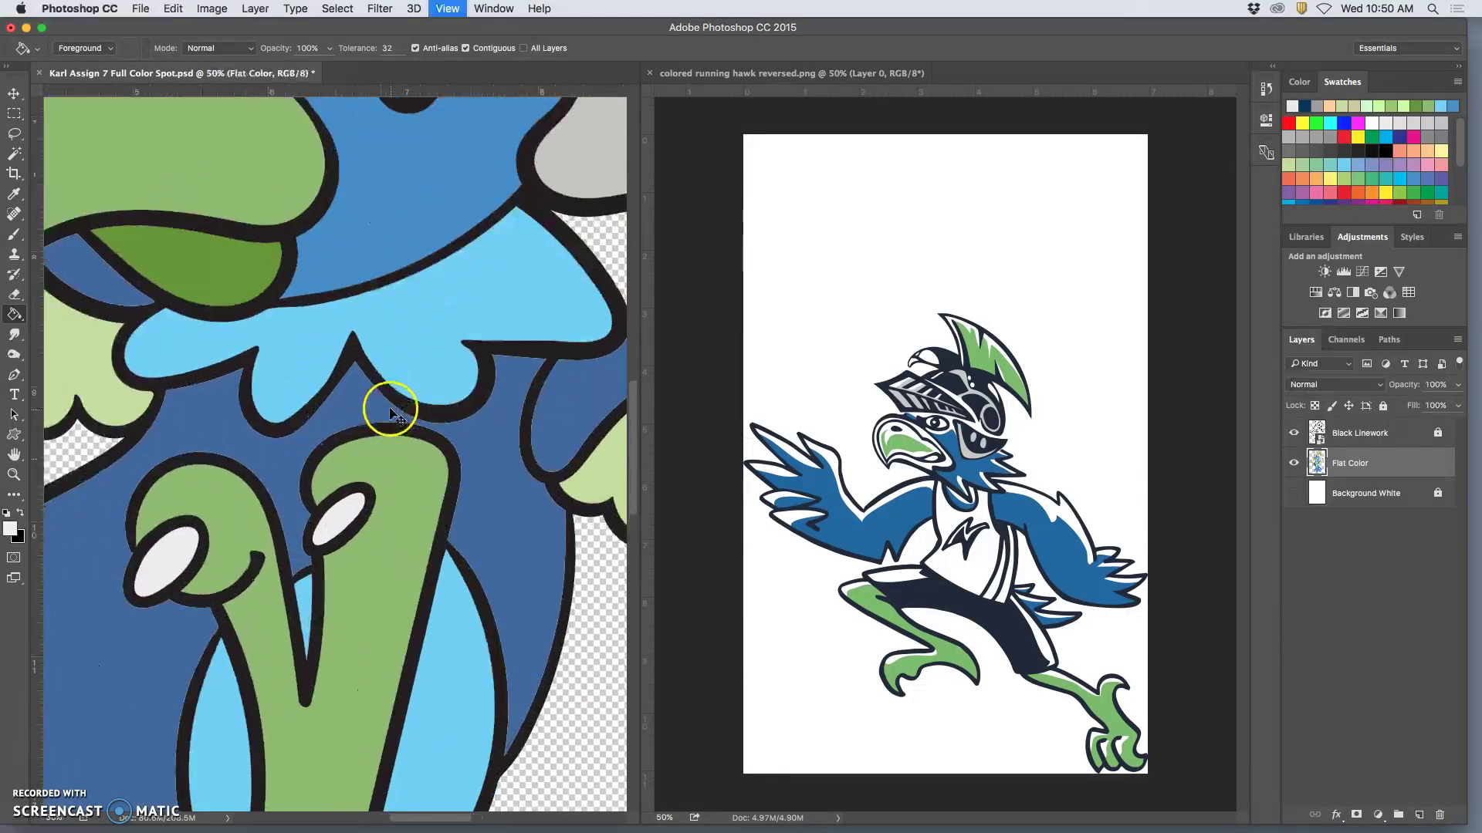
left_click_drag(334, 238, 374, 503)
scroll(375, 503, "up", 10)
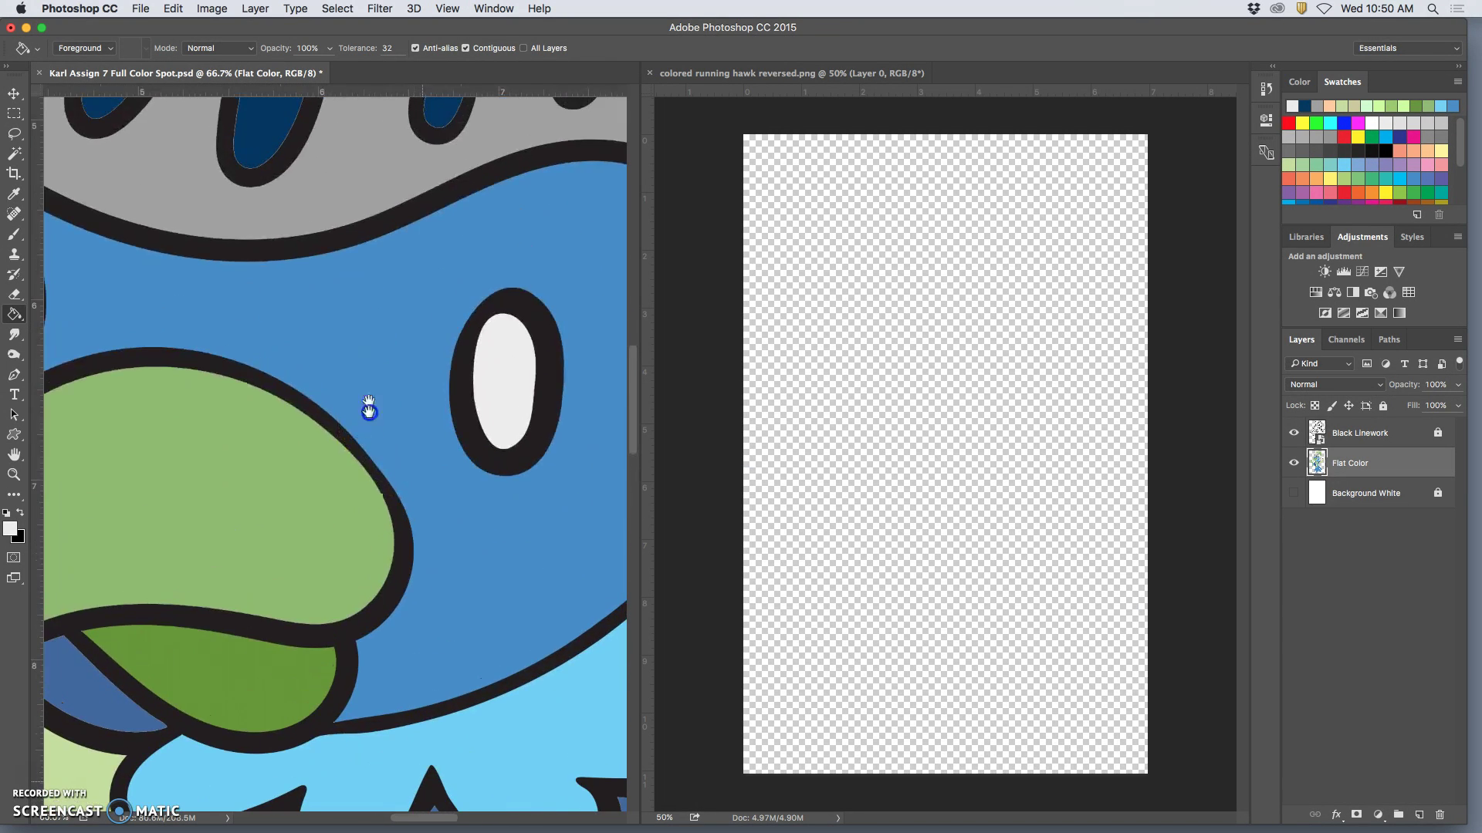
scroll(351, 388, "up", 5)
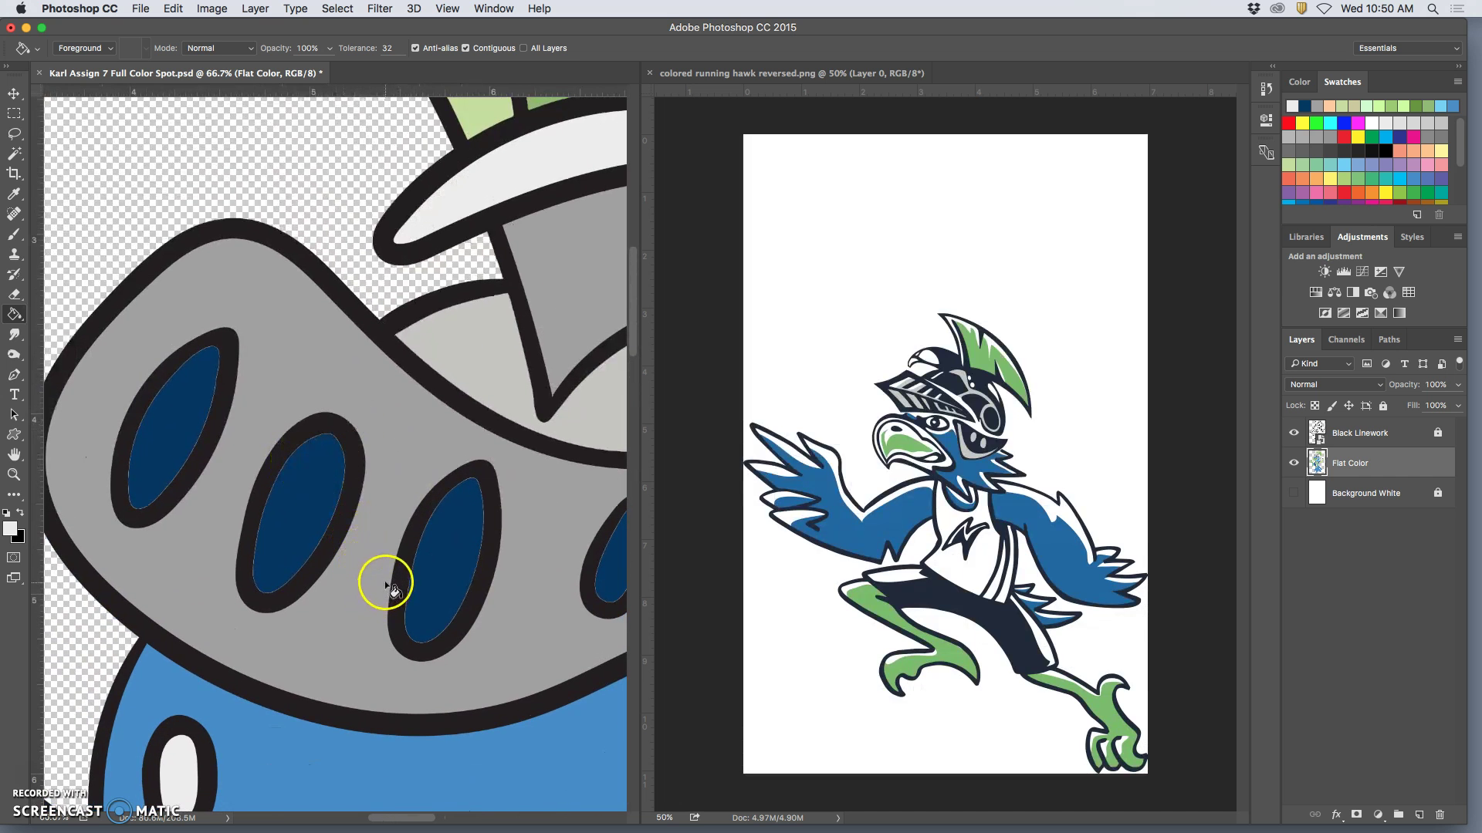
key("super+minus")
key("super+minus")
key("super+minus")
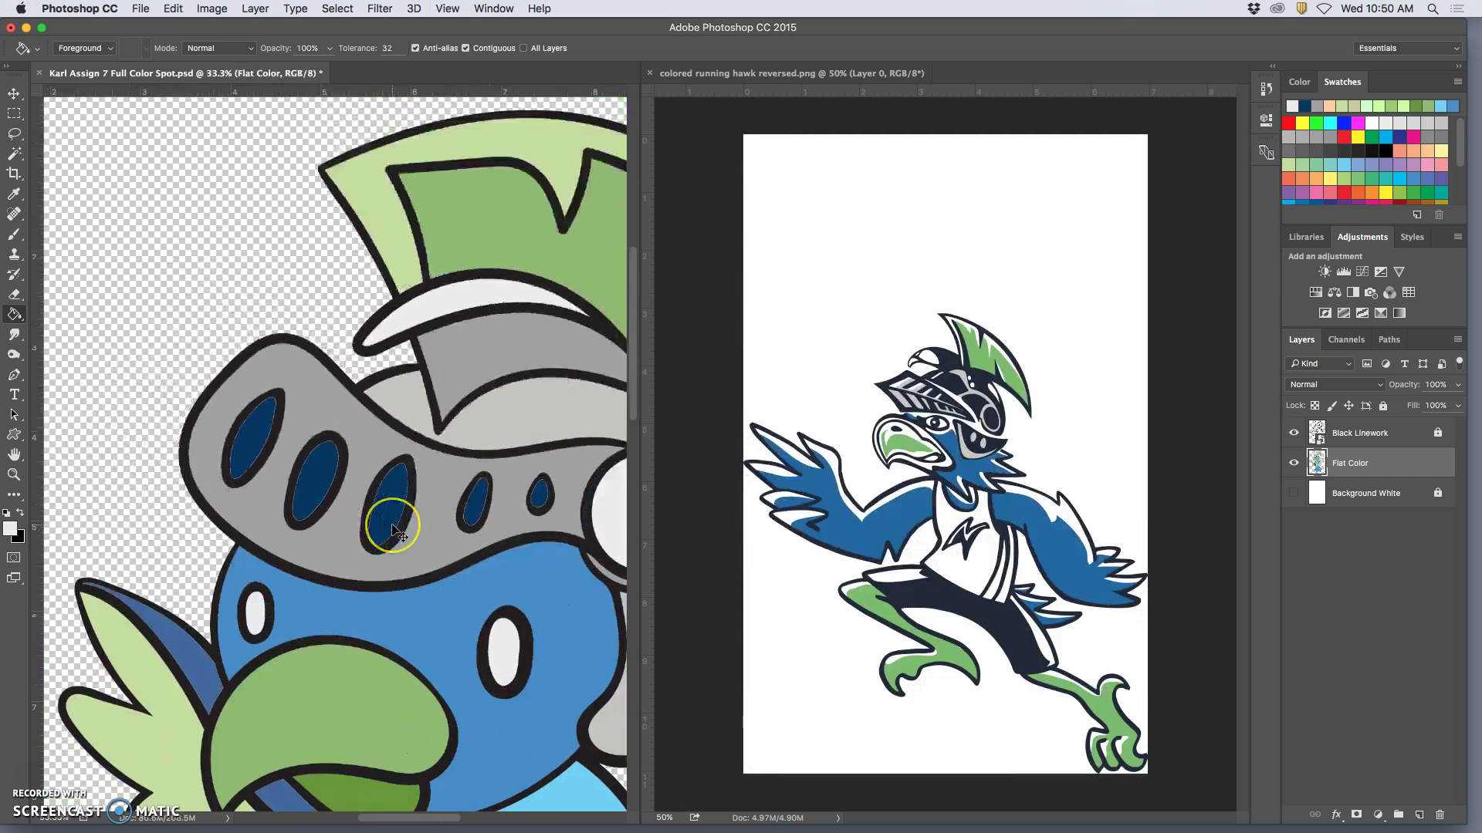
key("super+minus")
key("super+minus")
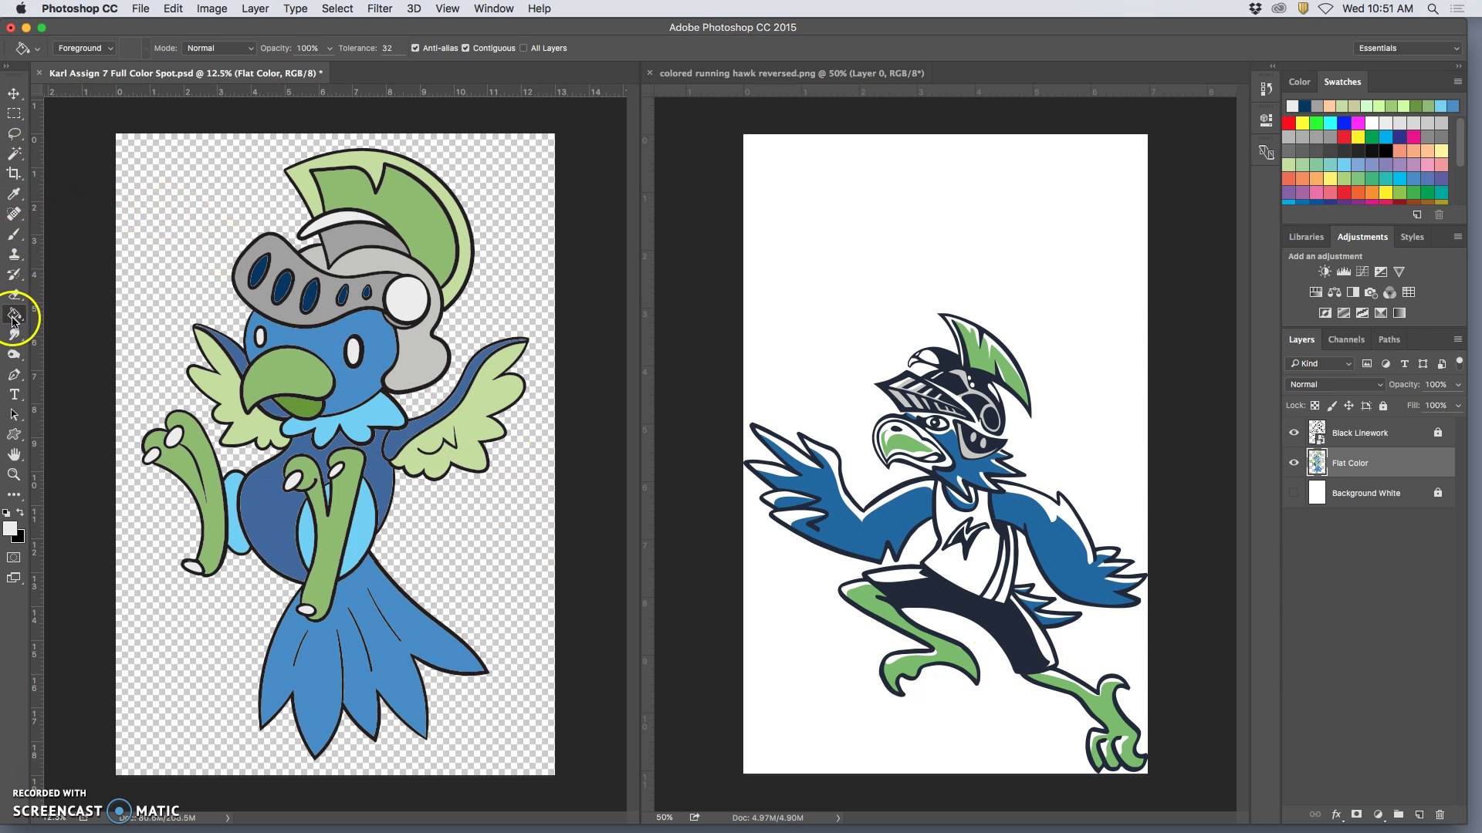
Fill the collar feathers with the dark teal swatch and try the same teal on the belly.
left_click(1445, 187)
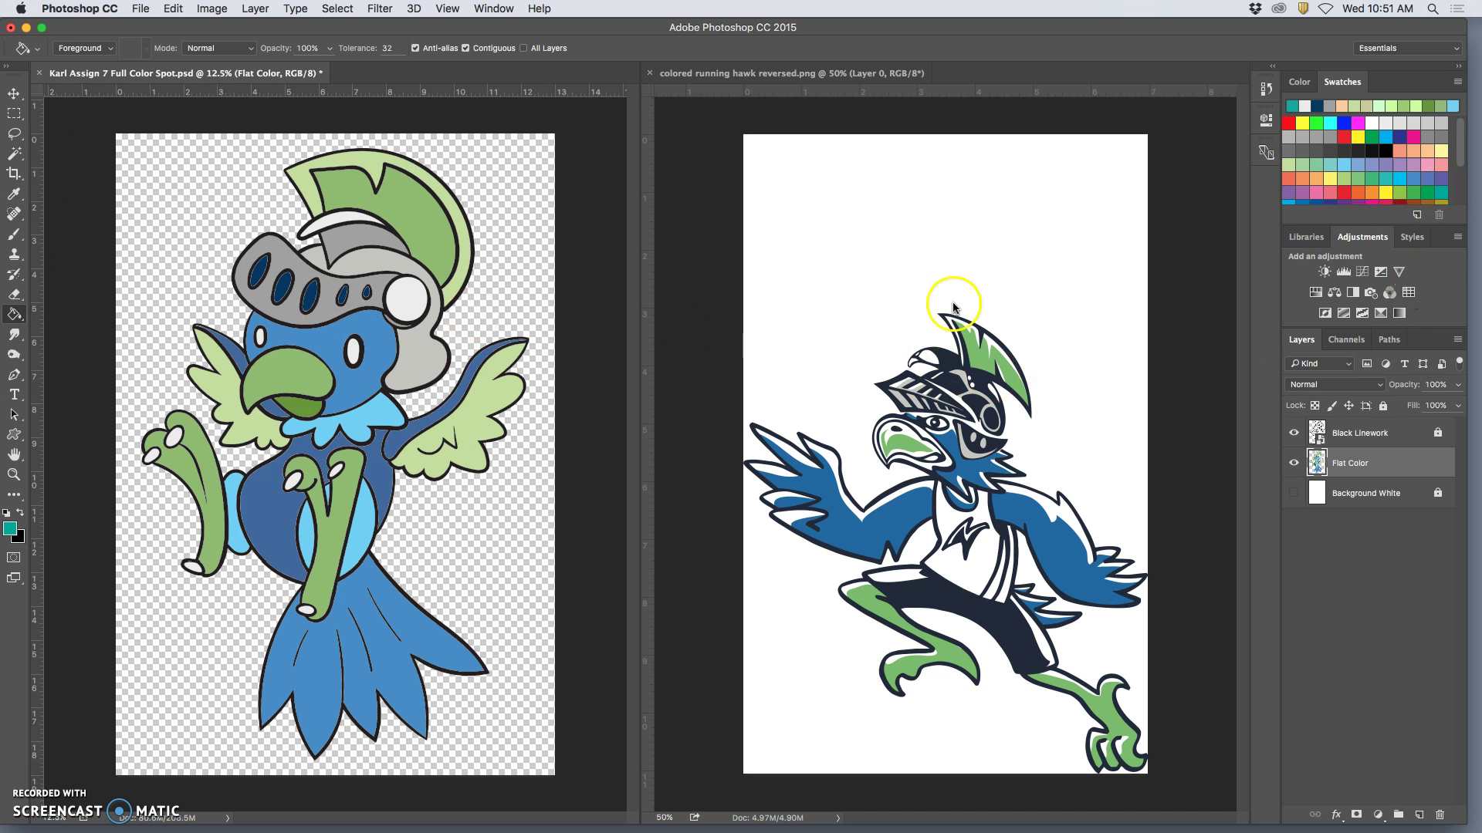
left_click(364, 415)
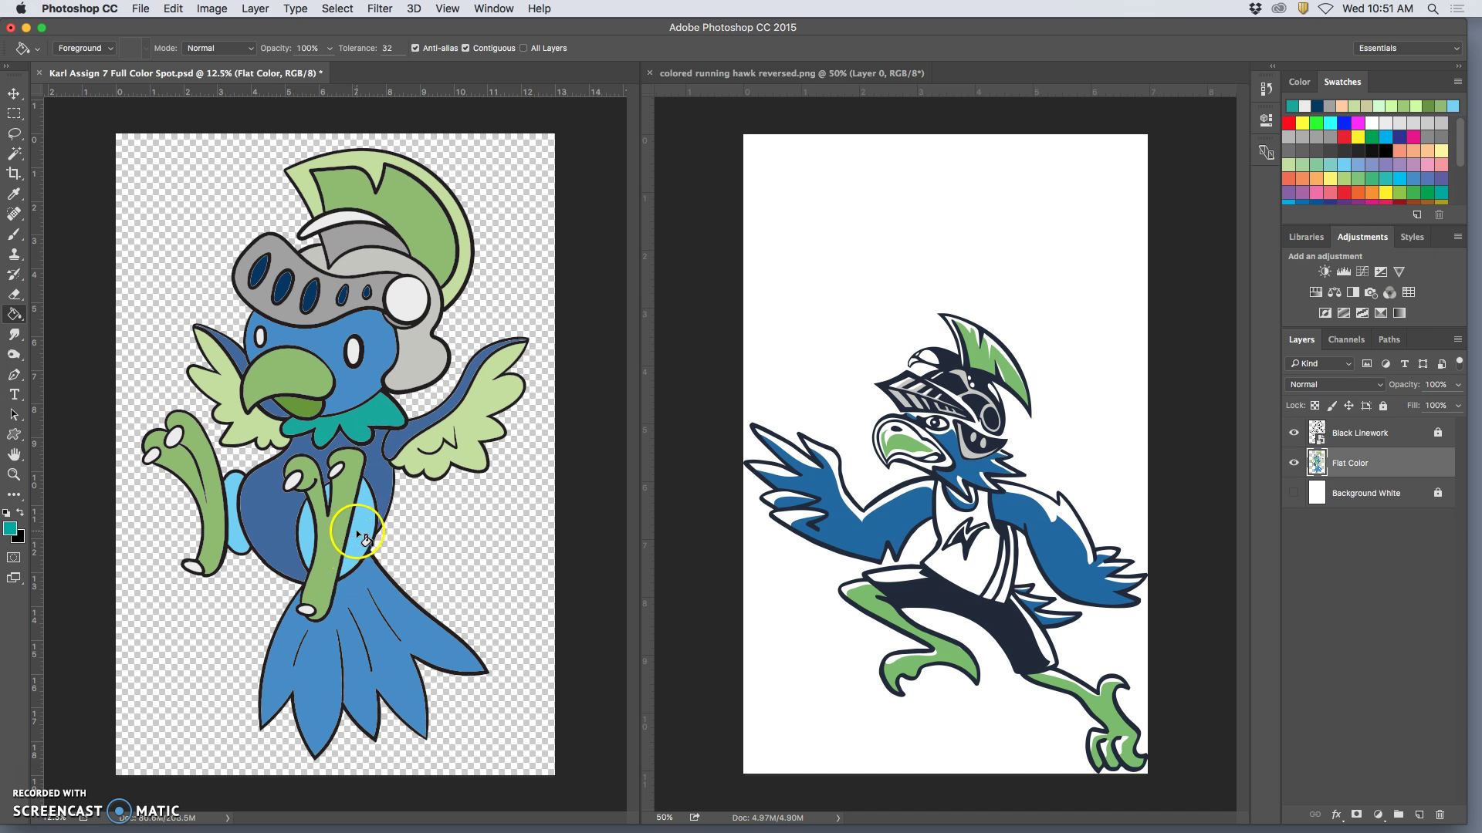
left_click(356, 533)
key("super+z")
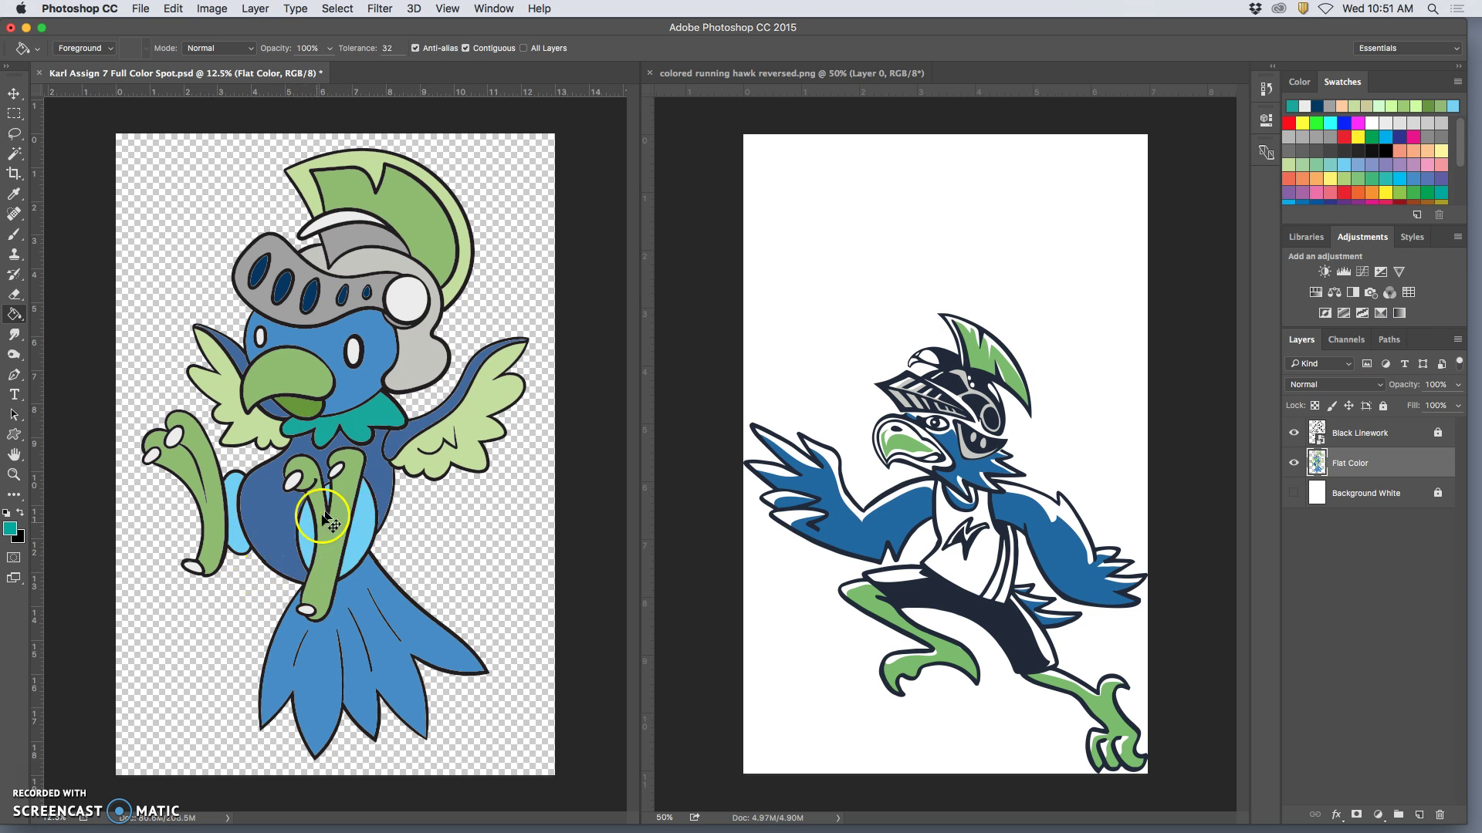
Choose a lighter turquoise as the foreground color and refill the collar feathers, trying it on the belly and undoing that fill.
left_click(10, 528)
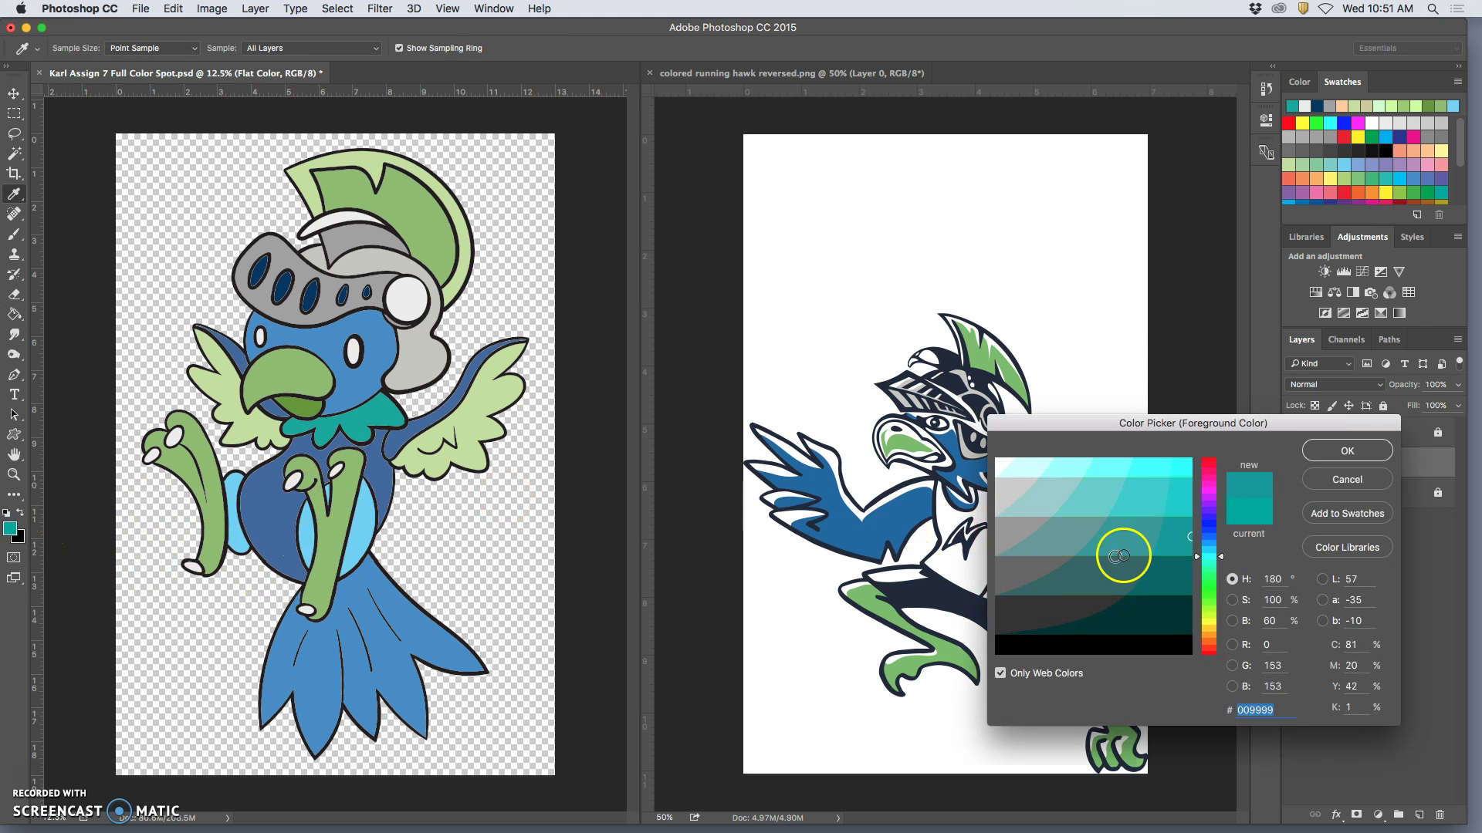
left_click(1146, 503)
left_click(1337, 449)
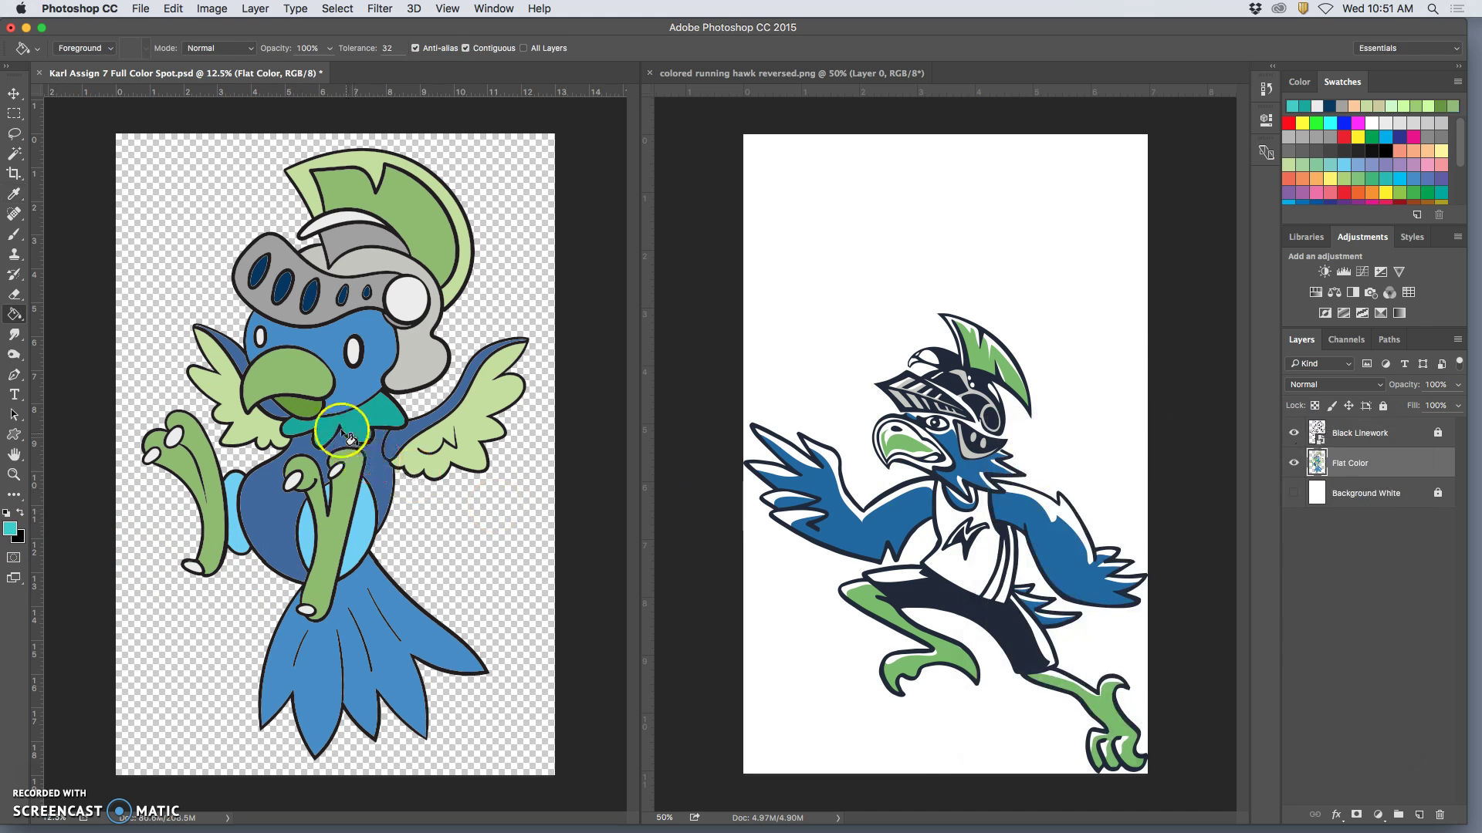
left_click(362, 528)
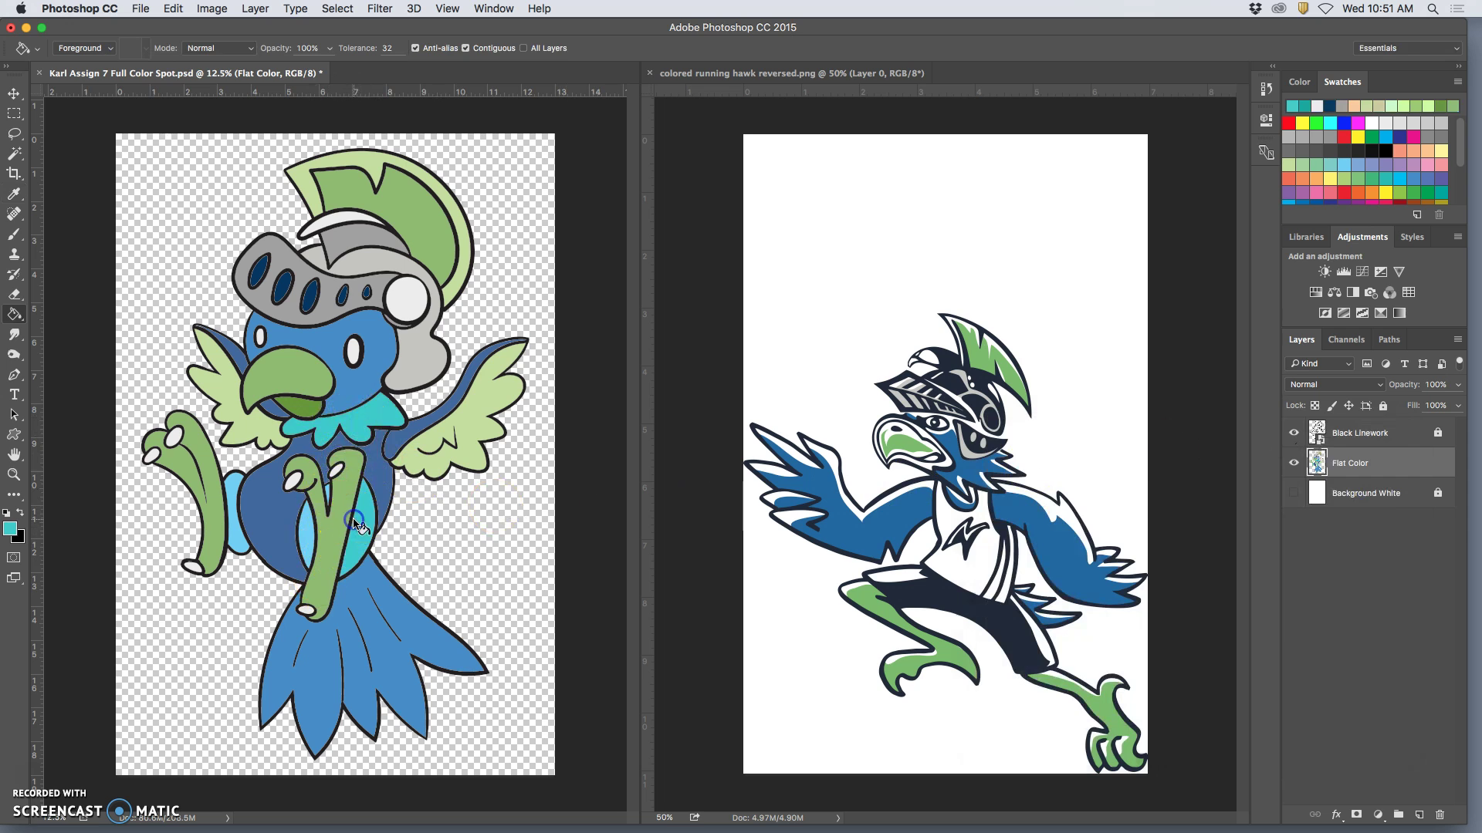
key("super+z")
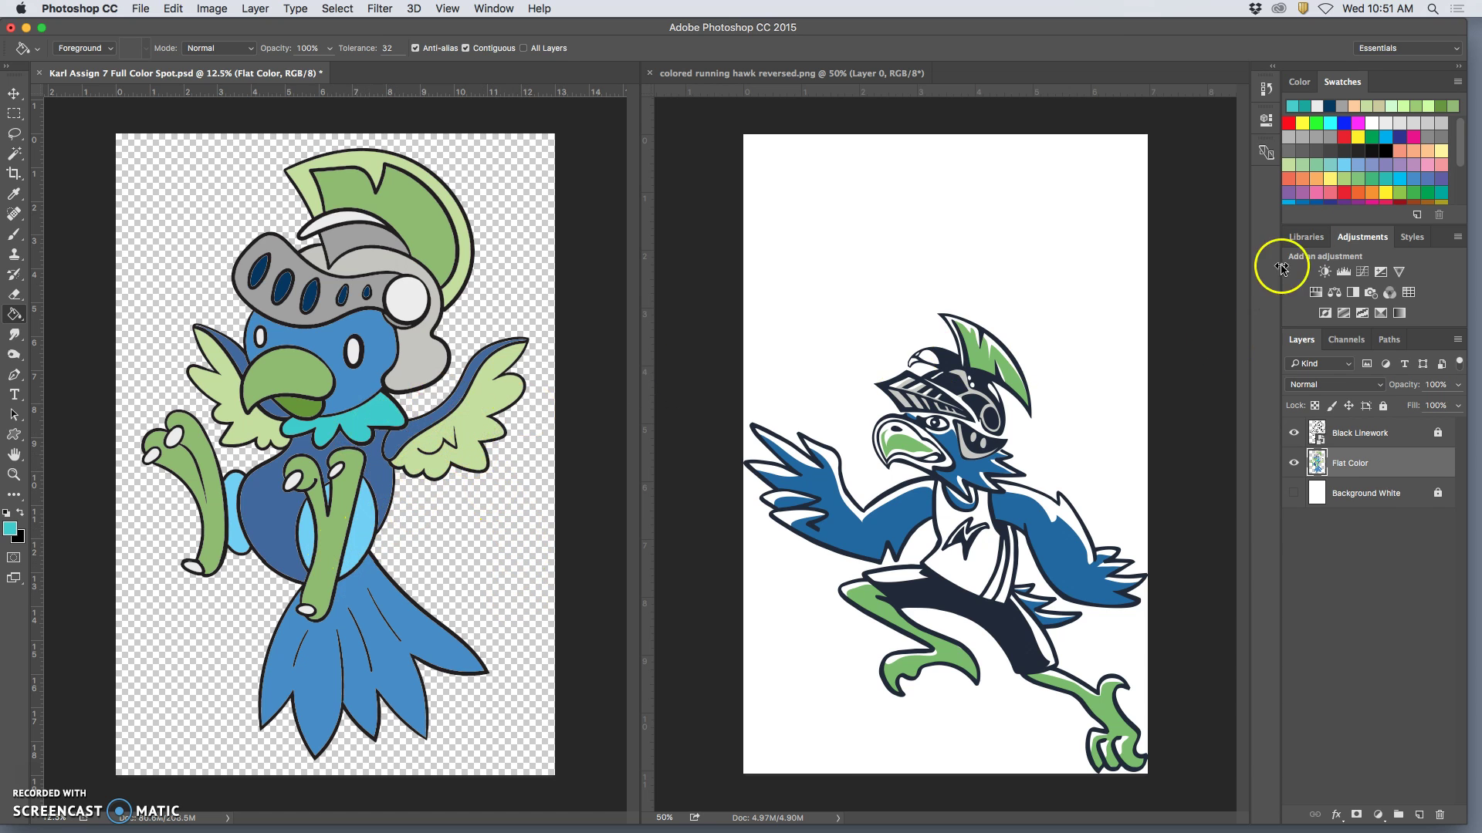
Refill the hawk's head with the bright cyan blue swatch on Flat Color.
left_click(1403, 171)
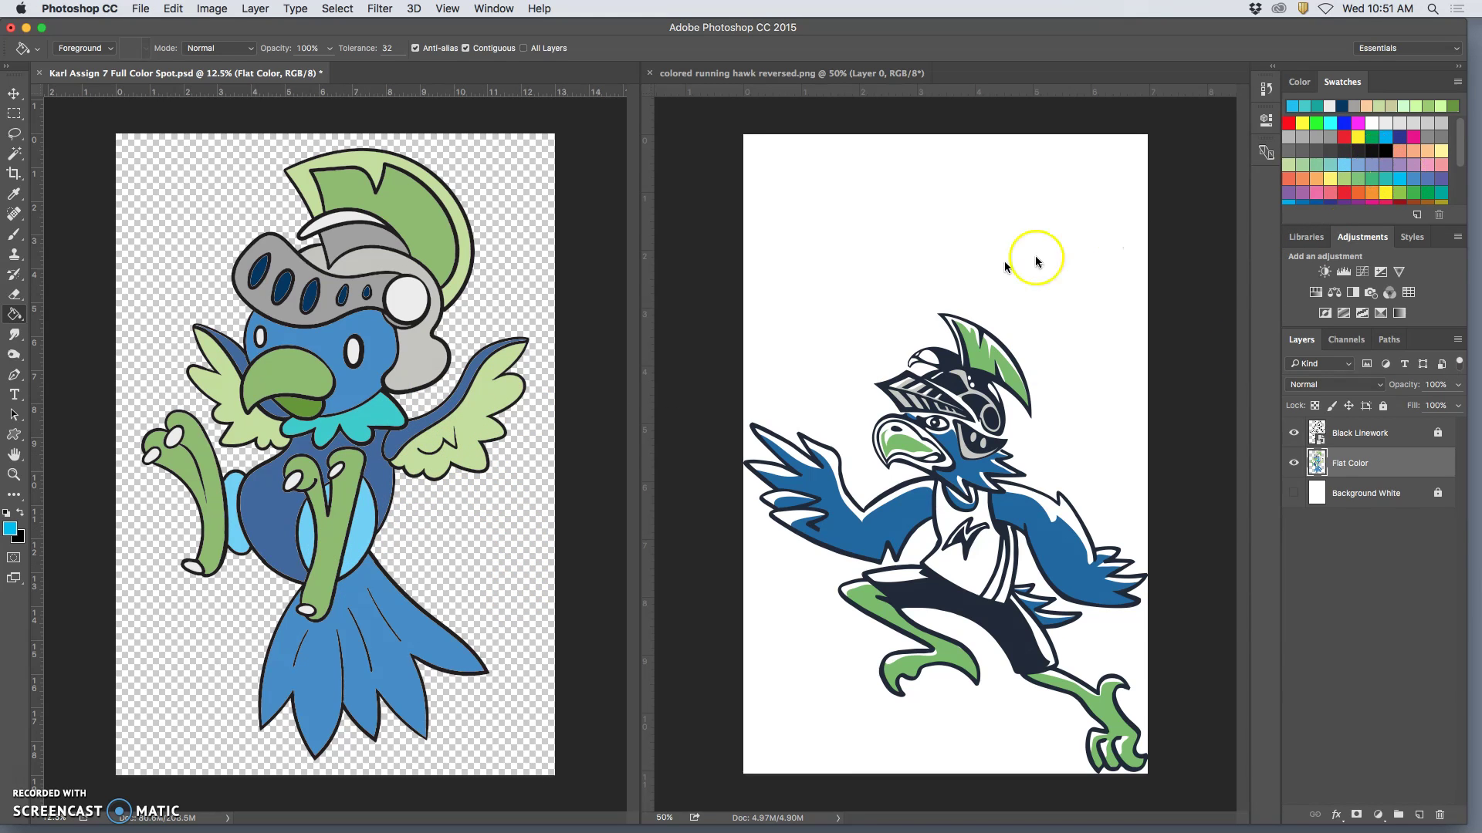
left_click(368, 376)
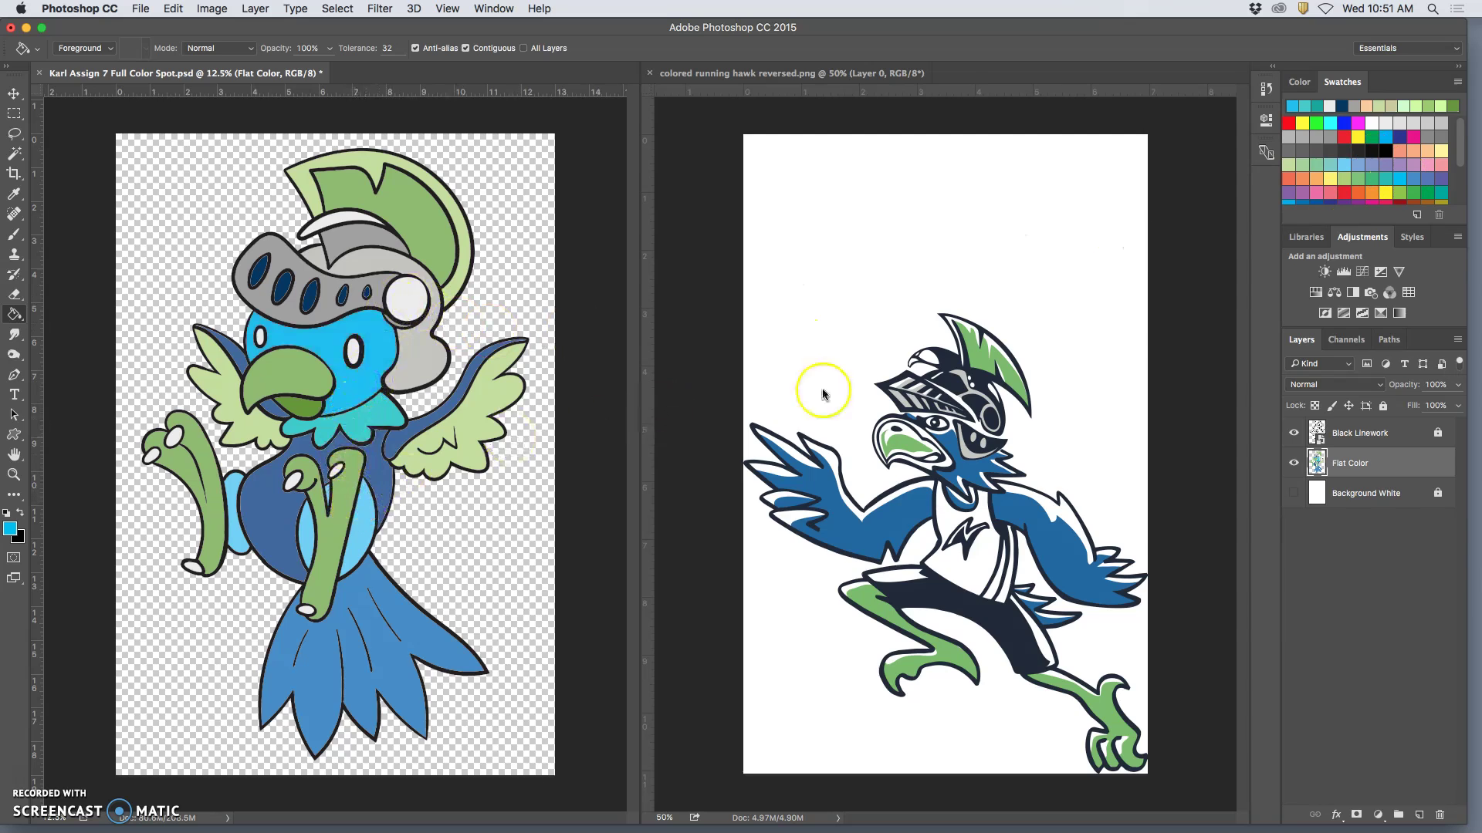
Try the light sky blue swatch as the fill for the hawk's head.
scroll(1464, 157, "down", 2)
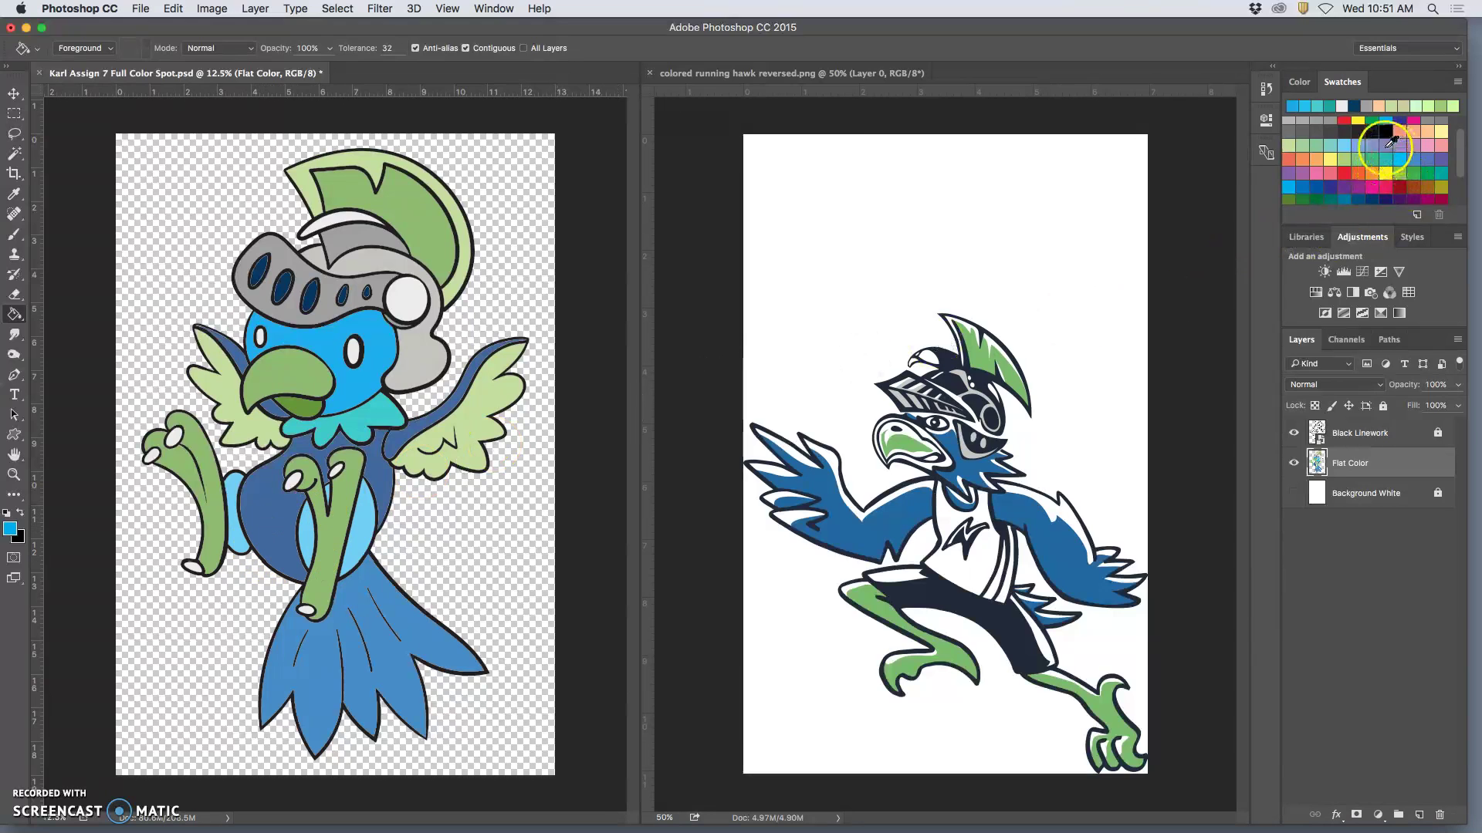
left_click(1346, 146)
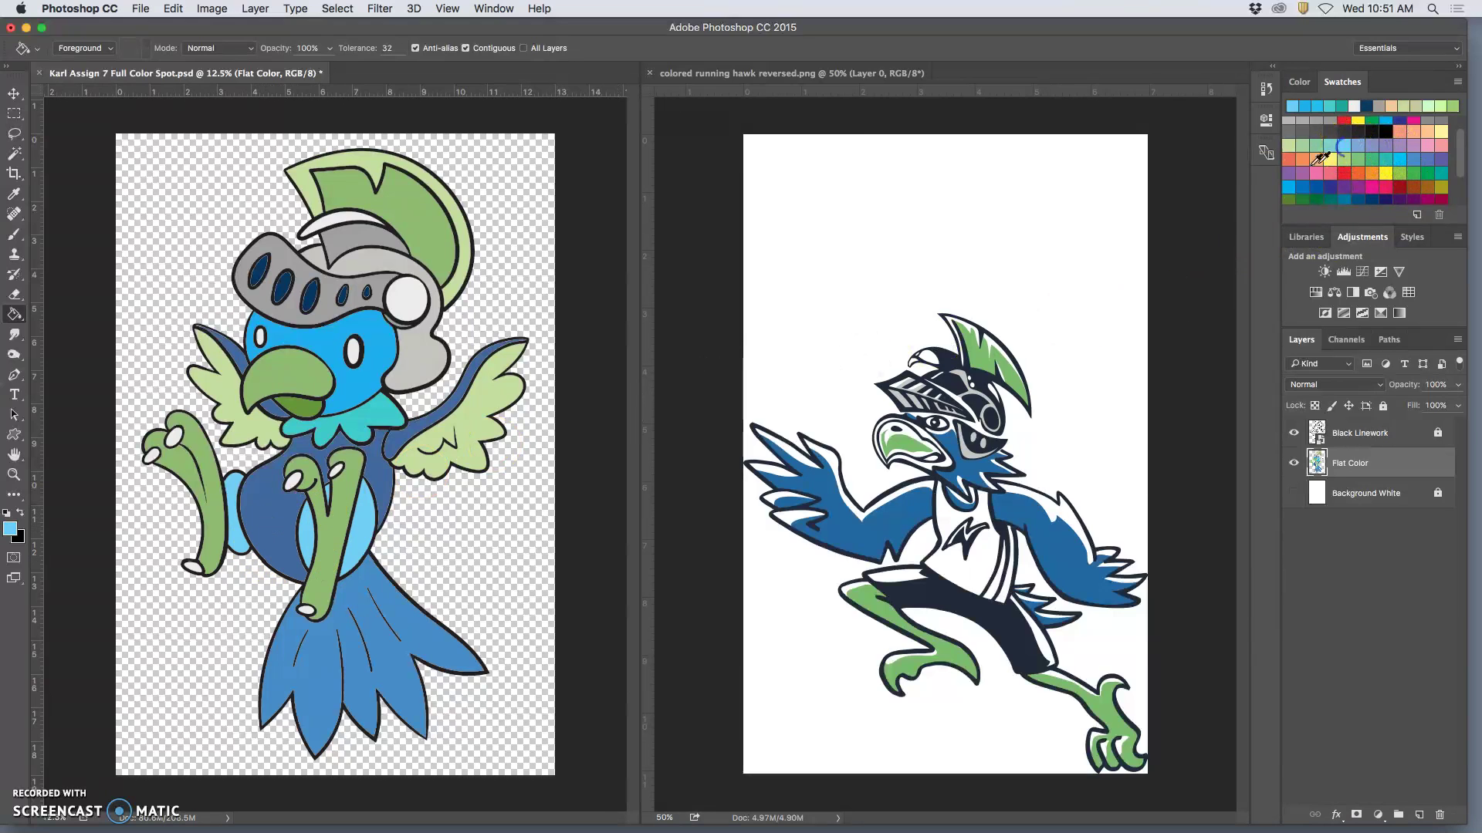
left_click(318, 341)
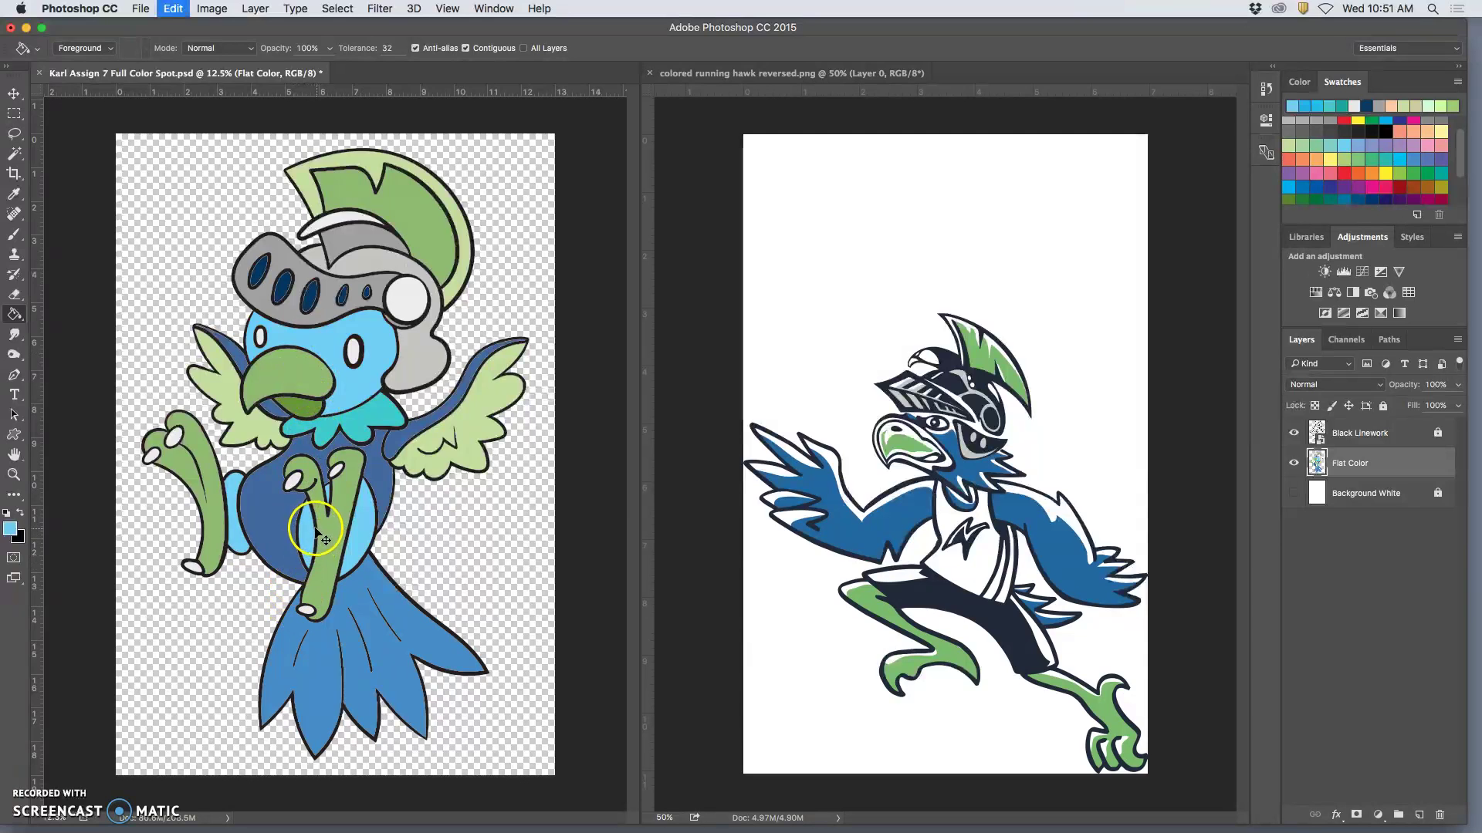
Step back and forward through the recent head and collar fills to compare them, ending on the bright cyan head and turquoise collar.
key("super+z")
key("super+z")
key("super+z")
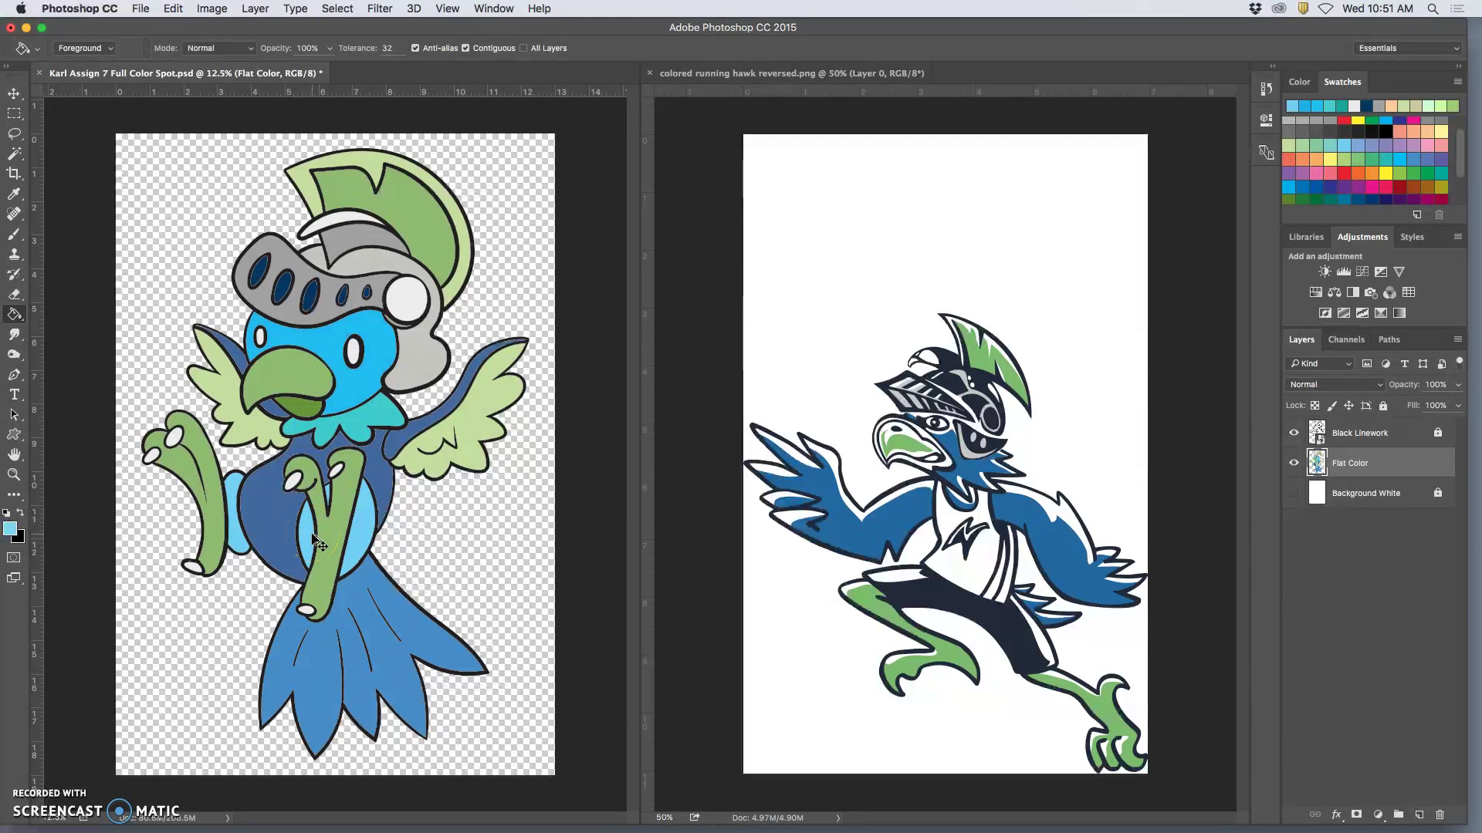
key("super+z")
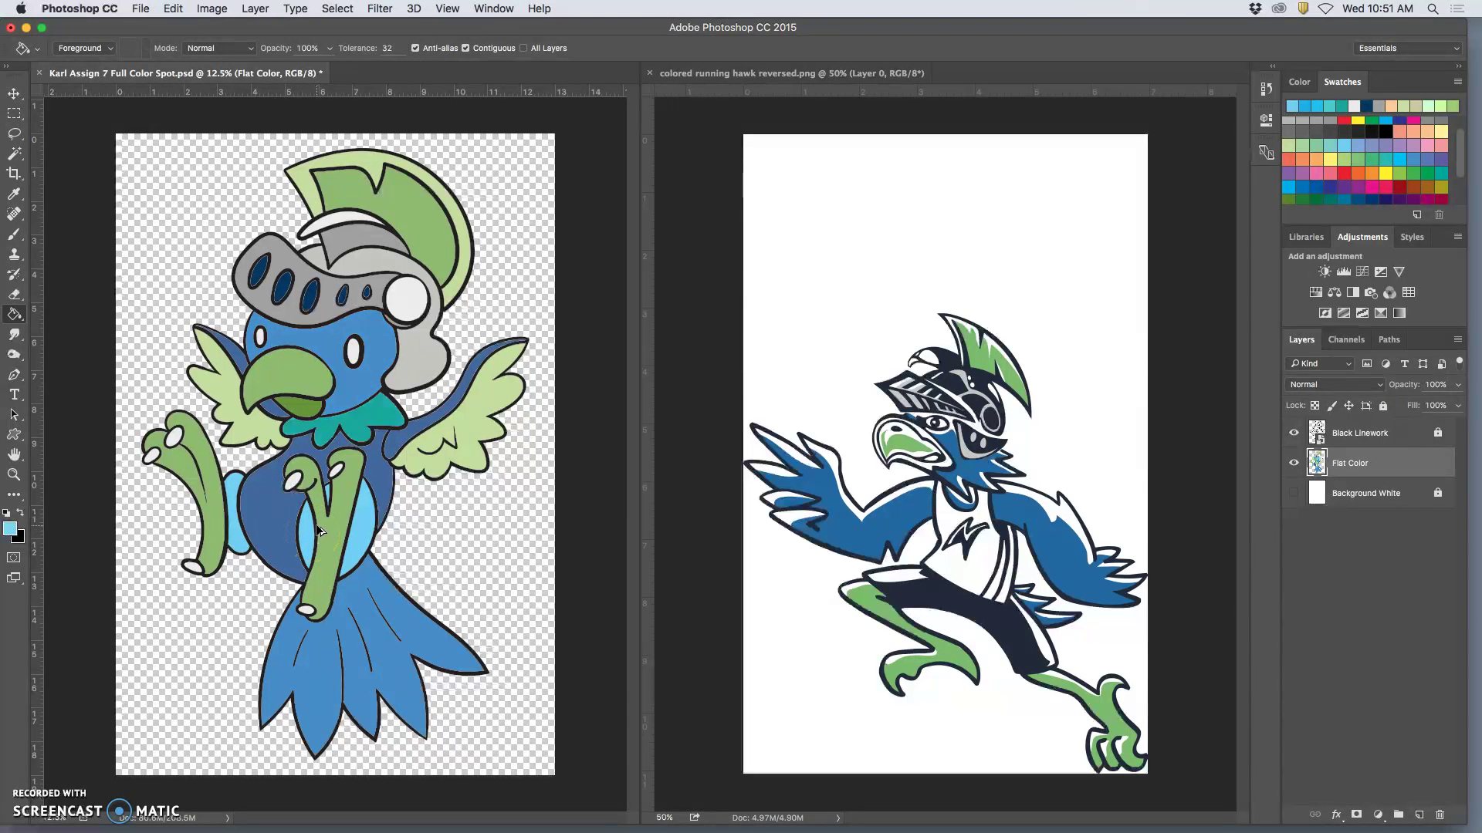
key("shift+super+z")
key("shift+super+z")
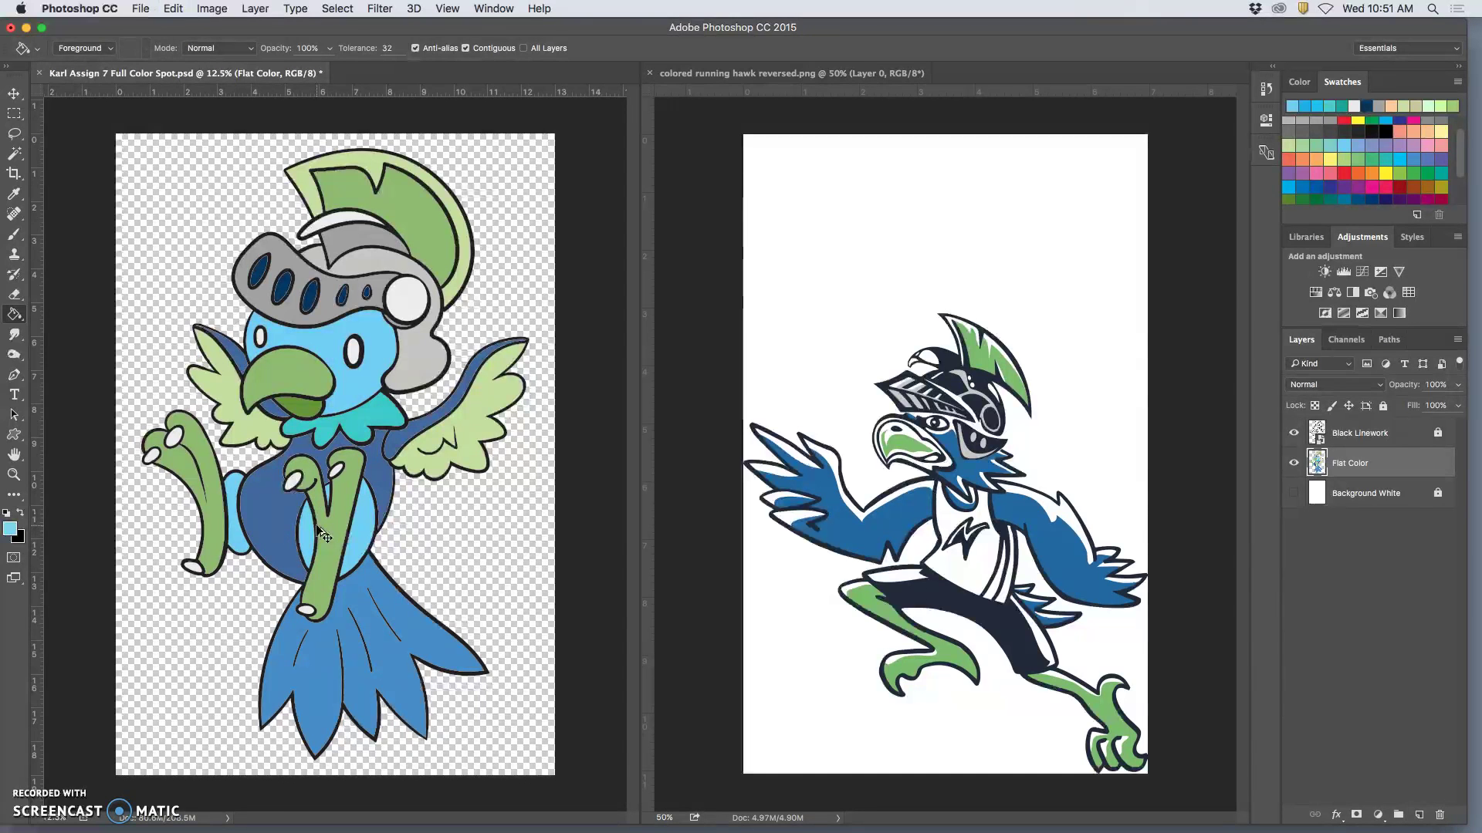
key("shift+super+z")
key("shift+super+z")
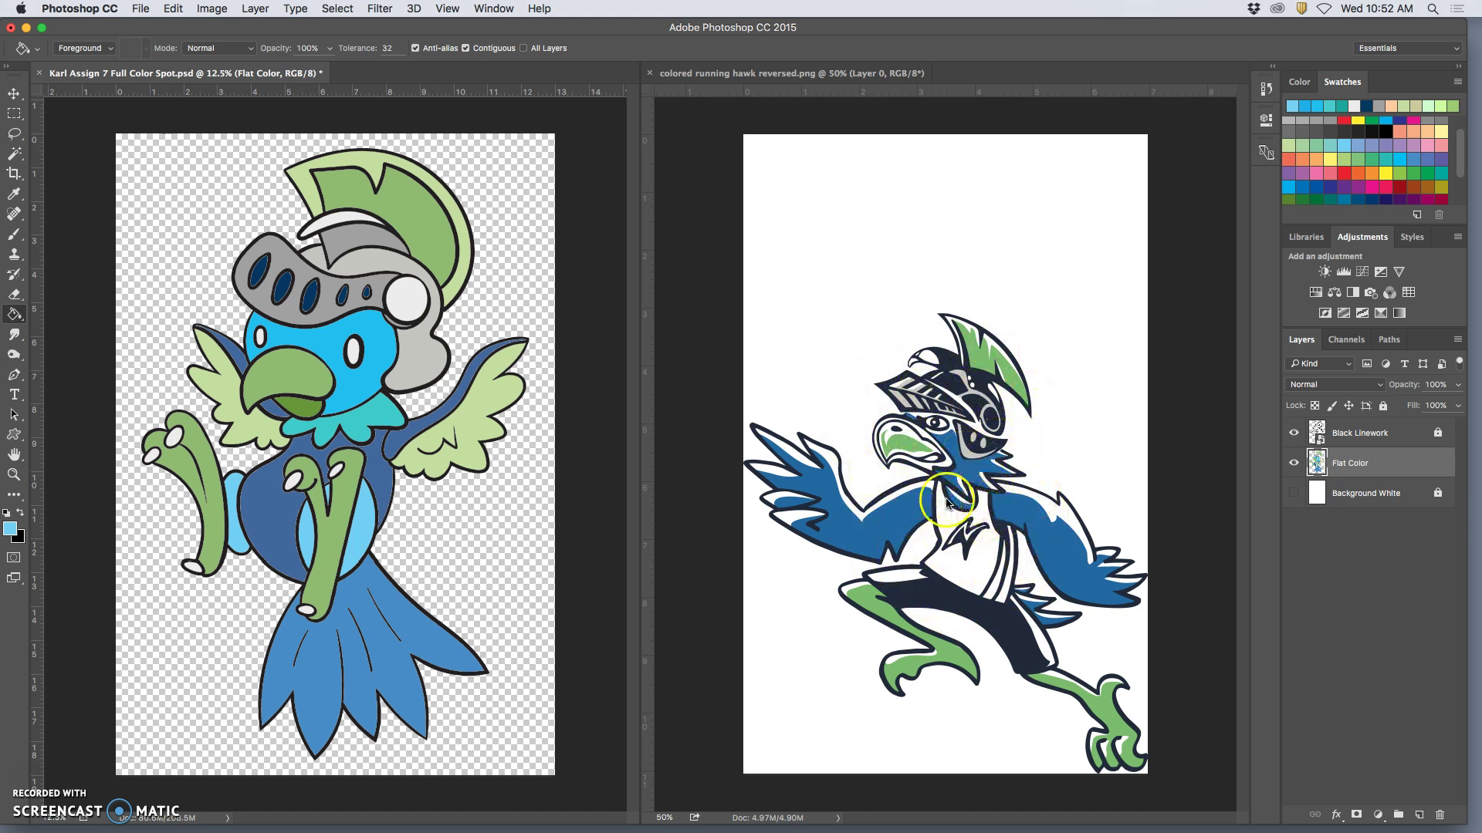
Lasso a curved highlight on the helmet above the round hinge on Flat Color, fill it with white at 100% opacity and deselect.
left_click(386, 224)
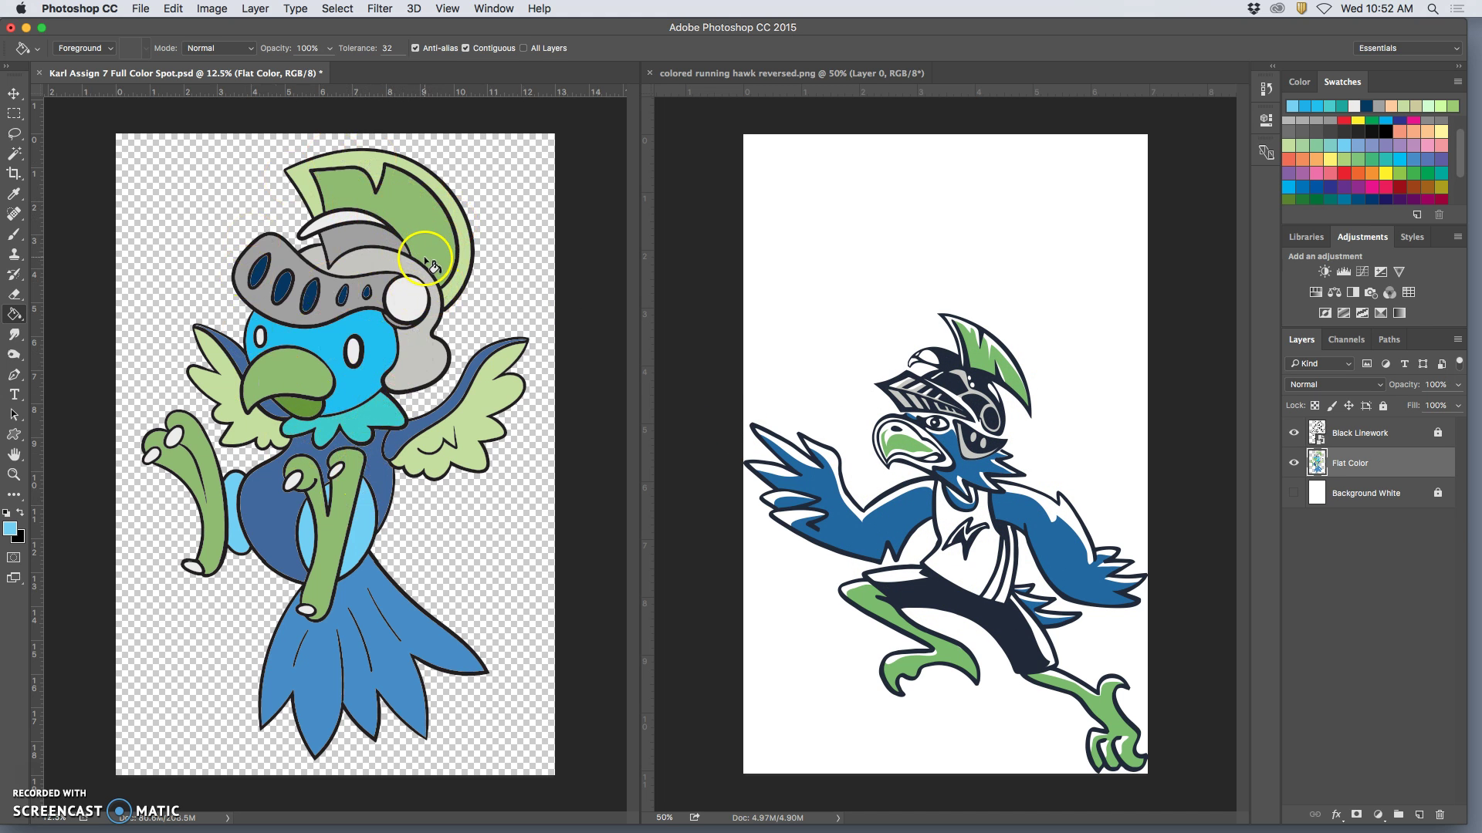
left_click(1410, 469)
left_click(13, 135)
left_click(44, 134)
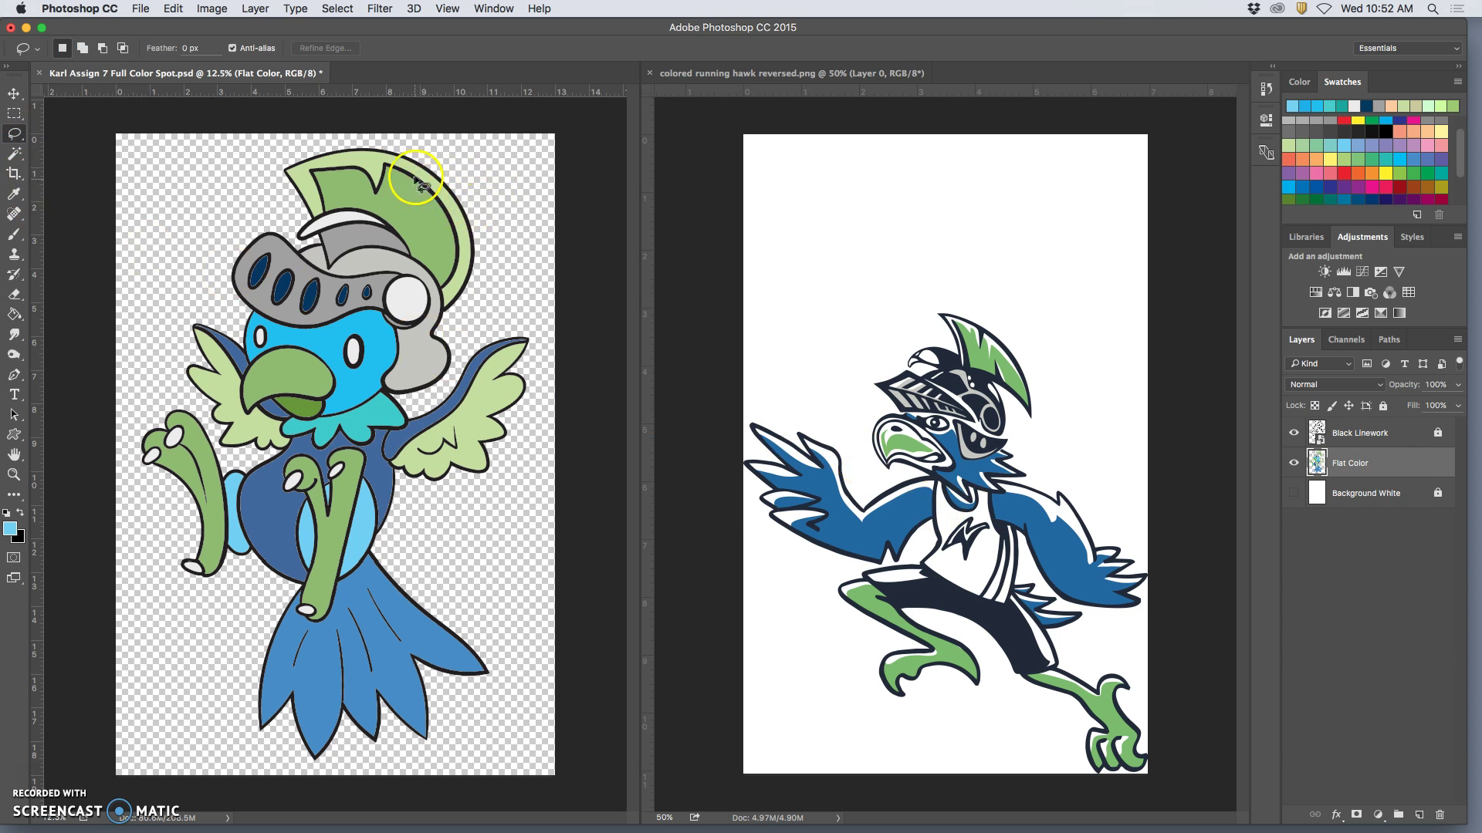
mouse_move(409, 193)
left_mouse_down()
mouse_move(440, 239)
mouse_move(419, 295)
mouse_move(391, 261)
left_mouse_up()
left_click_drag(418, 281, 416, 286)
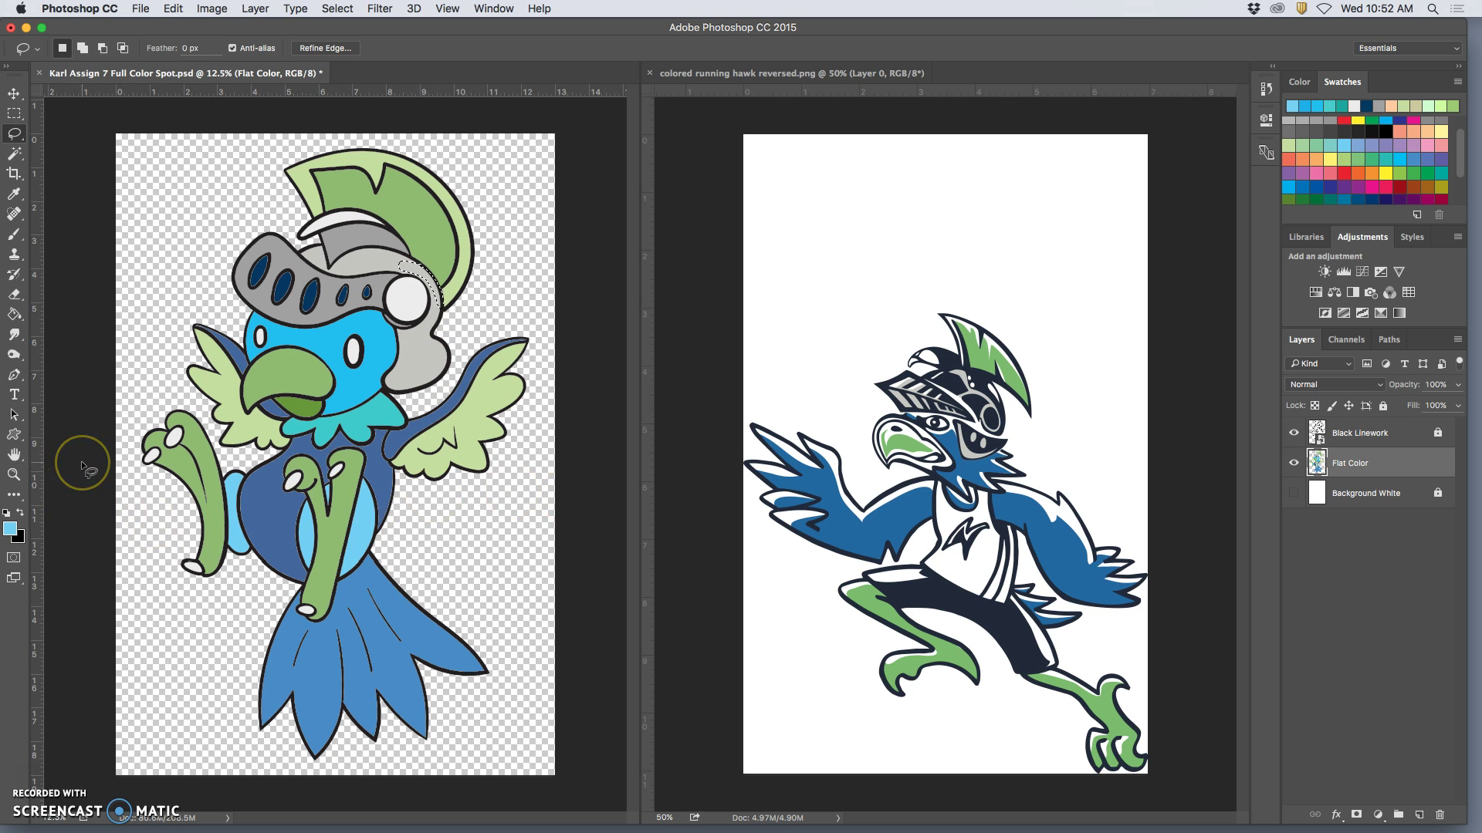
left_click(173, 9)
left_click(216, 239)
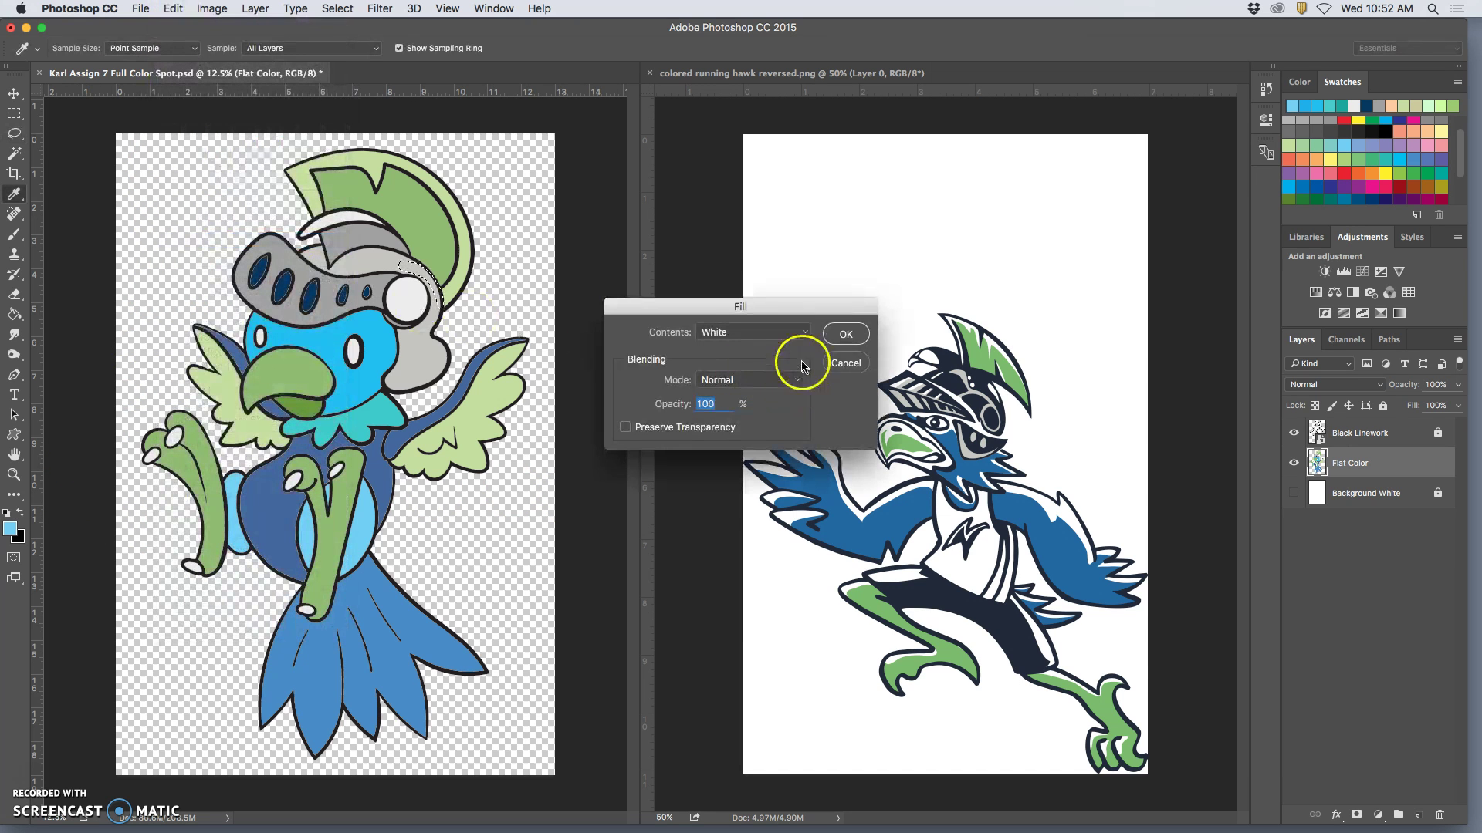
left_click(846, 333)
key("l")
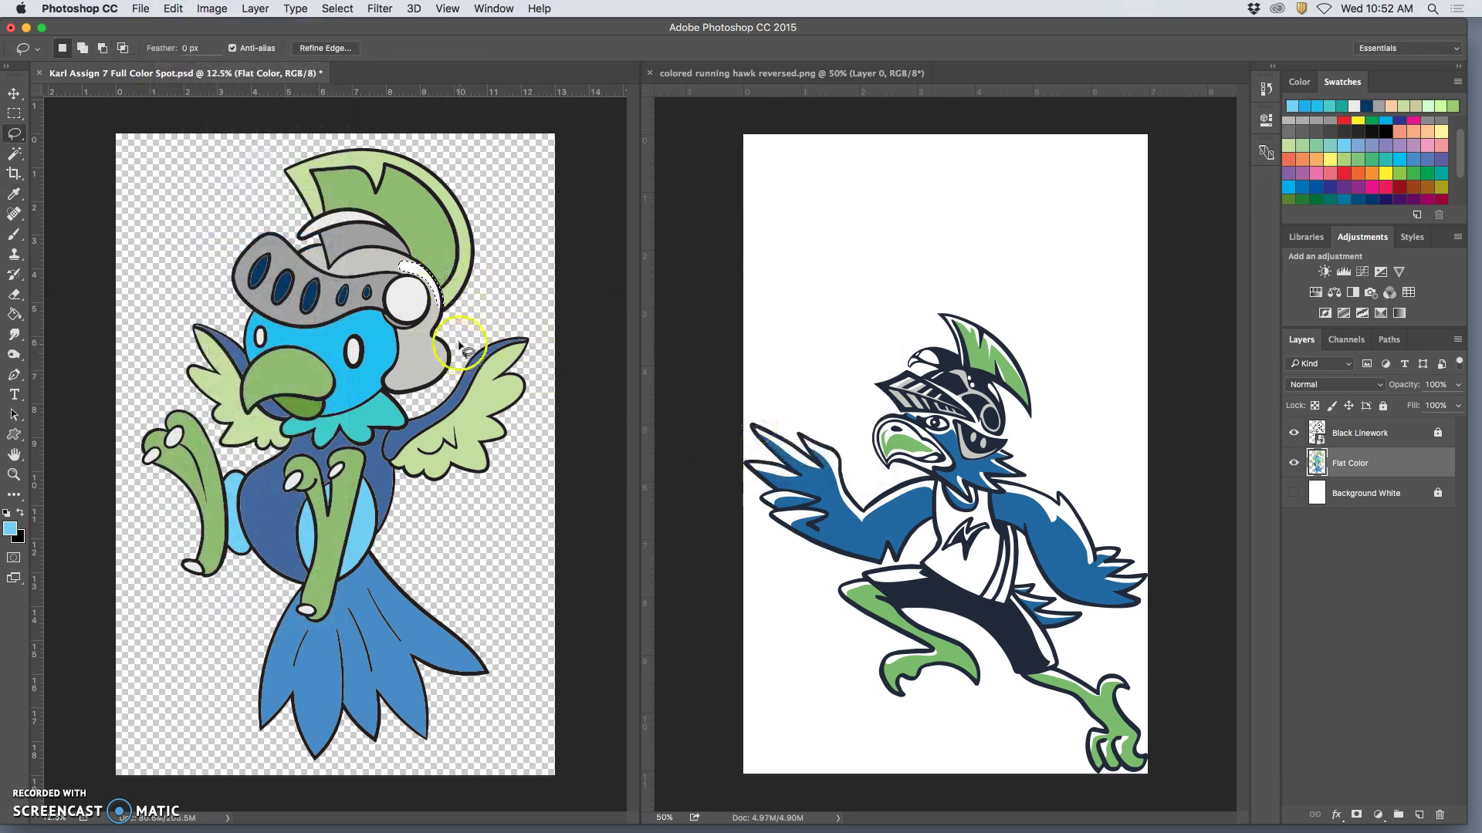
key("super+d")
Lasso a highlight along the visor's upper front edge on Flat Color, fill it with white and deselect.
mouse_move(411, 476)
left_mouse_down()
mouse_move(362, 322)
mouse_move(256, 241)
mouse_move(315, 245)
mouse_move(340, 263)
mouse_move(429, 409)
mouse_move(391, 397)
mouse_move(383, 333)
mouse_move(402, 298)
mouse_move(315, 270)
mouse_move(270, 231)
left_mouse_up()
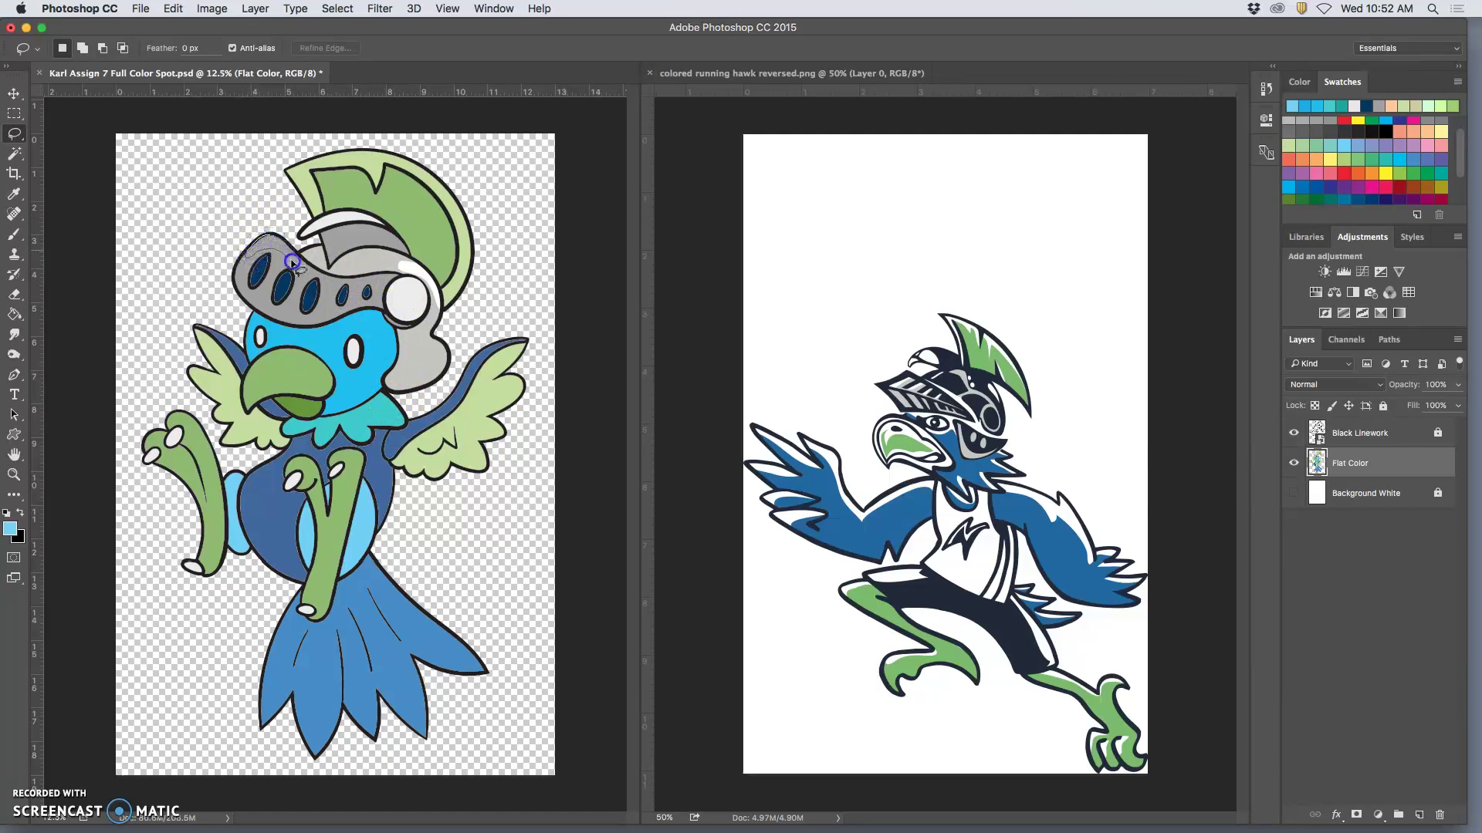
left_click_drag(274, 236, 198, 330)
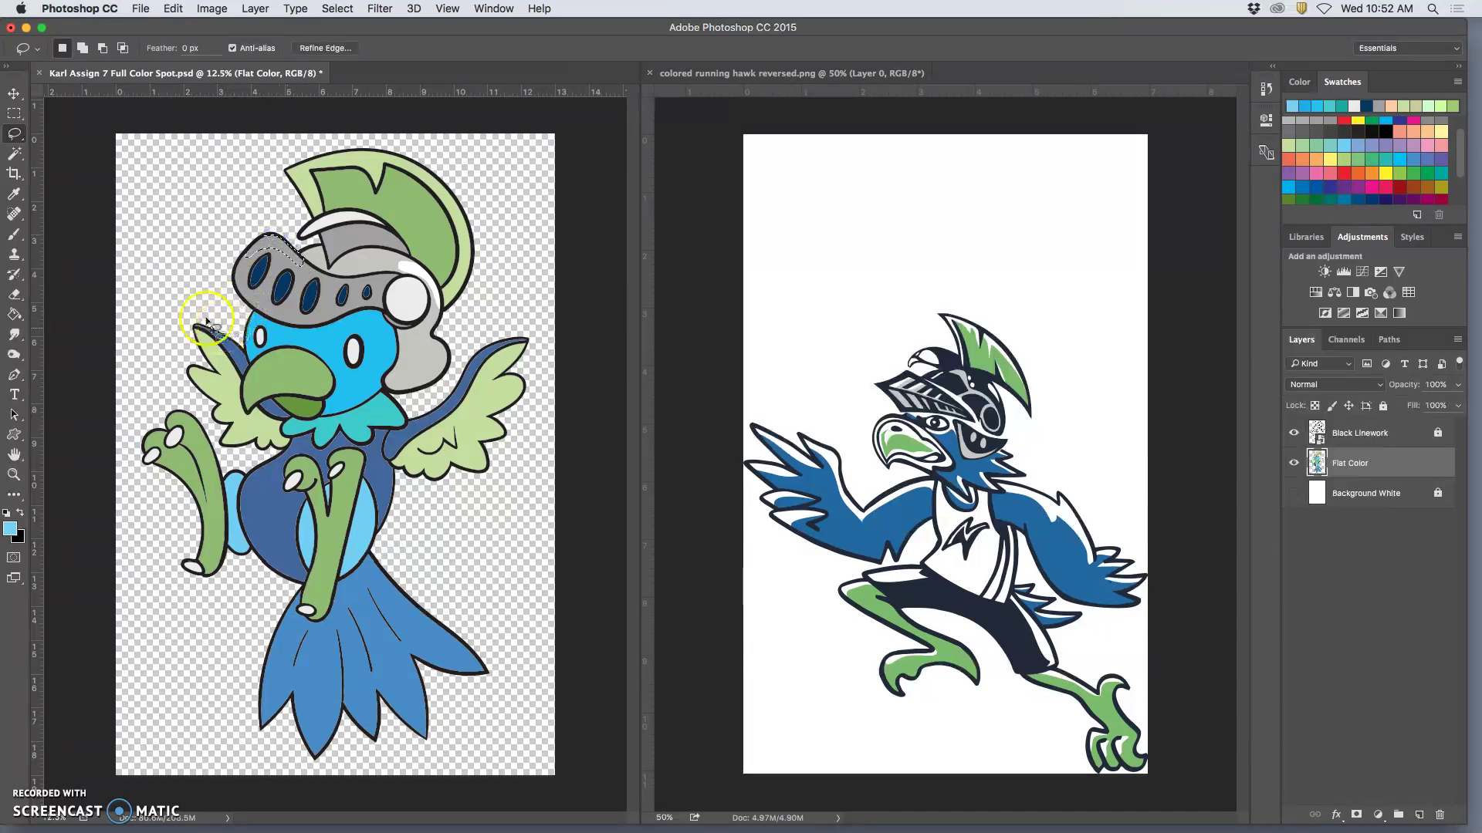
left_click(173, 8)
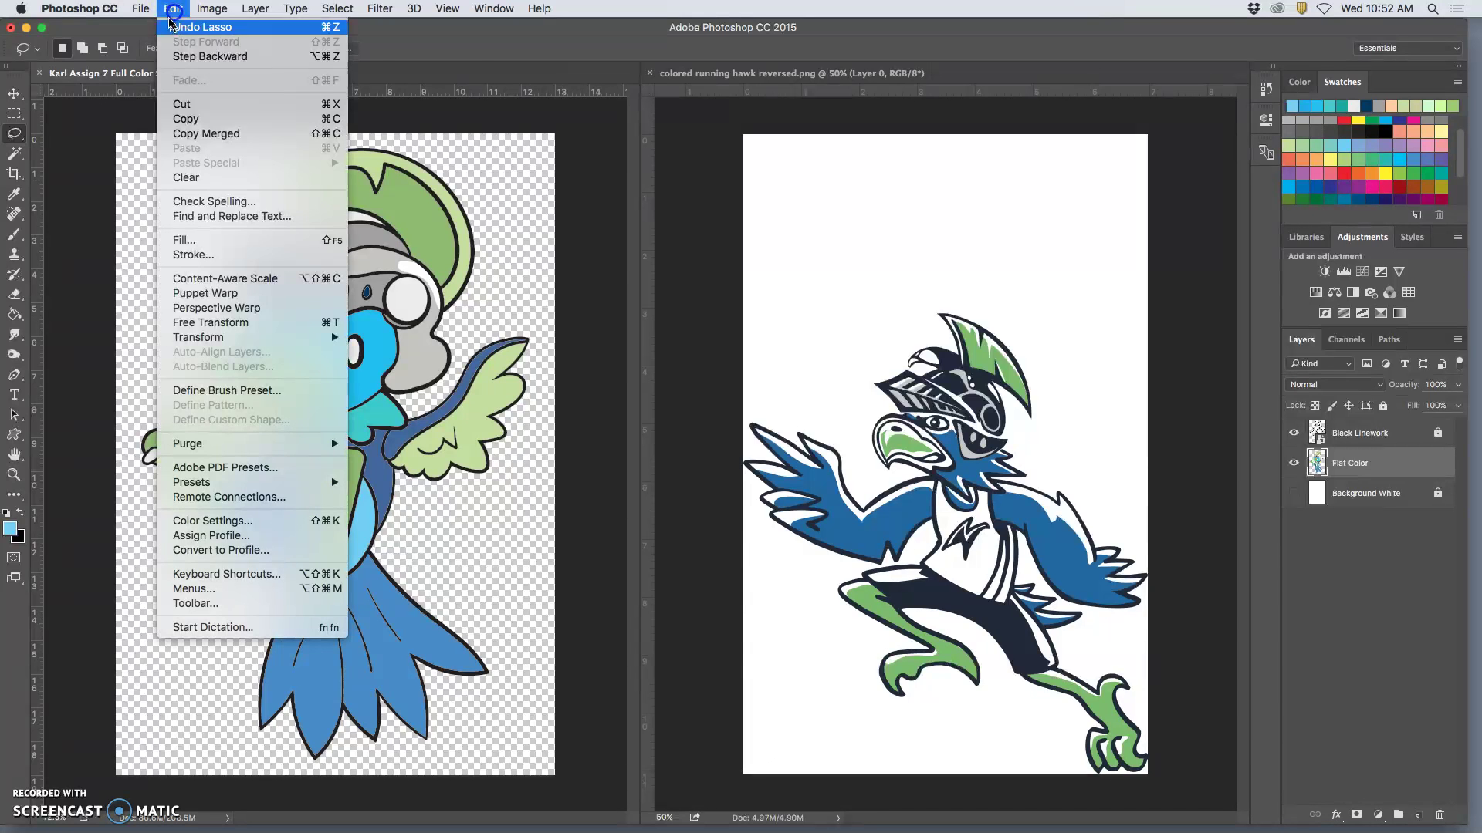
left_click(189, 240)
left_click(845, 332)
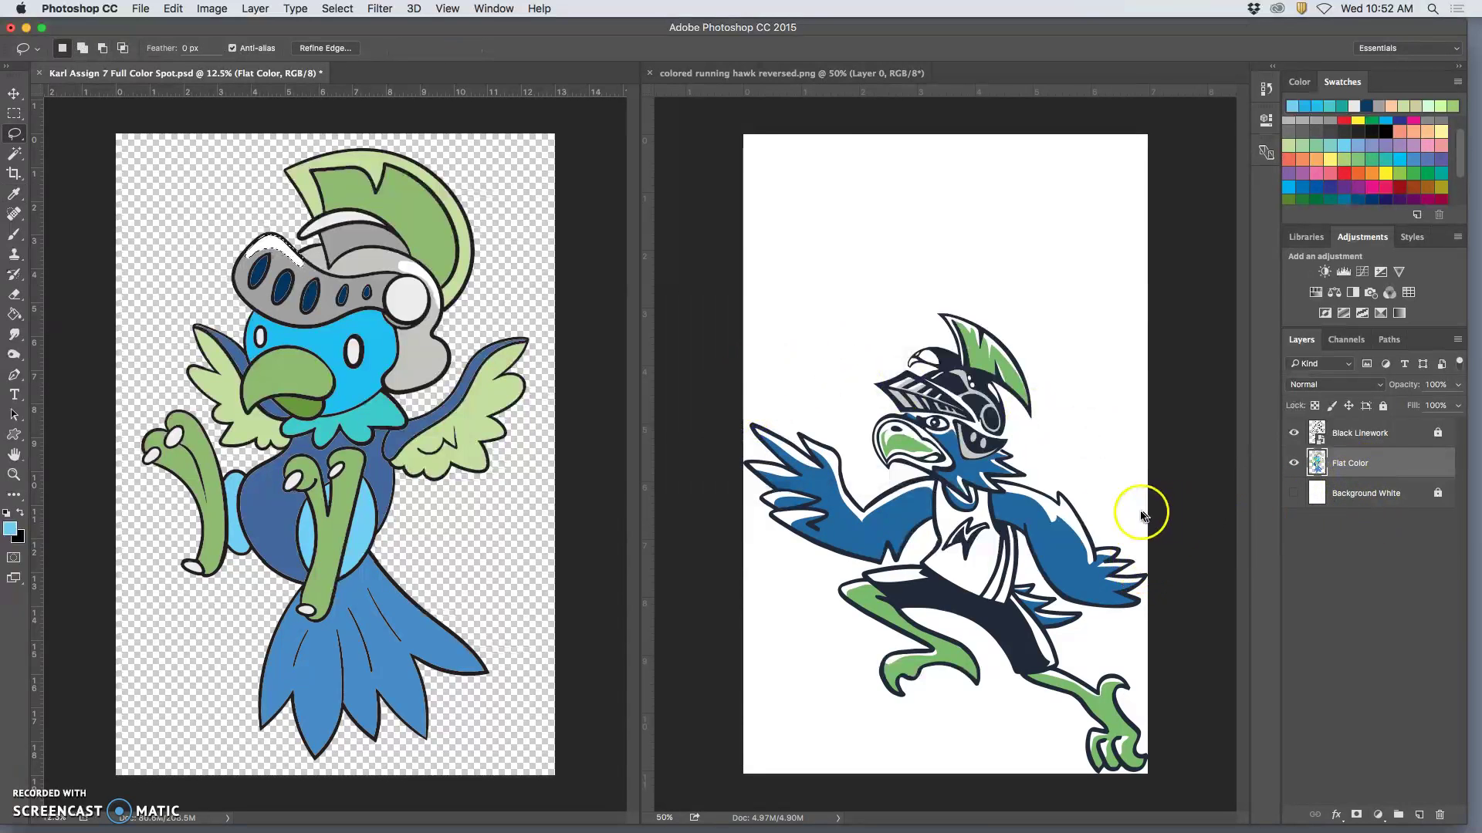
key("super+d")
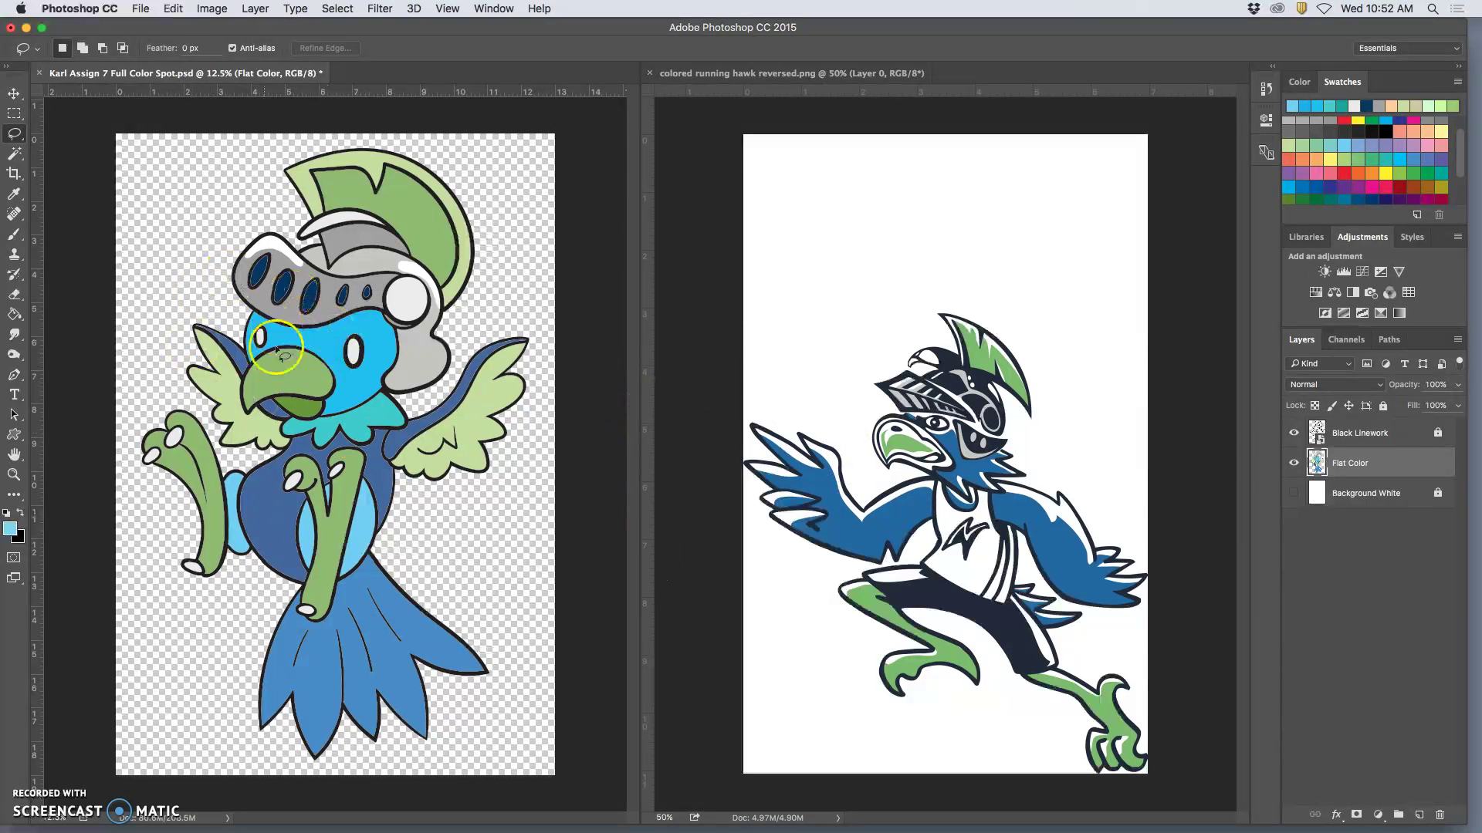
Show the Background White layer again and view the flat colors with Black Linework hidden before turning the linework back on.
left_click(1294, 433)
left_click(1294, 493)
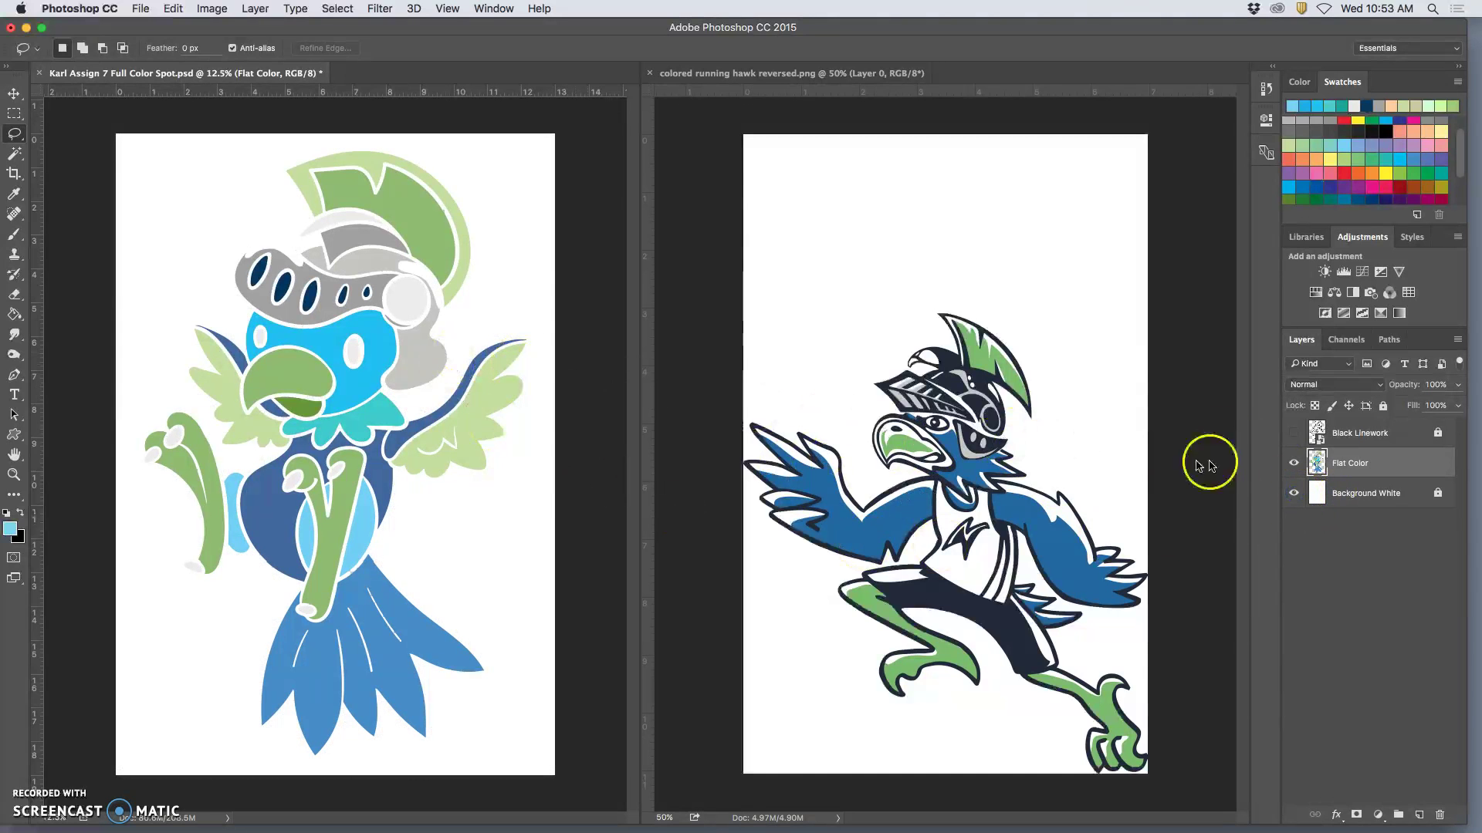
left_click(1294, 435)
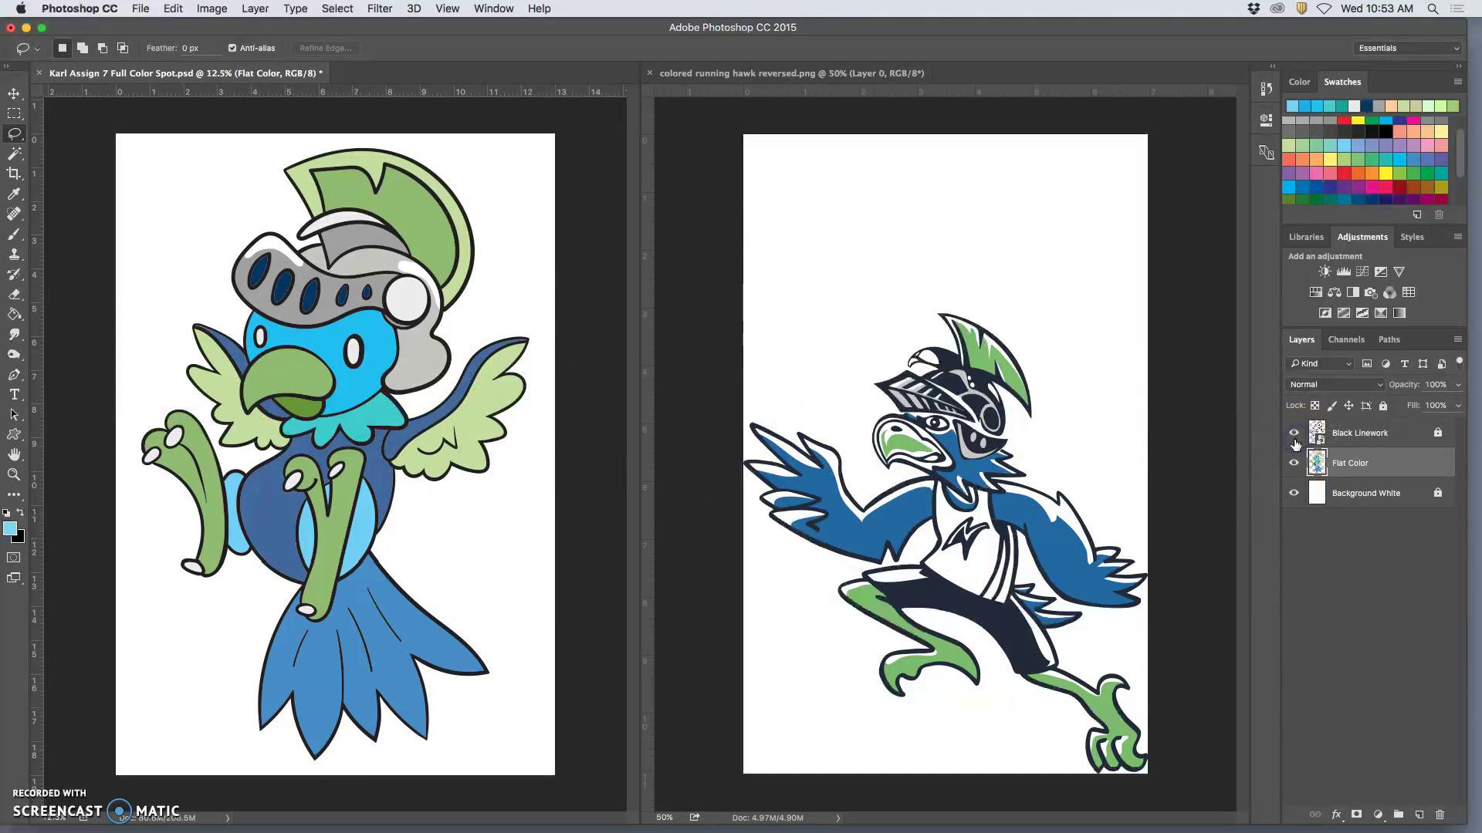
Hide the Background White layer and step back through the history to remove both white helmet highlights from Flat Color.
left_click(1293, 493)
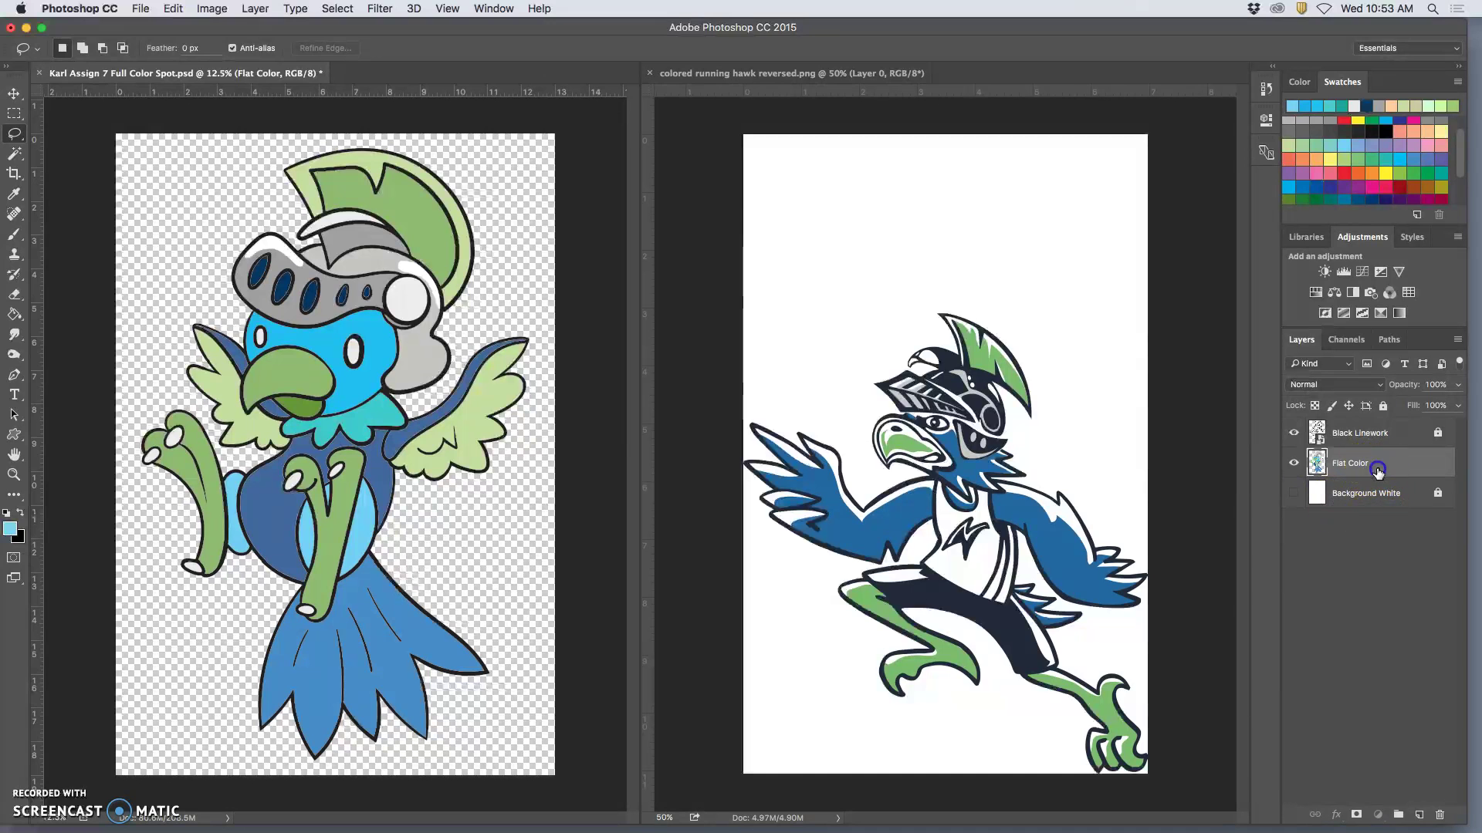
key("super+z")
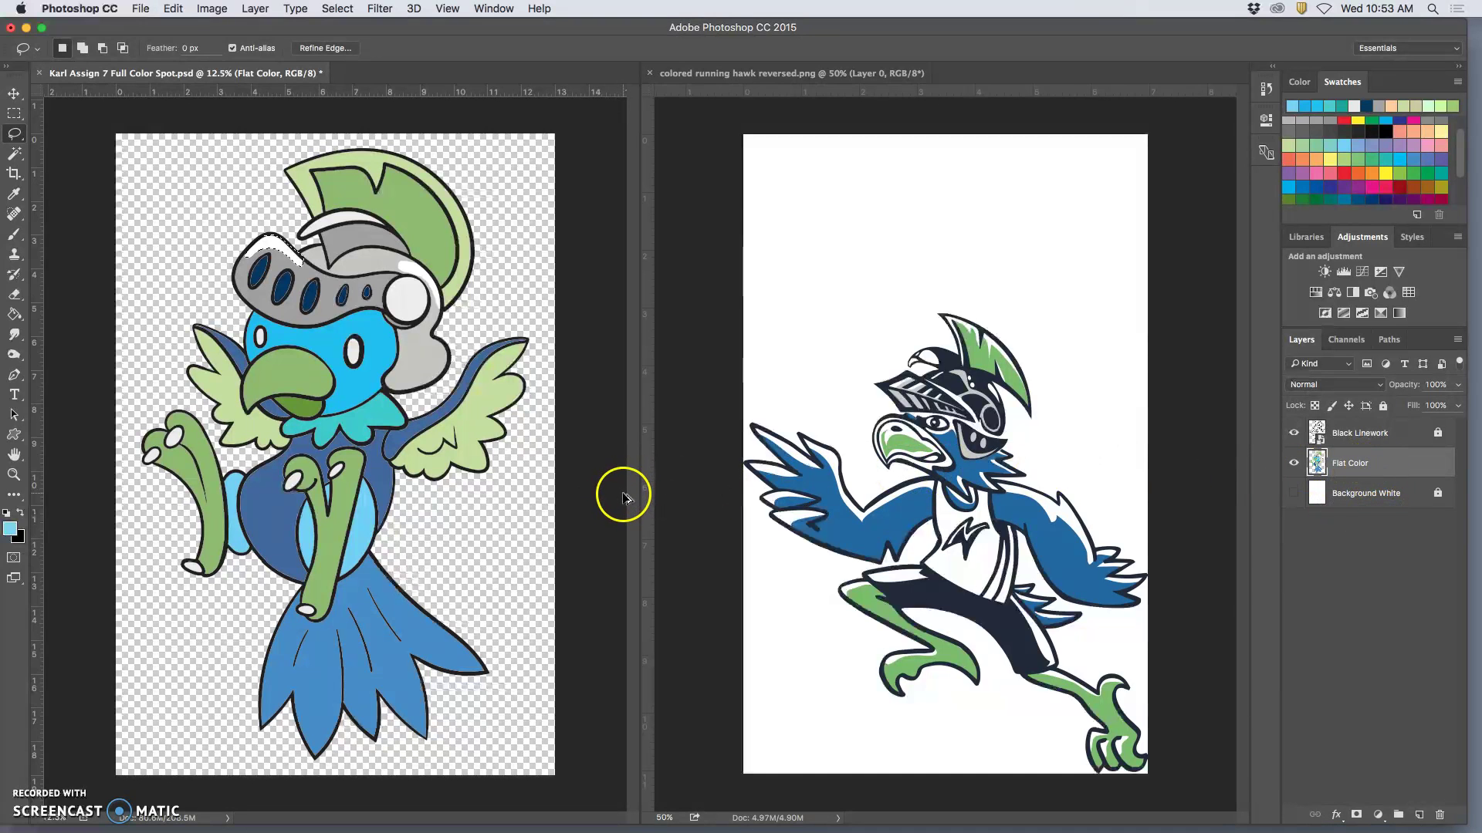
key("super+z")
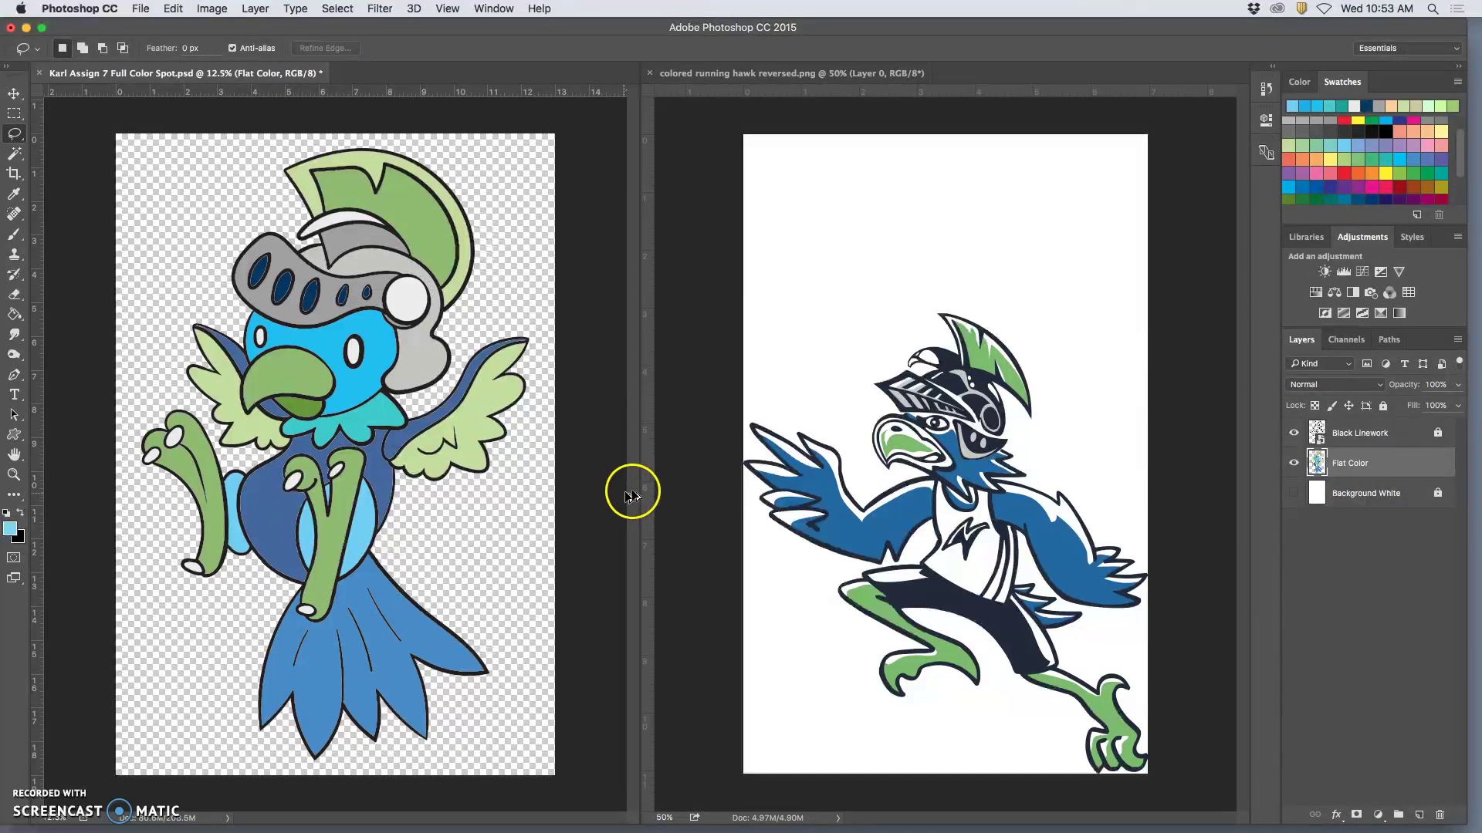
Add a new layer above Flat Color, lock Flat Color, and name the new layer White Highlights.
left_click(1418, 815)
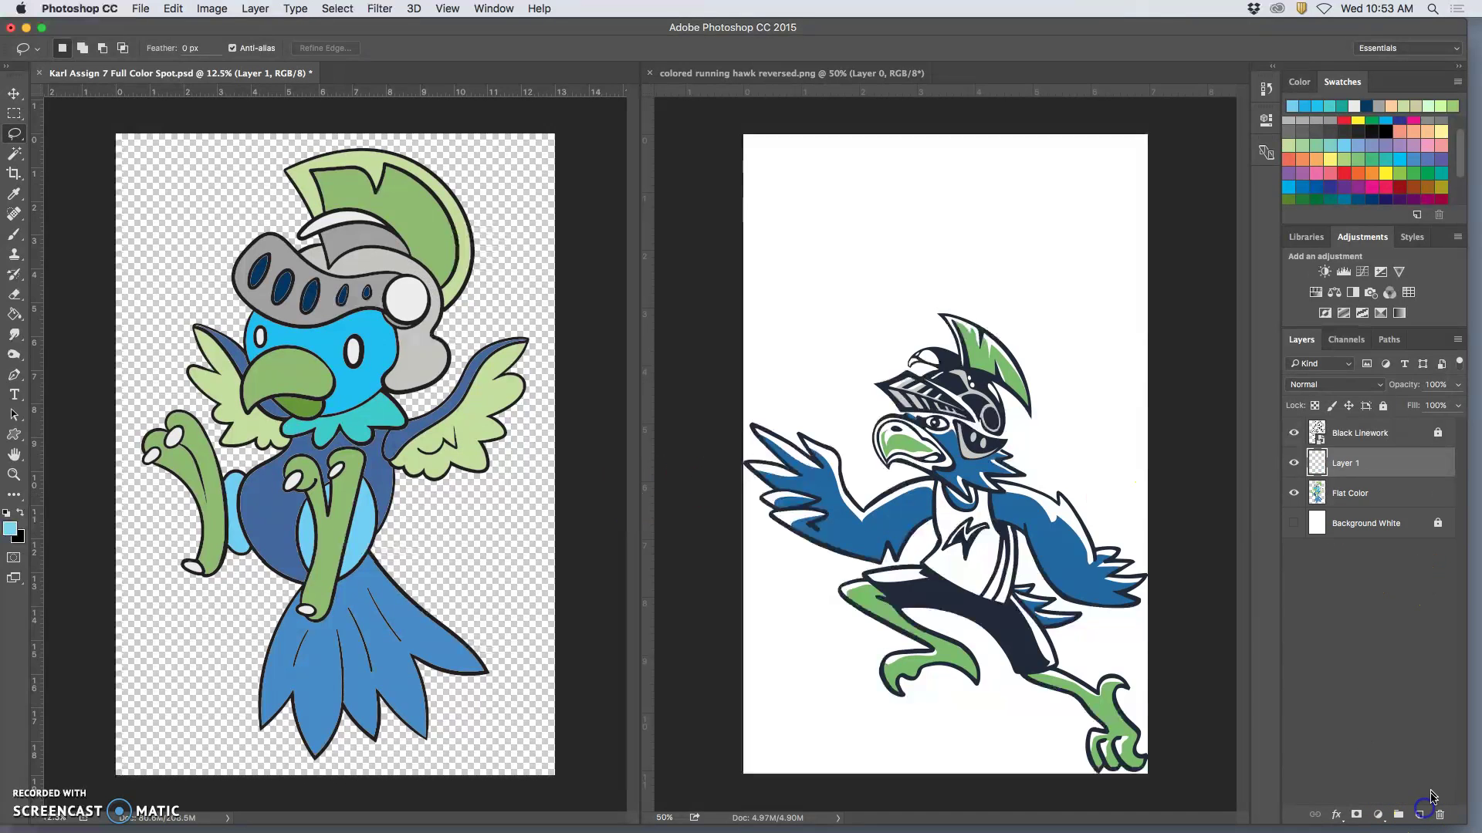
left_click(1397, 494)
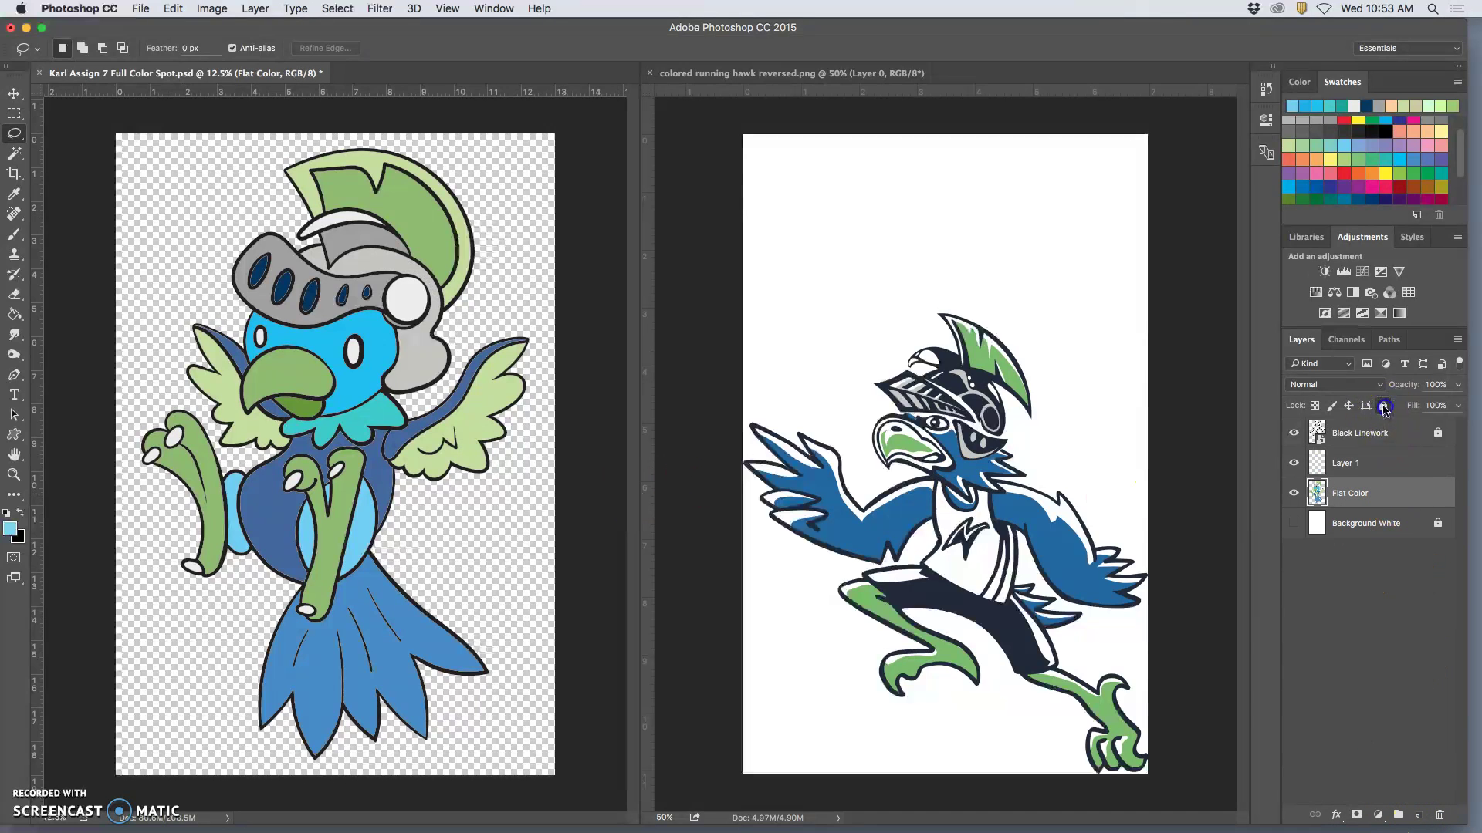
double_click(1348, 463)
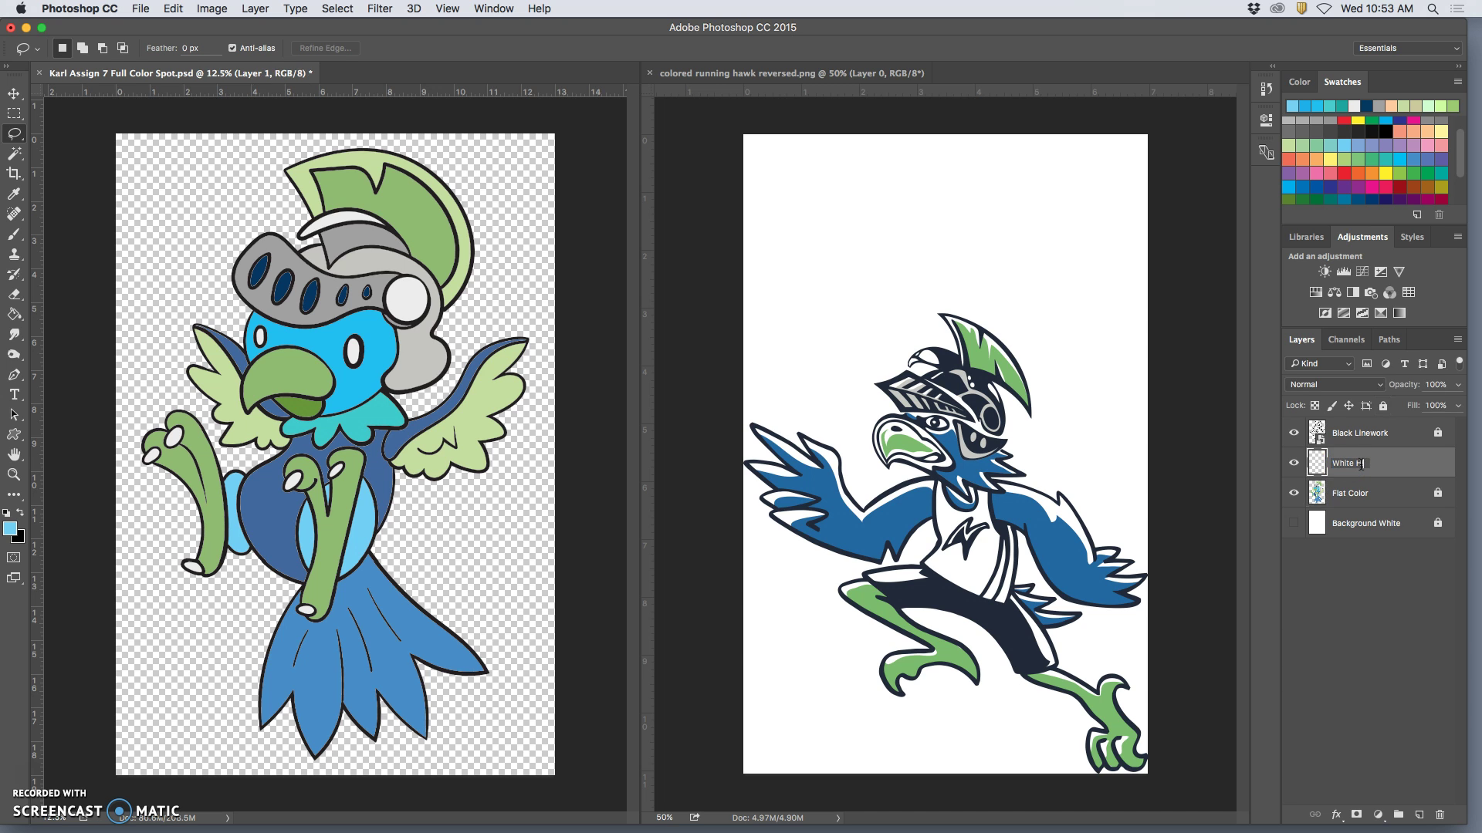
type("White Highlights")
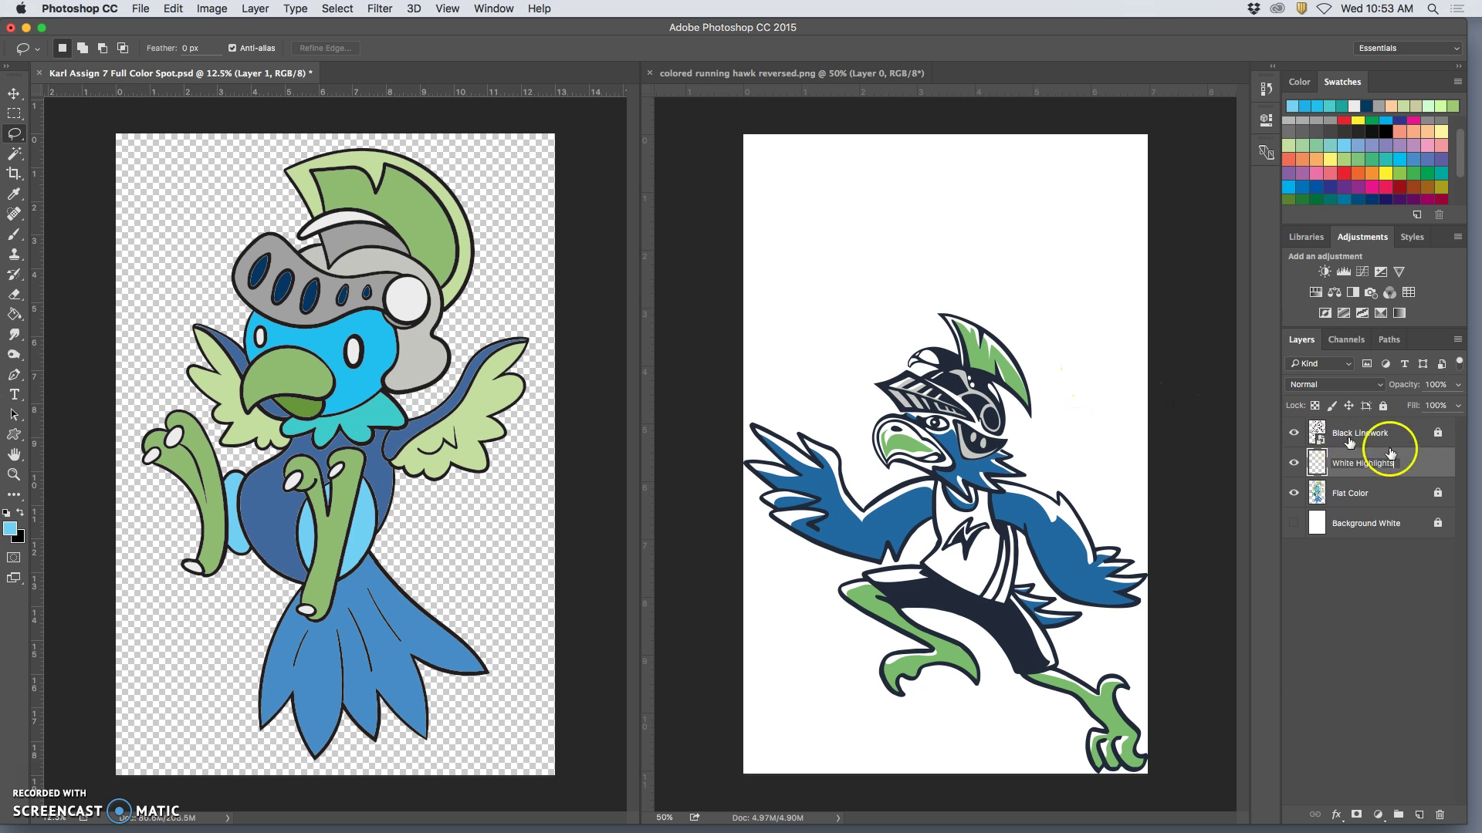
left_click(1431, 467)
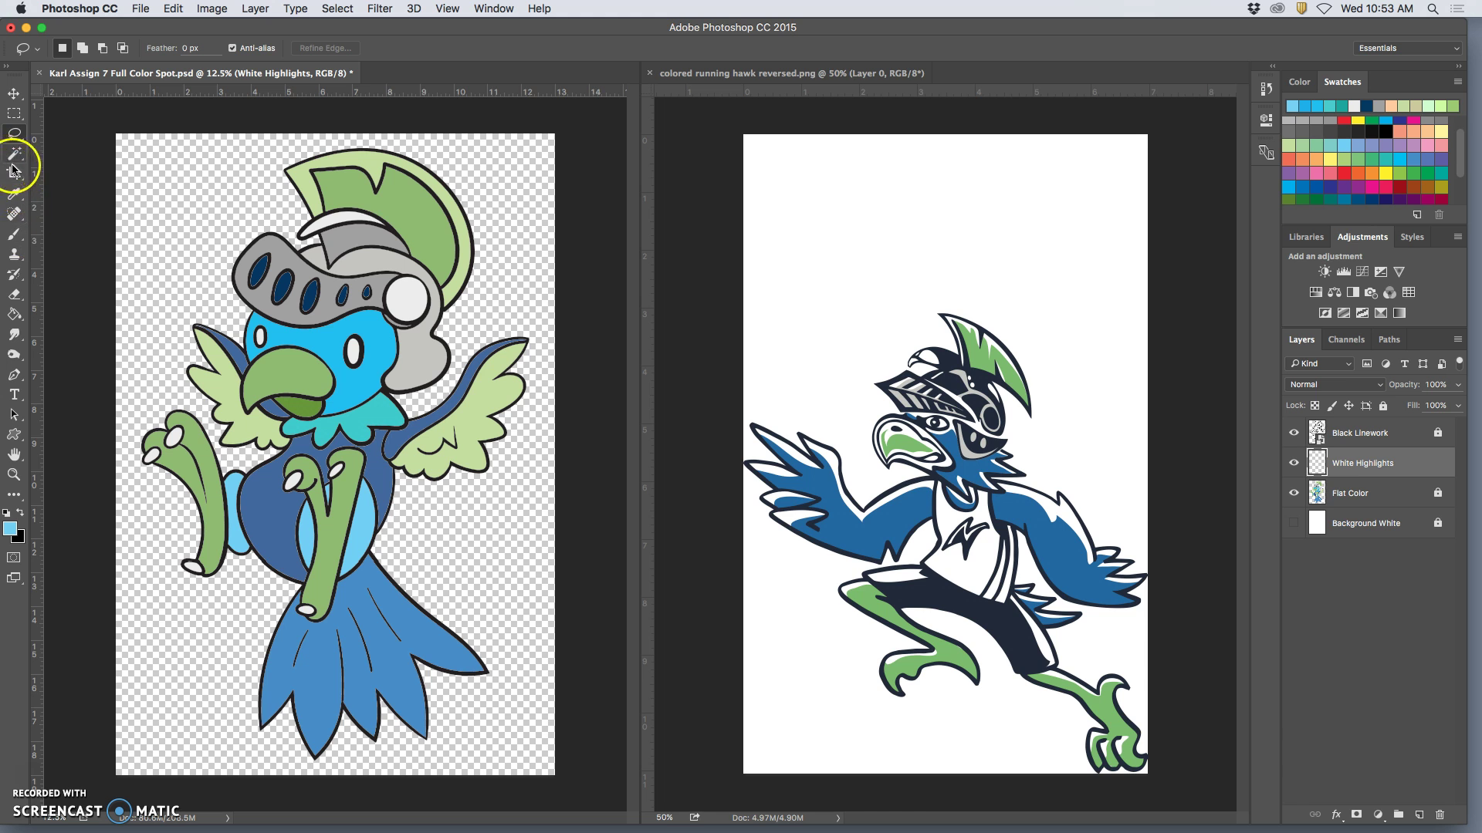
Lasso a curved highlight along the beak's upper edge on White Highlights and fill it with white.
left_click(14, 133)
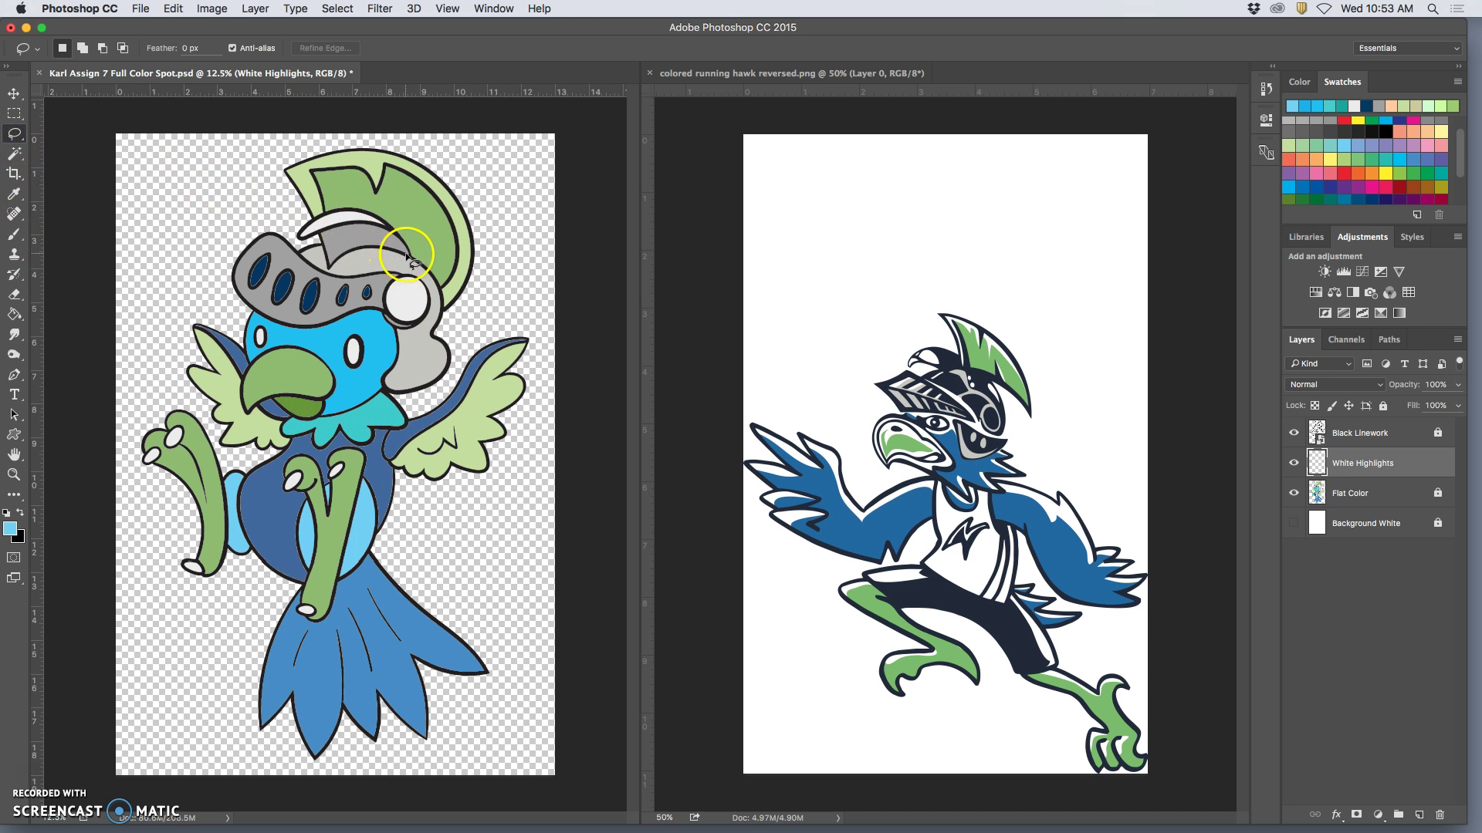
key("super+equal")
left_click_drag(407, 265, 472, 334)
left_click(540, 318)
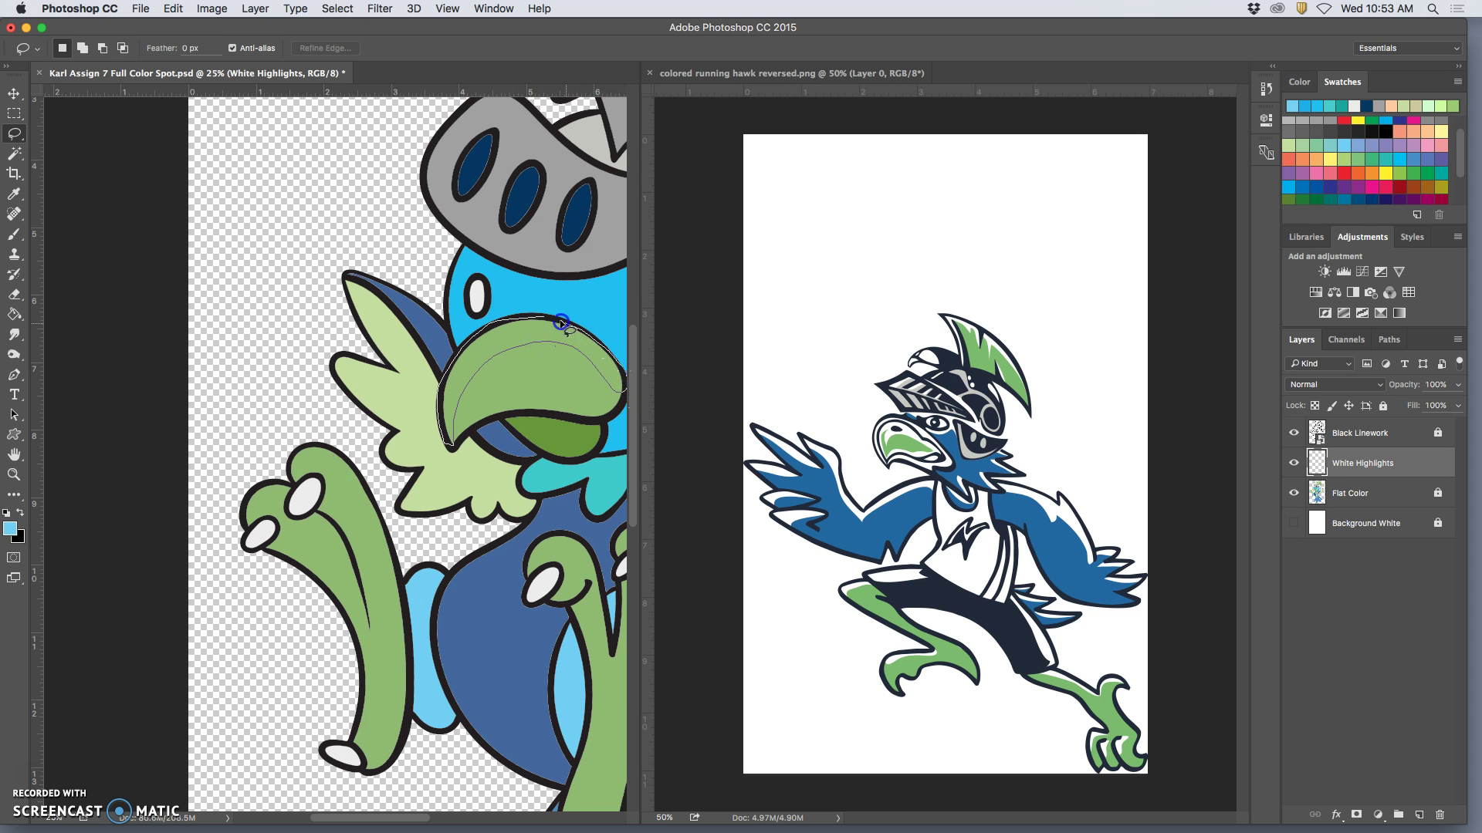
left_click_drag(541, 319, 539, 320)
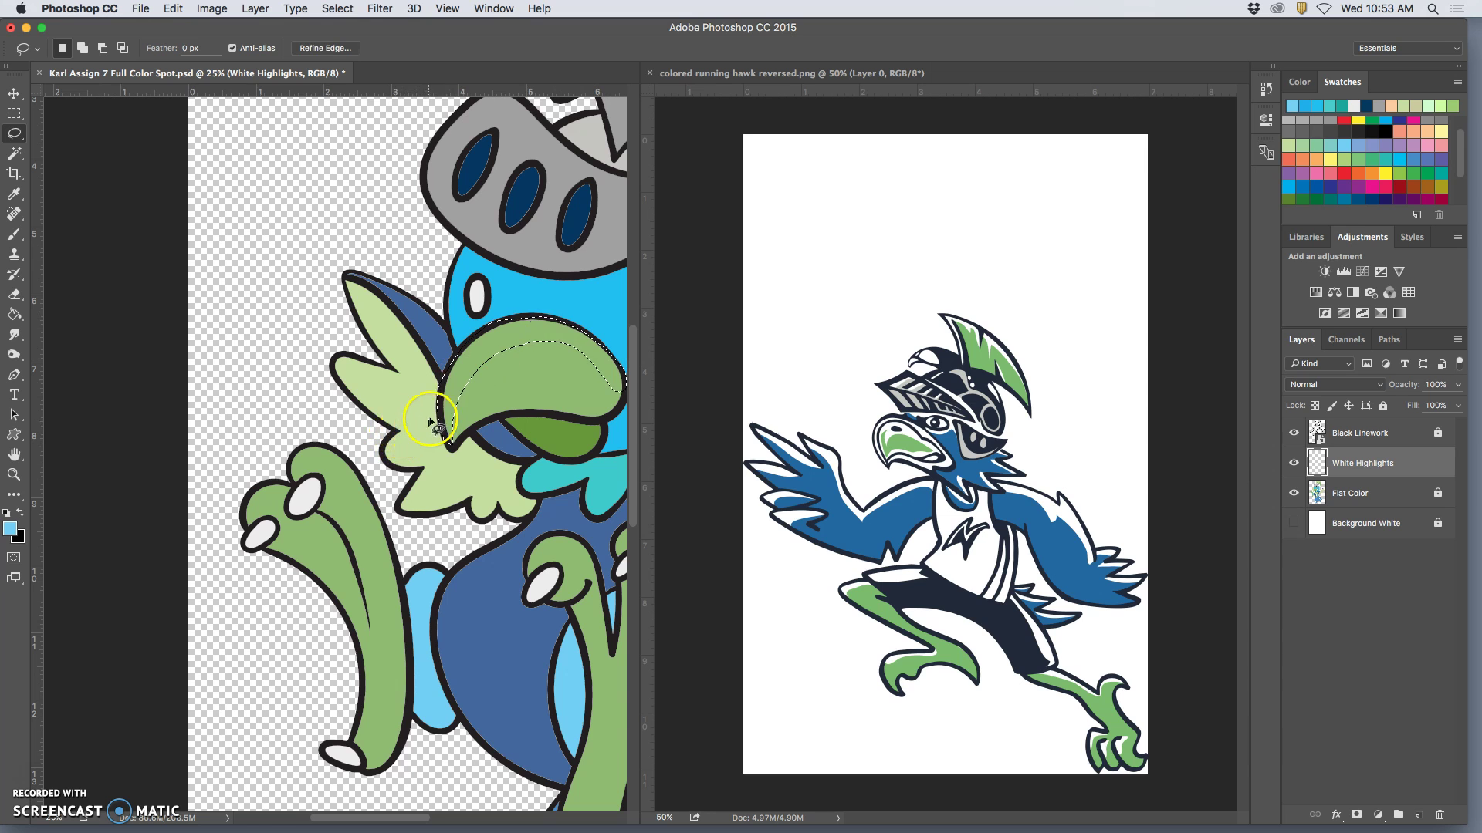
scroll(532, 278, "right", 5)
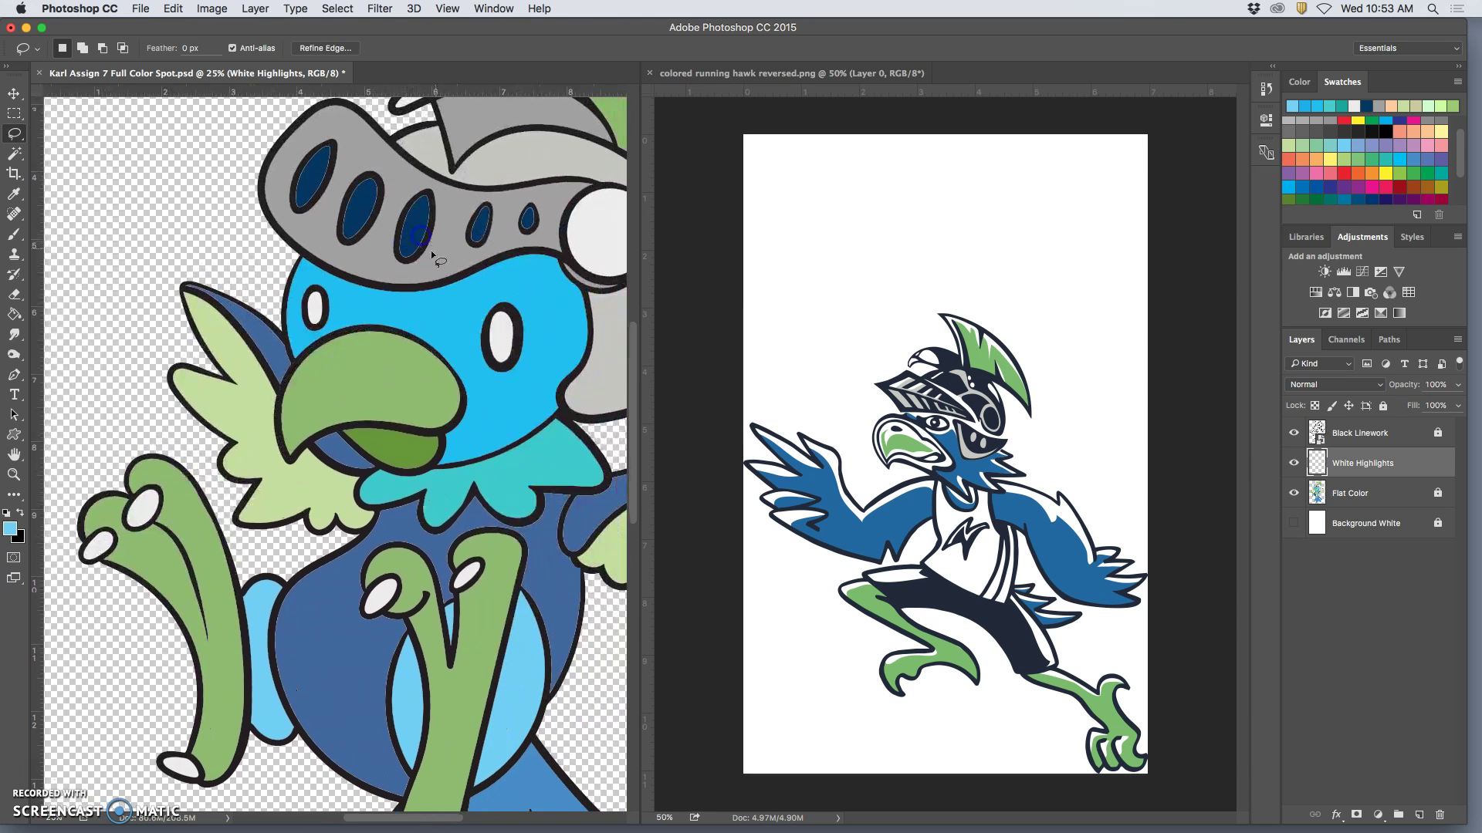
left_click(173, 9)
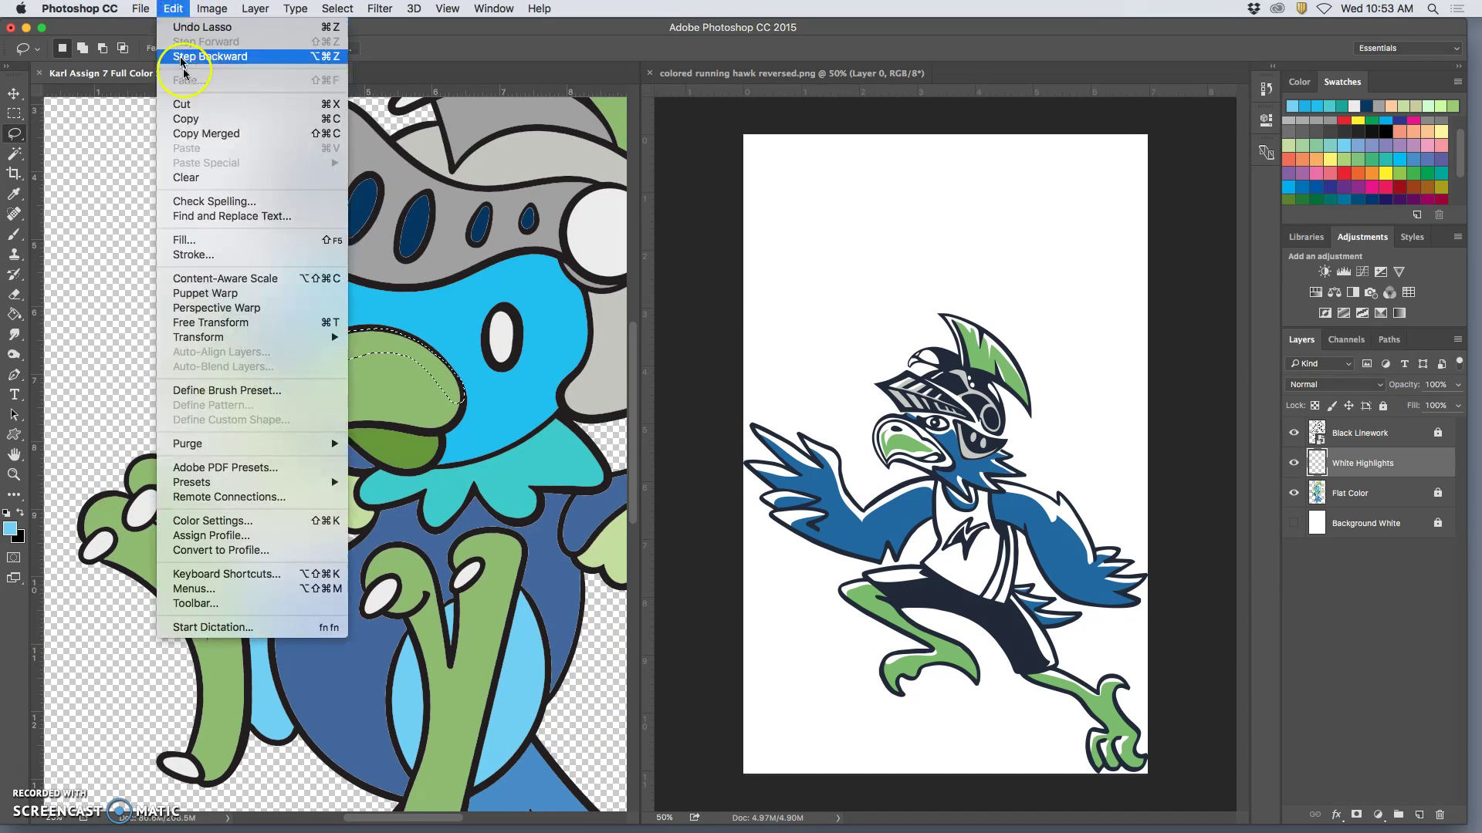
left_click(184, 241)
left_click(857, 337)
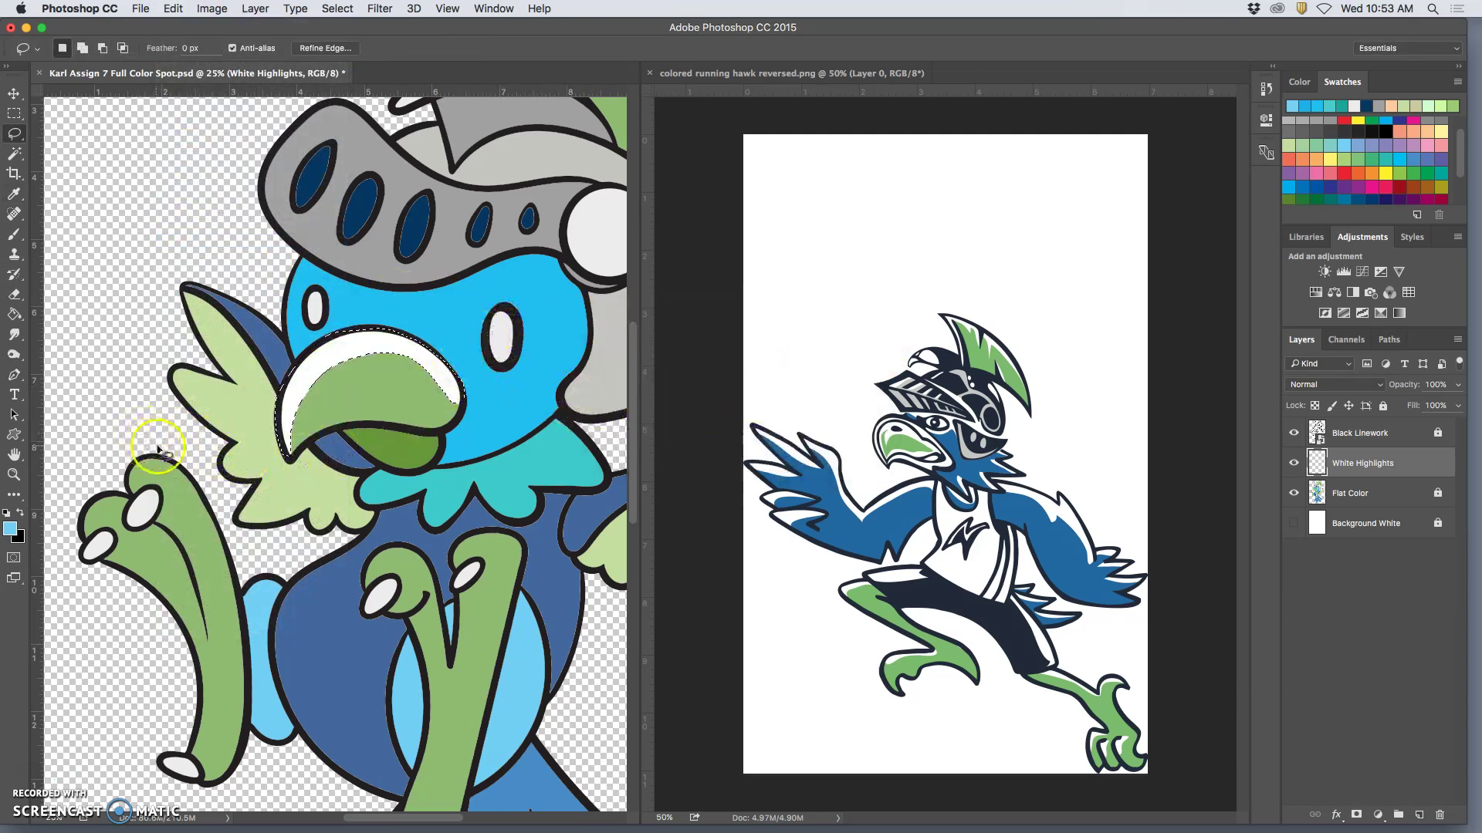
Lasso a highlight along the helmet visor's upper front edge on White Highlights and fill it with white at 100% opacity.
left_click(335, 100)
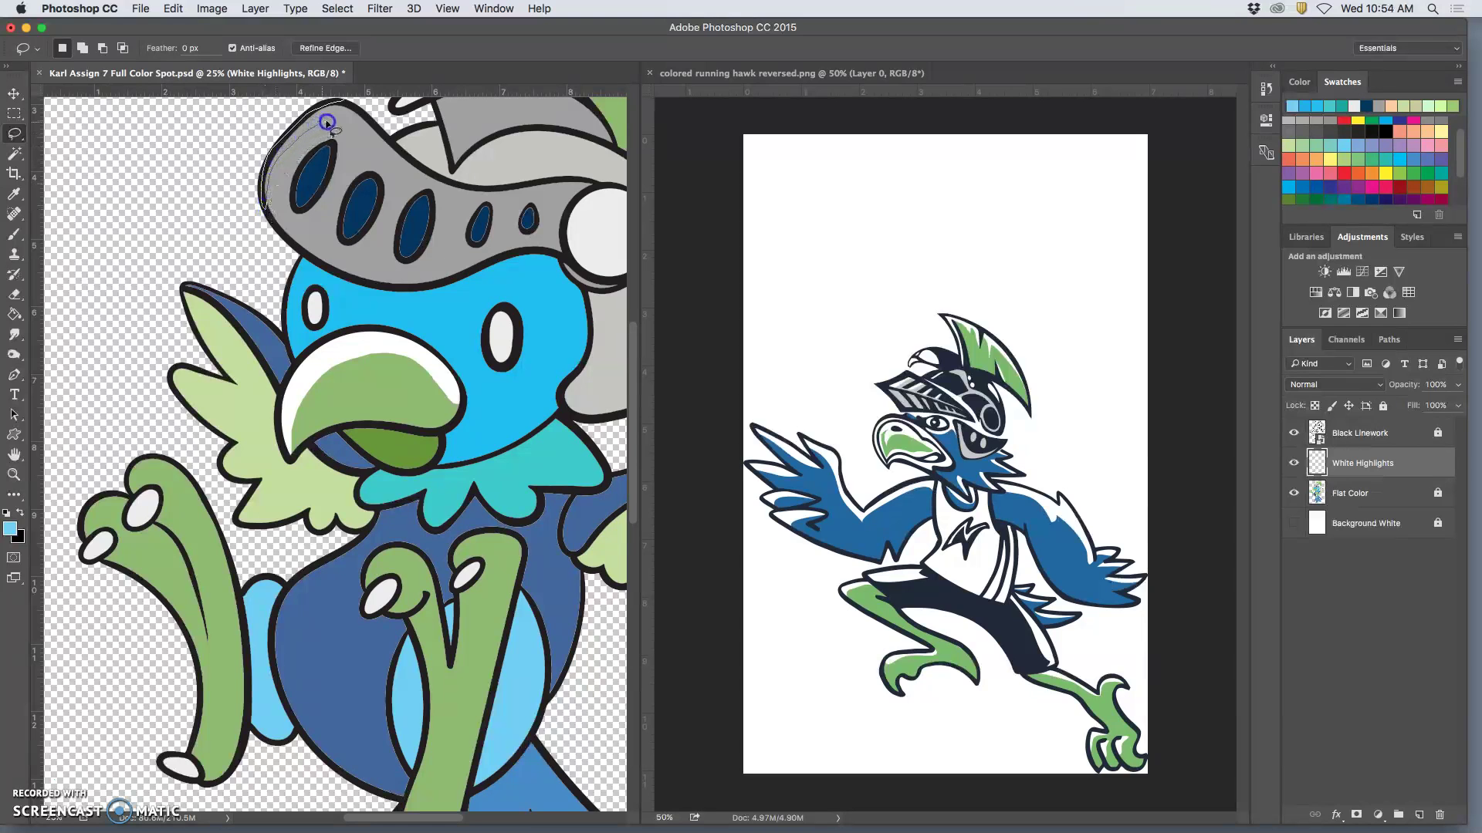
left_click_drag(431, 175, 404, 158)
left_click_drag(350, 105, 348, 103)
left_click(172, 9)
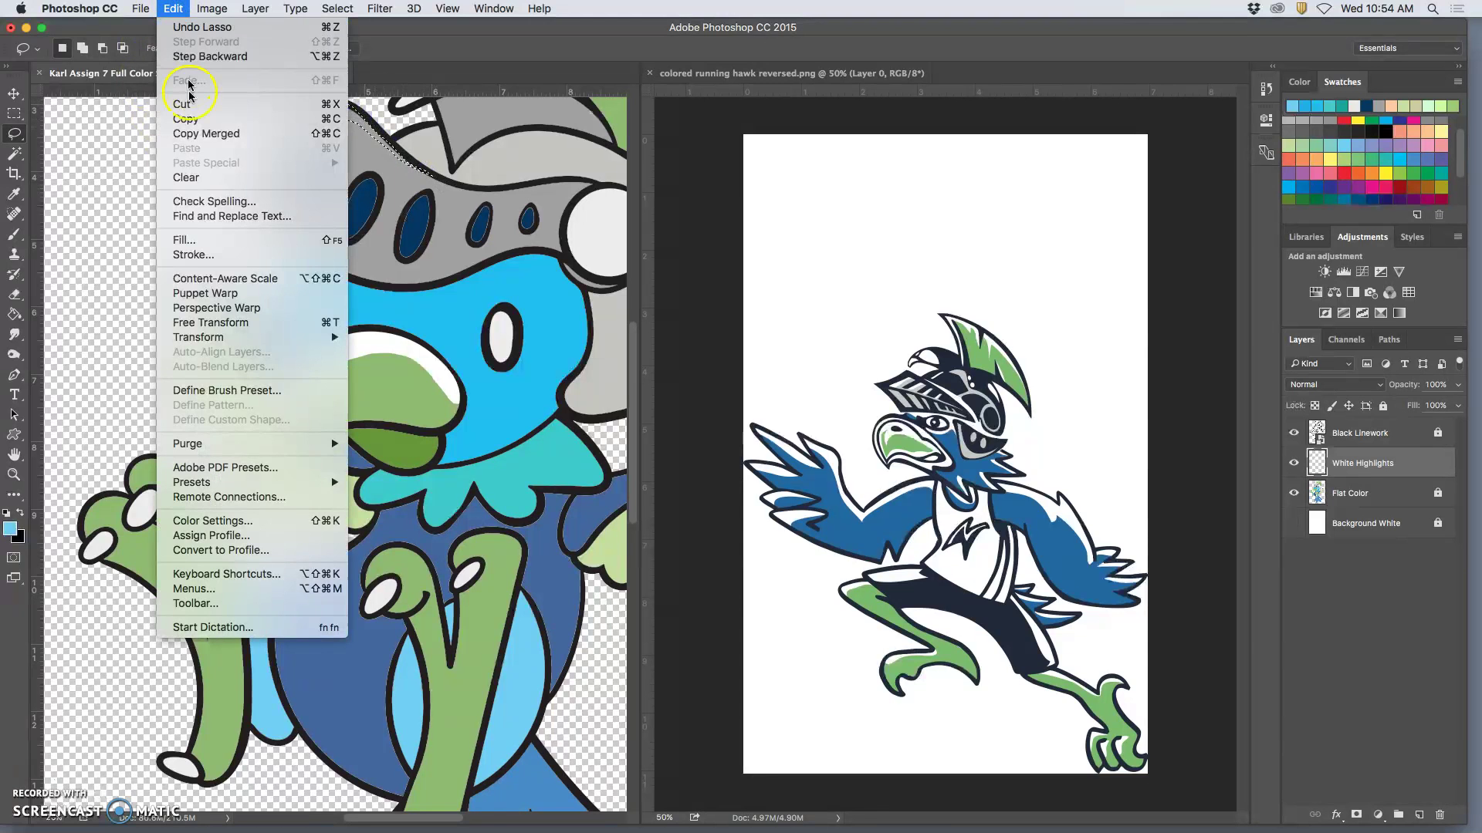
left_click(182, 240)
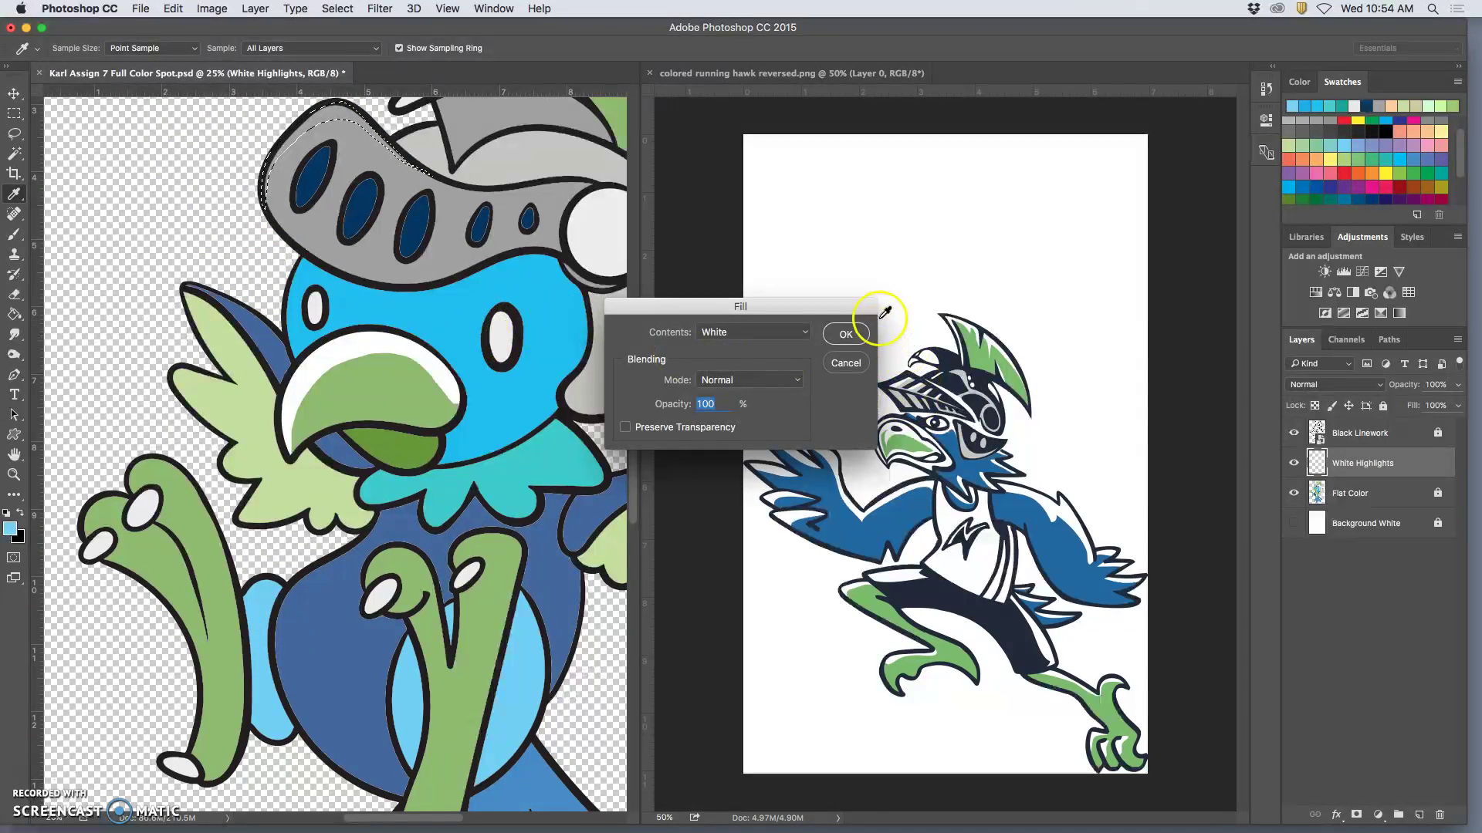
left_click(849, 332)
Lasso a crescent highlight on the helmet's round hinge, fill it with white at 100% opacity and deselect.
mouse_move(529, 265)
left_mouse_down()
mouse_move(429, 357)
mouse_move(339, 411)
mouse_move(323, 404)
left_mouse_up()
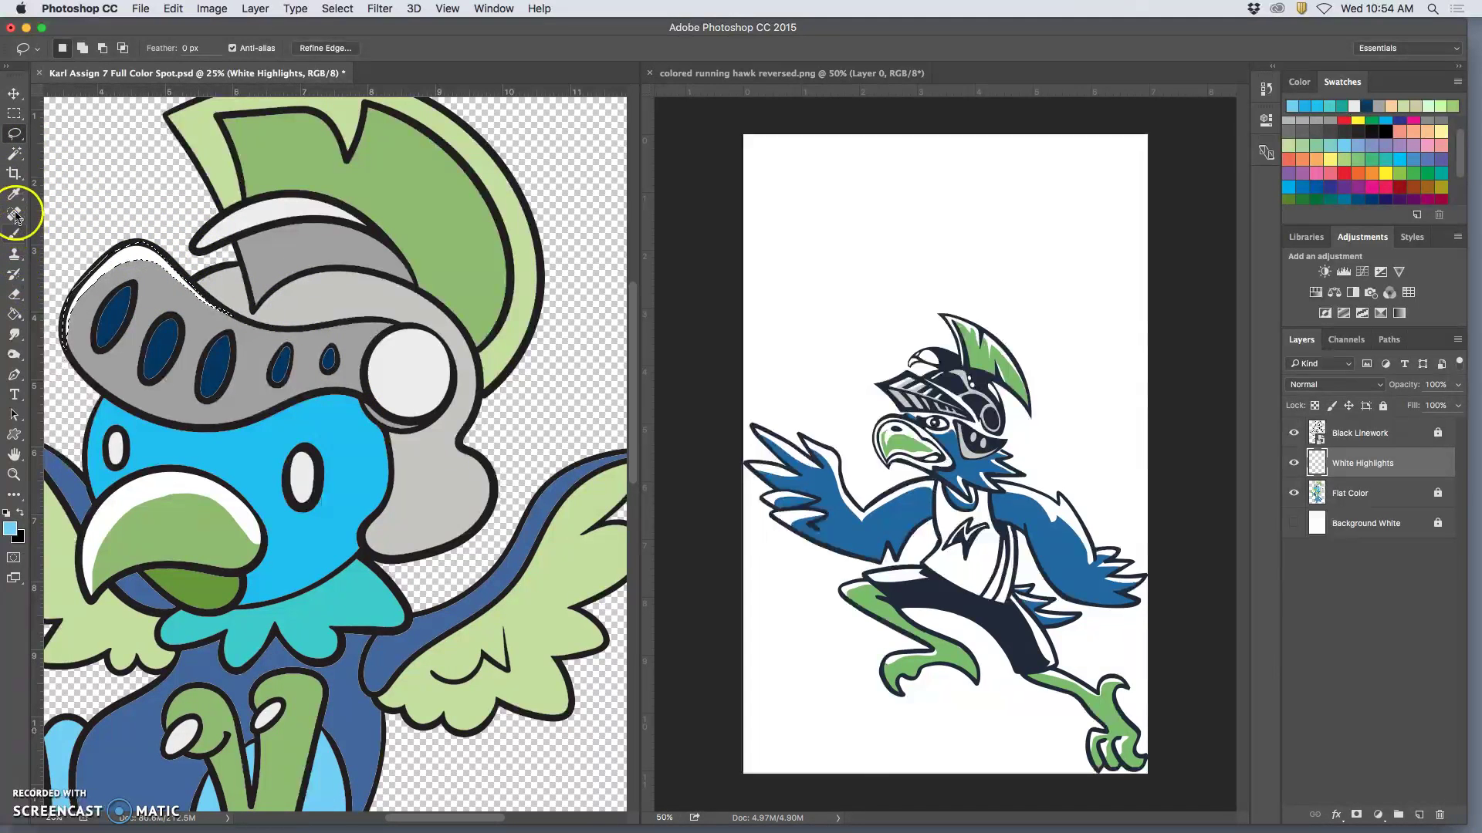
left_click(402, 327)
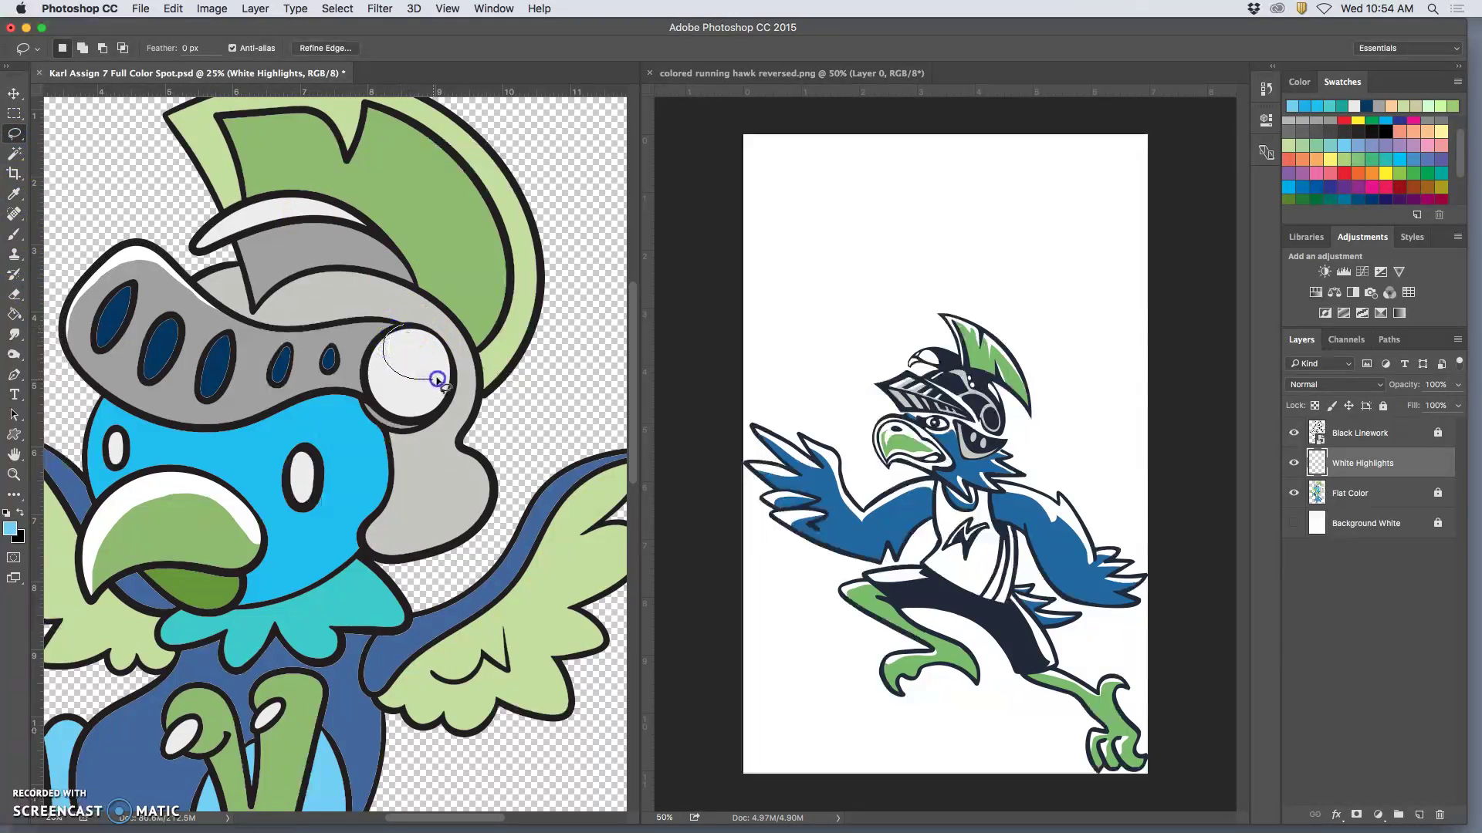
left_click_drag(435, 353, 404, 332)
left_click_drag(397, 327, 396, 403)
left_click(175, 7)
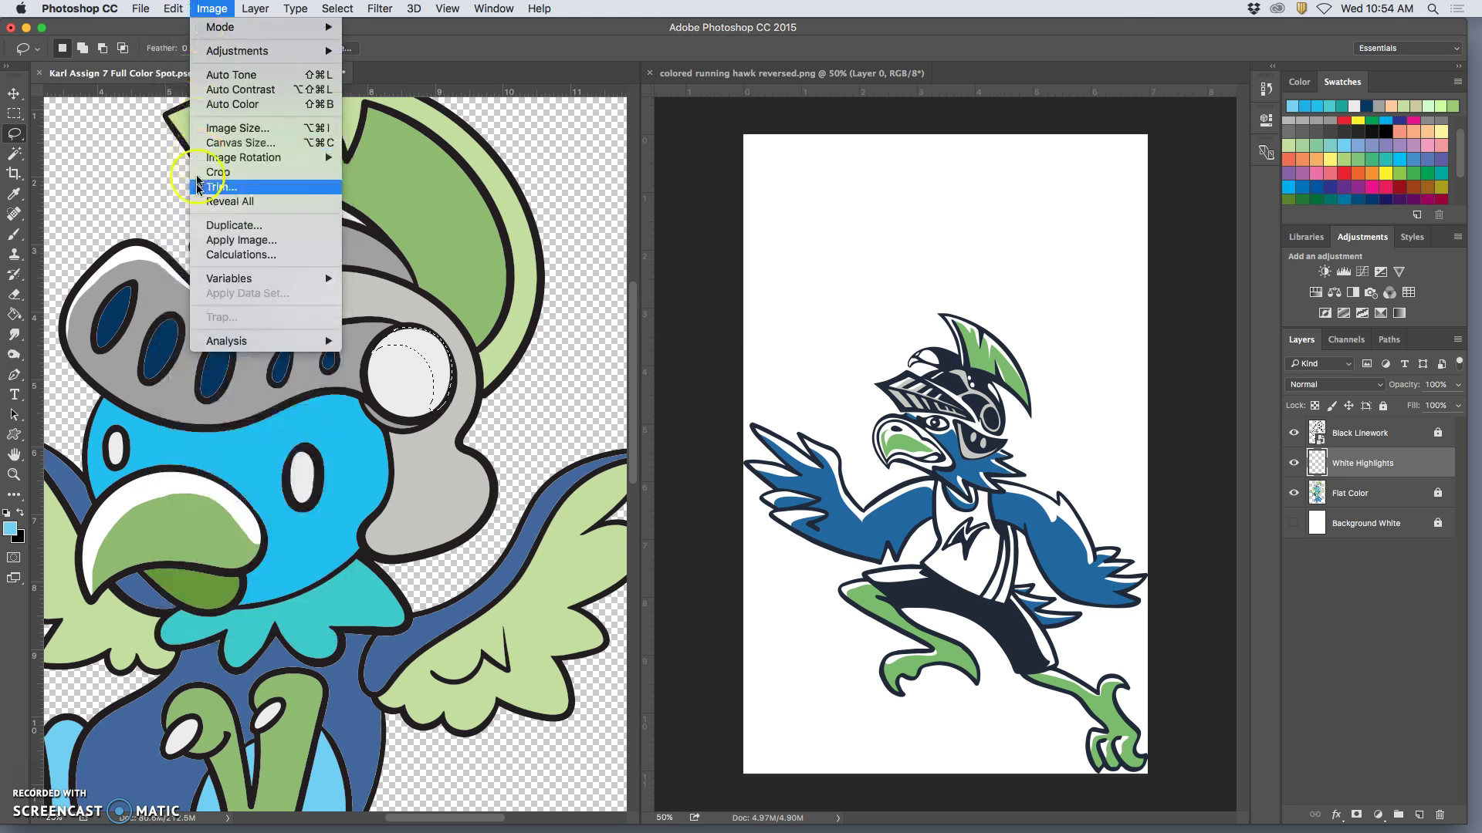
left_click(178, 240)
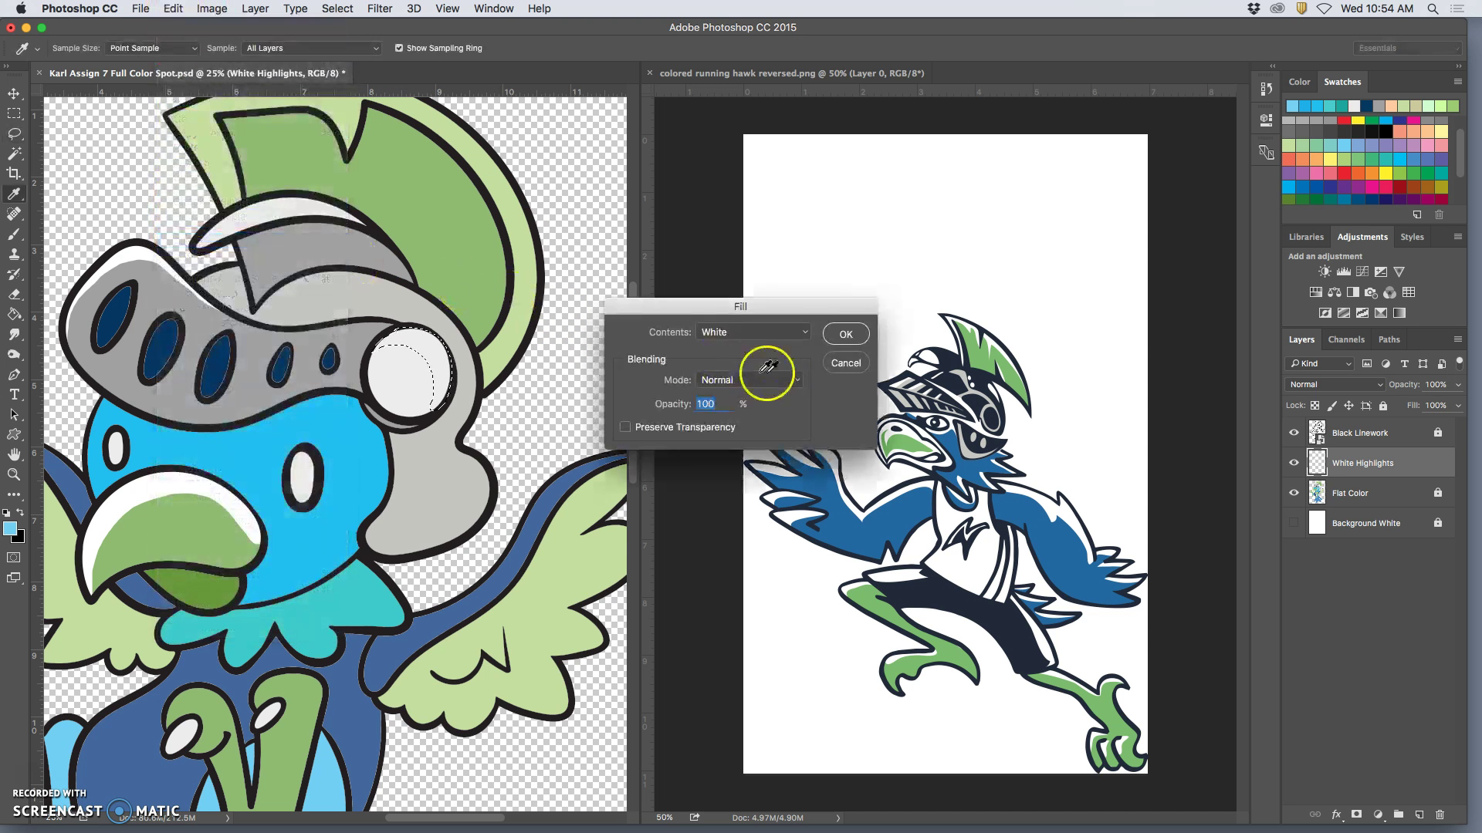
left_click(839, 337)
key("super+d")
Lasso a highlight along the top of the raised leg's upper toe, fill it with white and deselect.
key("super+minus")
key("super+minus")
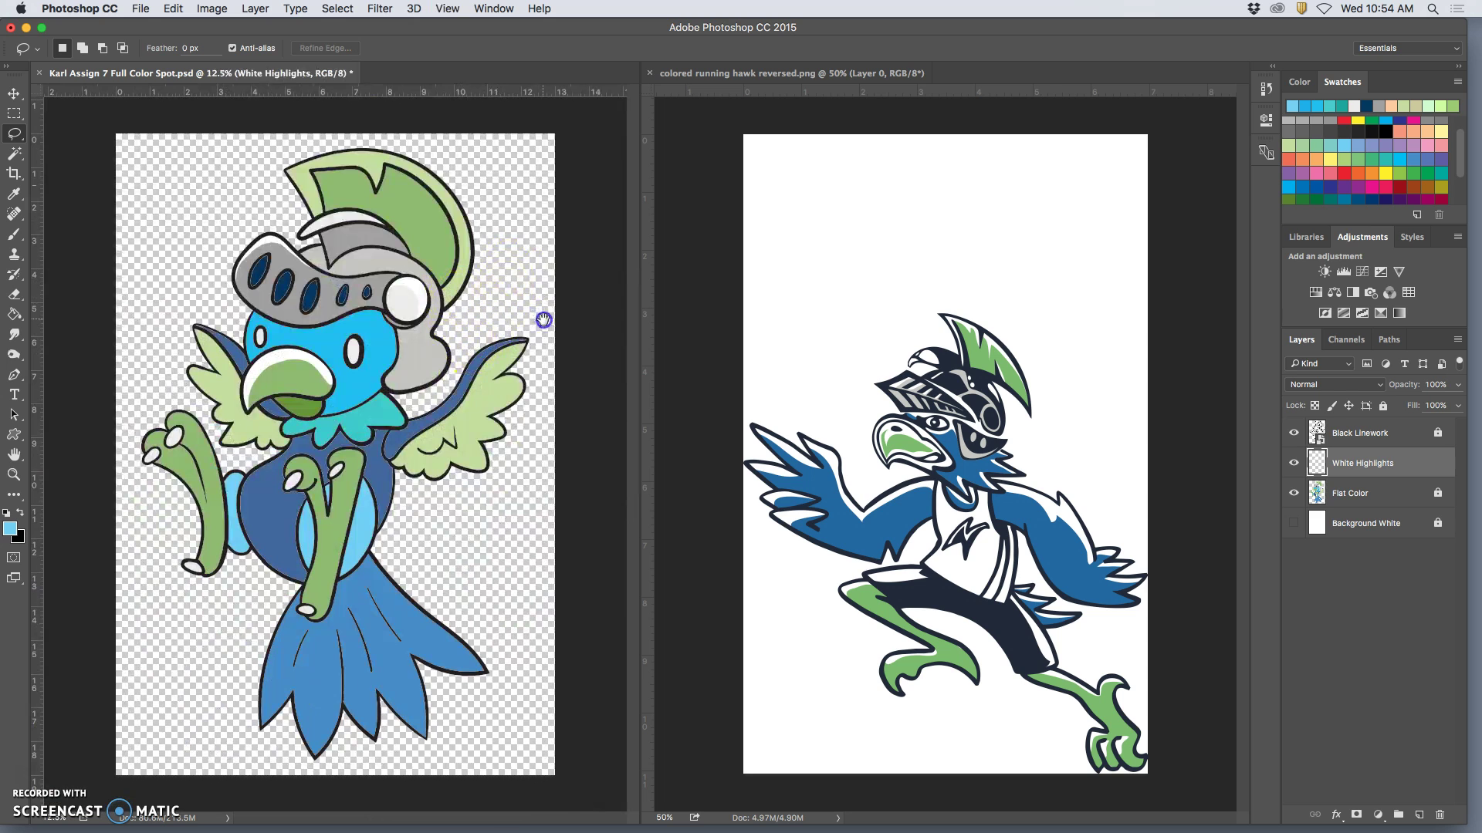
left_click(178, 417)
left_click_drag(181, 409, 182, 413)
key("super+plus")
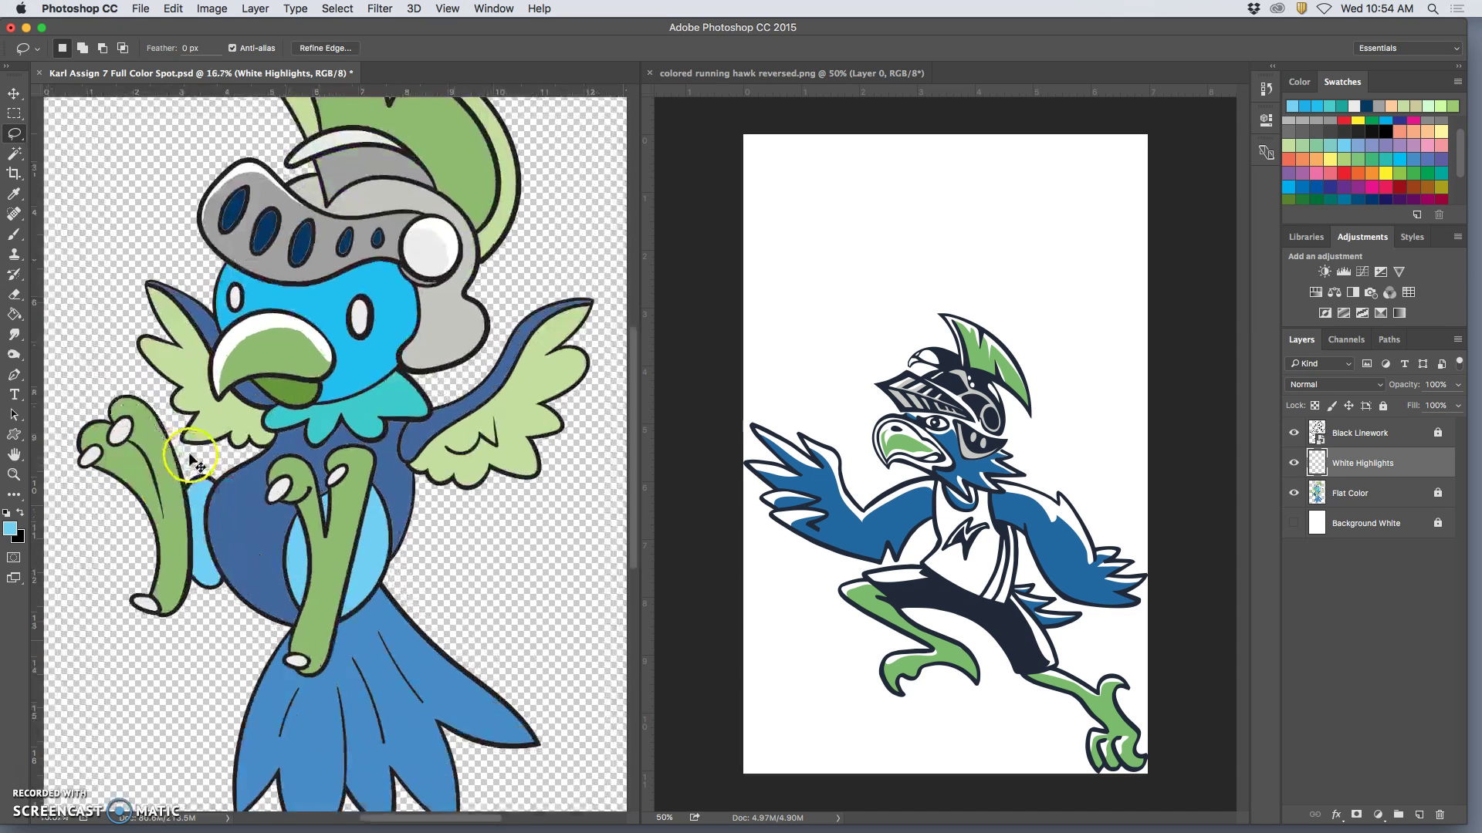
key("super+plus")
scroll(336, 456, "left", 5)
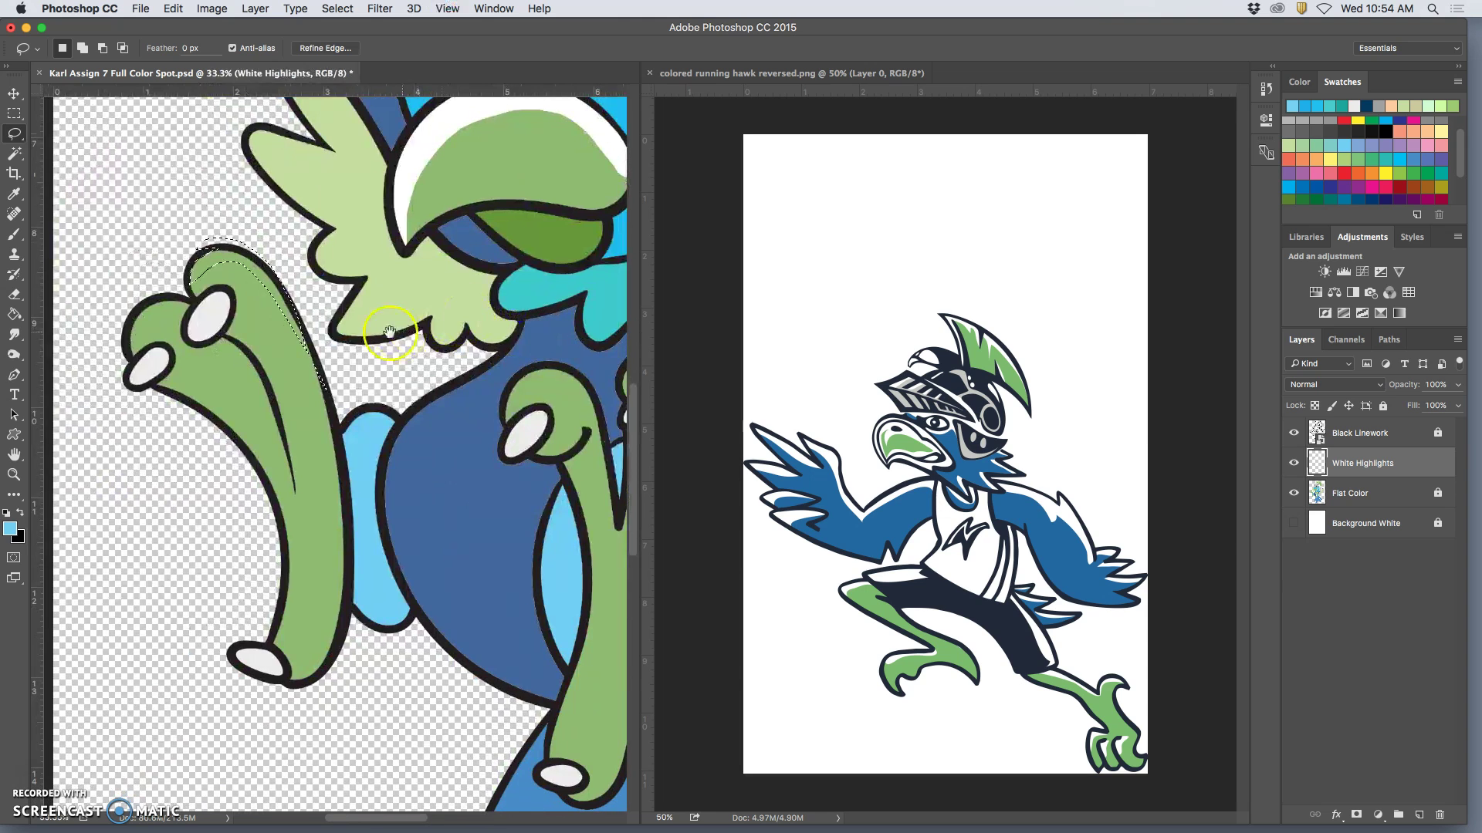
left_click_drag(296, 310, 221, 231)
left_click(294, 269)
left_click_drag(212, 248, 205, 301)
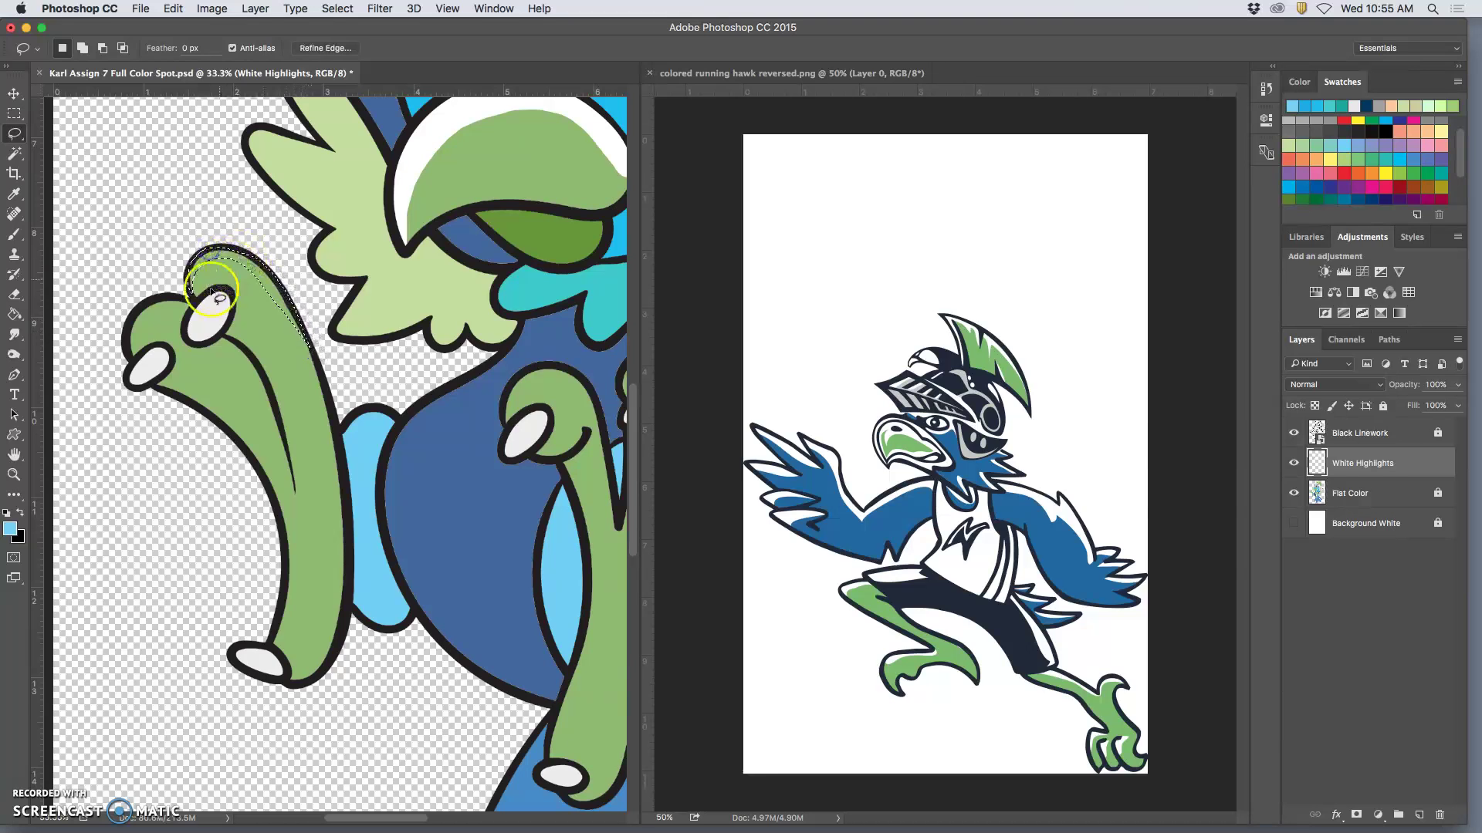
left_click(173, 9)
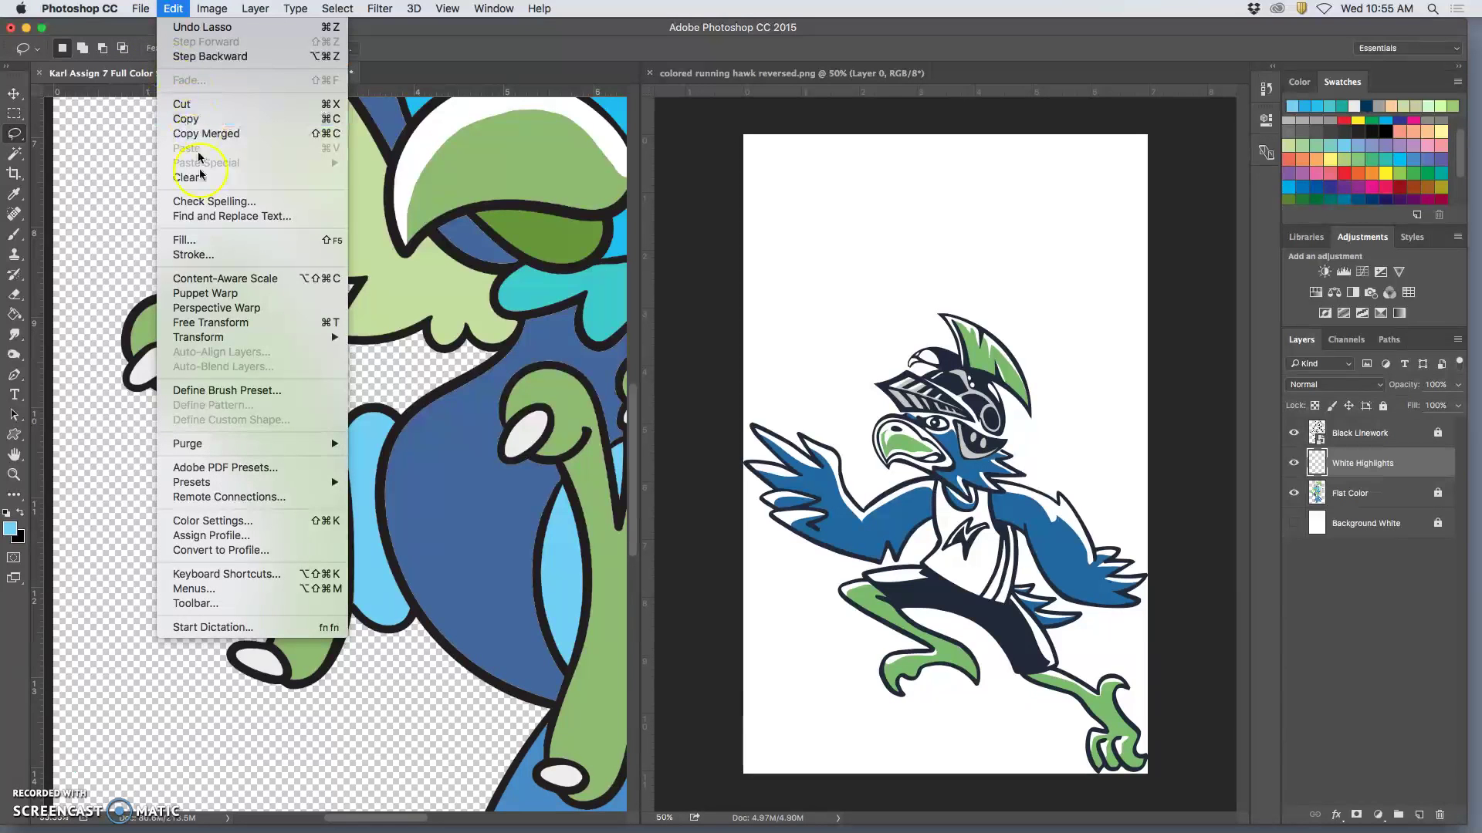
left_click(185, 240)
left_click(845, 334)
key("super+d")
Lasso a highlight along the top of the raised foot's lower toe and fill it with white at 100% opacity.
key("l")
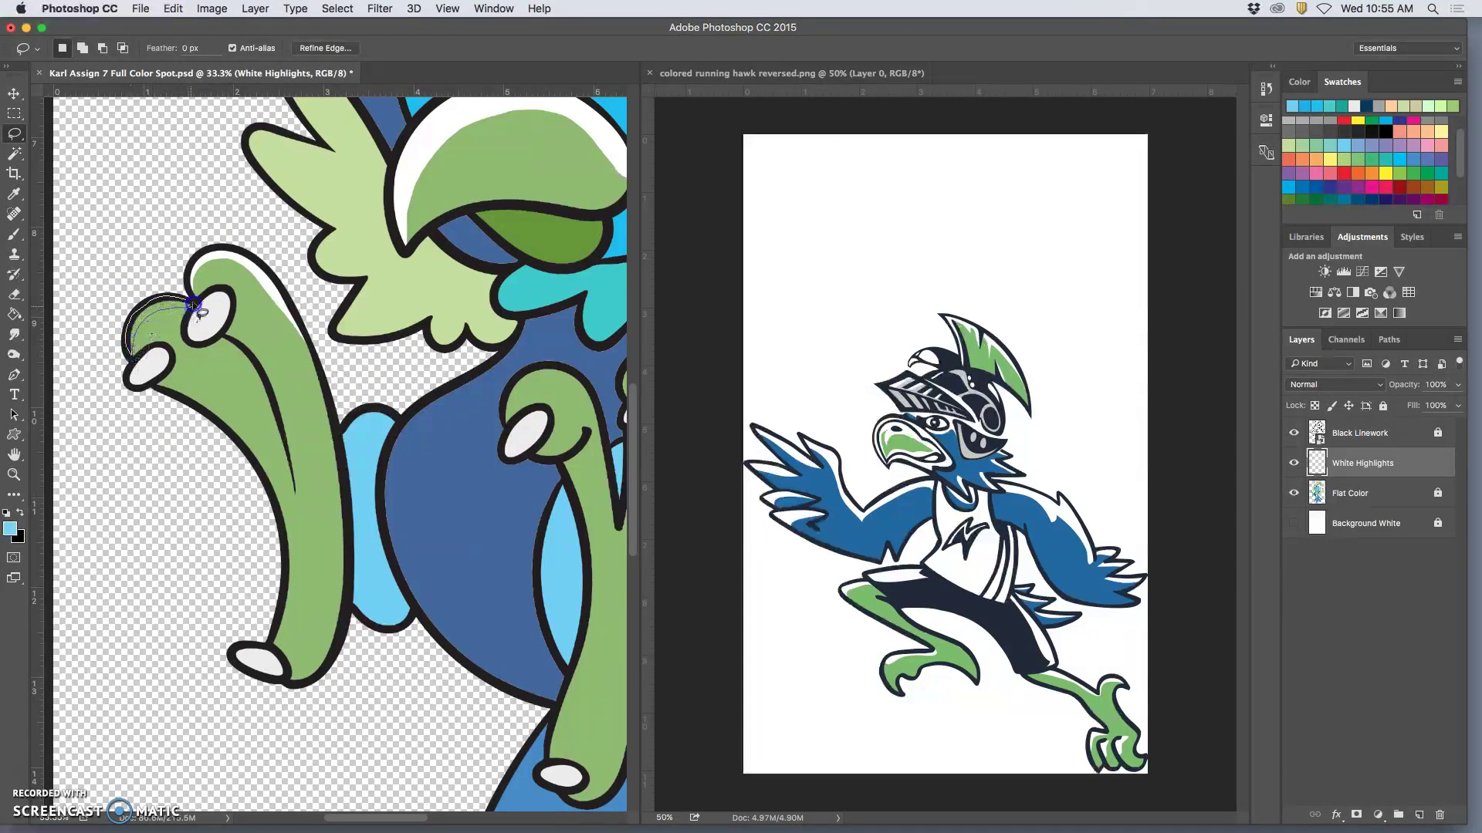
left_click(173, 9)
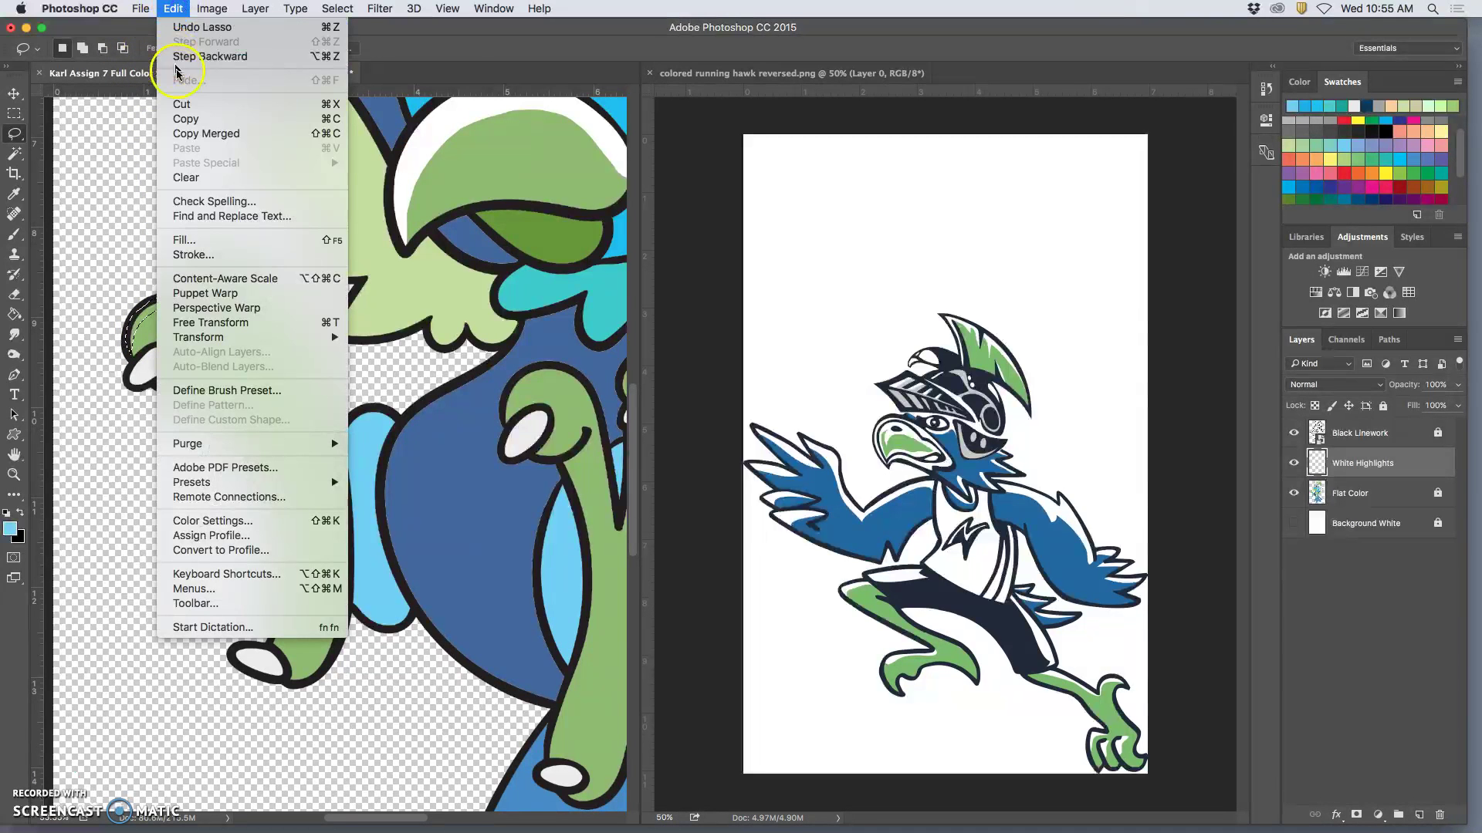
left_click(182, 240)
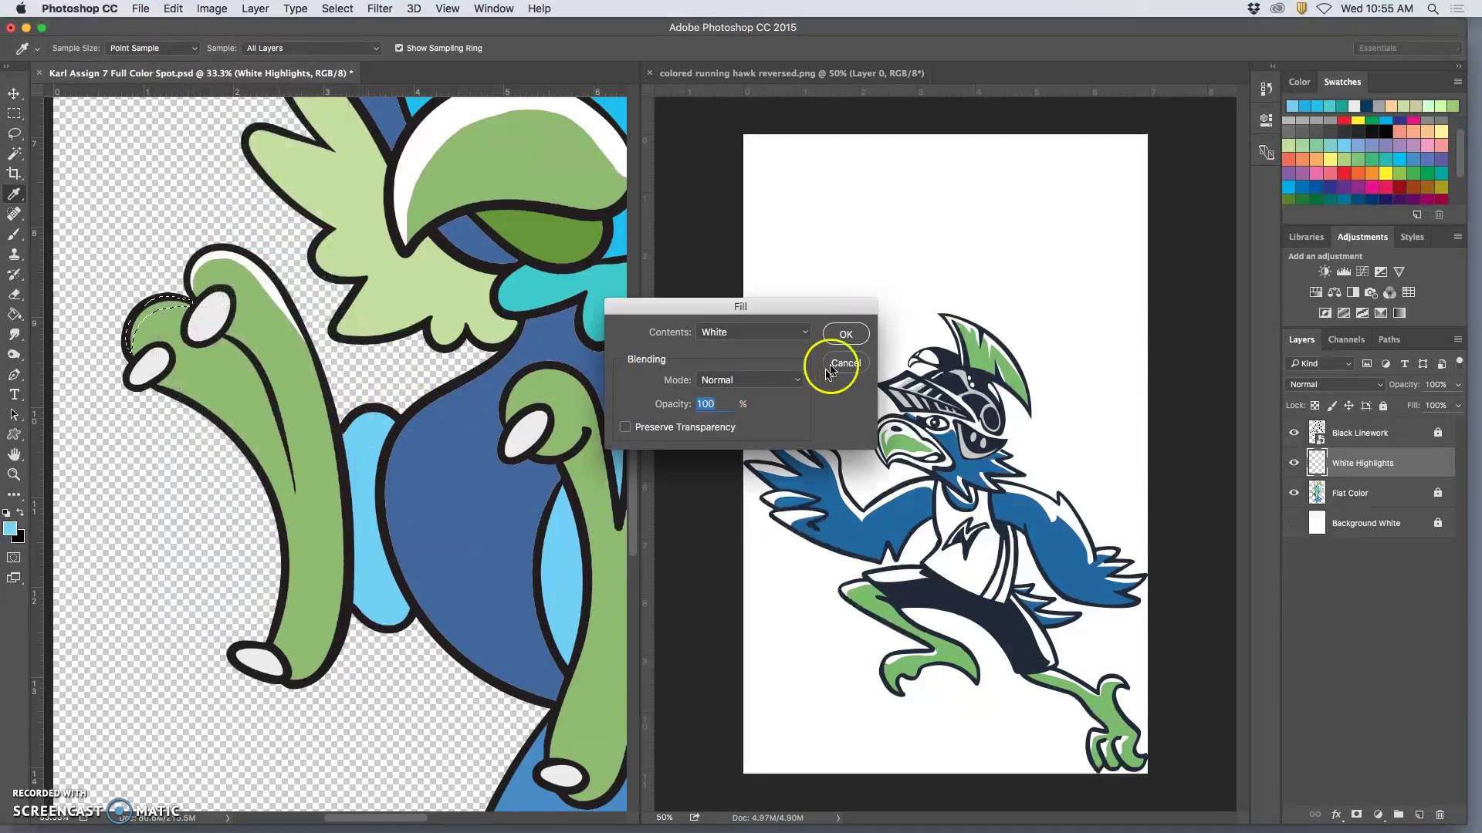
left_click(844, 334)
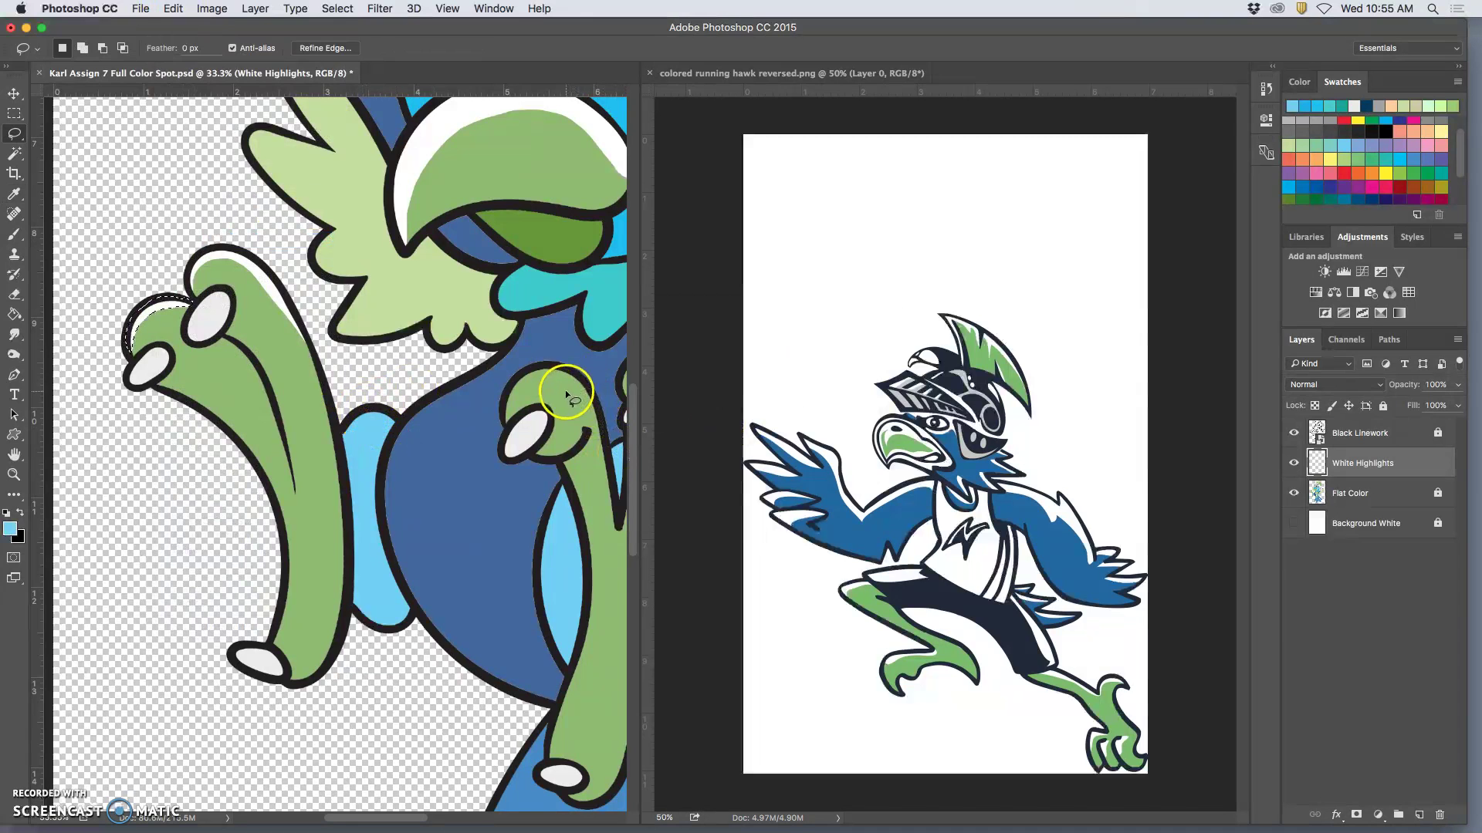
Lasso a strip continuing the raised leg's highlight down the edge facing the body and fill it with white.
left_click_drag(552, 400, 373, 328)
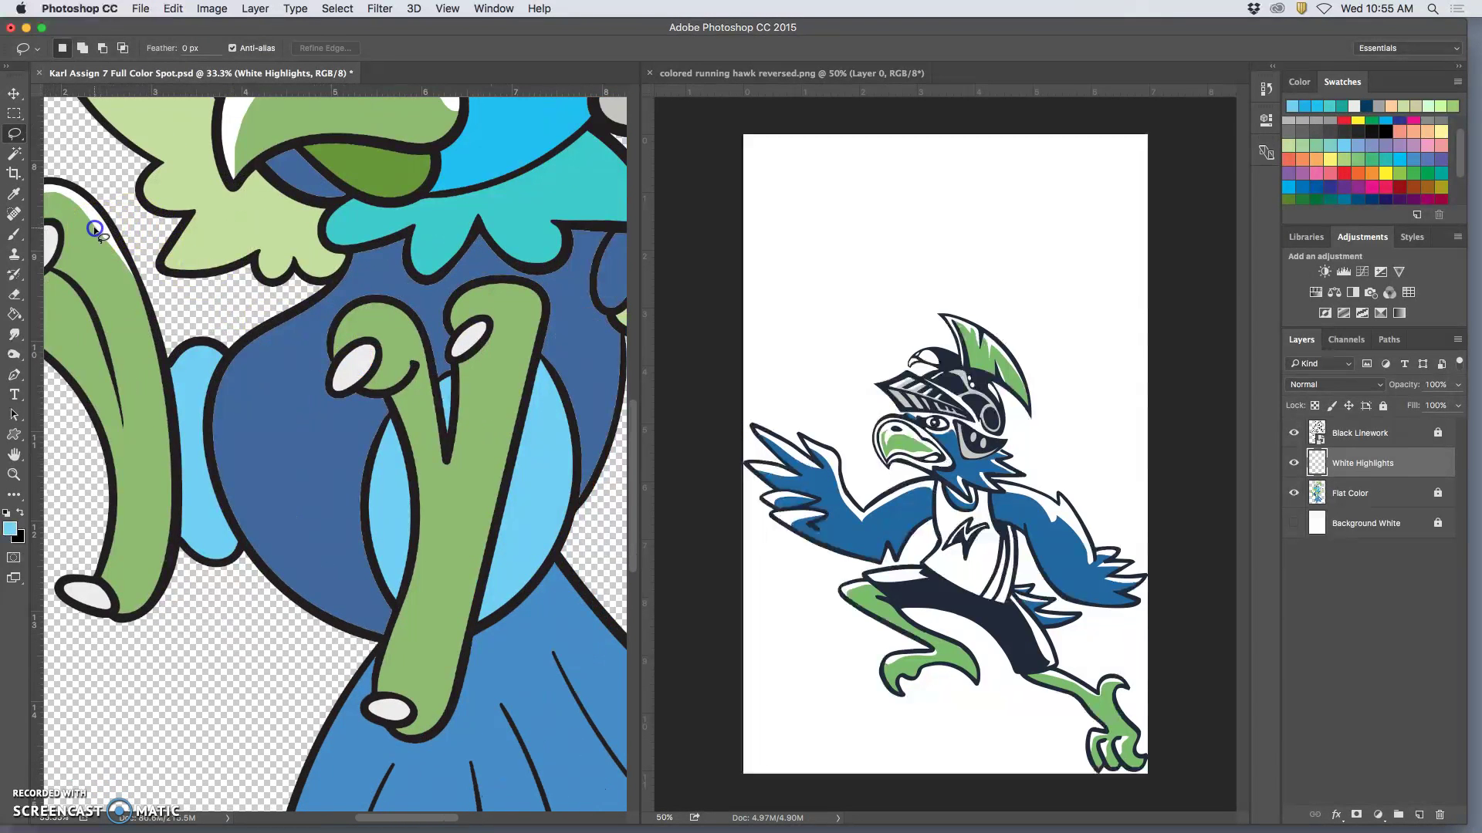
left_click_drag(123, 263, 88, 215)
left_click(173, 8)
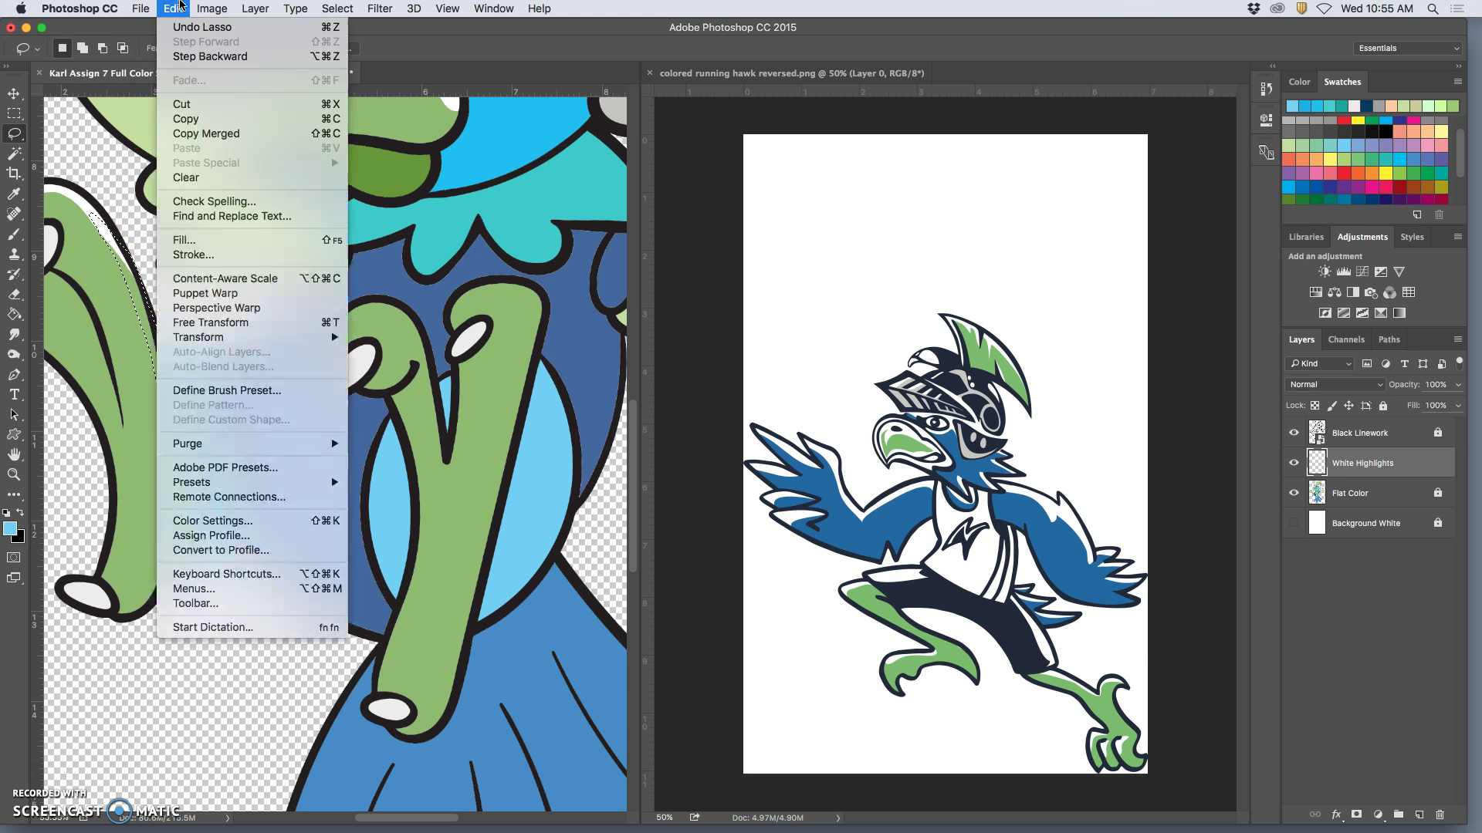
left_click(192, 239)
left_click(695, 347)
left_click(849, 333)
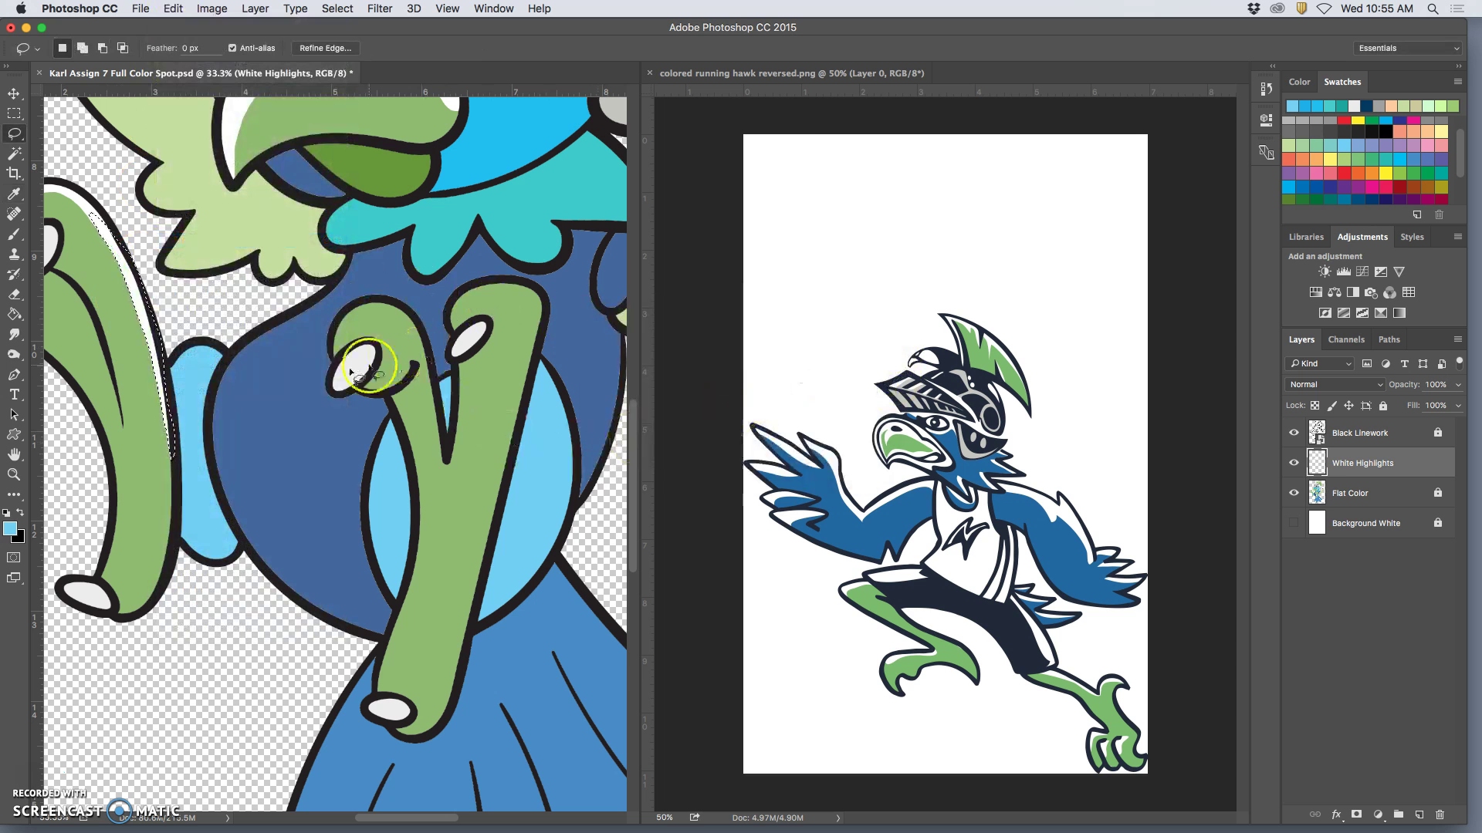
left_click(403, 299)
scroll(416, 301, "left", 5)
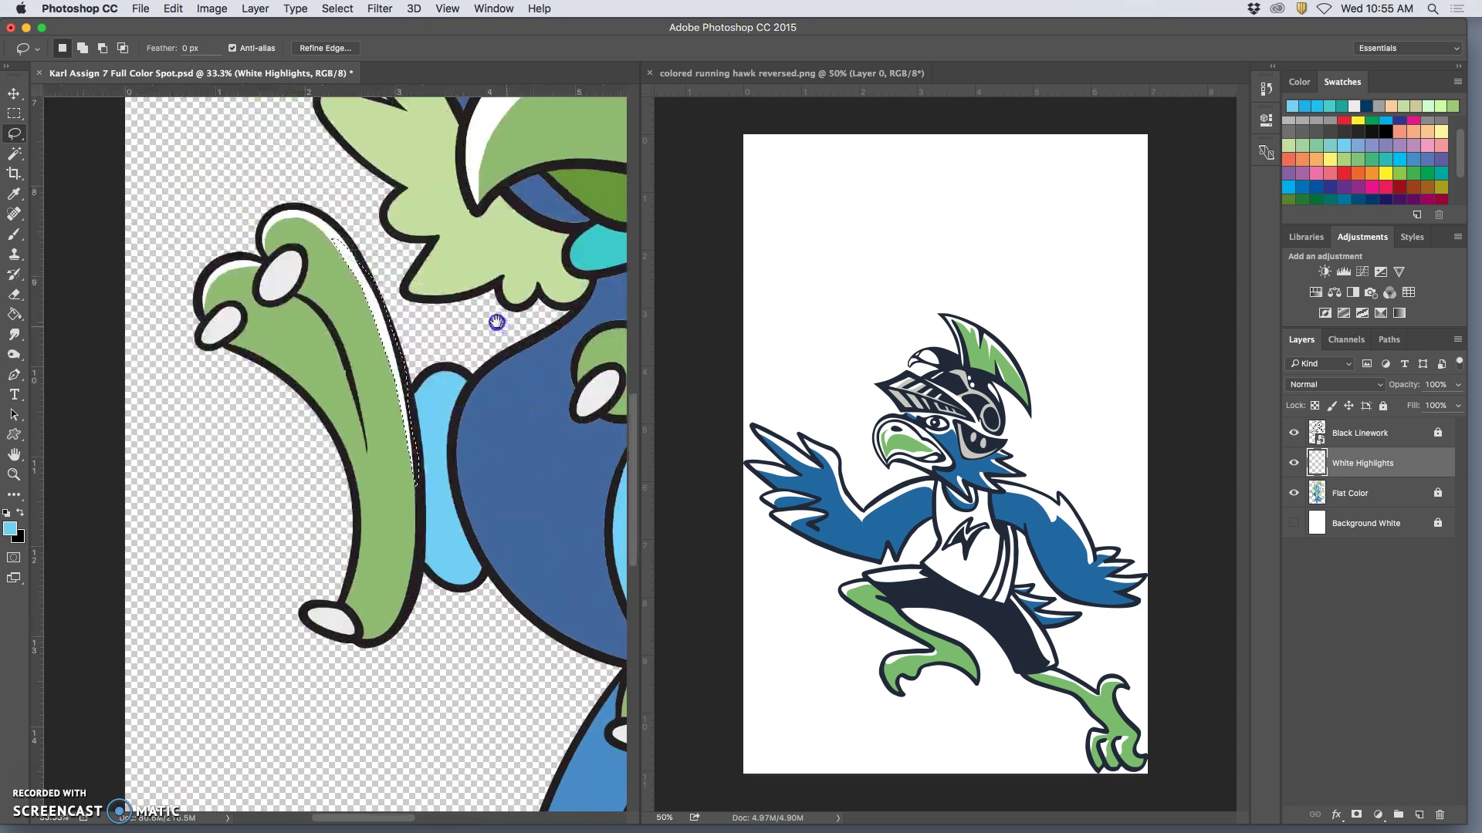
left_click_drag(415, 301, 350, 276)
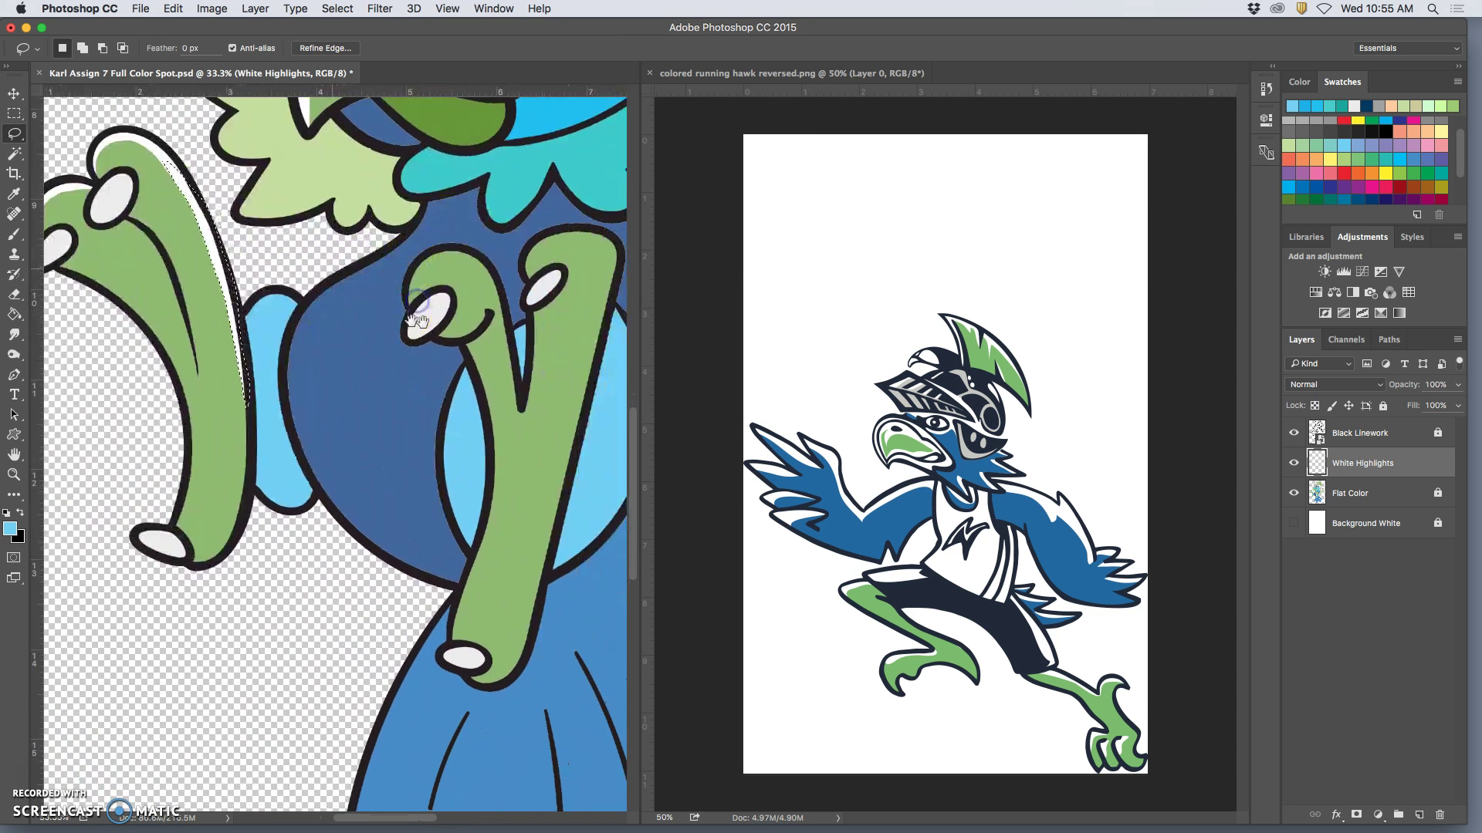
Lasso a highlight along the top of the front leg's outer toe and fill it with white at 100% opacity.
key("super+minus")
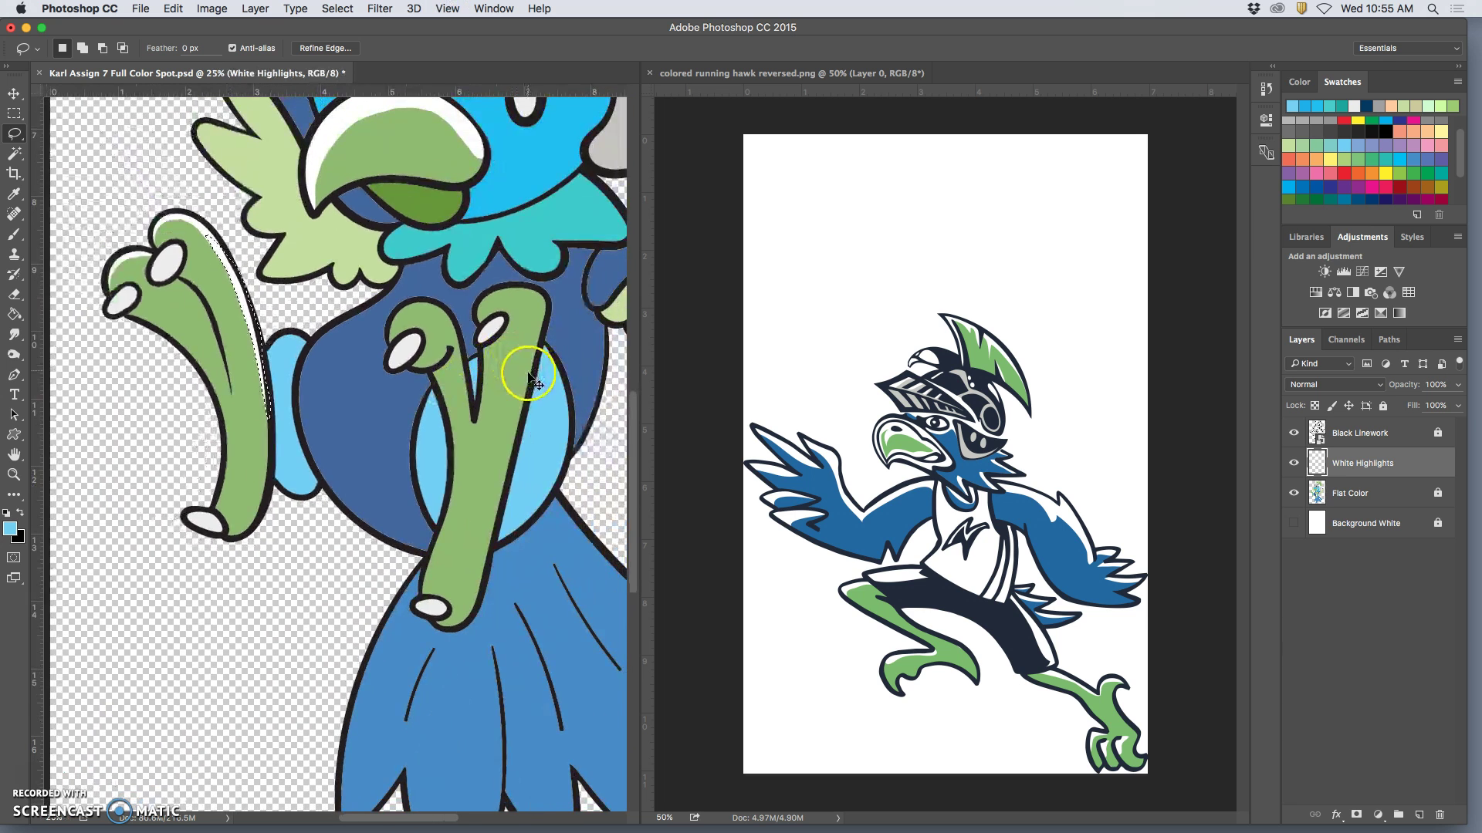
key("super+minus")
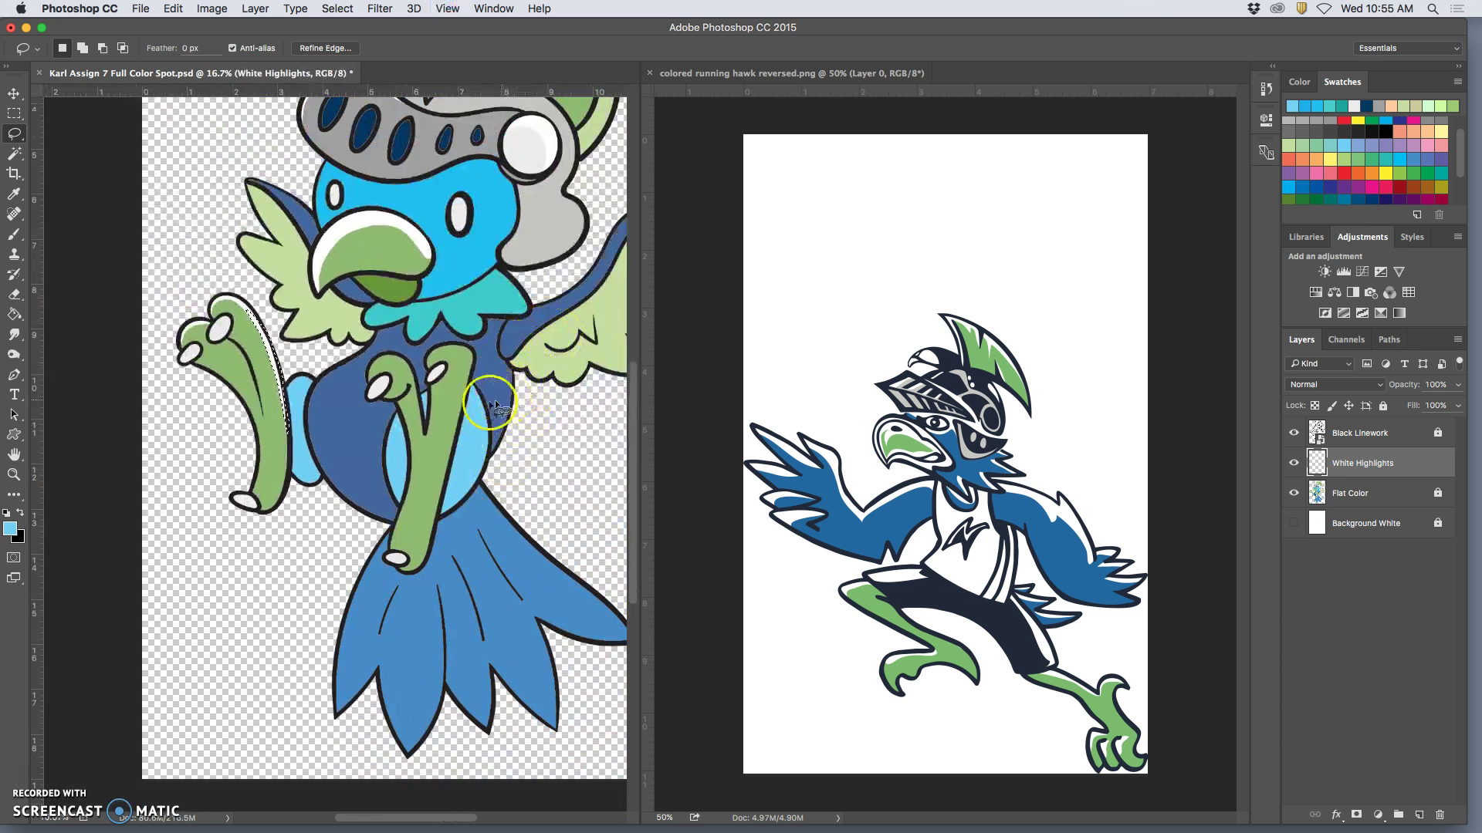
left_click(392, 355)
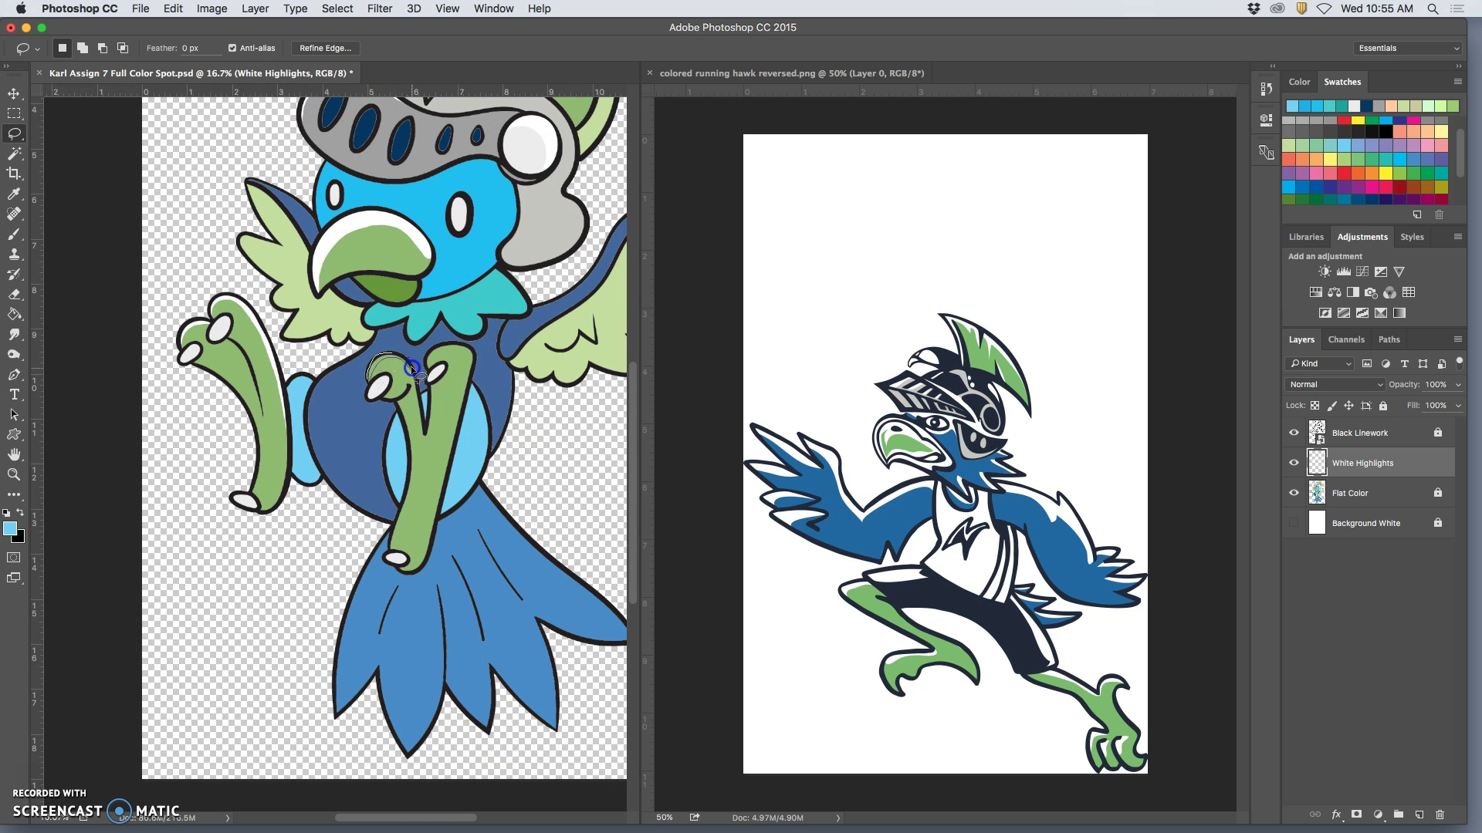
left_click_drag(393, 355, 411, 367)
left_click(173, 8)
left_click(173, 239)
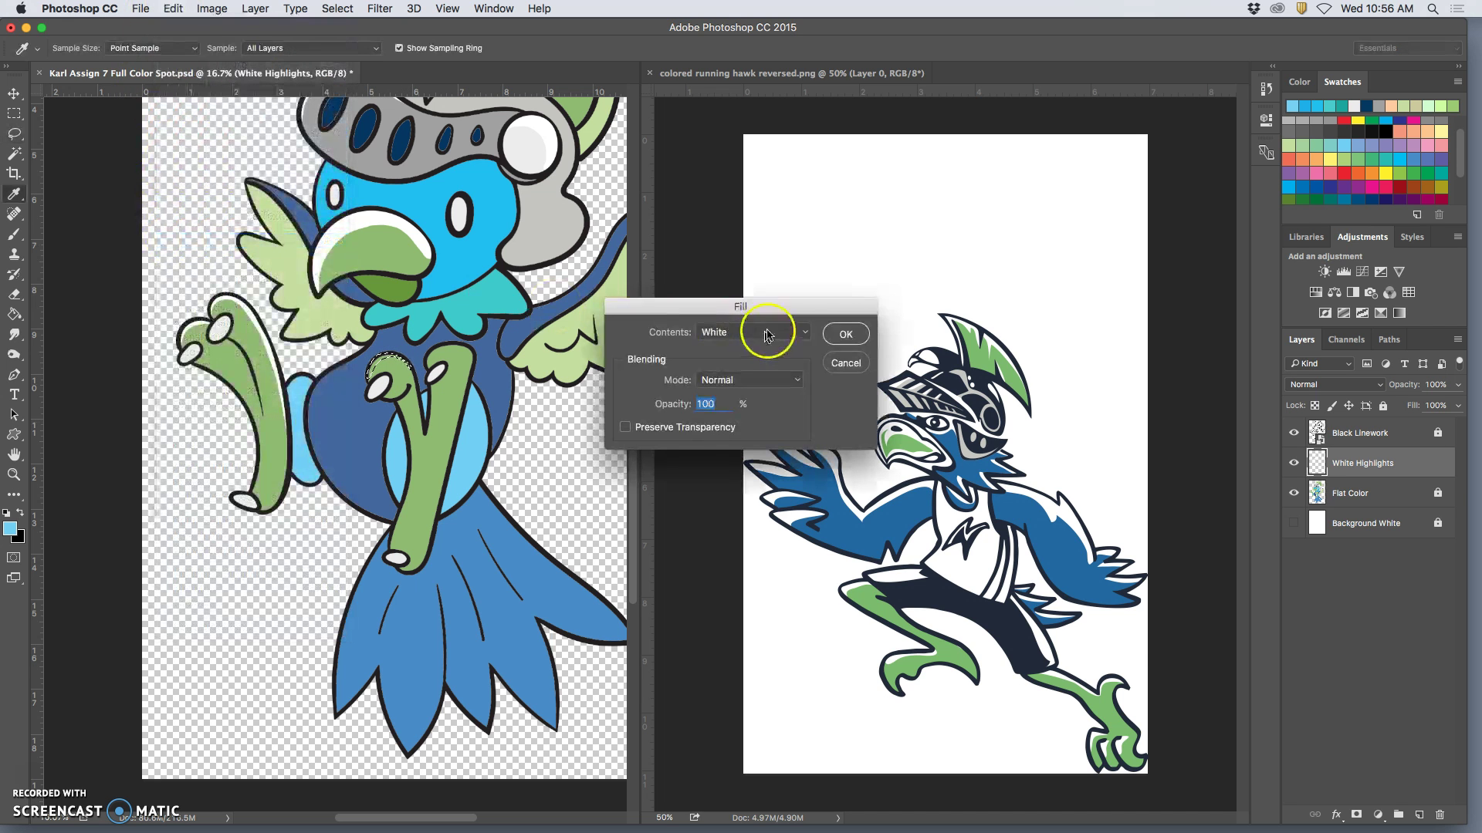
left_click(846, 334)
key("l")
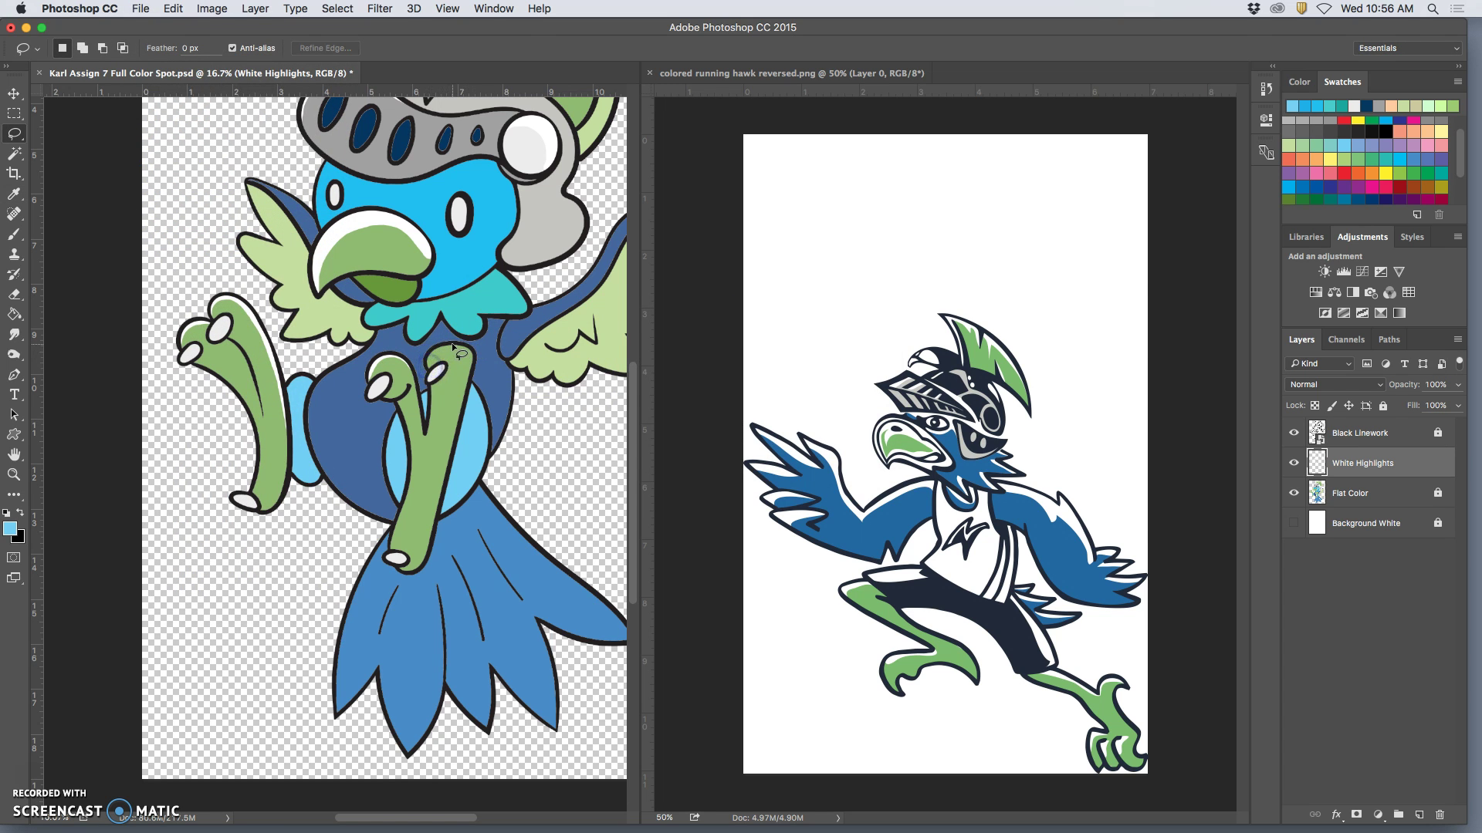
Lasso a highlight across the rounded top of the front leg's inner toe, fill it with white at 100% opacity and deselect.
key("super+equal")
key("super+equal")
left_click_drag(463, 339, 376, 390)
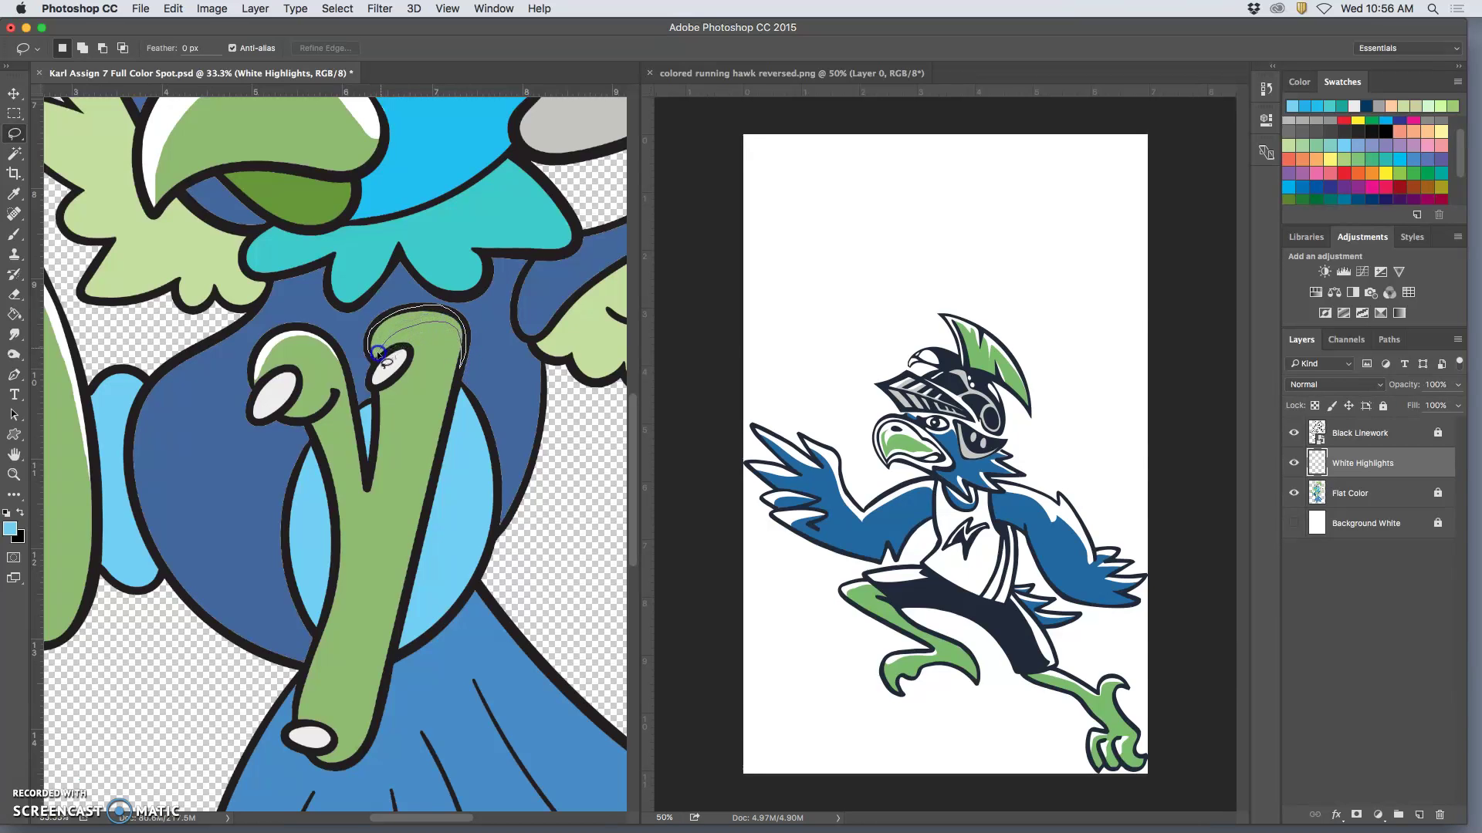
left_click_drag(370, 357, 372, 360)
left_click(173, 8)
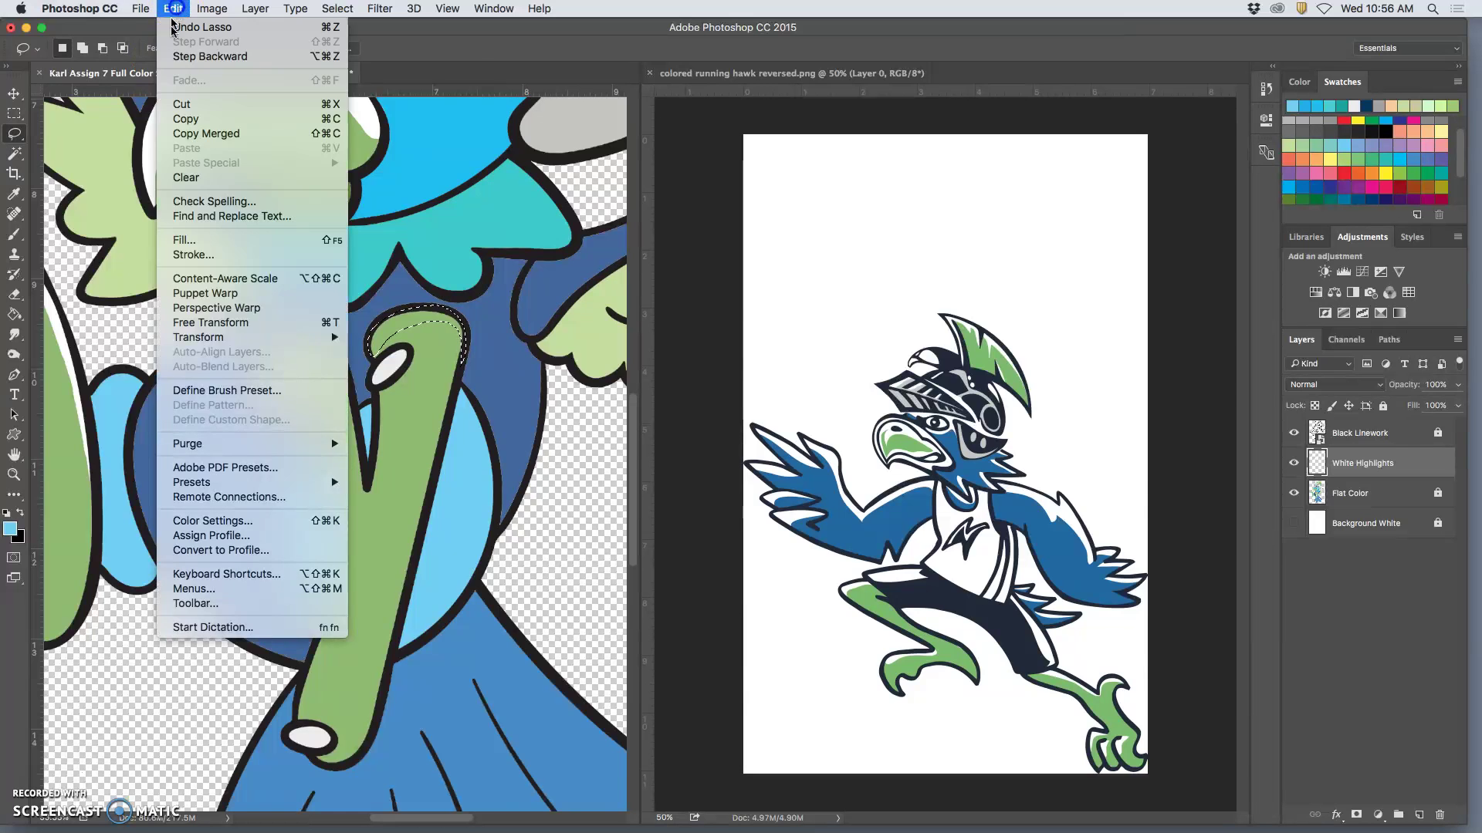
left_click(183, 240)
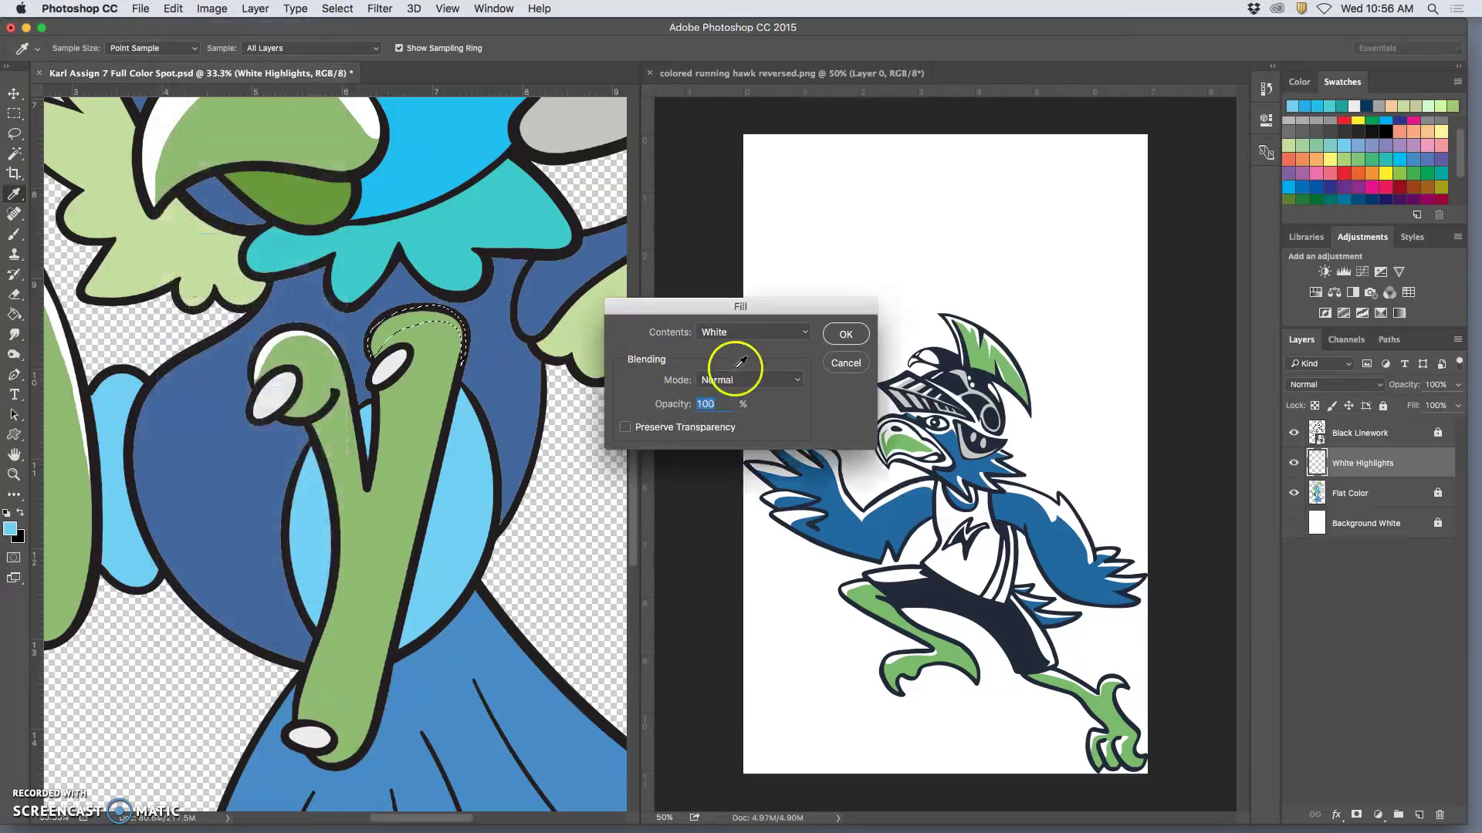
left_click(842, 333)
key("super+d")
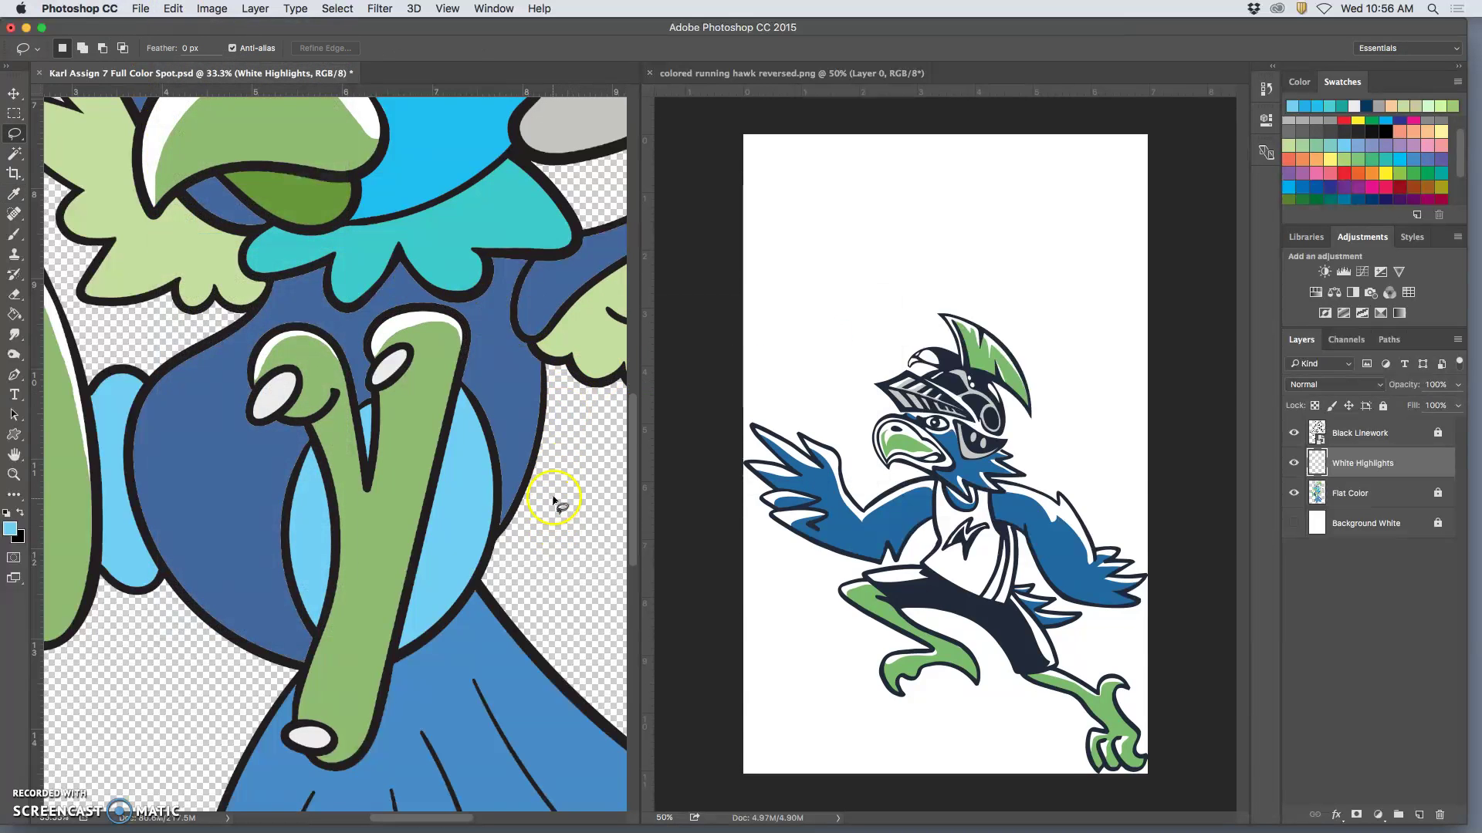
Lasso a highlight along the curved, pointed rim beneath the helmet's green crest, fill it with white and deselect.
key("super+minus")
key("super+minus")
key("super+minus")
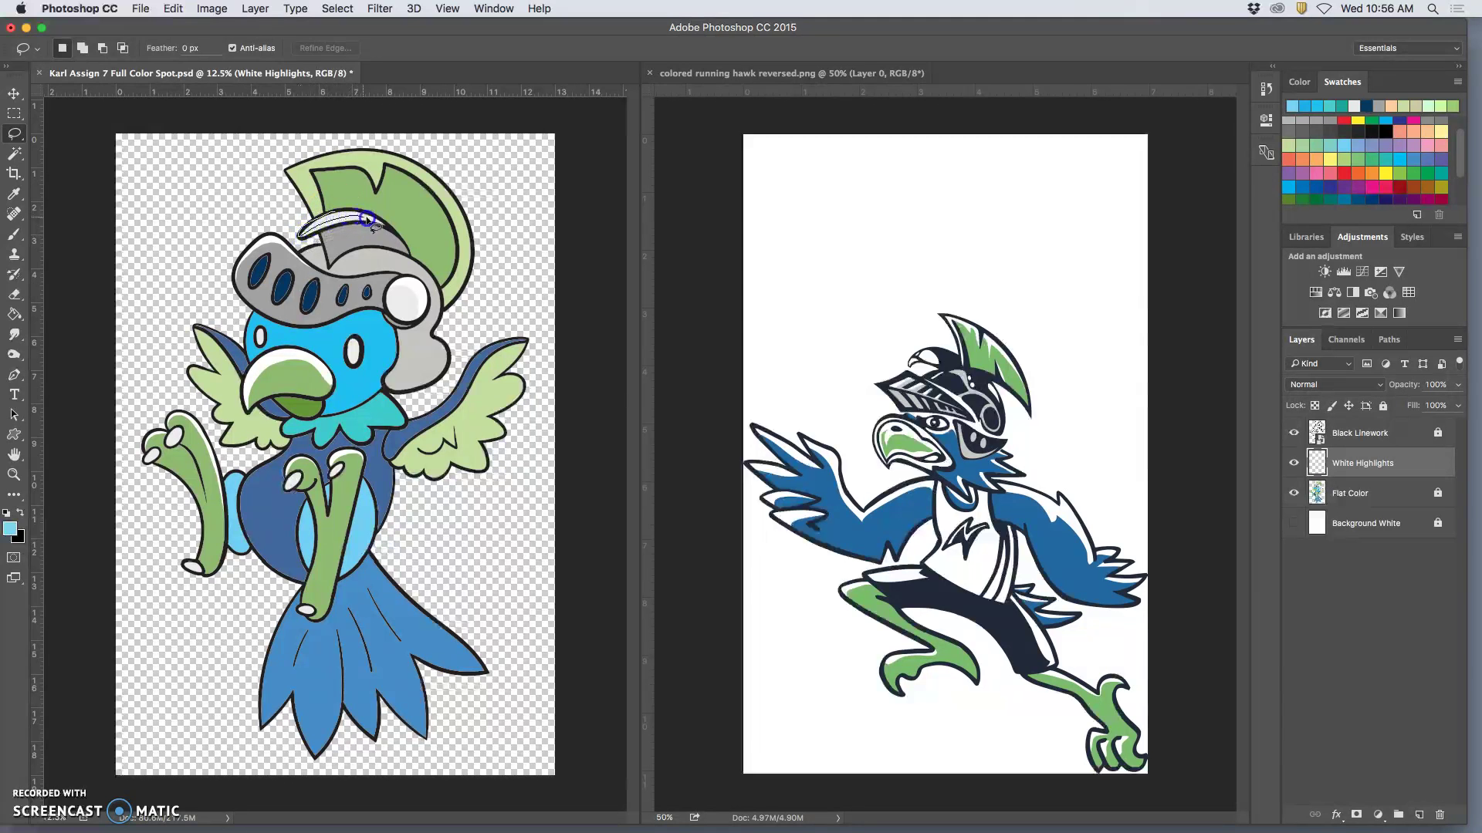
left_click_drag(332, 211, 333, 212)
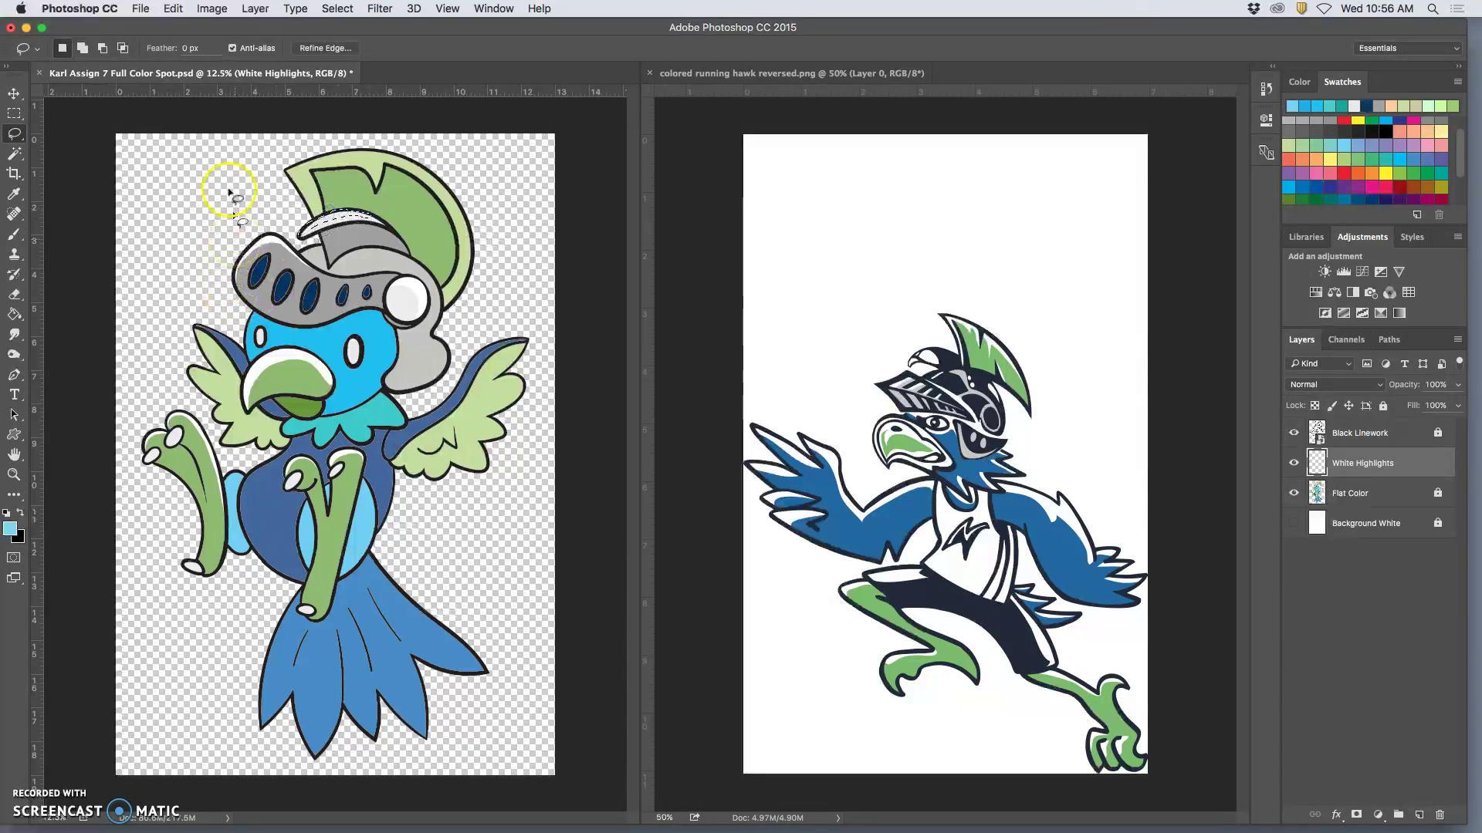
left_click(173, 9)
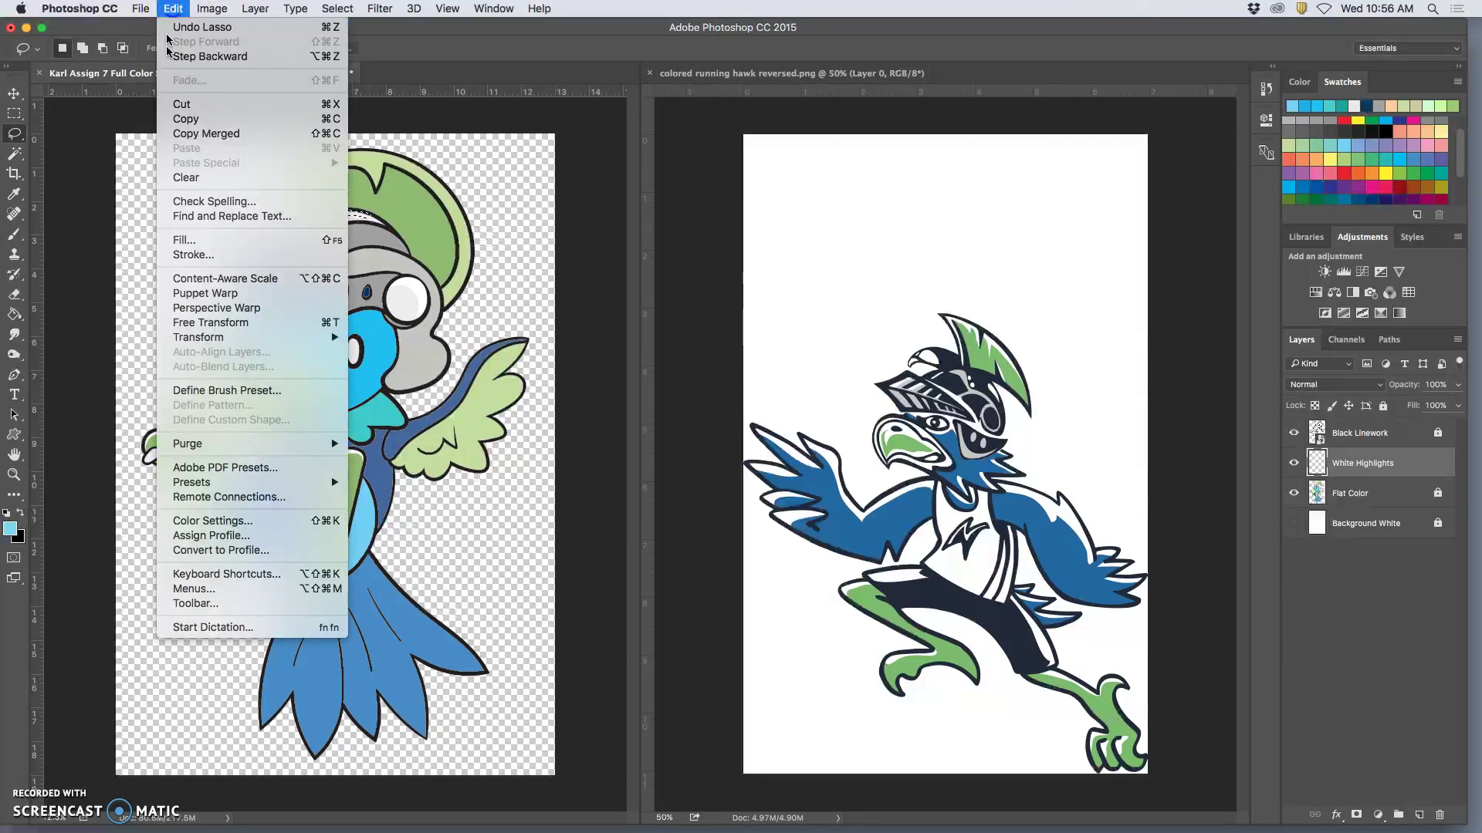
left_click(181, 240)
left_click(852, 331)
key("super+d")
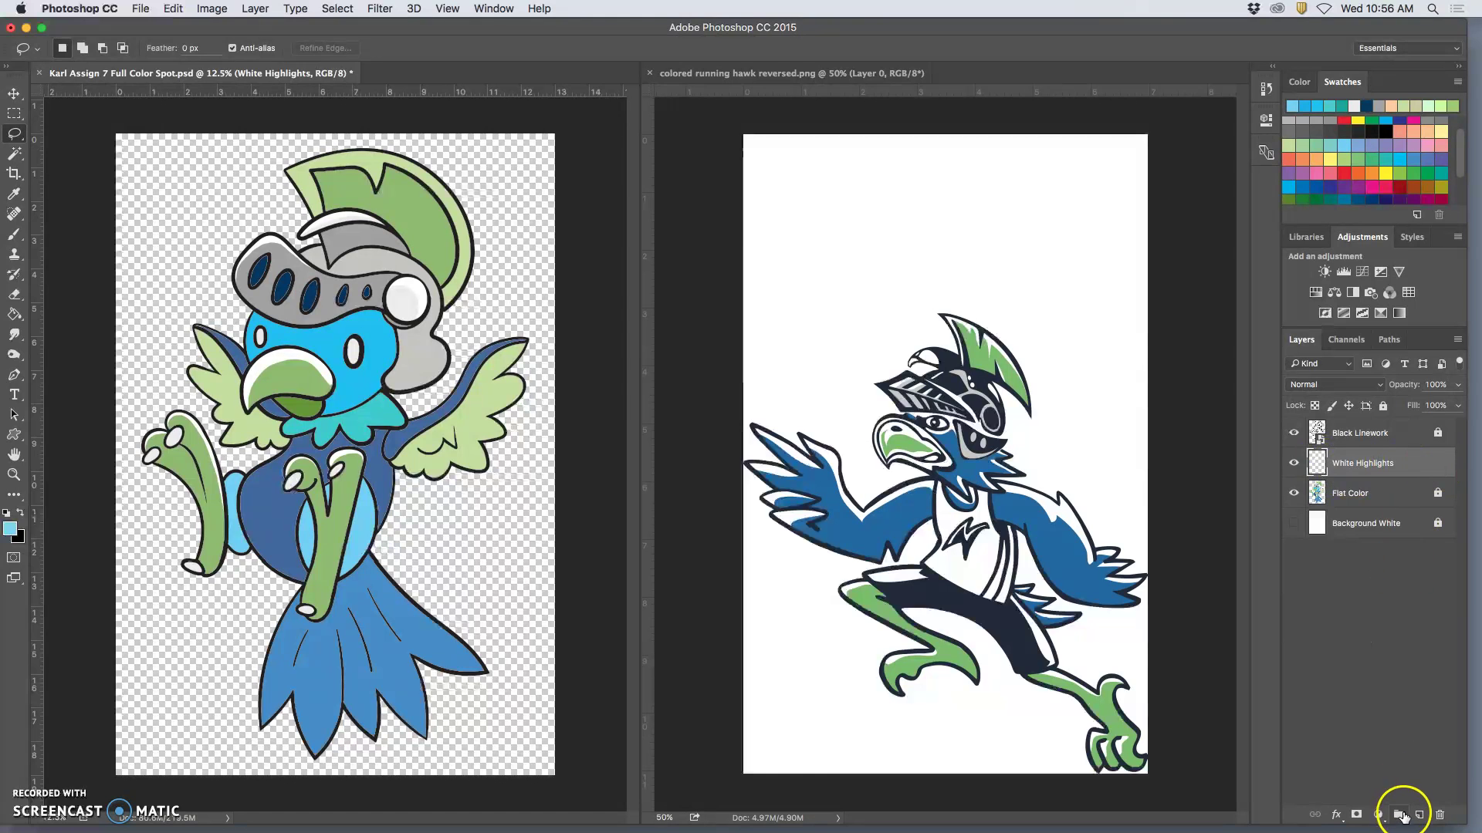
Lock the White Highlights layer and add a layer above it named Black Full Bleed Shadows.
left_click(1439, 815)
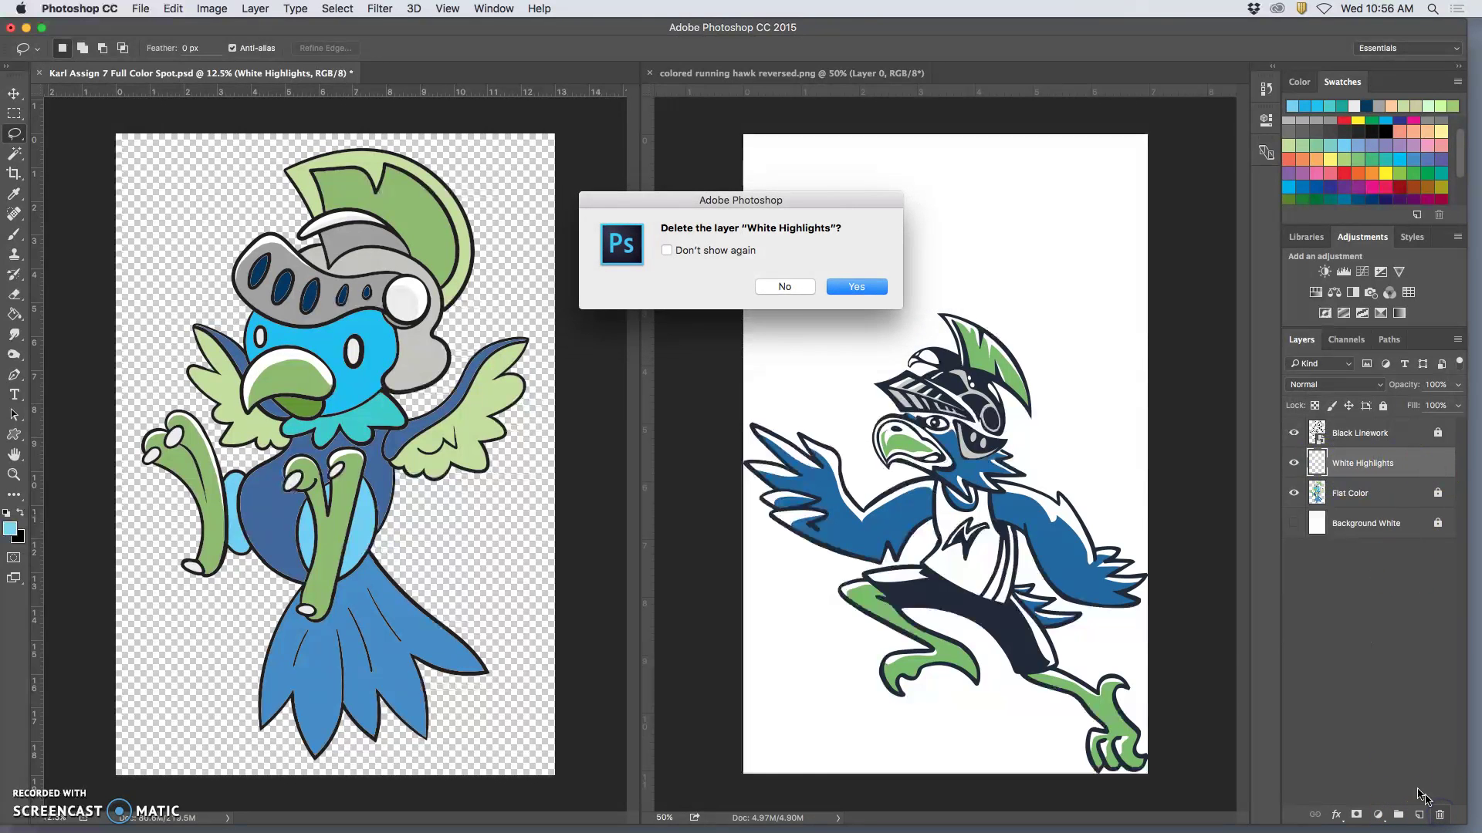
left_click(806, 287)
left_click(1383, 406)
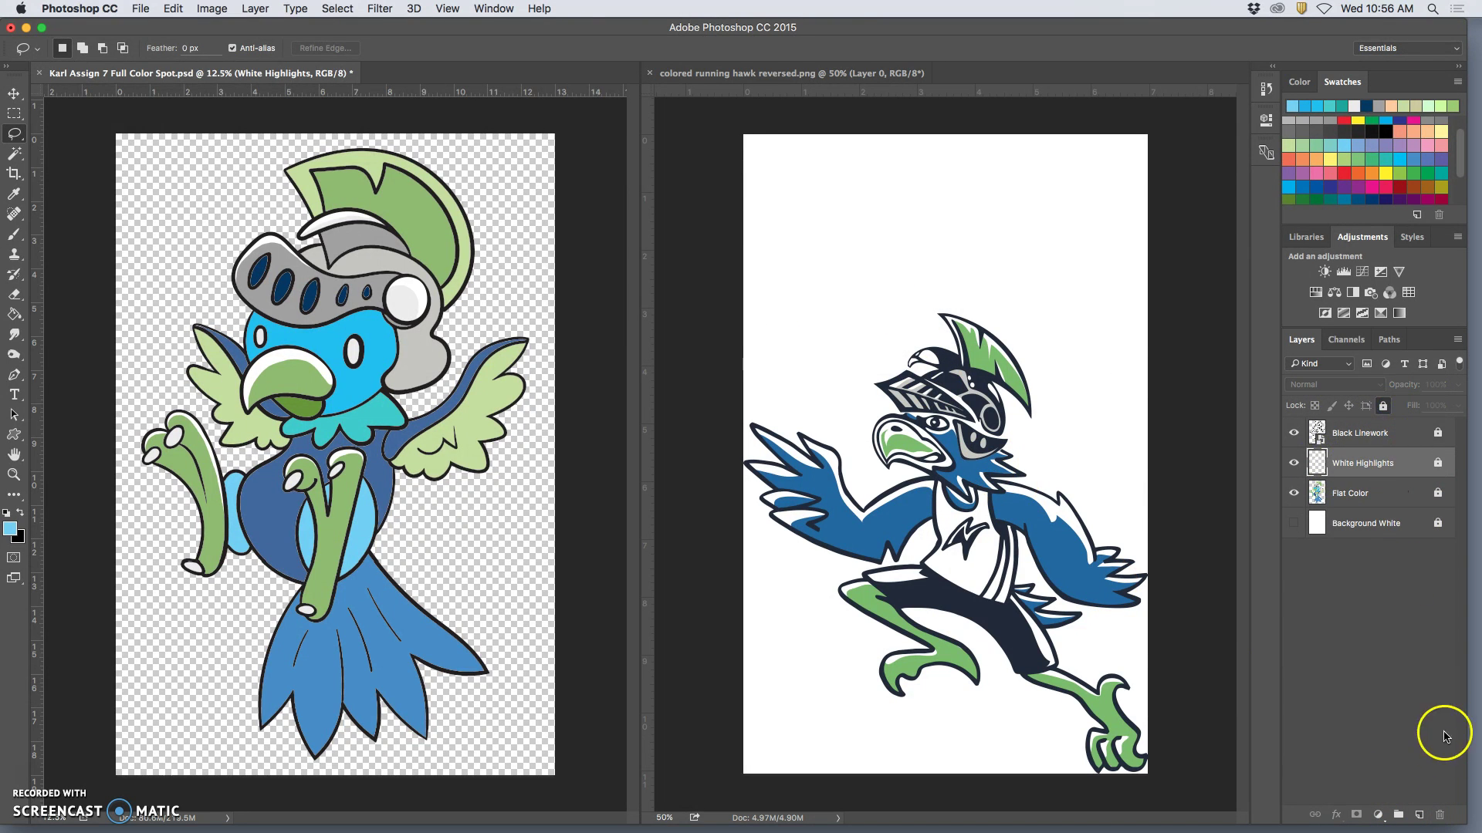
left_click(1419, 815)
left_click(1345, 467)
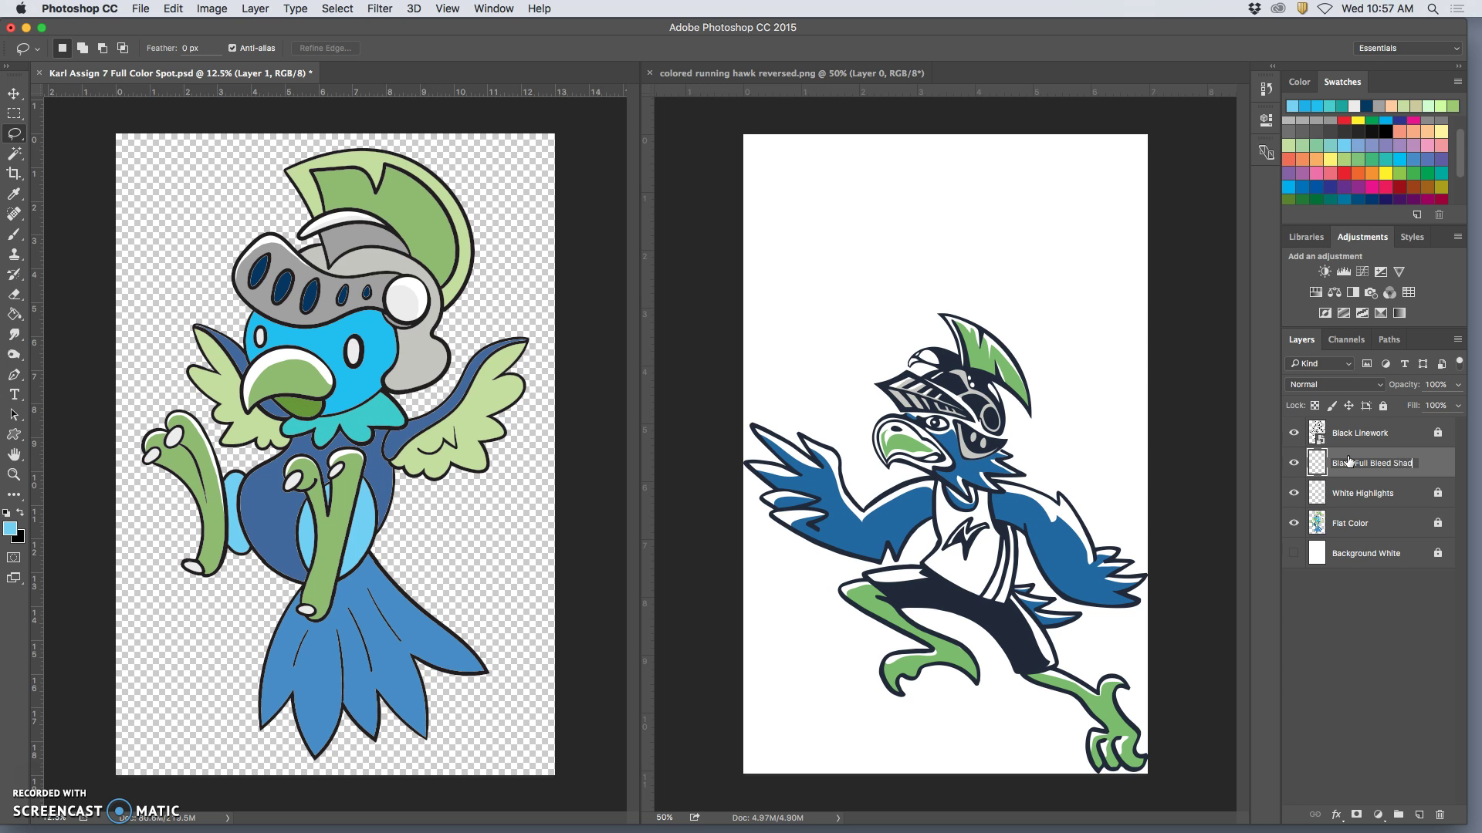
left_click(529, 321)
left_click(855, 287)
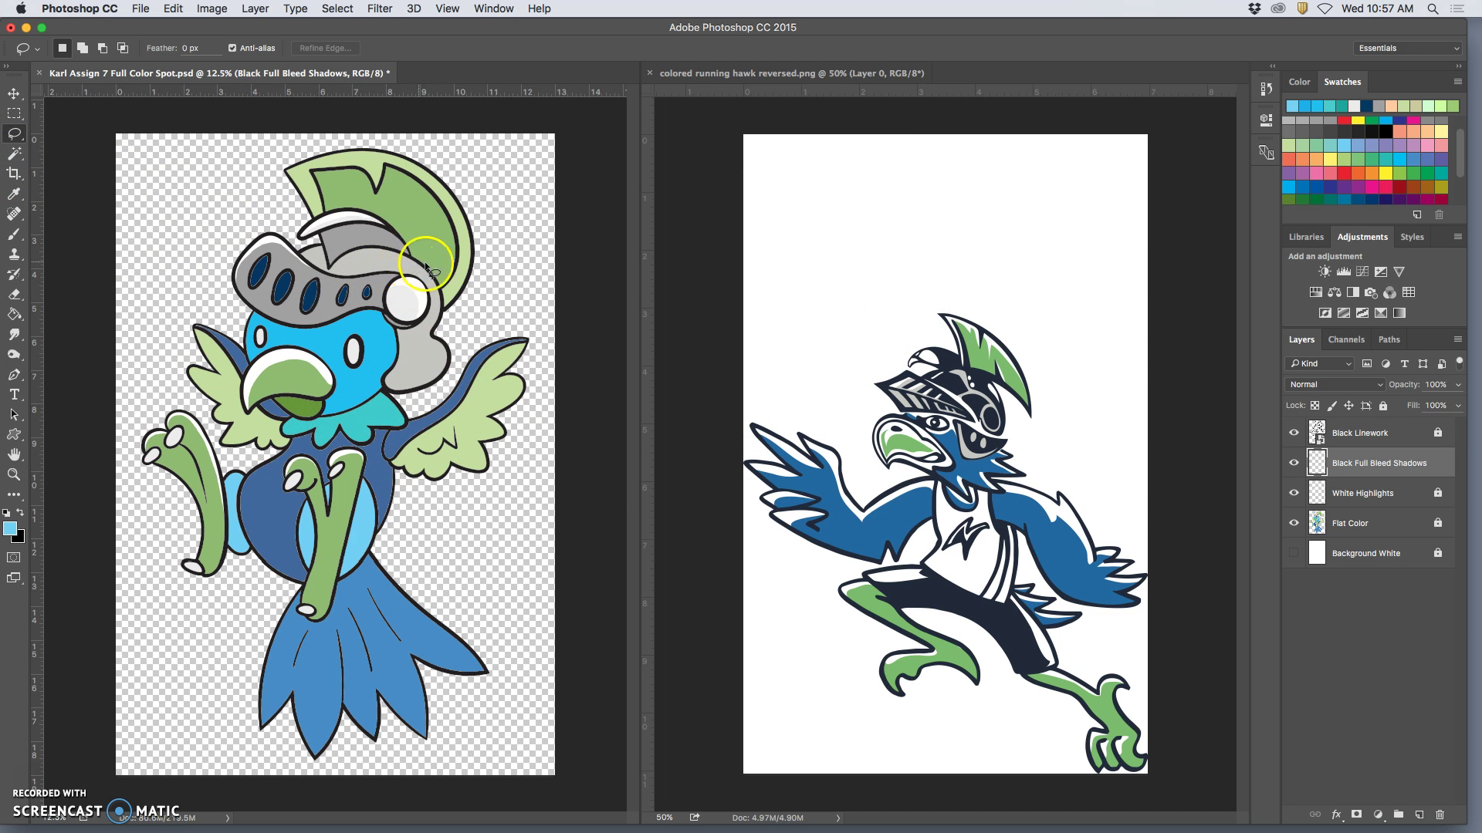
Lasso a shadow shape inside the dark grey helmet section under the curved rim and fill it with black at 100% opacity.
left_click_drag(343, 225, 343, 225)
left_click(173, 8)
left_click(179, 241)
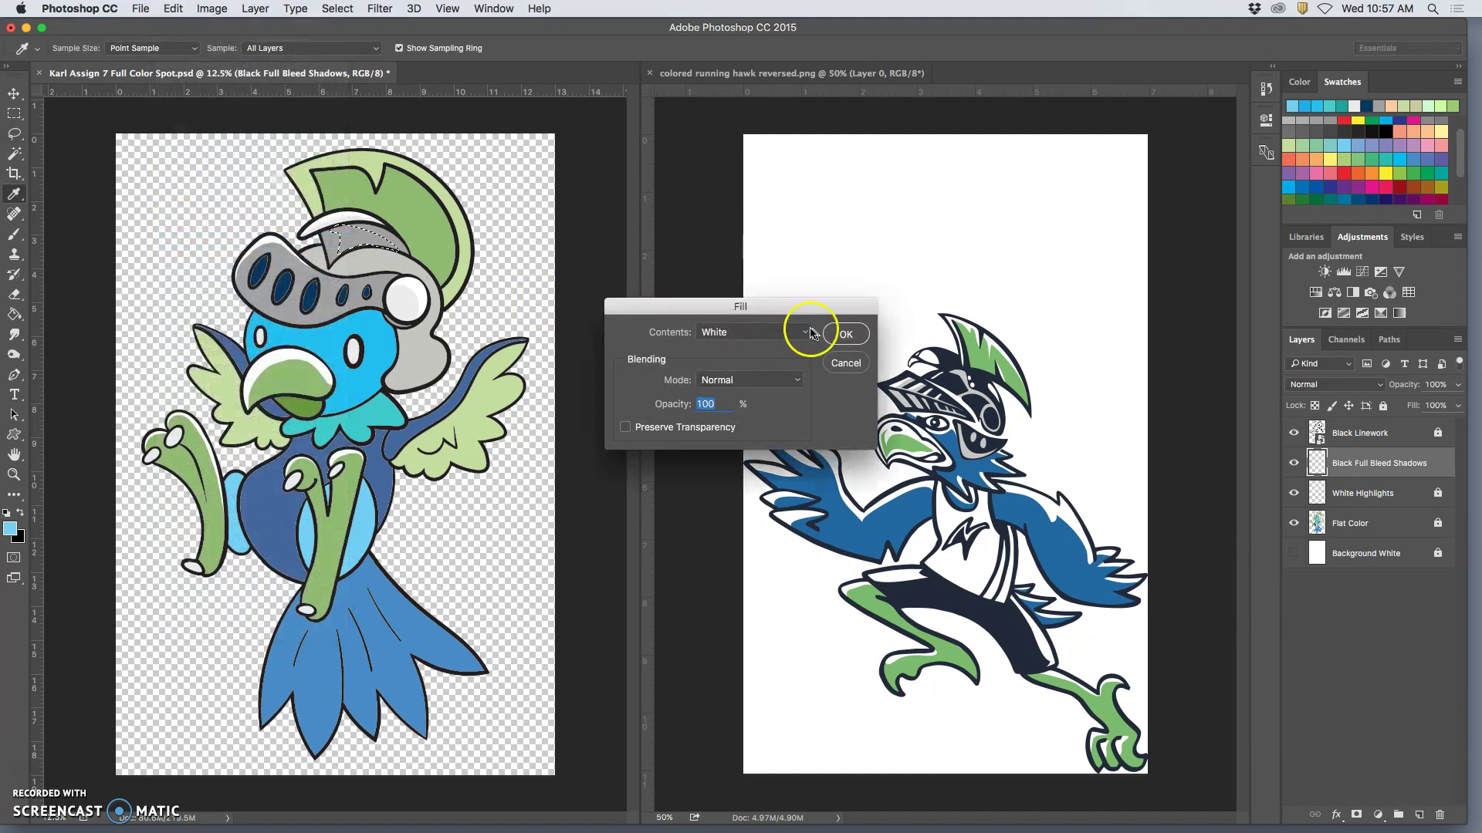
left_click(799, 332)
left_click(768, 305)
left_click(846, 333)
key("l")
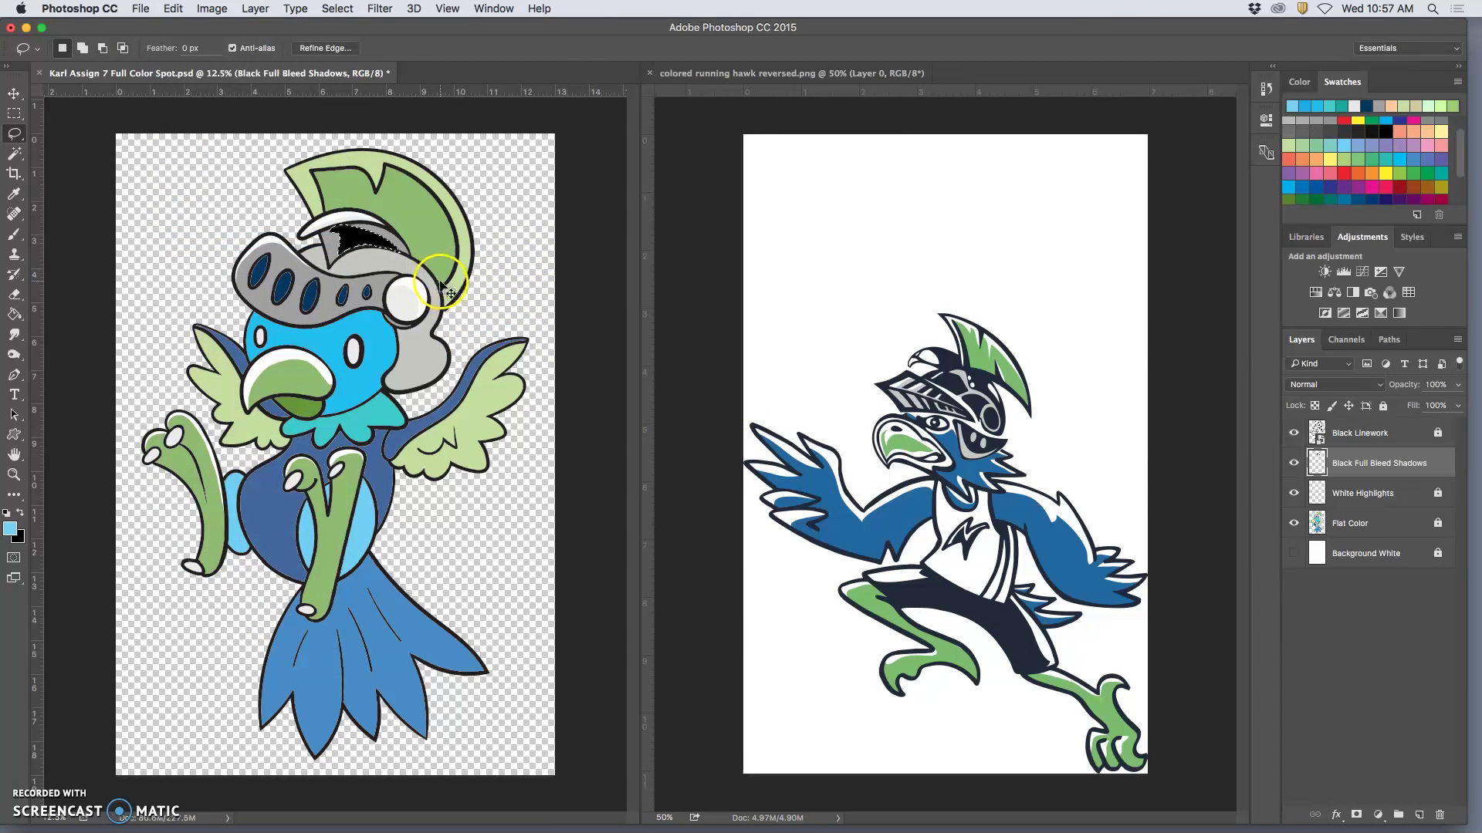
Lasso the gap along the lower edge of the helmet's black shadow, fill it with black and deselect.
key("super+equal")
key("super+equal")
key("super+equal")
scroll(413, 387, "up", 5)
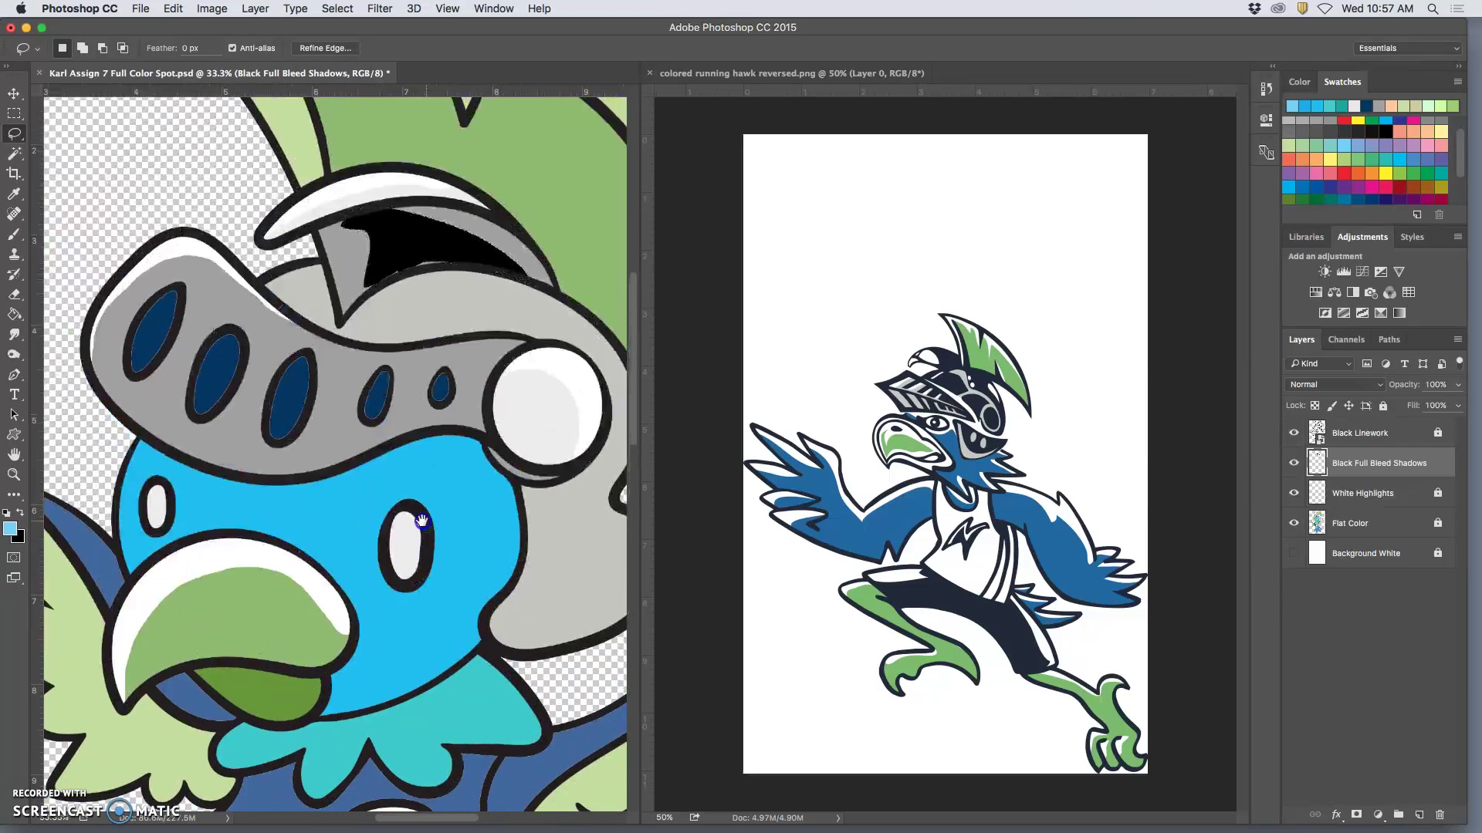
left_click(385, 267)
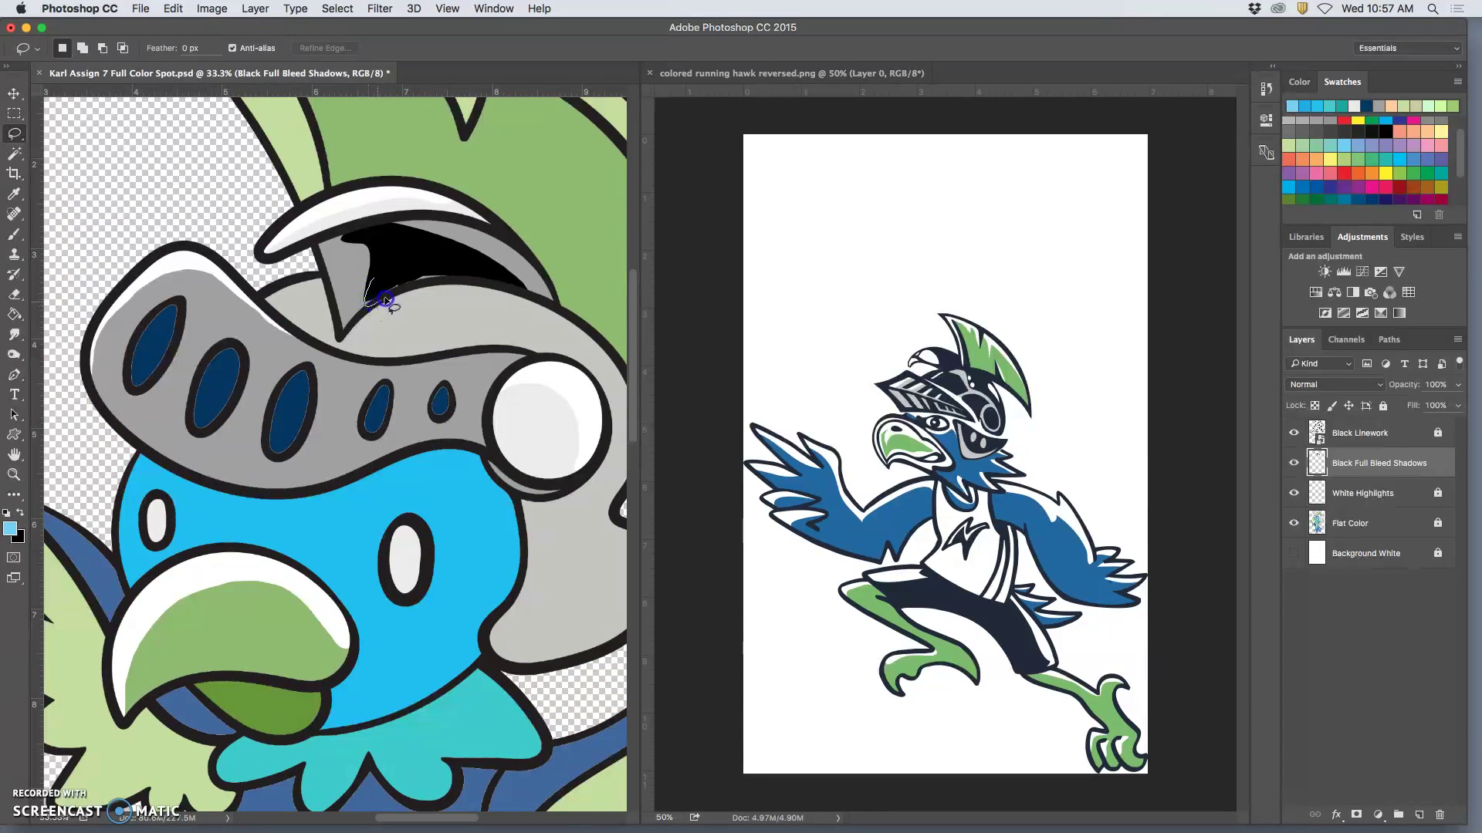
left_click_drag(391, 276, 369, 303)
left_click(173, 9)
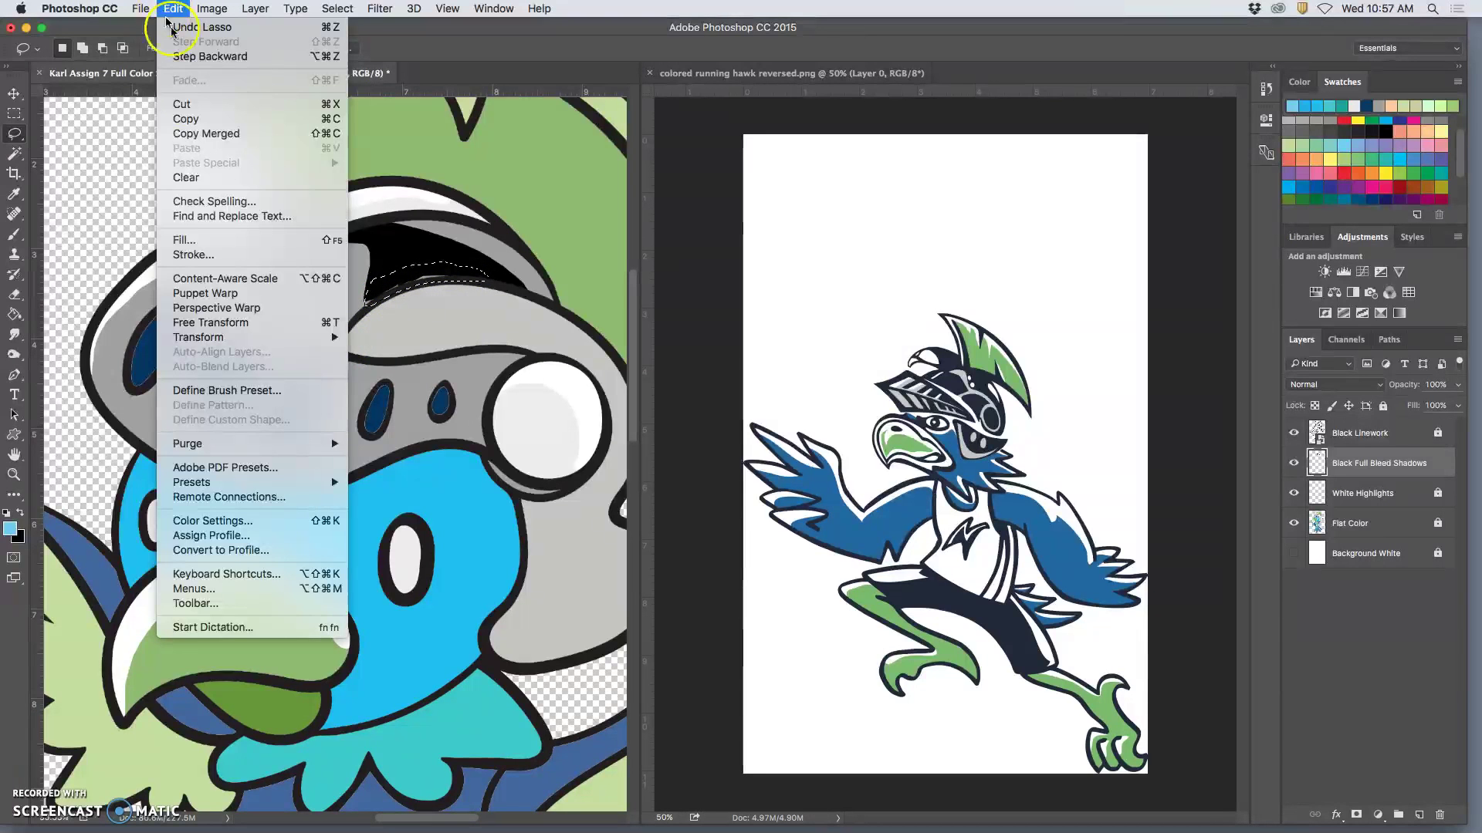
left_click(192, 255)
left_click(845, 334)
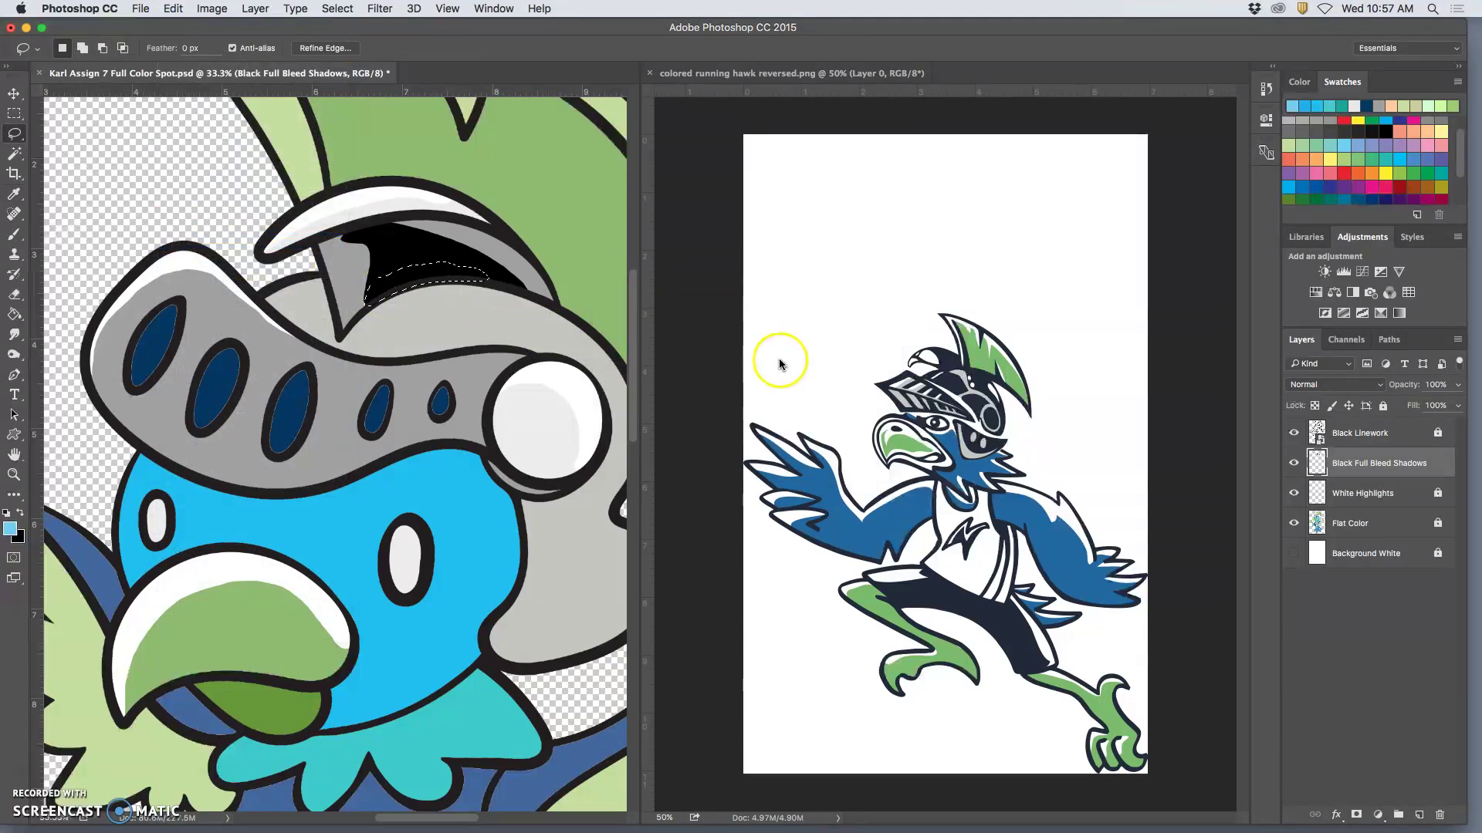
key("super+d")
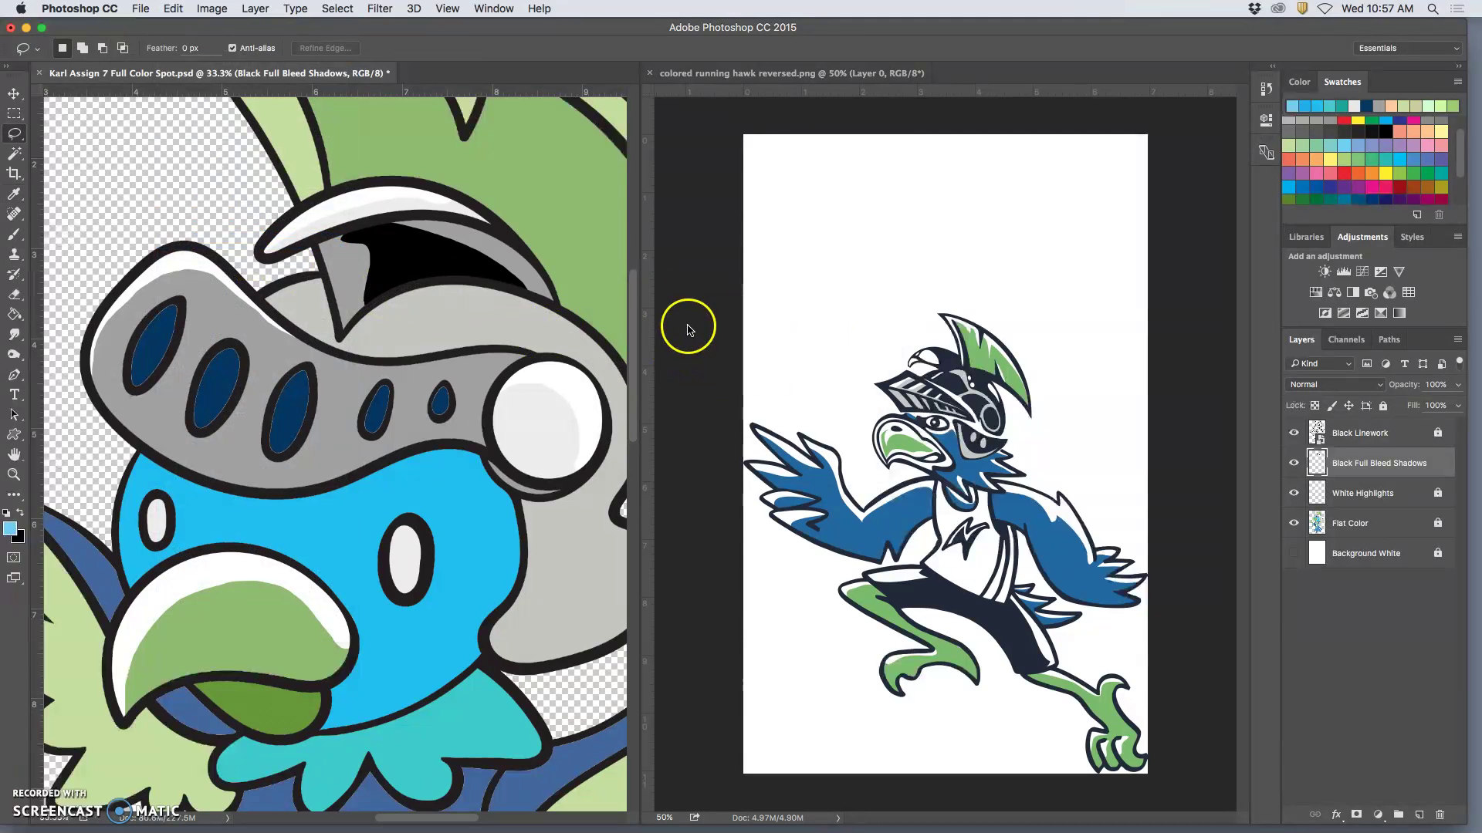
Warp the helmet's black shadow so its ends stretch outward within the grey section, and apply the transformation.
key("super+minus")
key("super+minus")
key("super+minus")
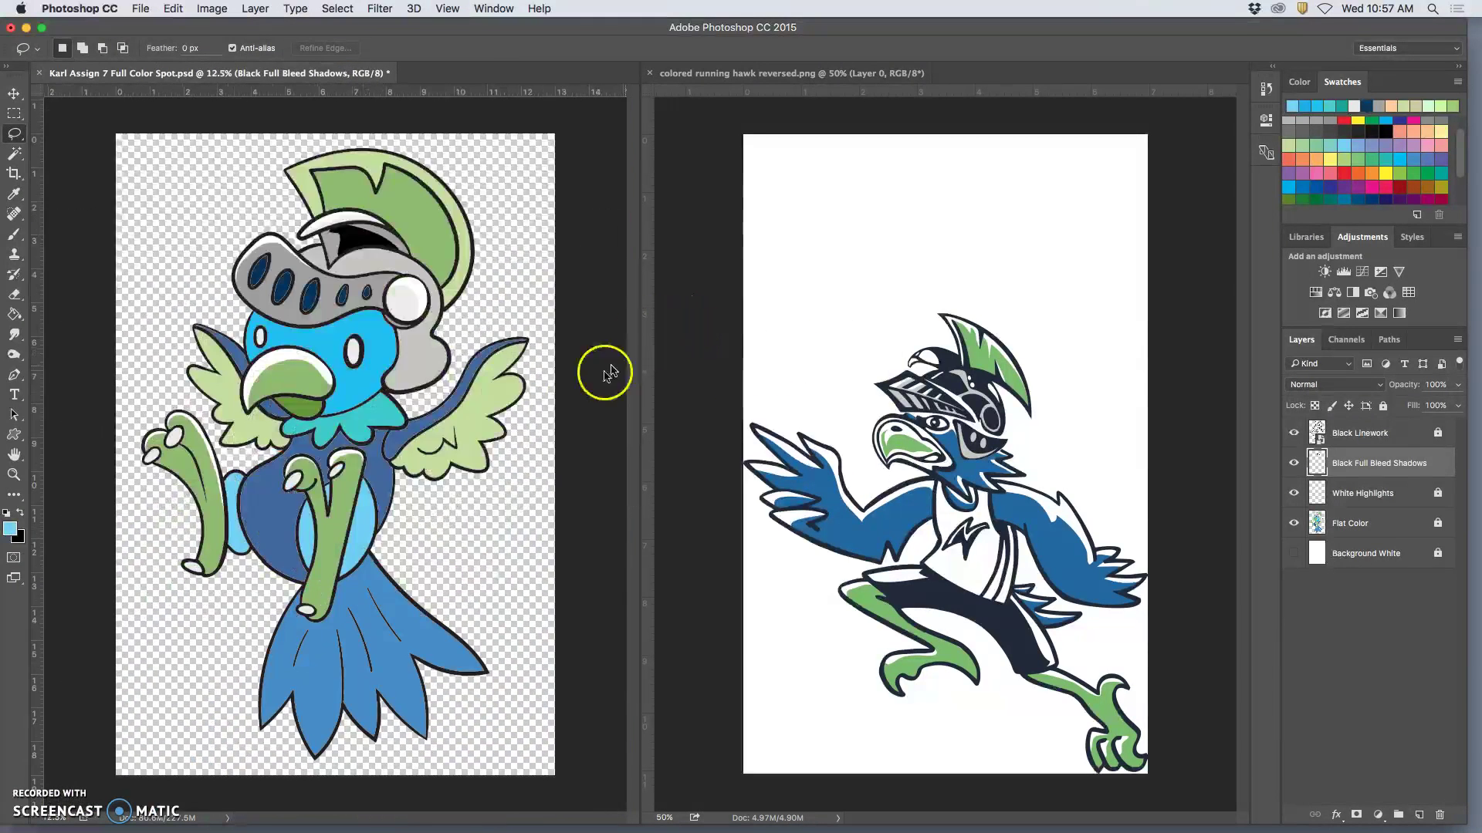
key("super+t")
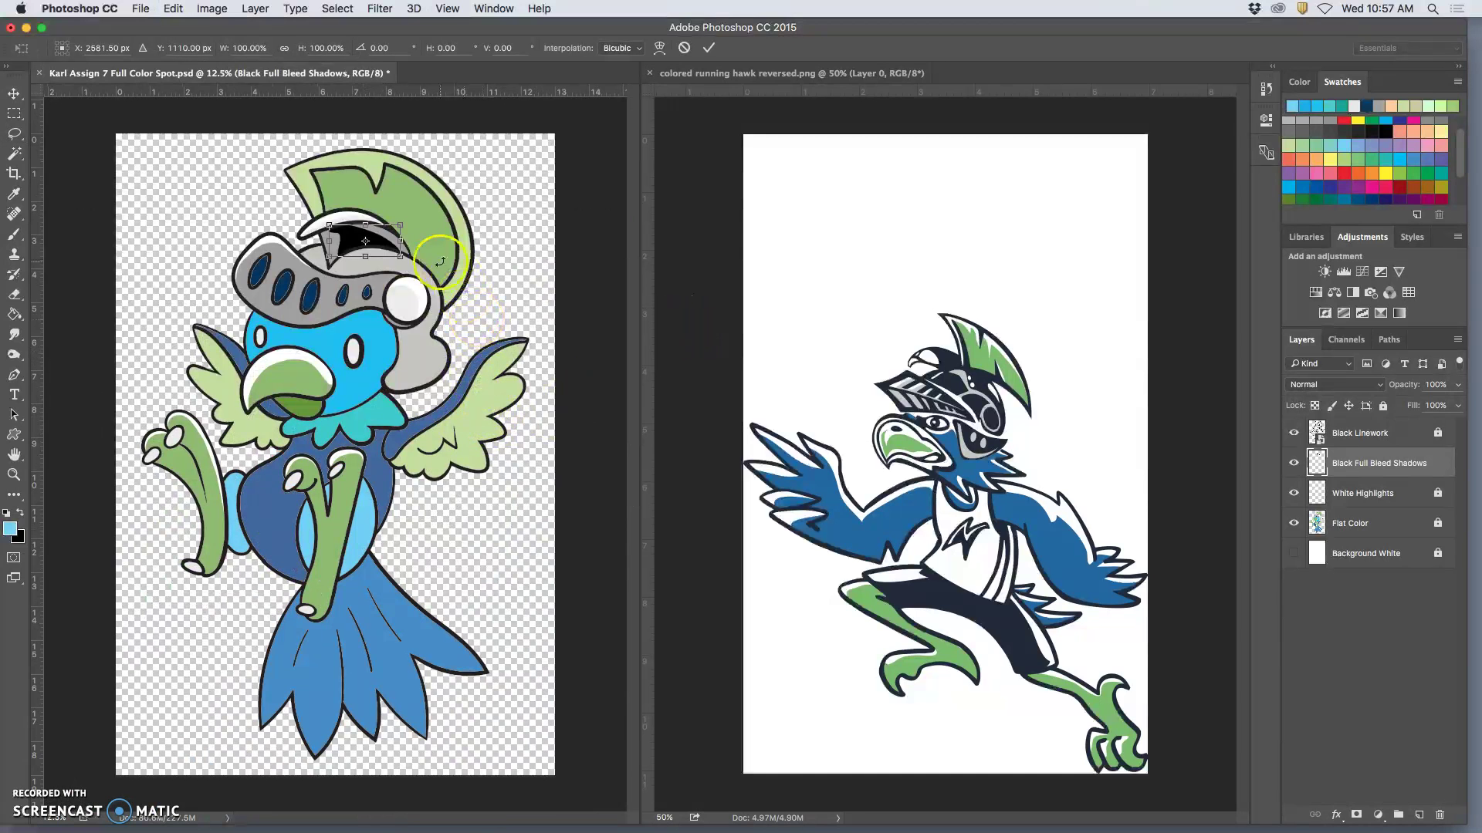
right_click(390, 243)
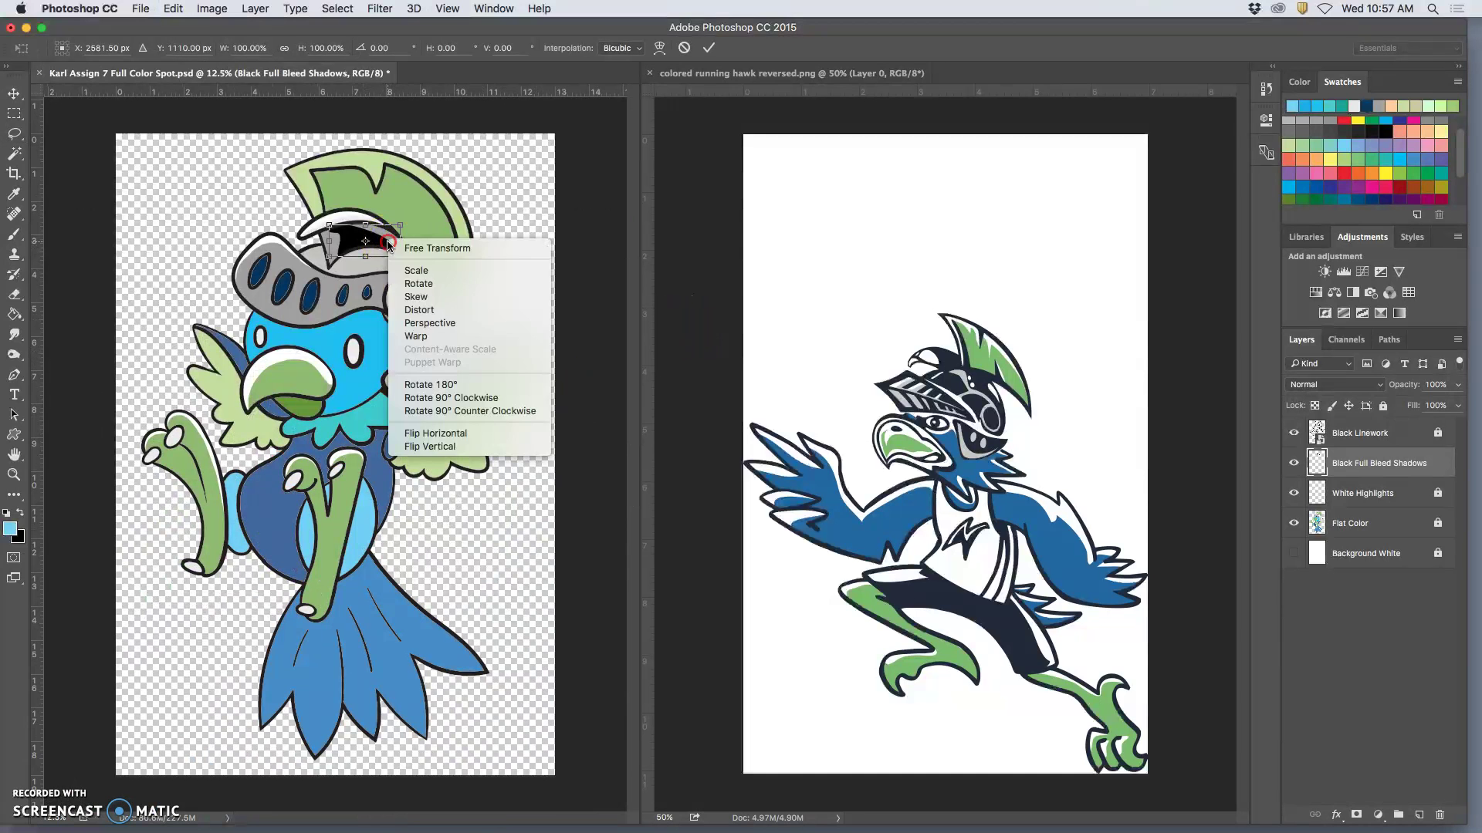
left_click(417, 337)
key("super+plus")
key("super+plus")
key("super+plus")
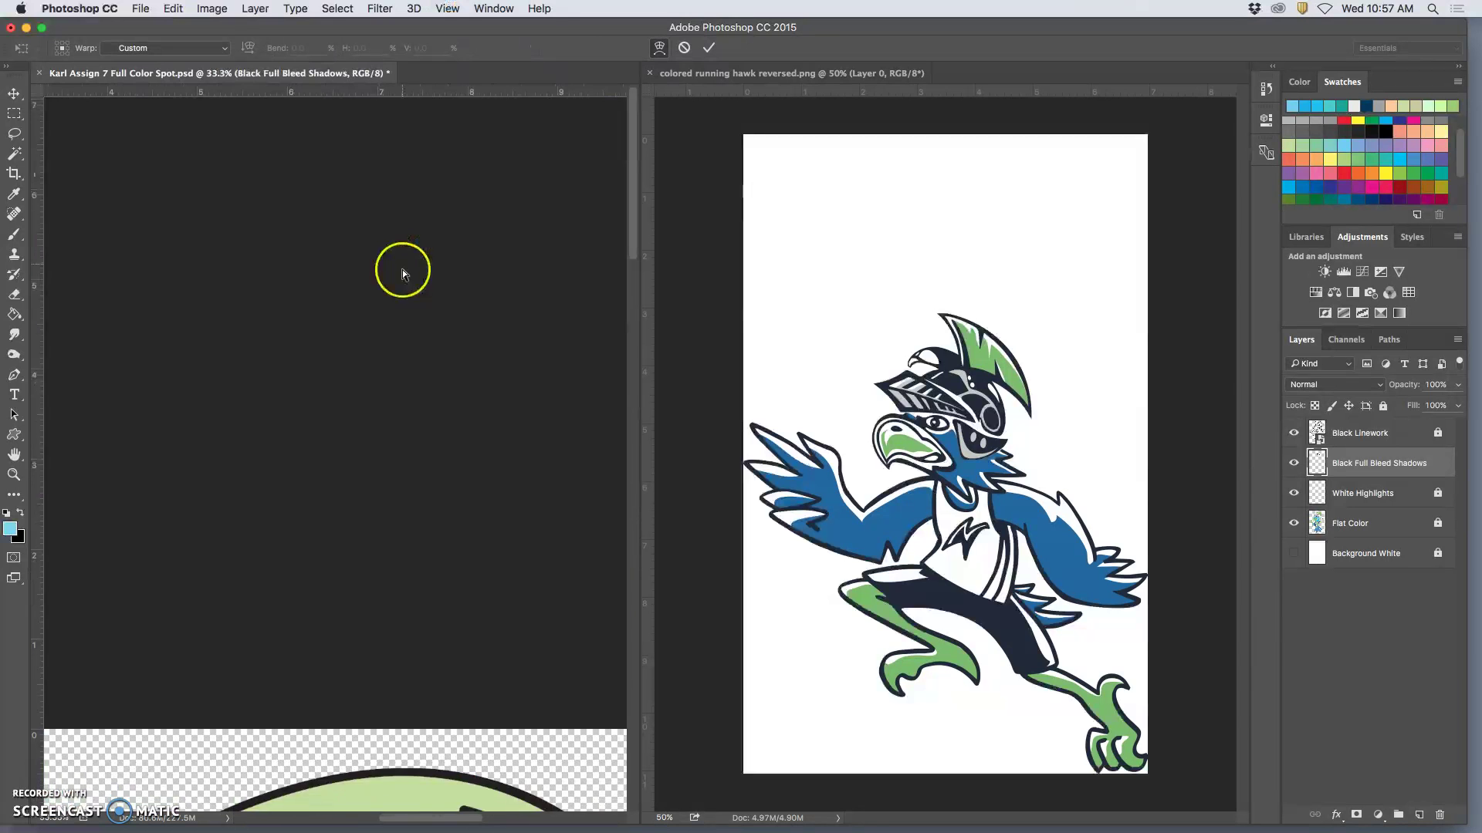
scroll(402, 270, "down", 8)
left_click_drag(432, 390, 494, 416)
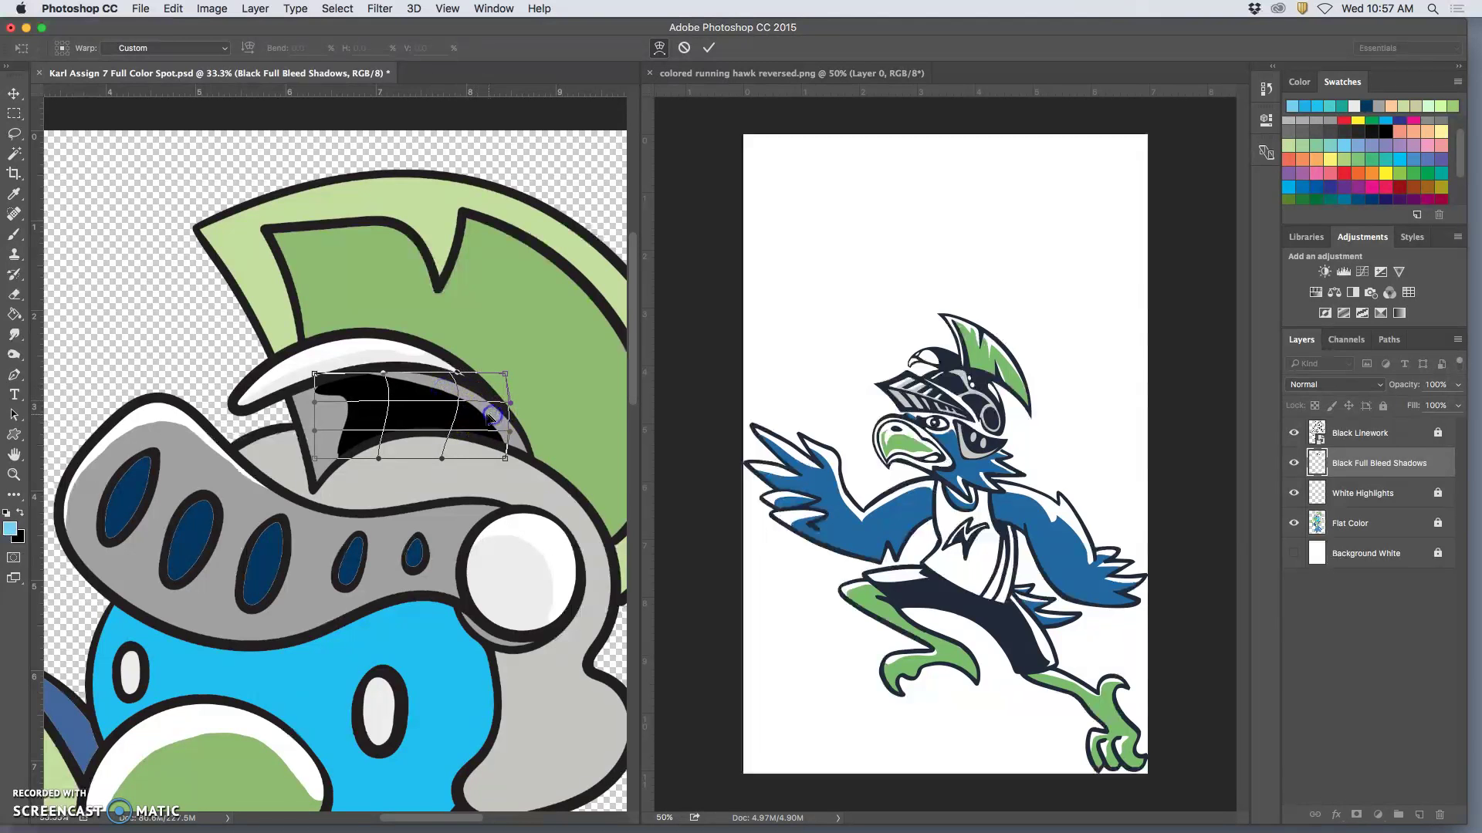
left_click_drag(382, 402, 324, 390)
left_click_drag(345, 439, 349, 442)
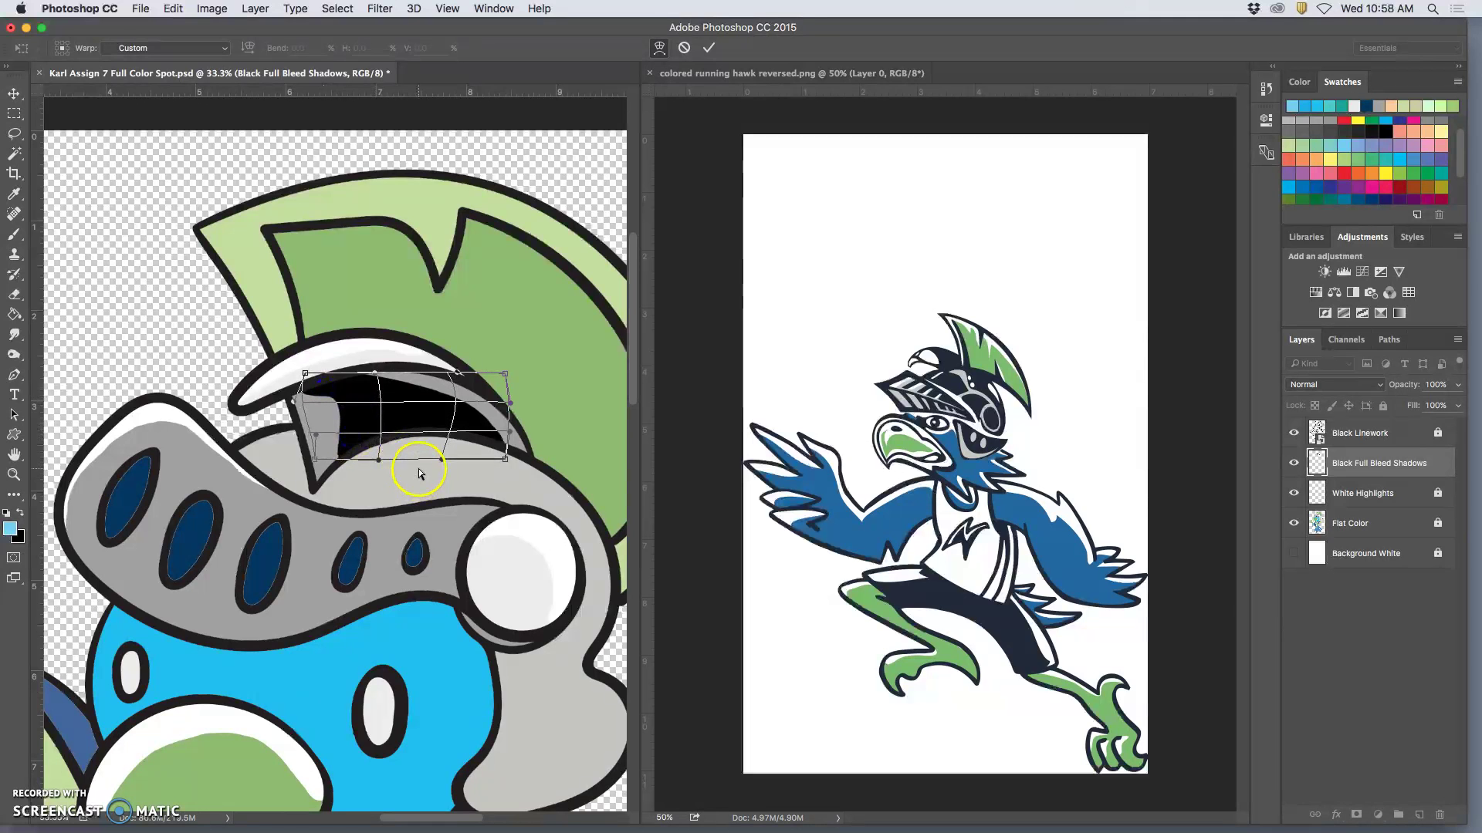
key("Return")
key("l")
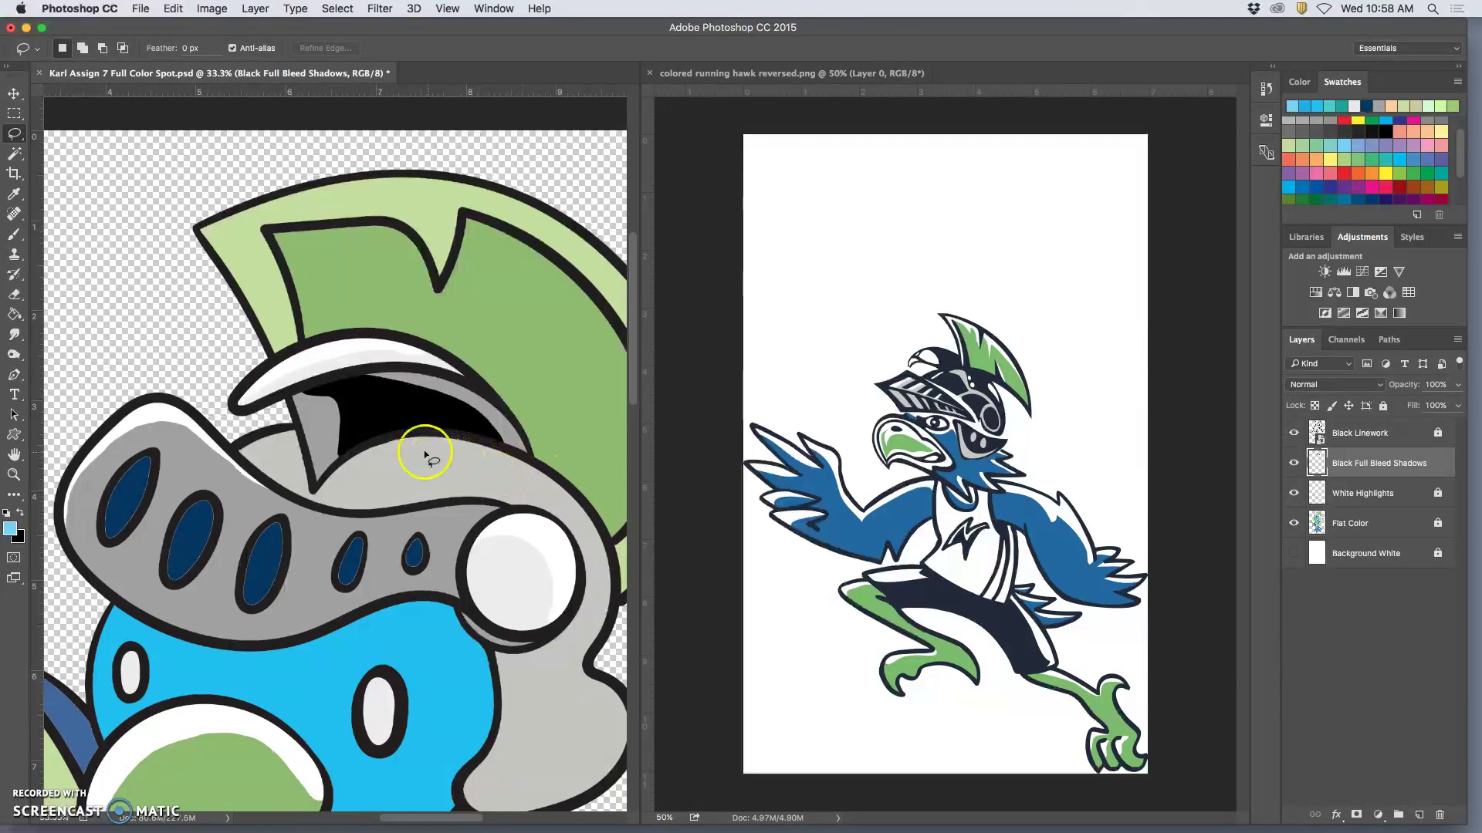
Warp the black shadow again, pulling its lower front corner down to follow the grey section's edge, and apply it.
key("ctrl+t")
right_click(362, 420)
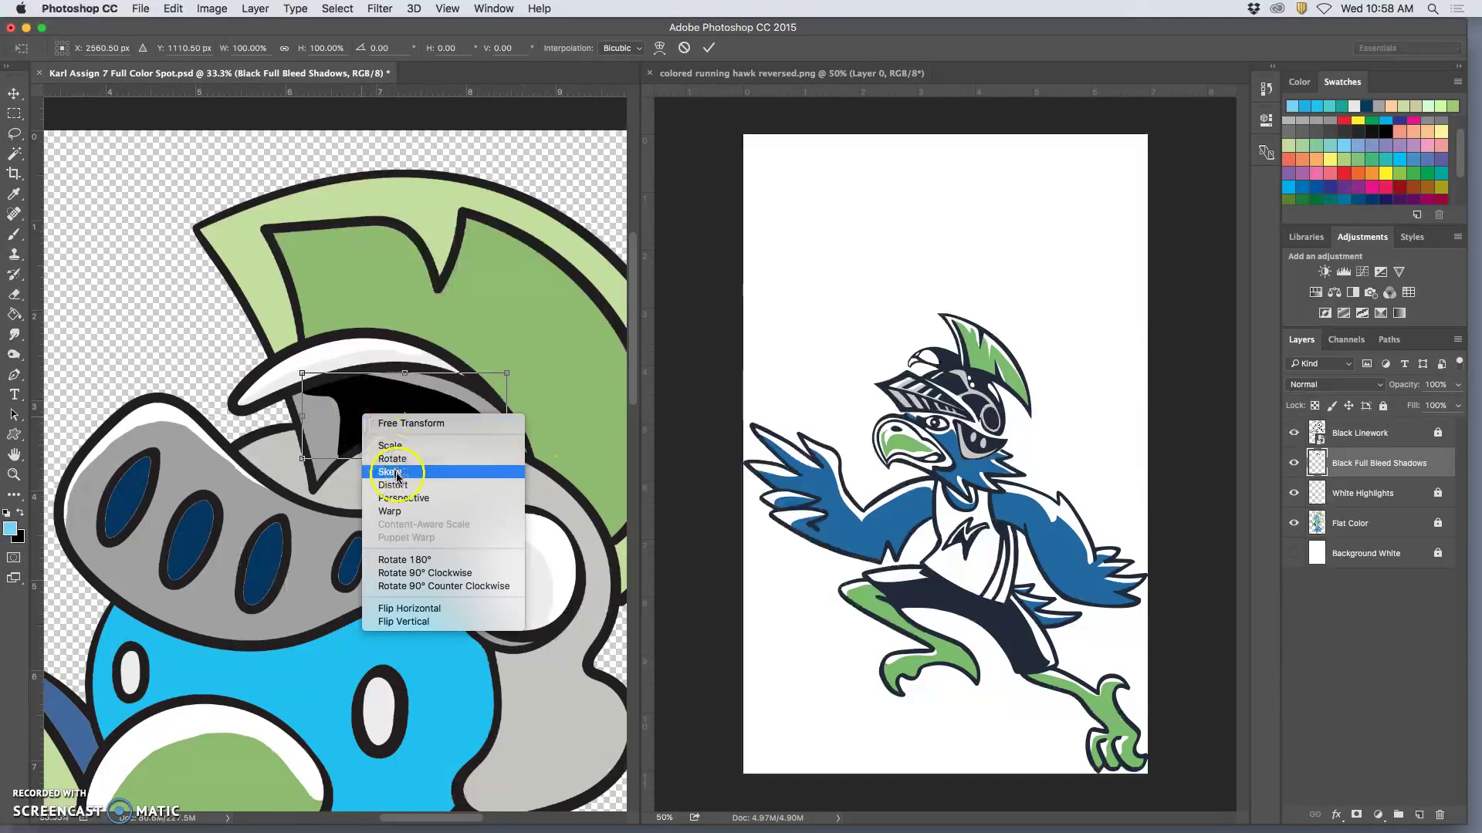
left_click(389, 512)
left_click_drag(323, 406, 299, 477)
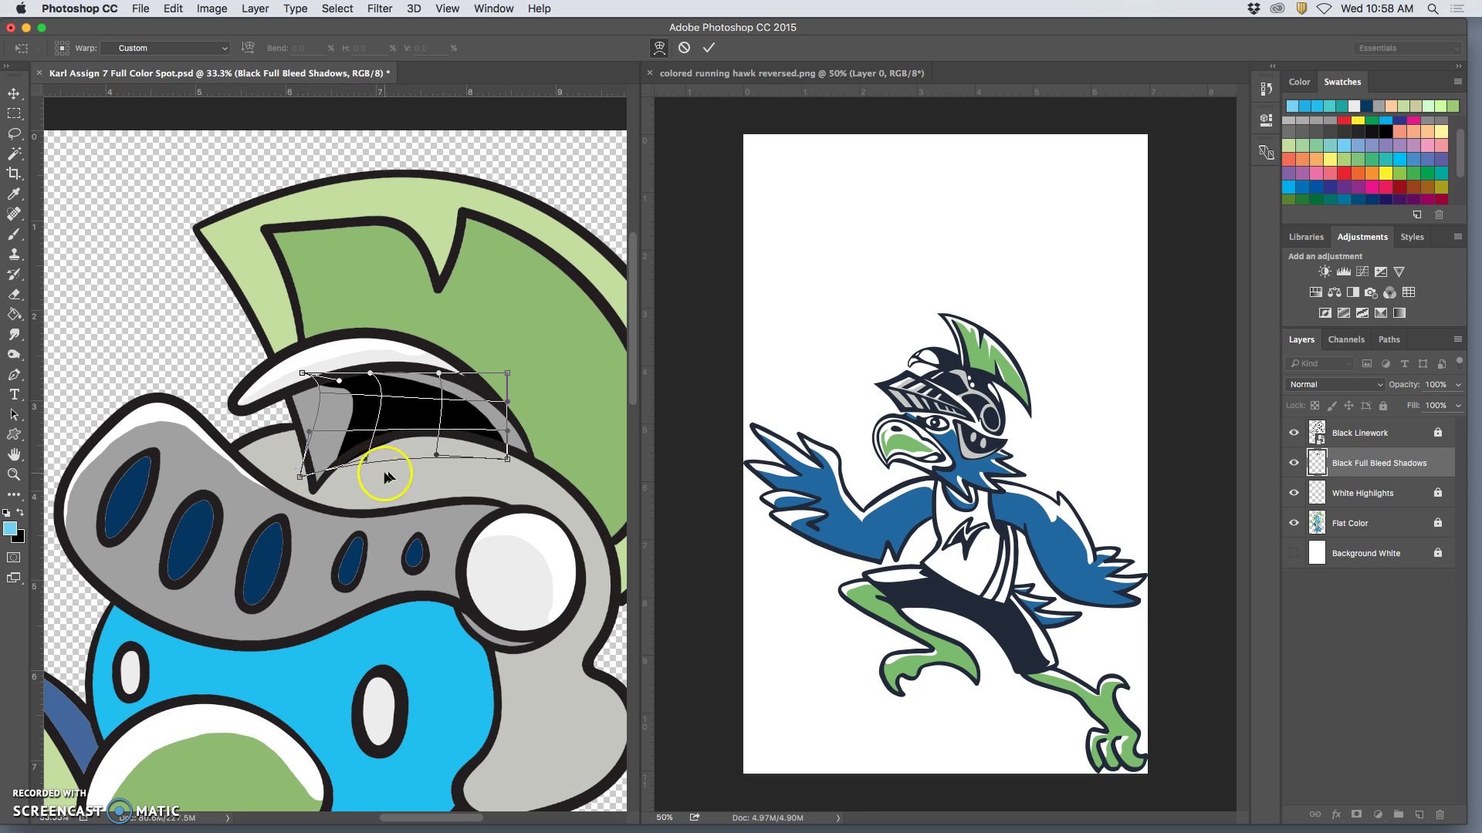
left_click_drag(402, 453, 402, 451)
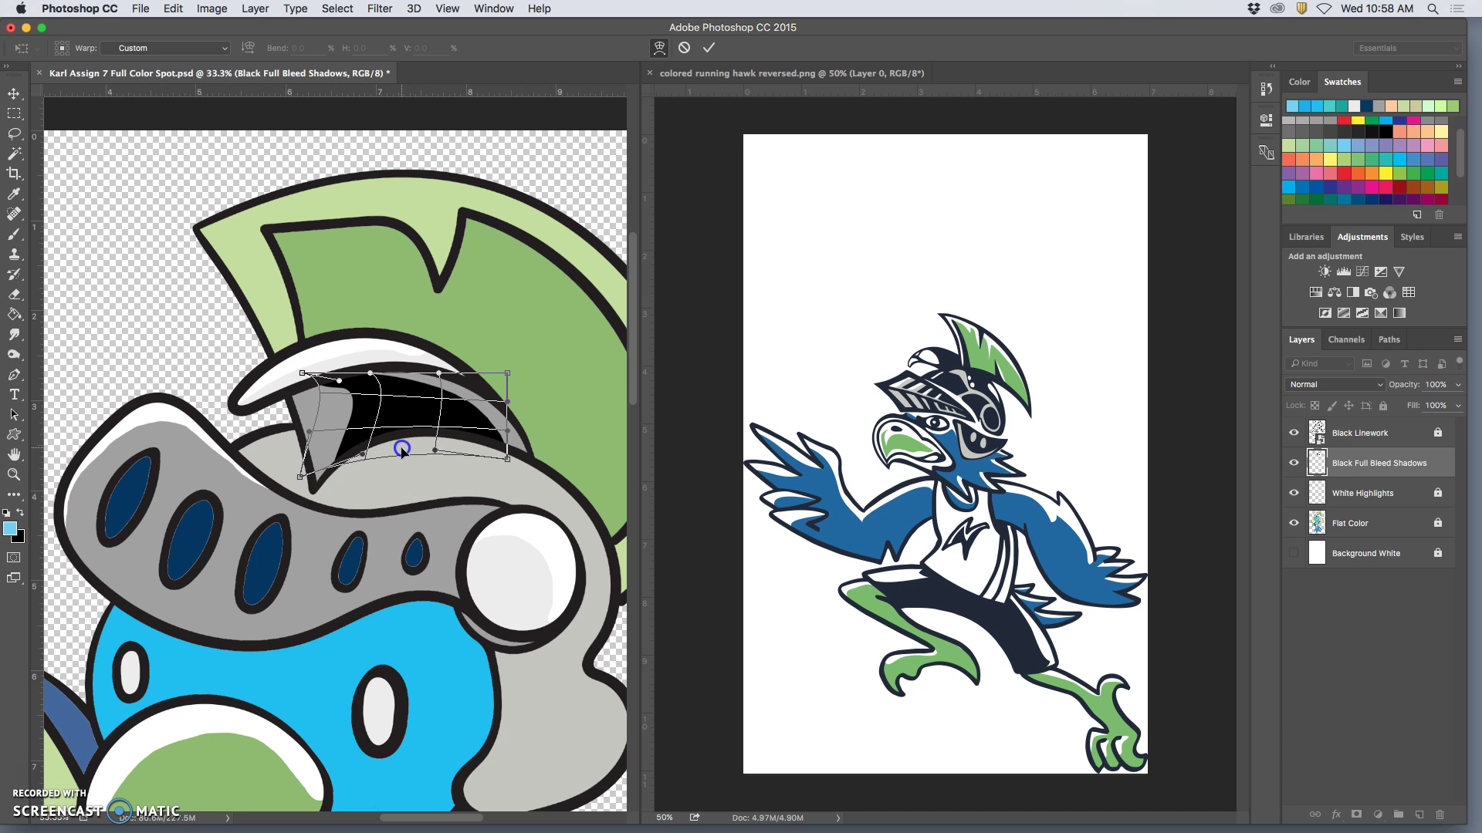
key("Return")
key("l")
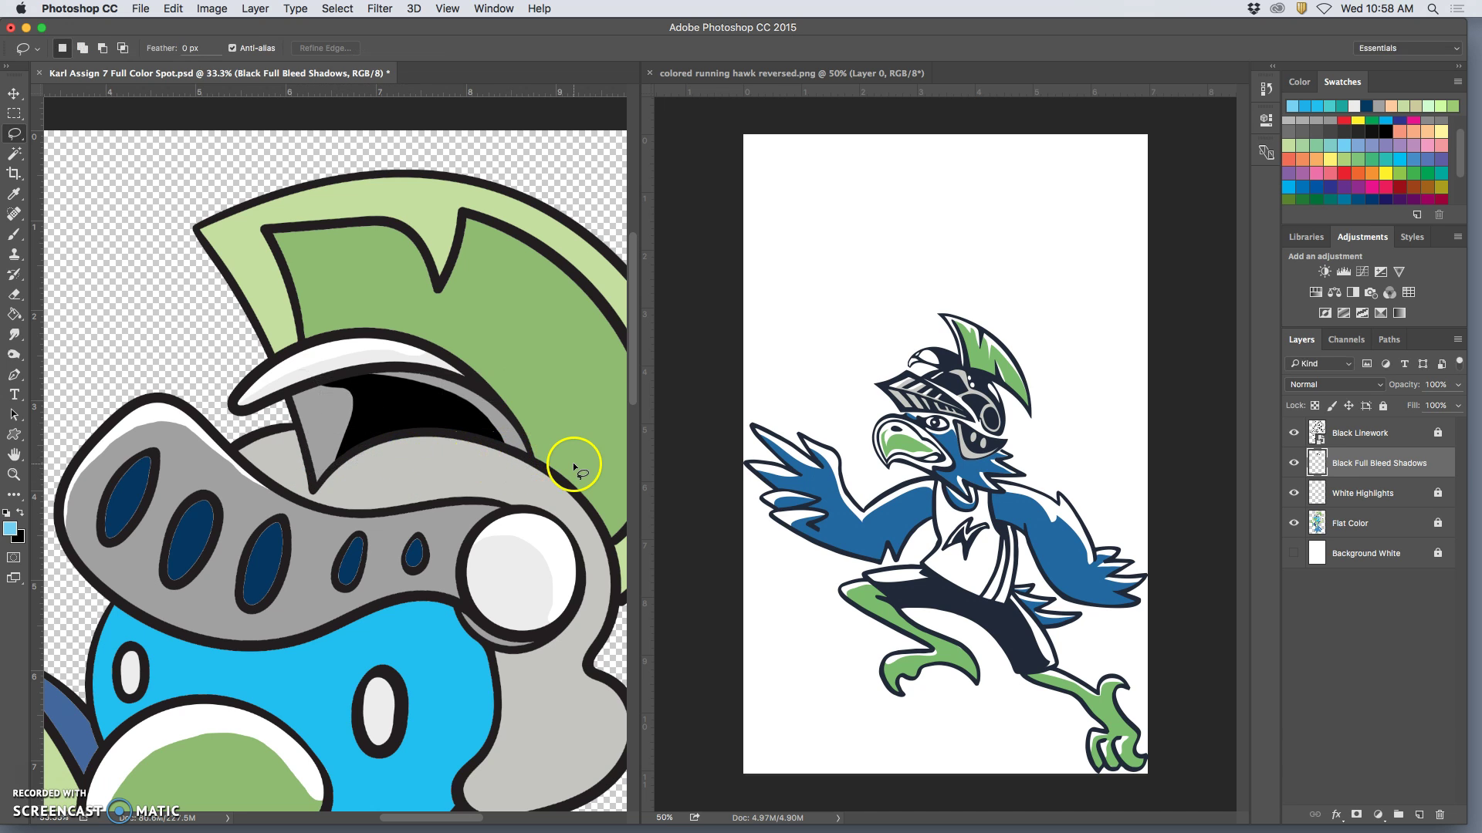
Lasso shadow shapes along the edges of the five dark blue visor slots, fill them with black at 100% opacity and deselect.
key("super+minus")
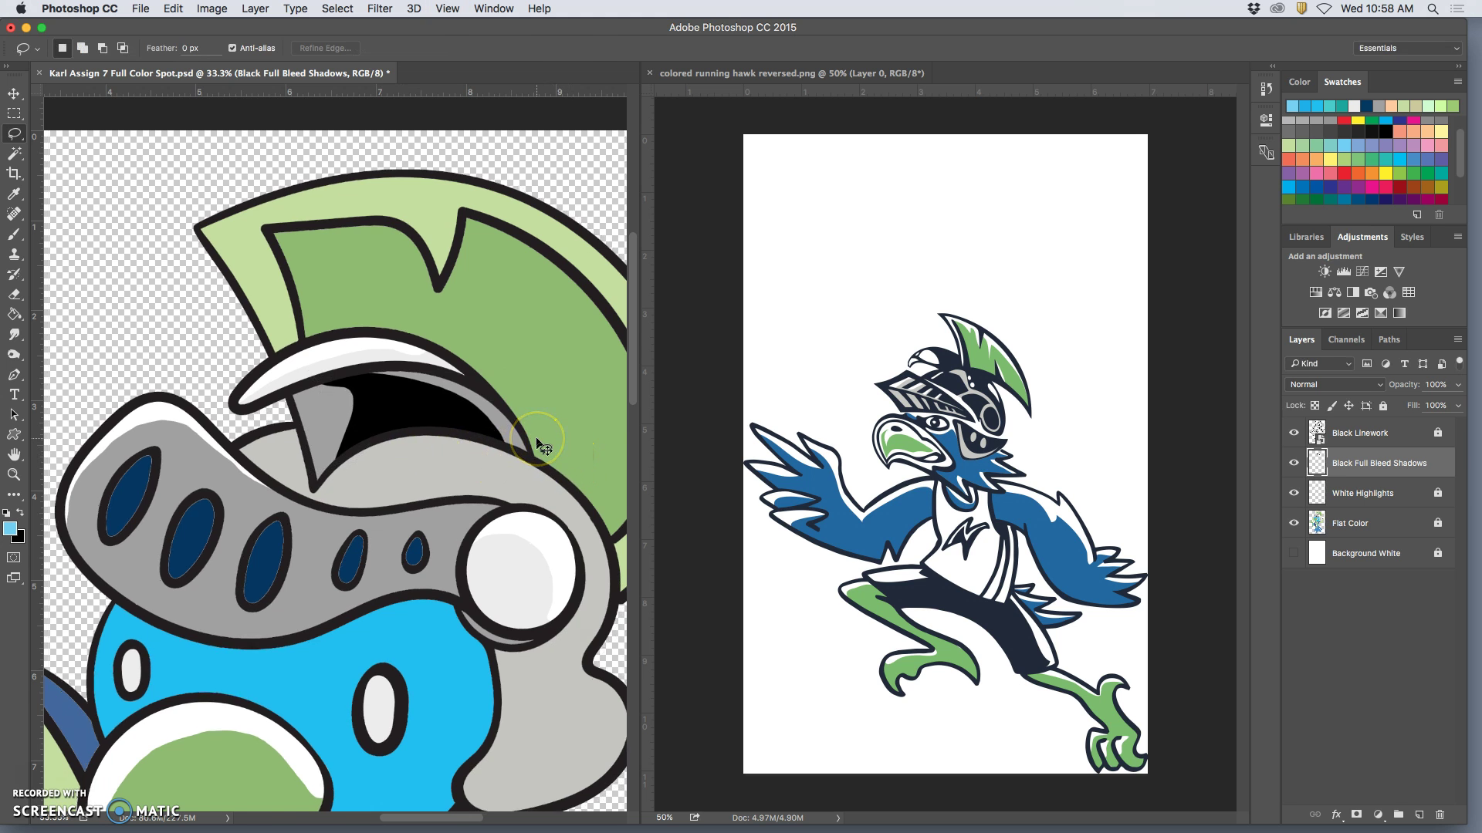
key("super+minus")
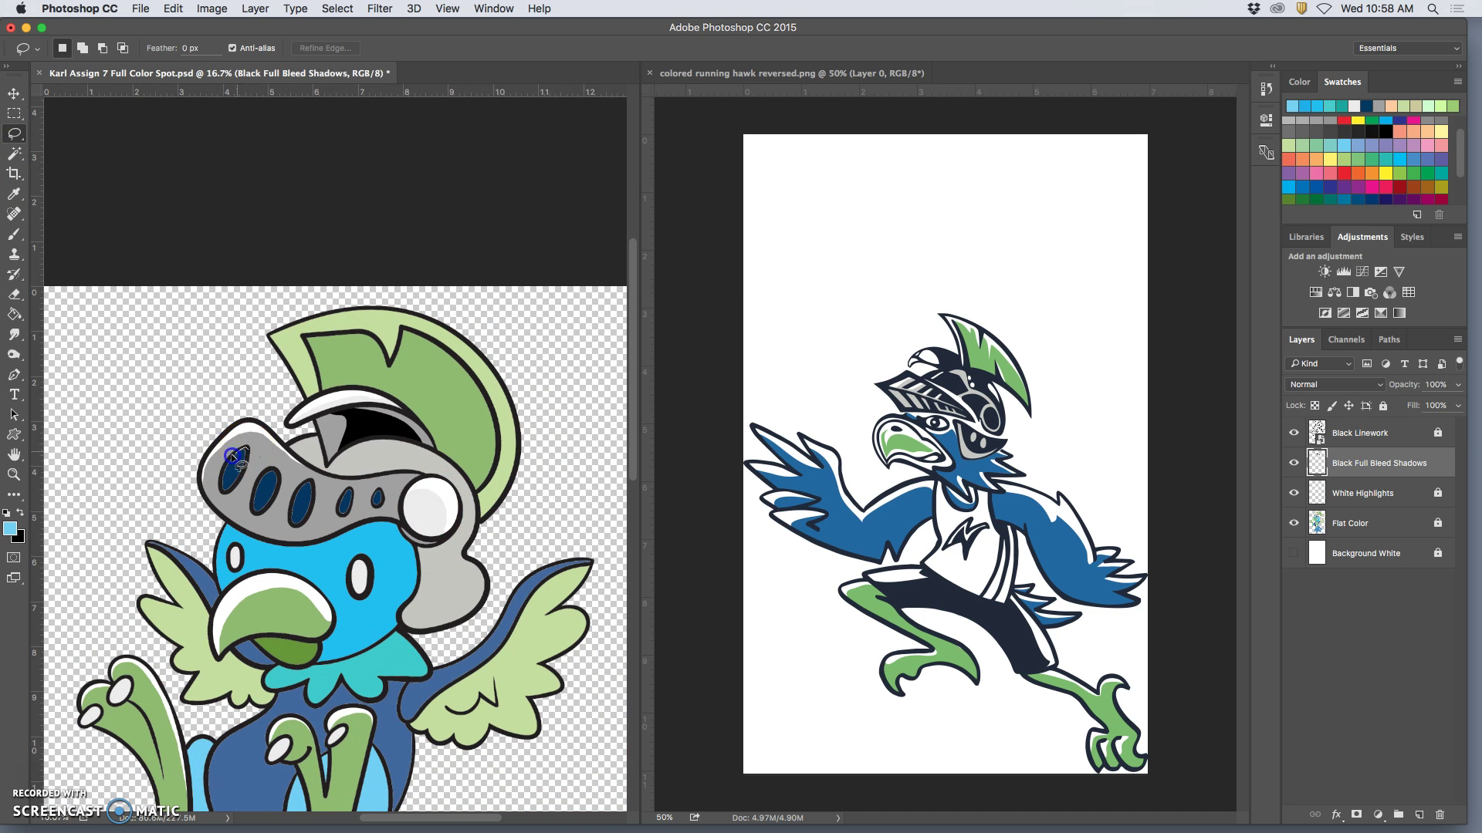
left_click_drag(219, 487, 245, 452)
key("shift")
left_click_drag(255, 509, 279, 473)
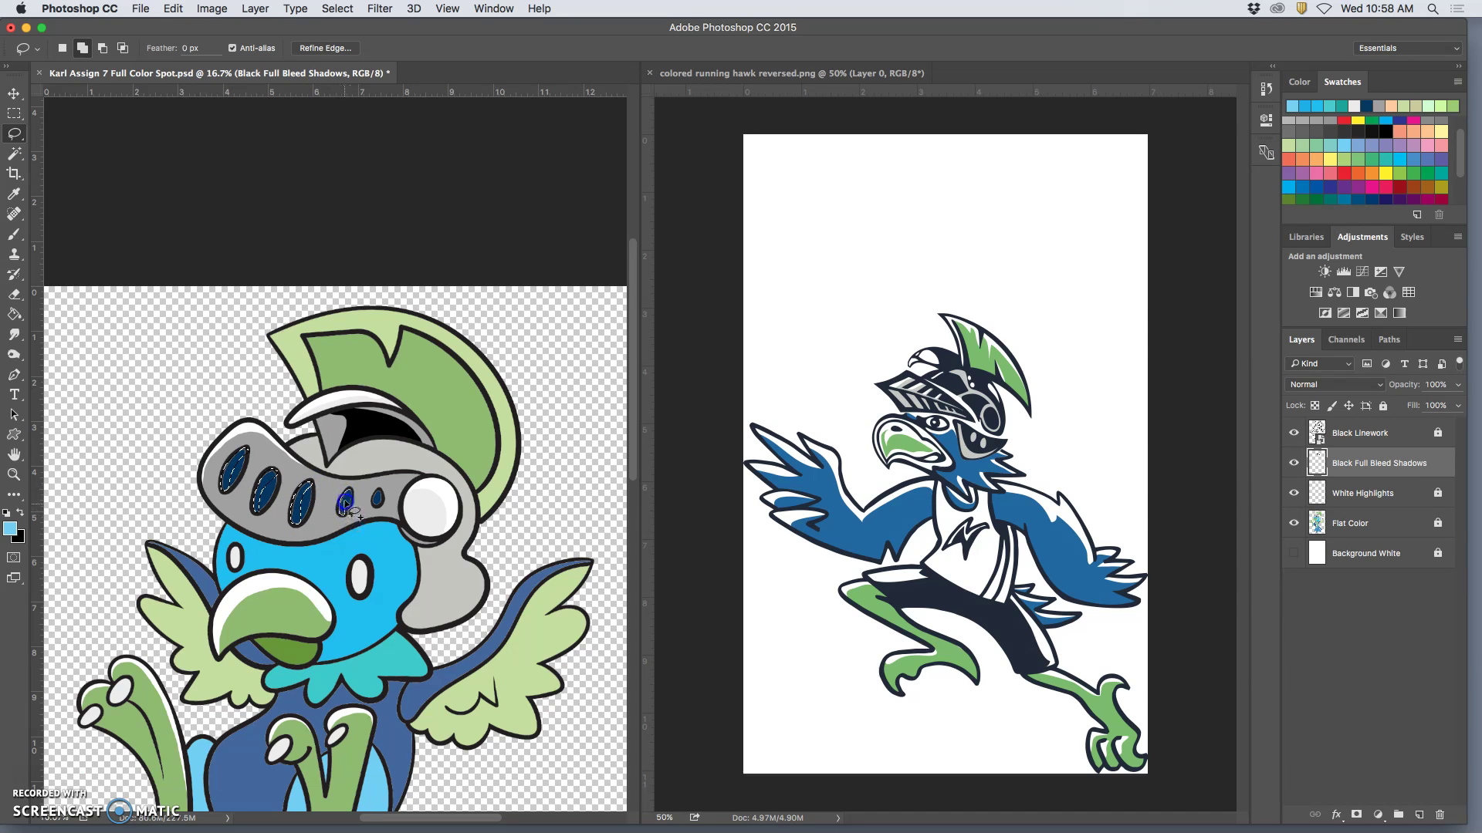
left_click_drag(350, 489, 380, 502)
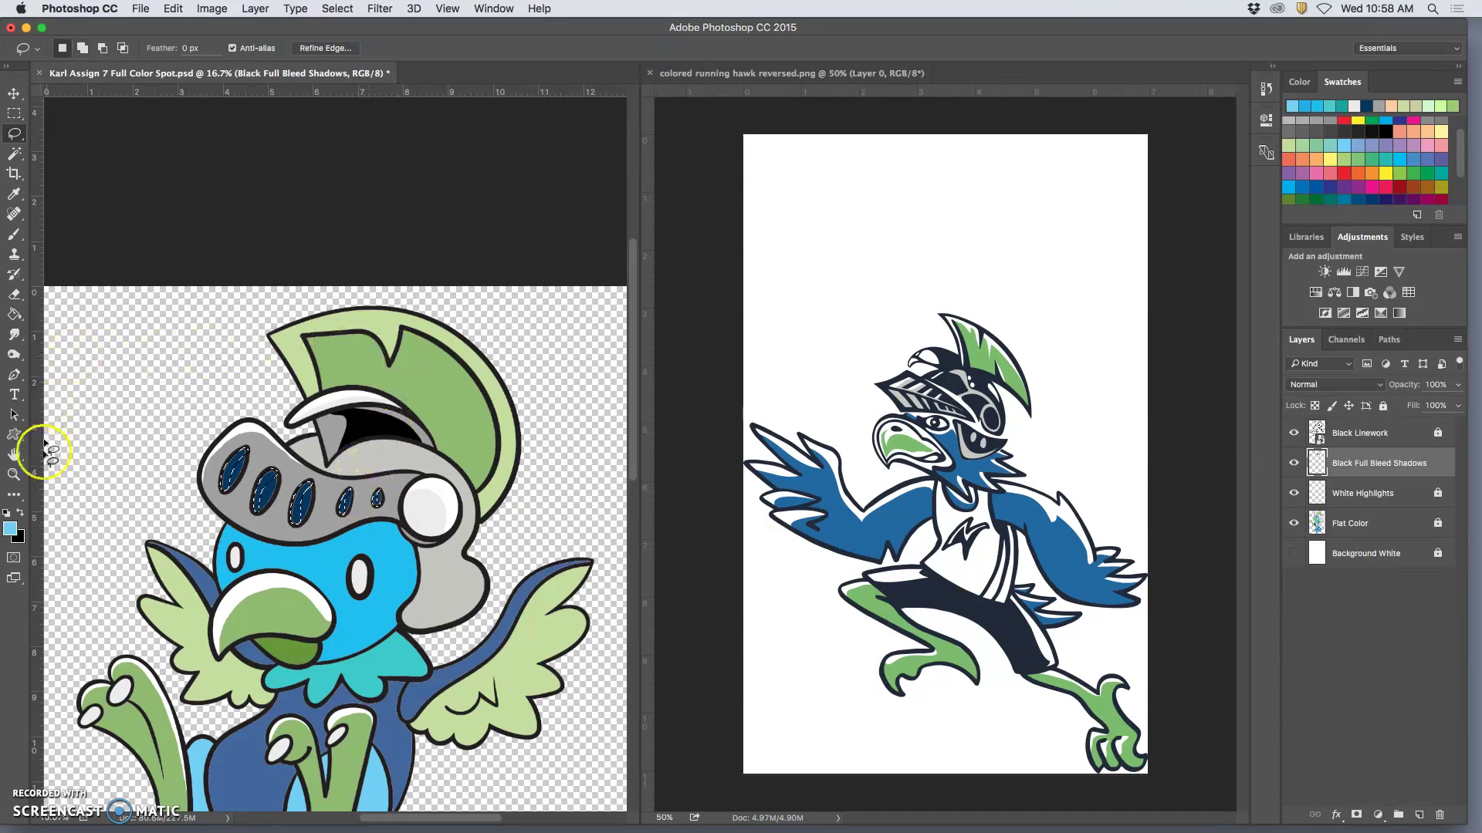
left_click(141, 8)
mouse_move(173, 8)
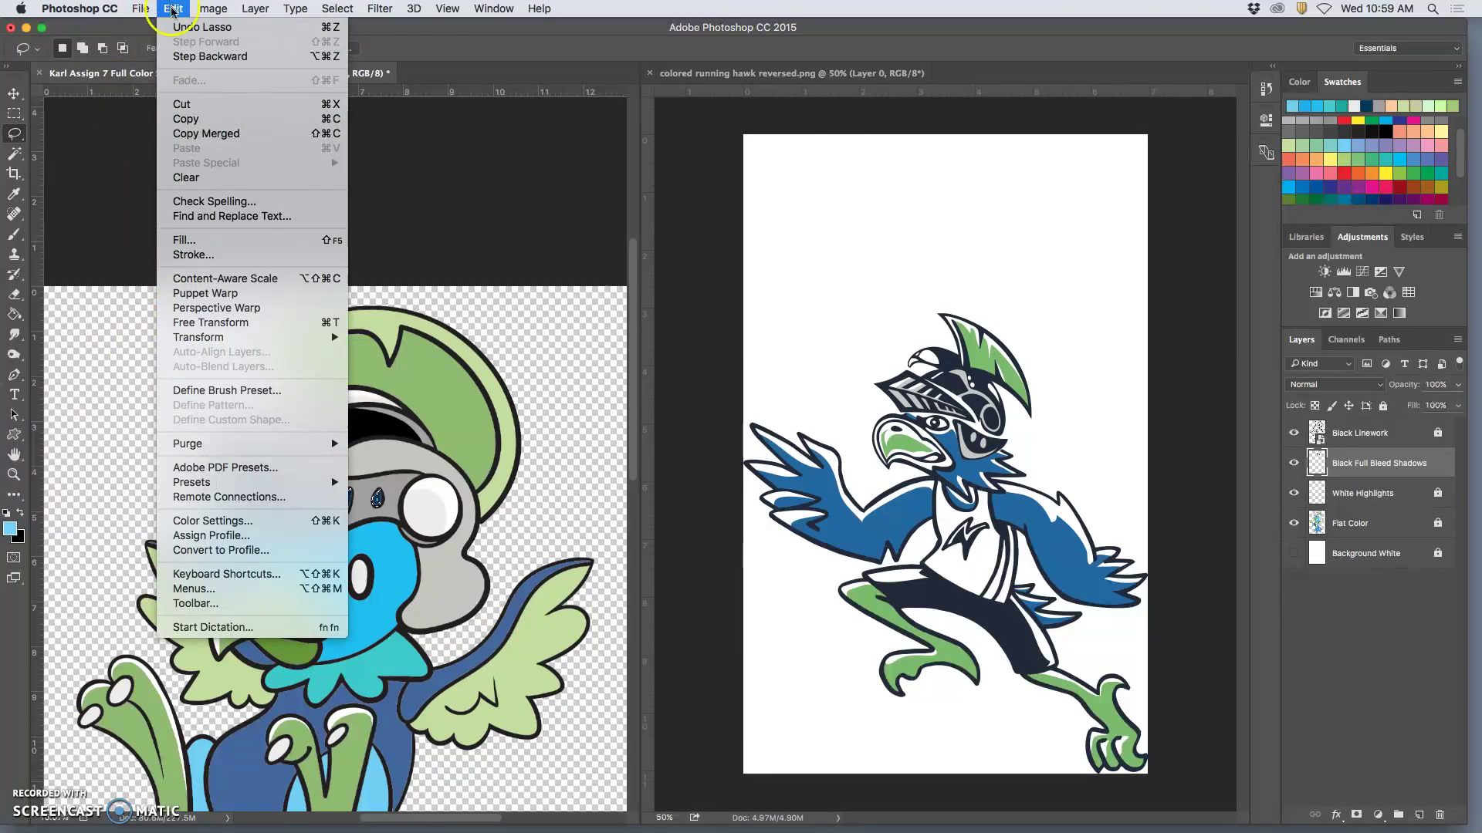
left_click(196, 238)
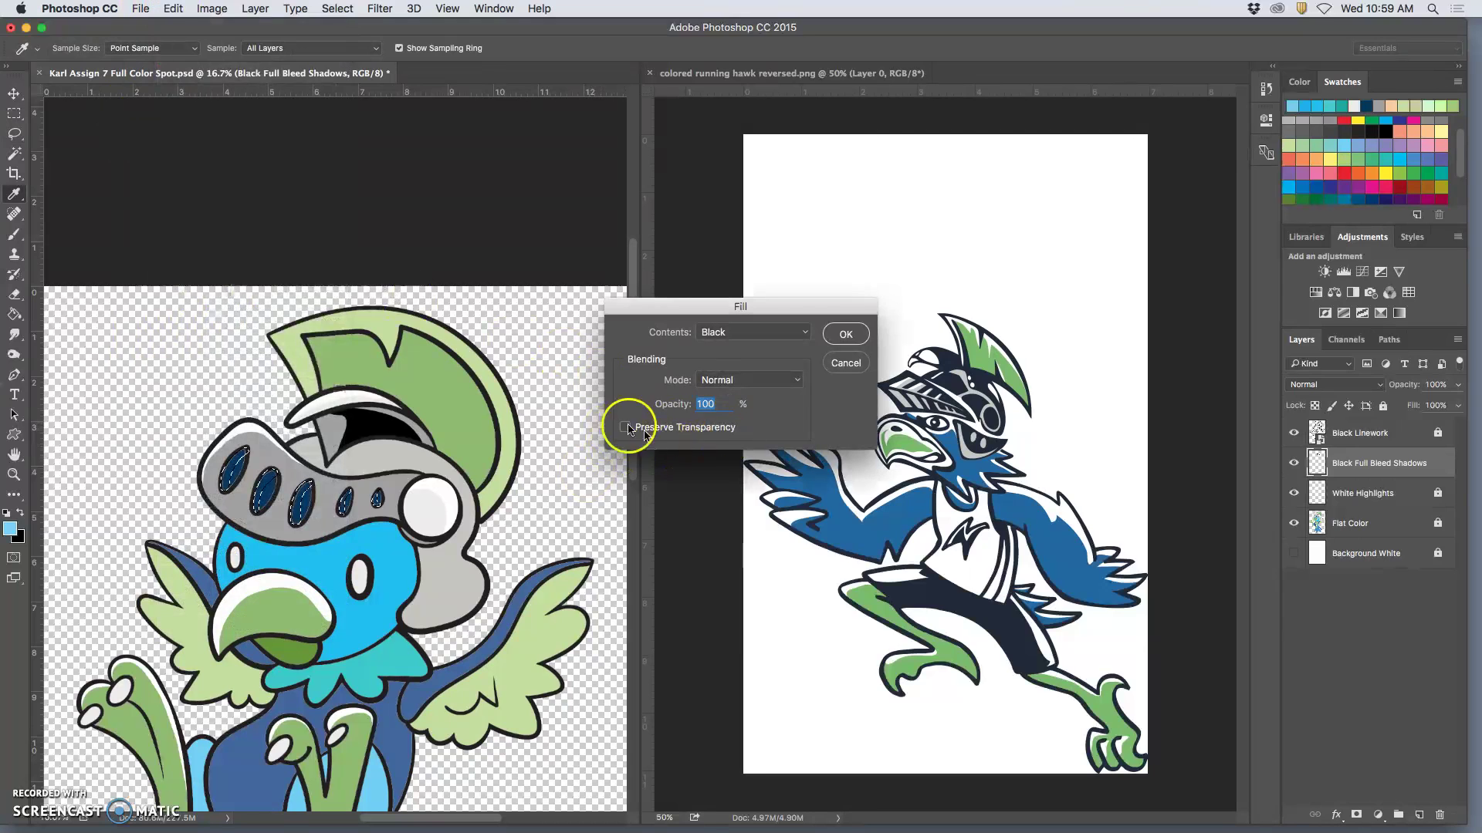
left_click(845, 335)
key("l")
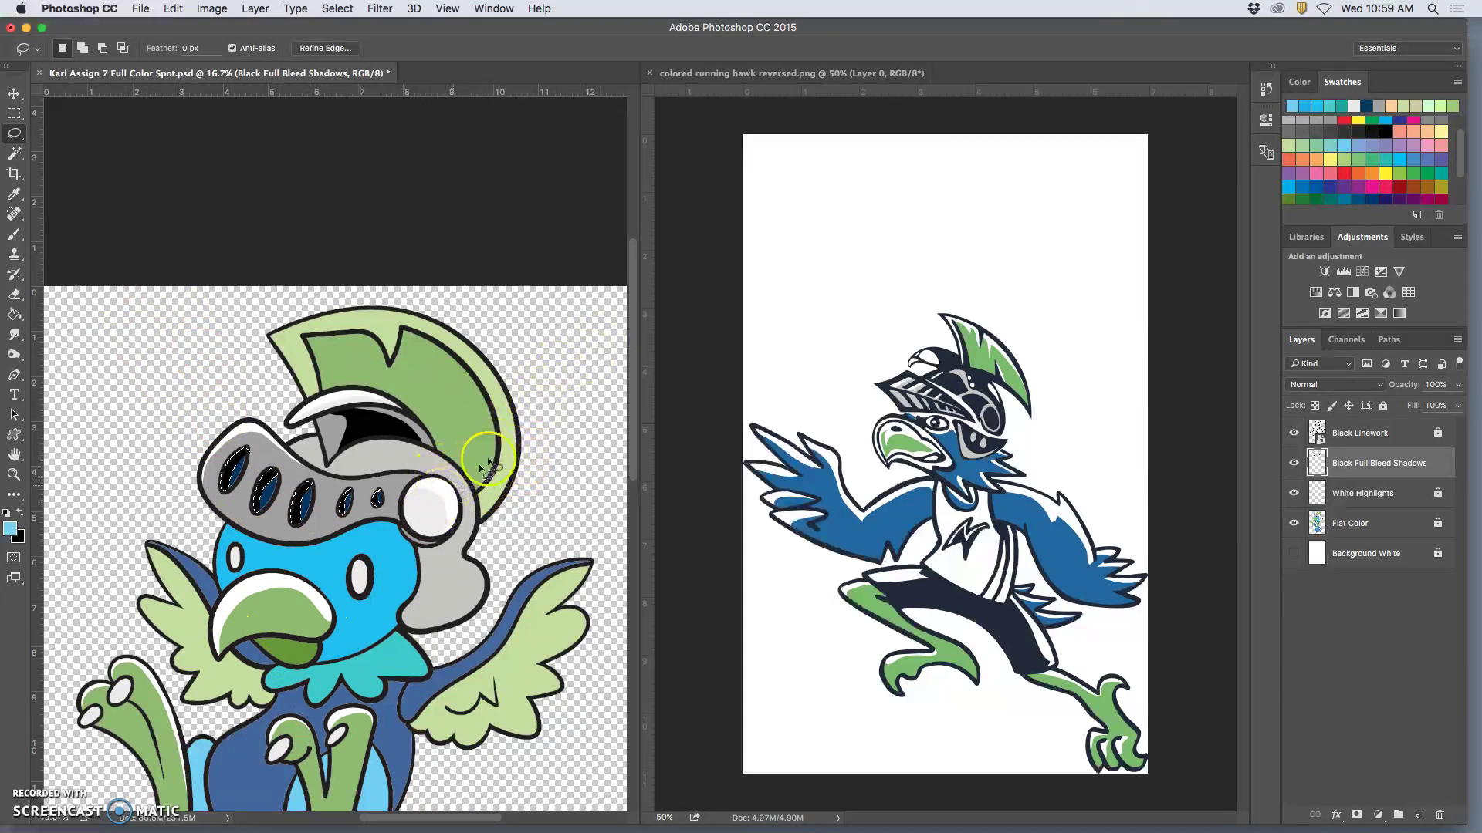
left_click(417, 502)
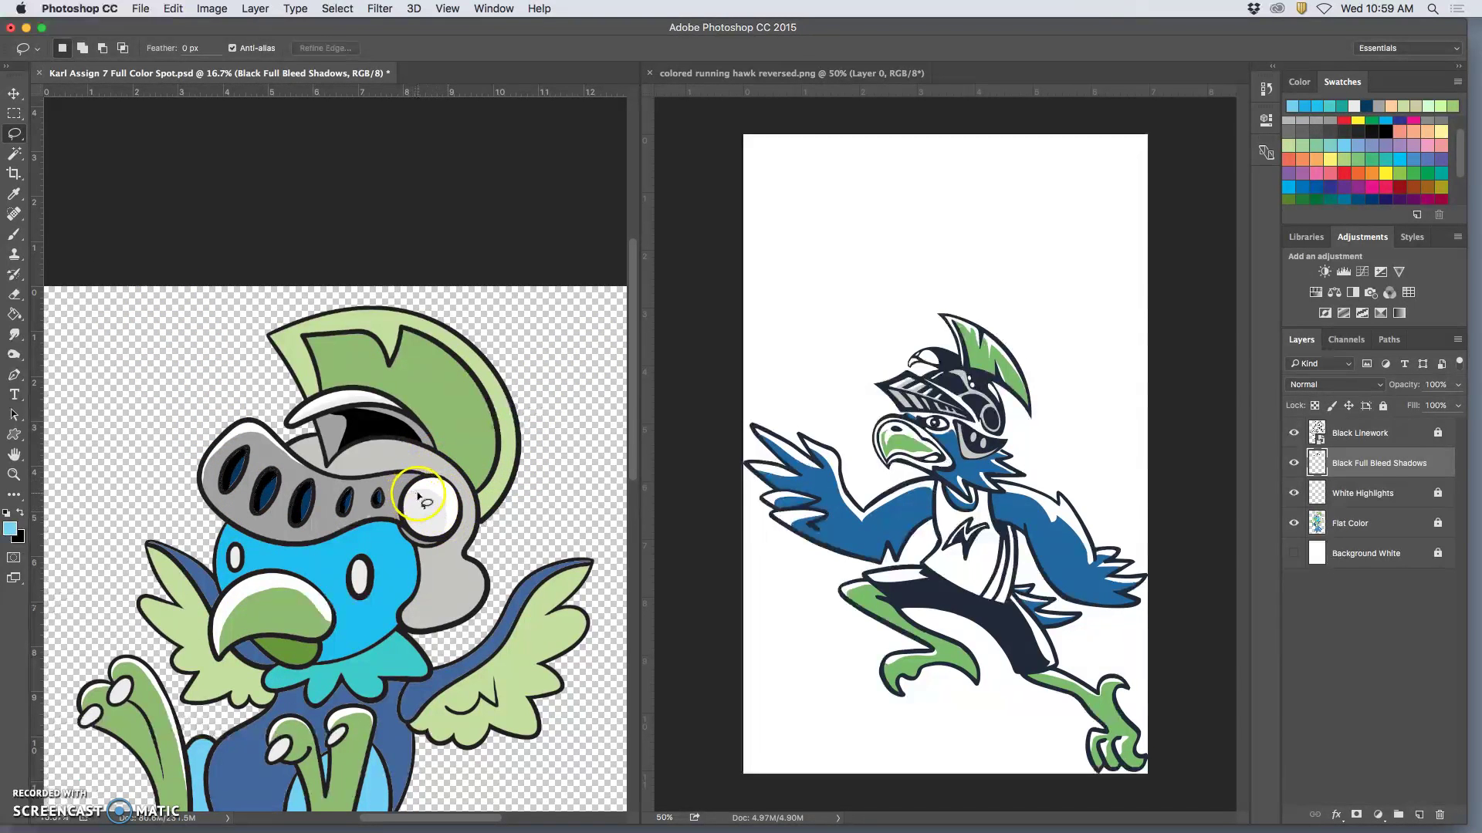
Compare the whole mascot with the Black Full Bleed Shadows layer hidden and shown.
key("super+minus")
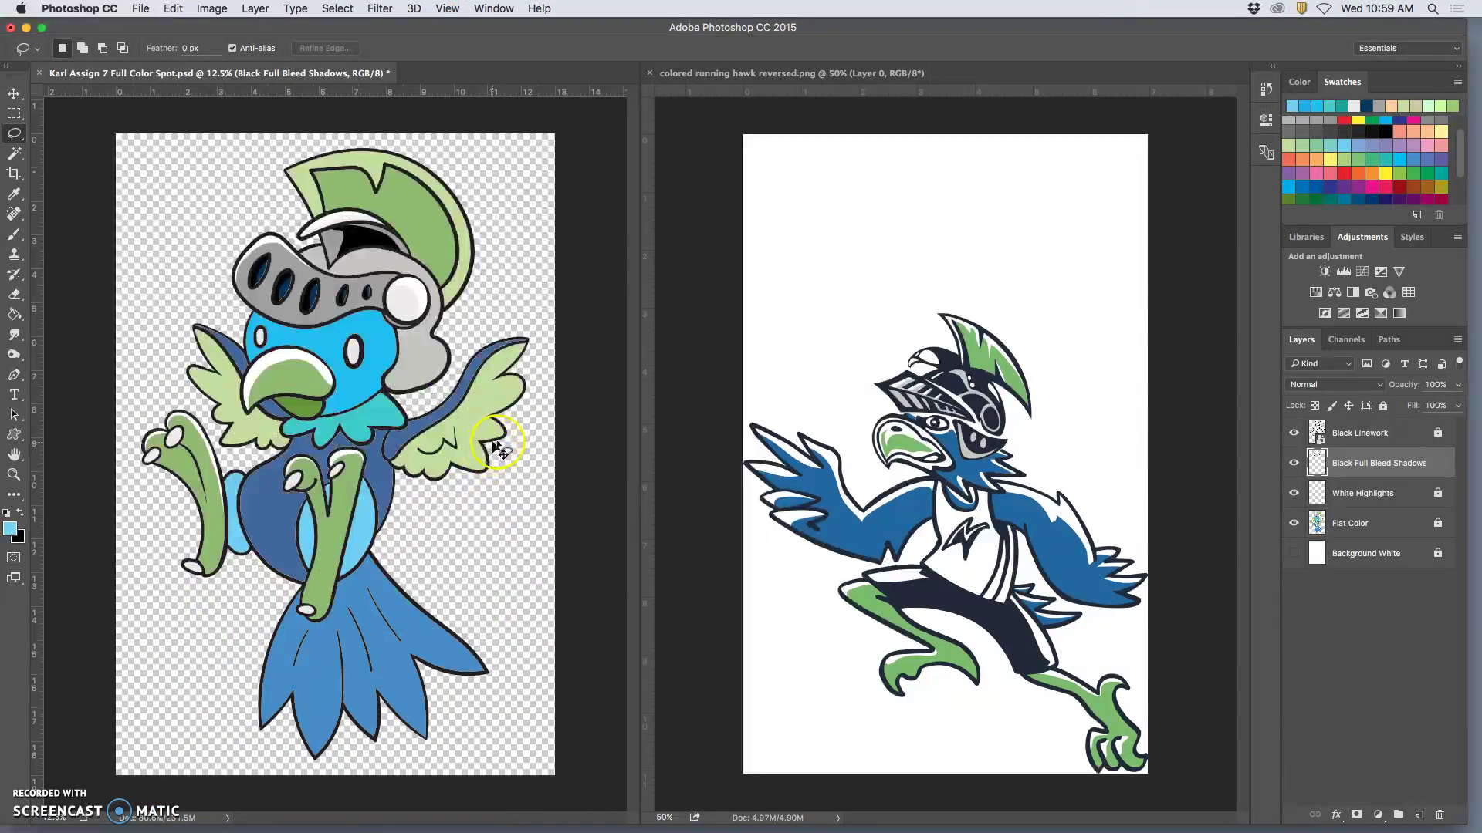
left_click(1294, 464)
left_click(1294, 464)
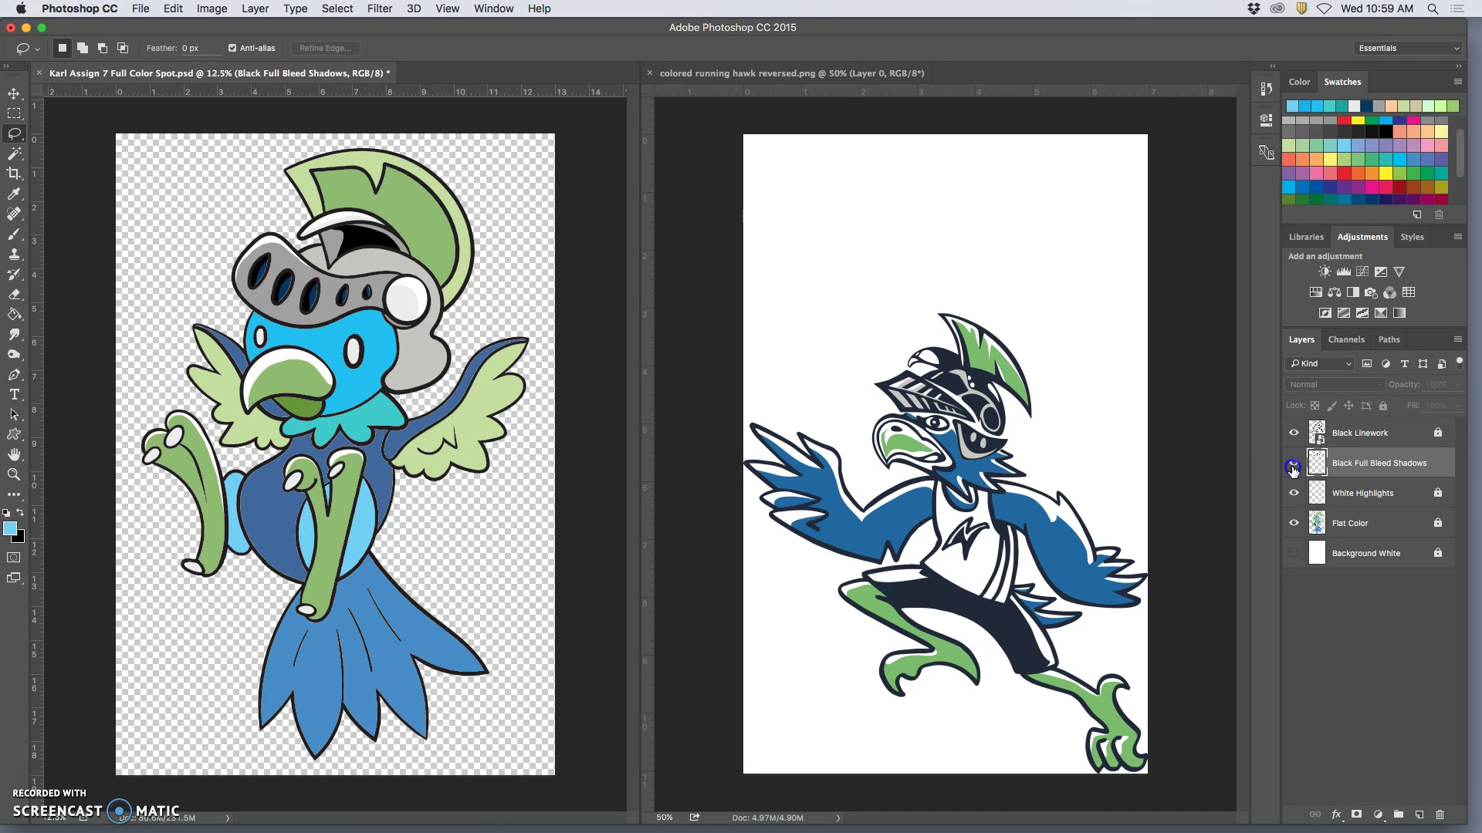
left_click(1294, 464)
left_click(1294, 464)
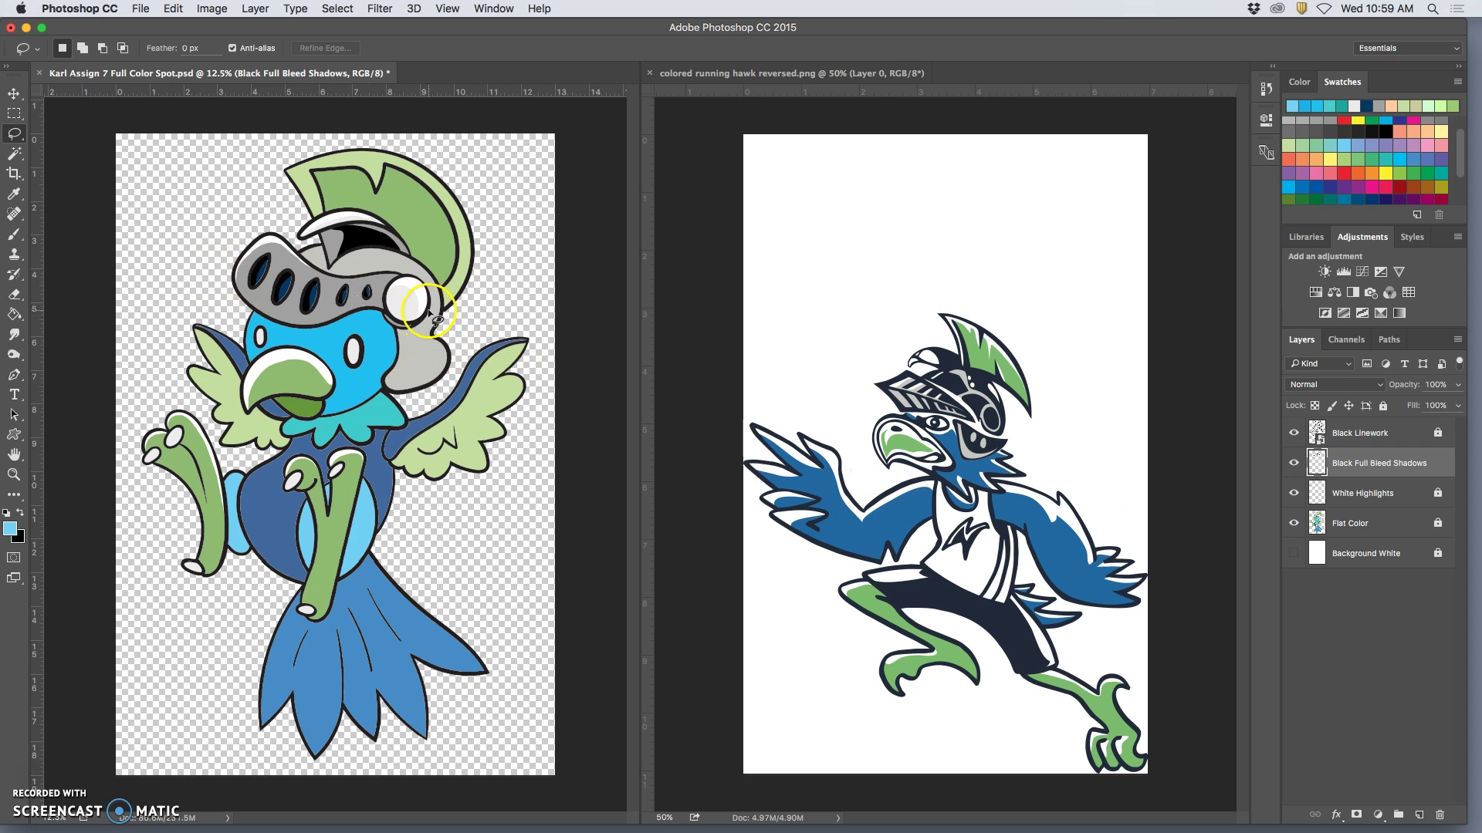
Lasso a curved shadow shape on the helmet's light grey cheek guard below the round ear disc and fill it with black.
left_click_drag(430, 300, 428, 328)
mouse_move(409, 366)
left_mouse_down()
mouse_move(445, 364)
mouse_move(402, 381)
left_mouse_up()
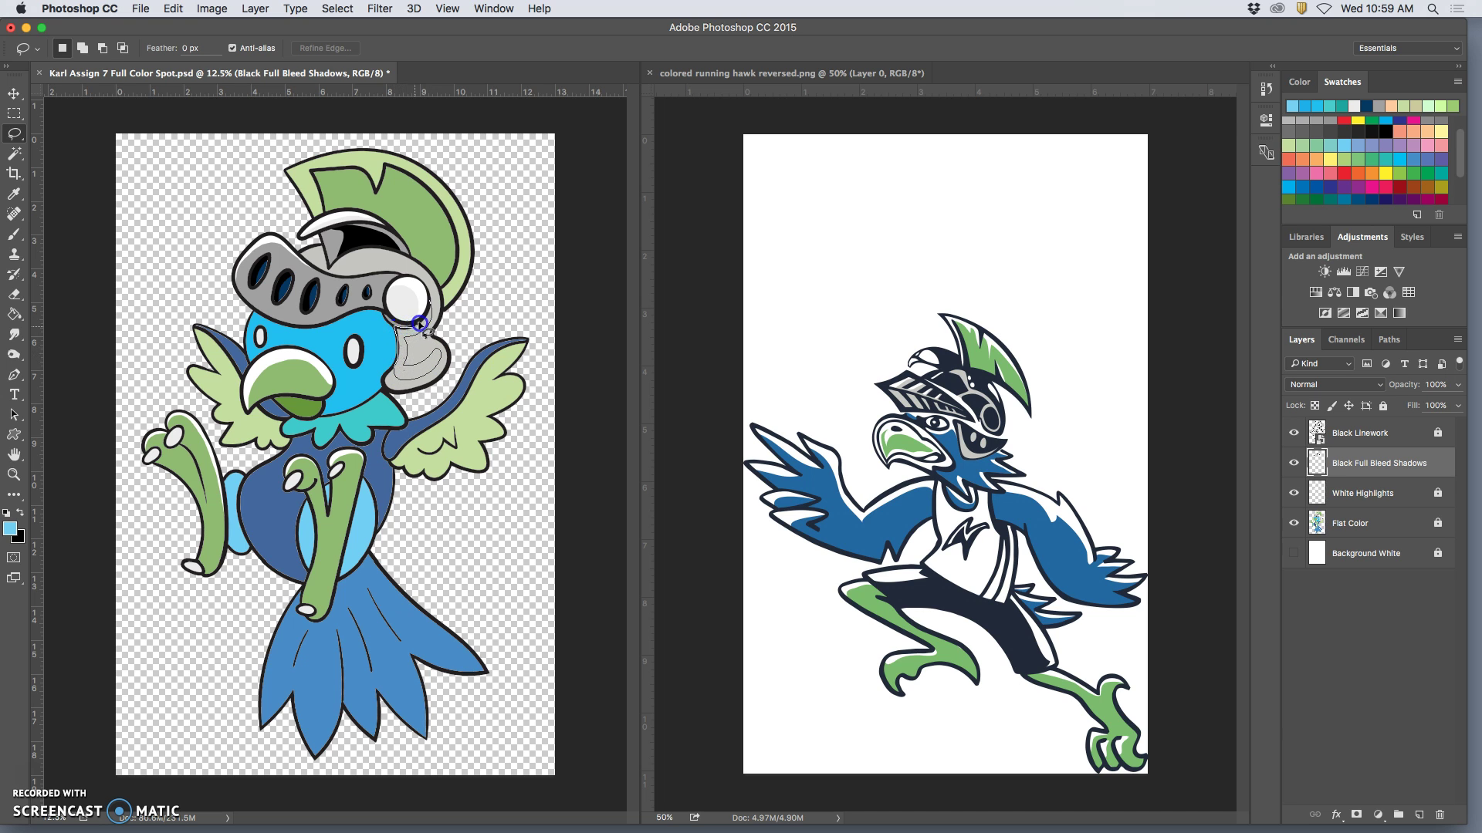
left_click_drag(429, 307, 429, 308)
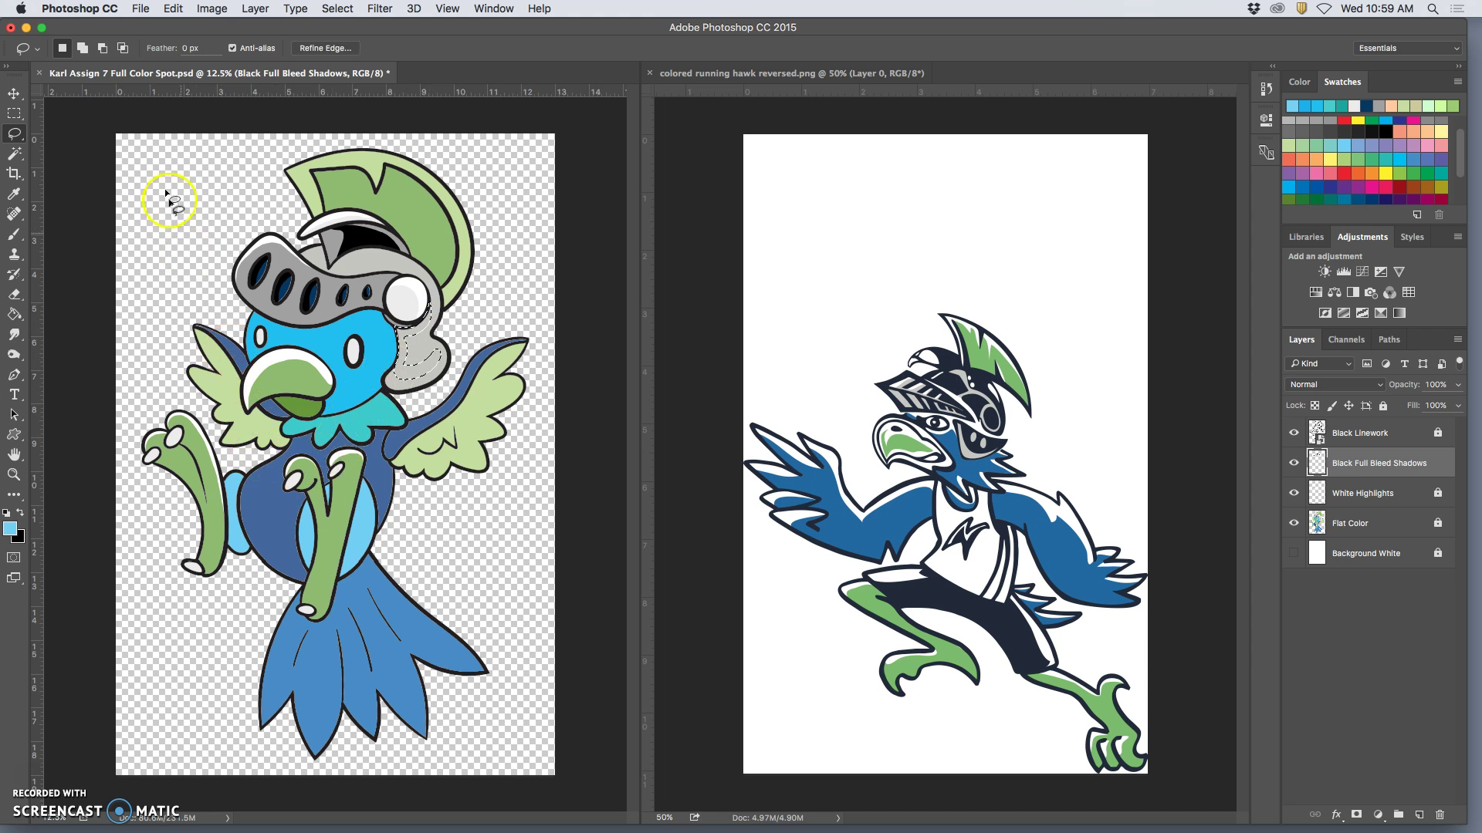
left_click(171, 9)
left_click(184, 240)
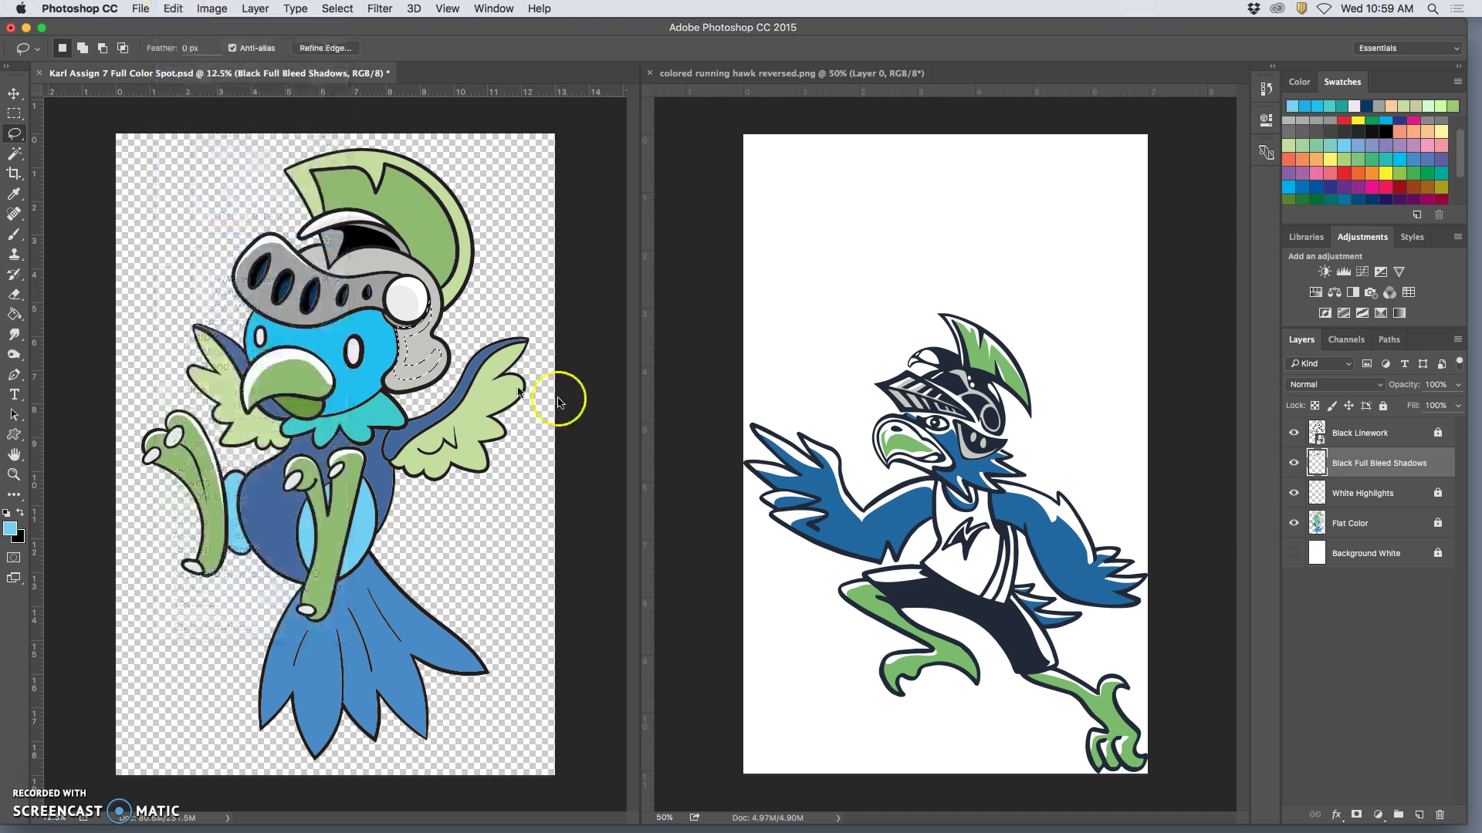
left_click(845, 335)
key("l")
Lasso an additional small shadow shape in the middle of the cheek guard and fill it with black.
mouse_move(509, 340)
left_mouse_down()
mouse_move(486, 355)
mouse_move(498, 378)
mouse_move(539, 341)
mouse_move(431, 329)
left_mouse_up()
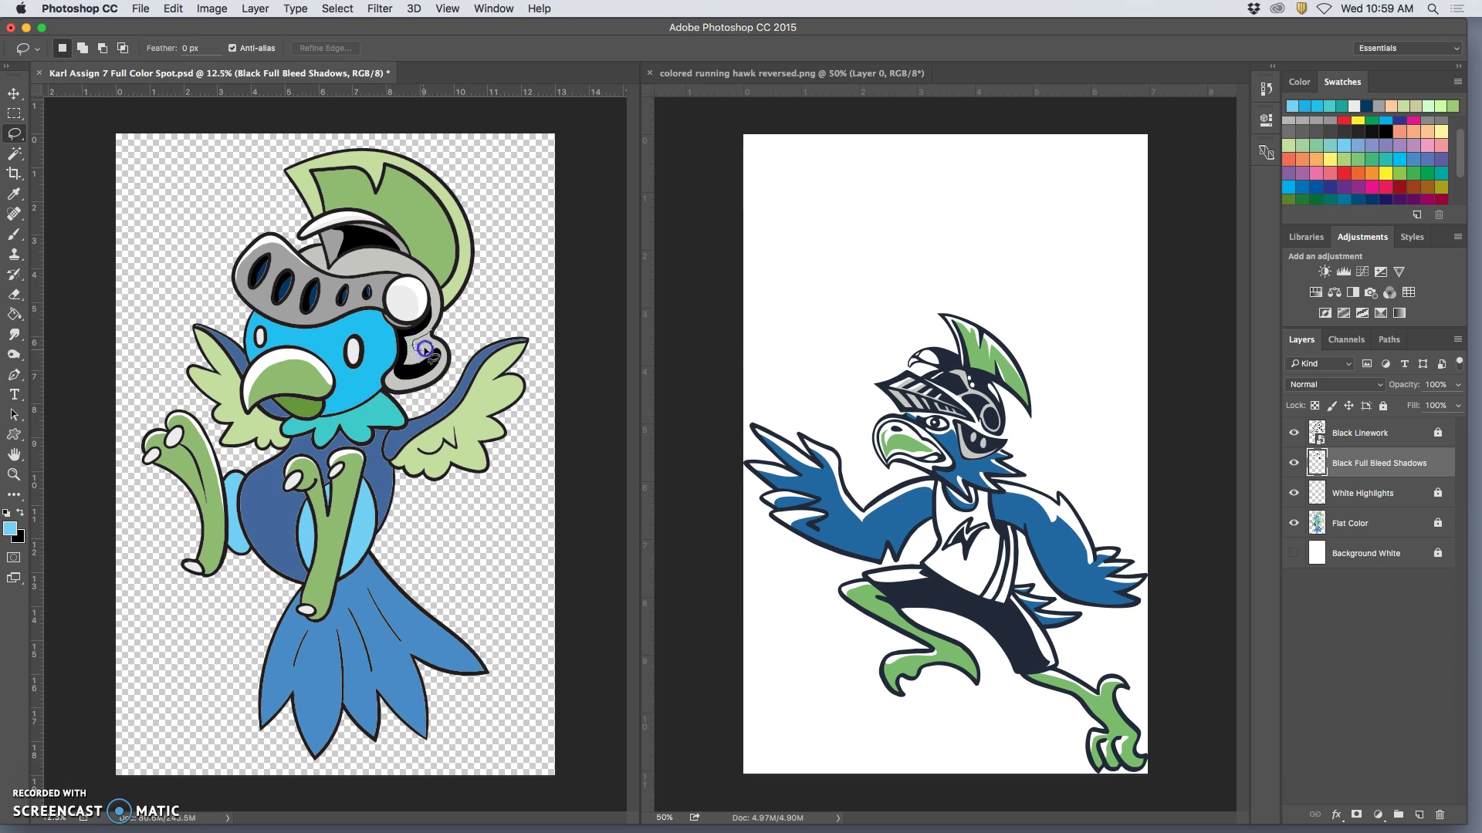
left_click_drag(432, 332, 432, 334)
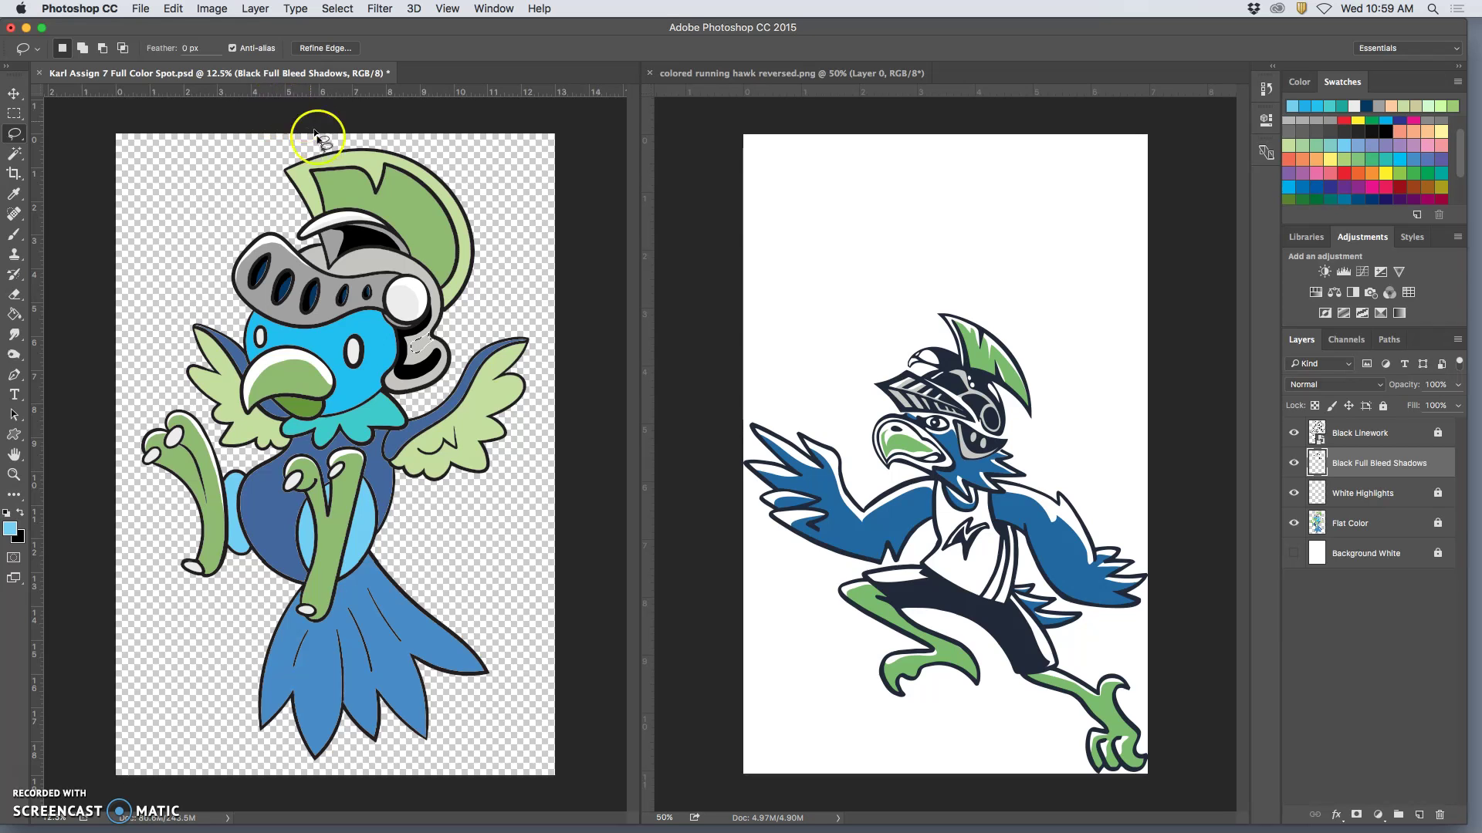
left_click(173, 9)
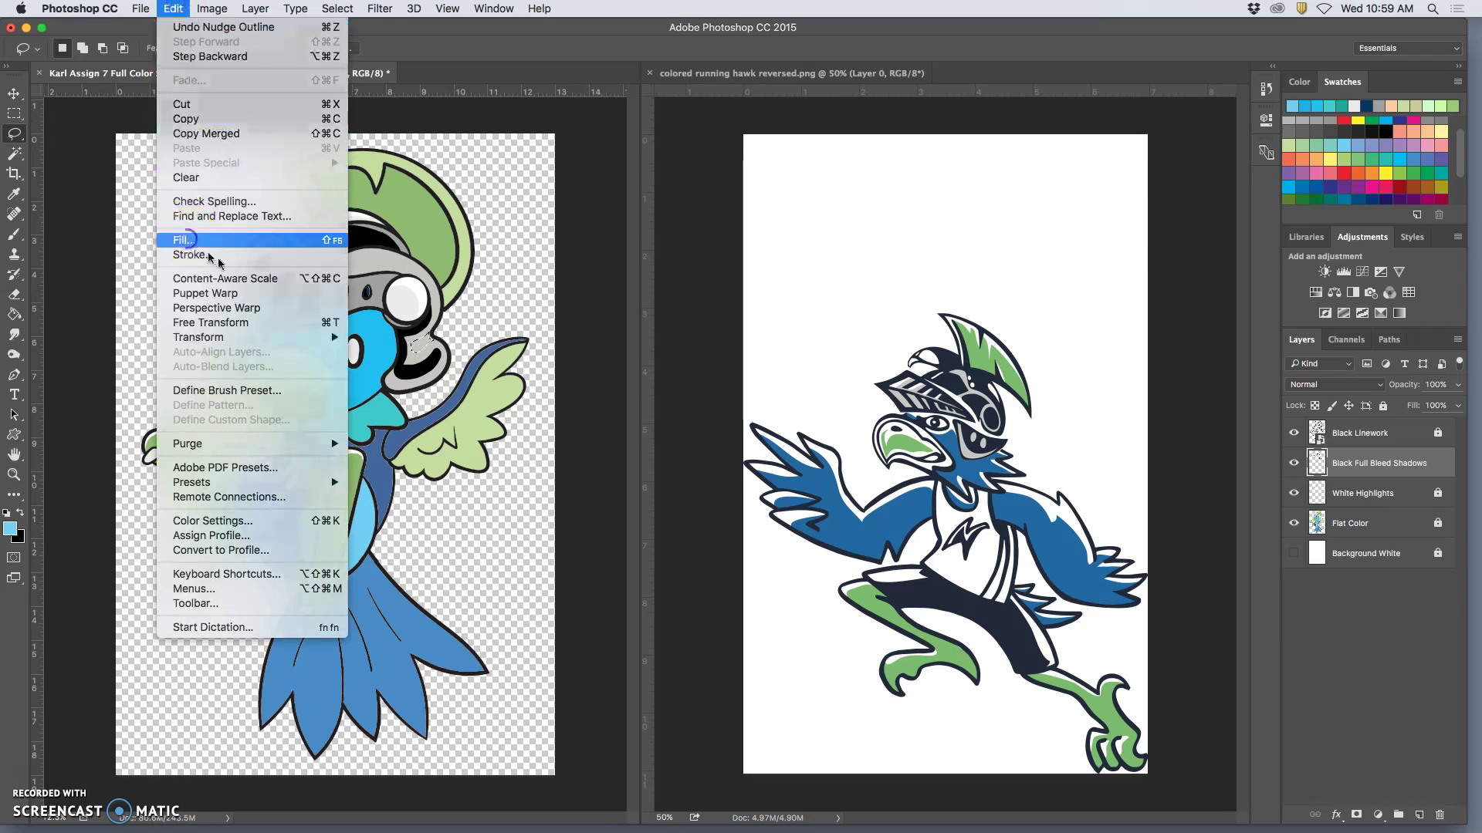
left_click(185, 239)
left_click(845, 333)
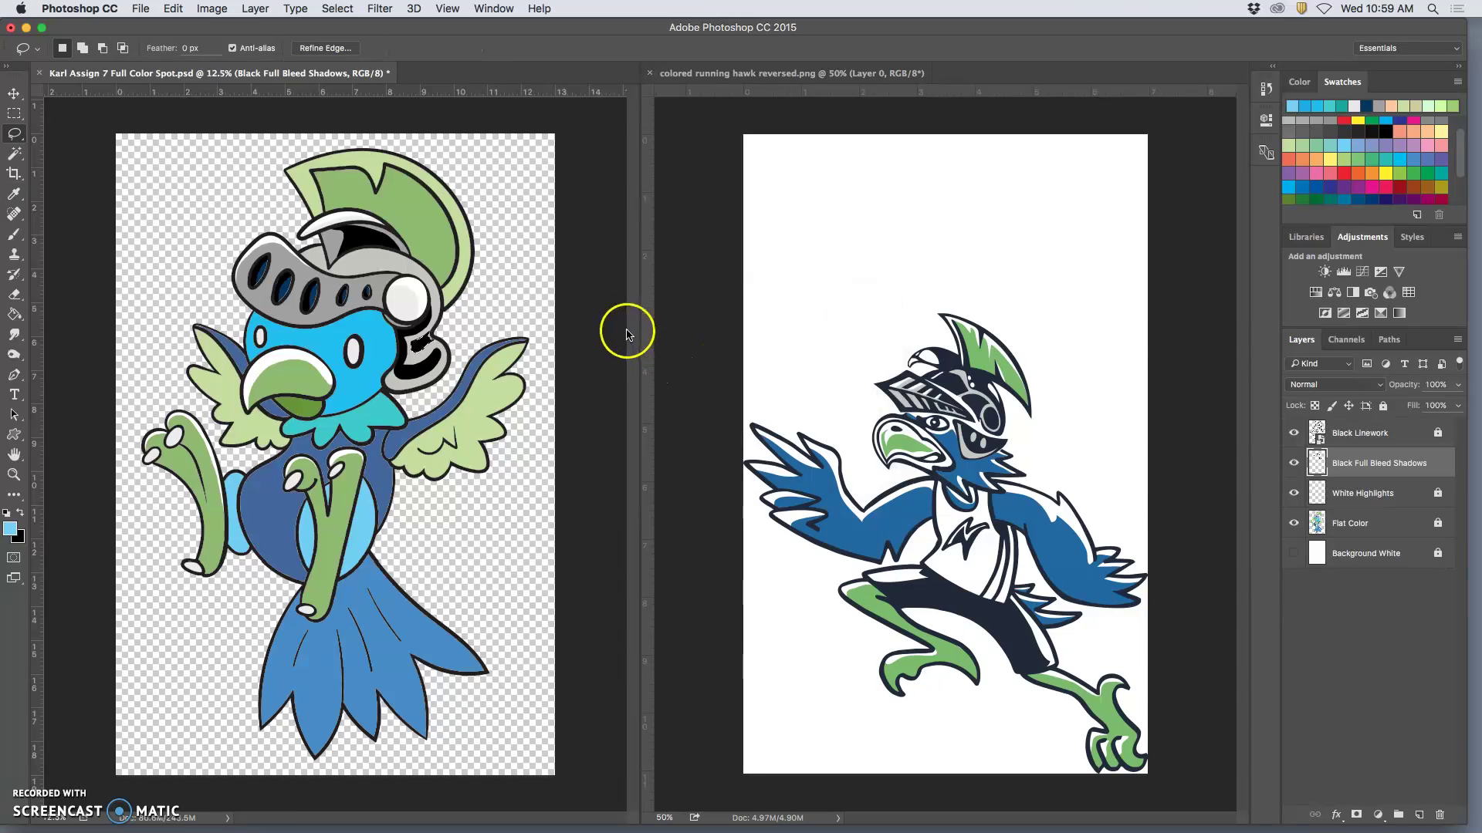
Select the cheek guard's black shadow shapes with the Magic Wand and warp them to fit the guard's contour.
key("super+equal")
key("super+equal")
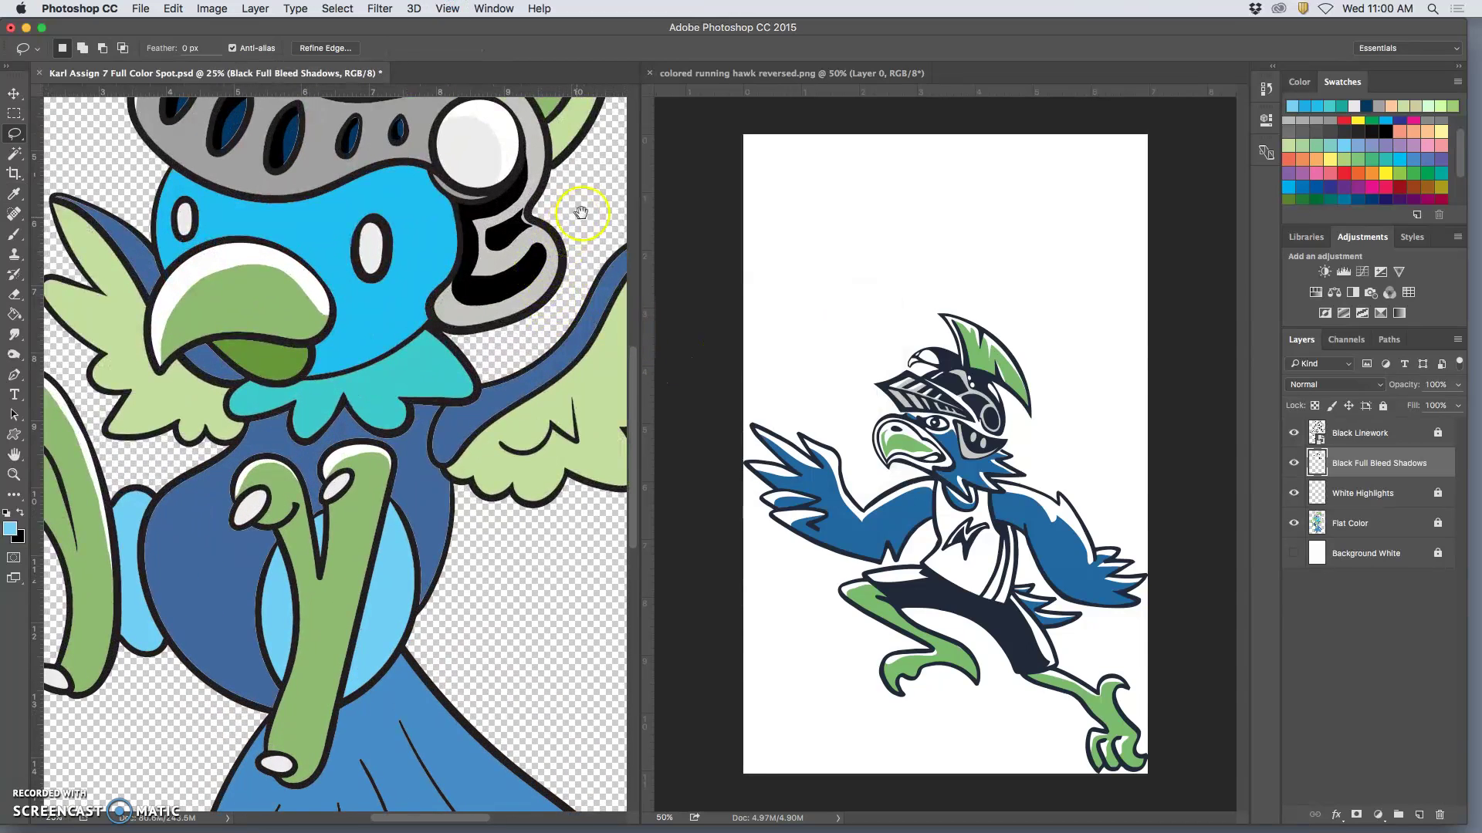
scroll(525, 278, "up", 3)
scroll(525, 277, "right", 3)
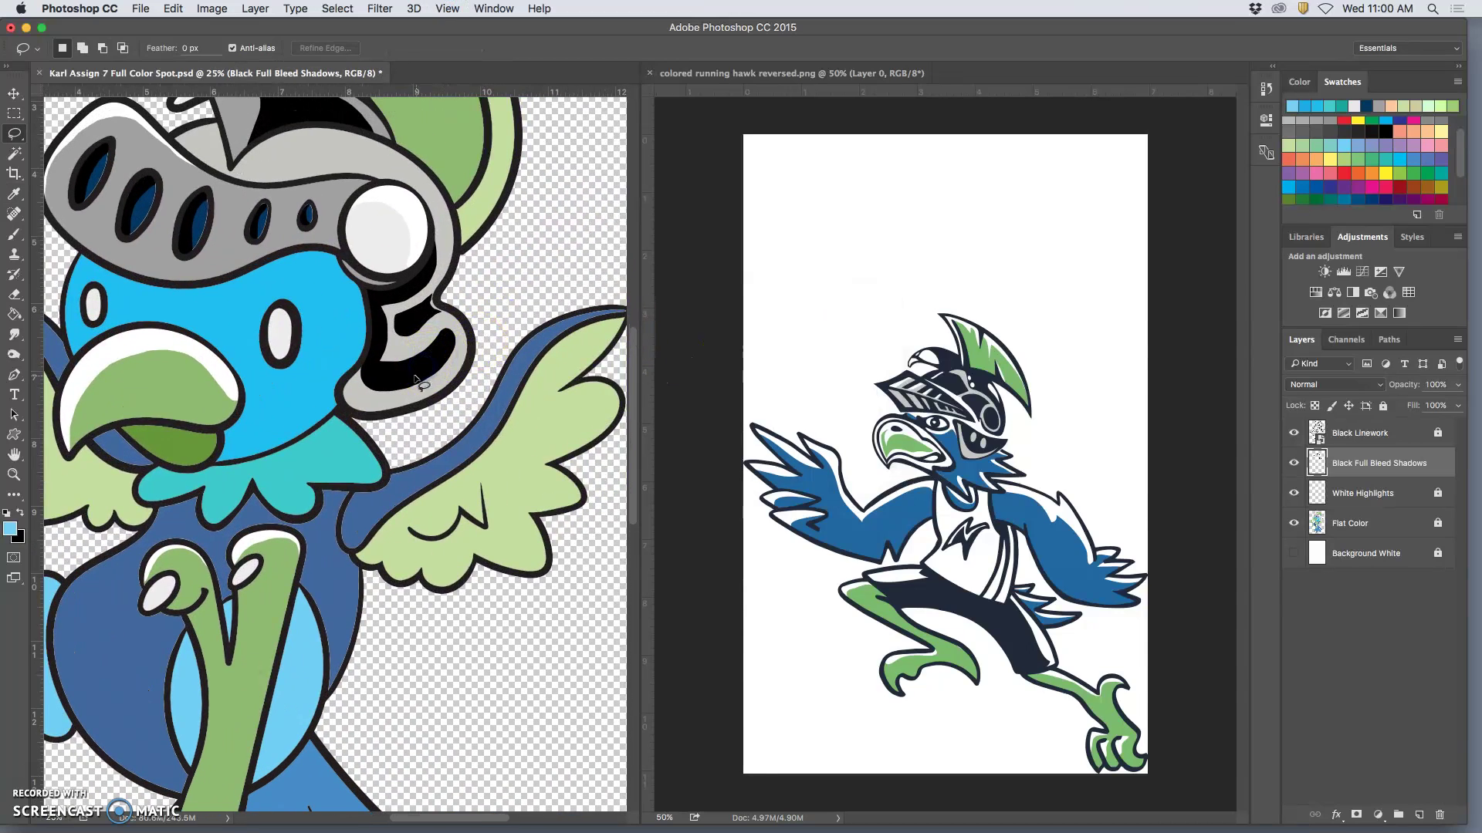
left_click(14, 153)
left_click(244, 197)
left_click(385, 299)
left_click(418, 322, "shift")
key("super+t")
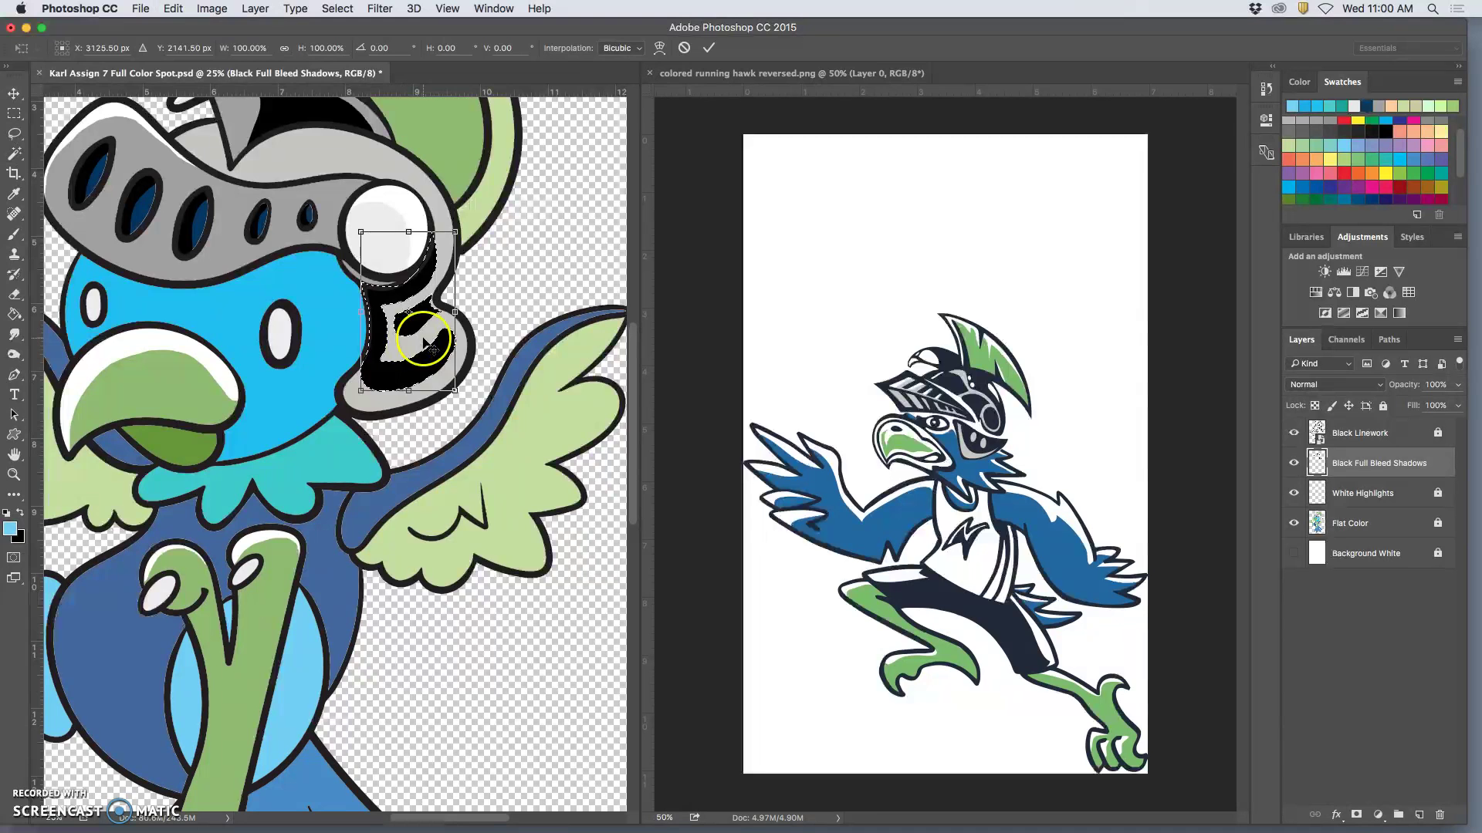
right_click(427, 327)
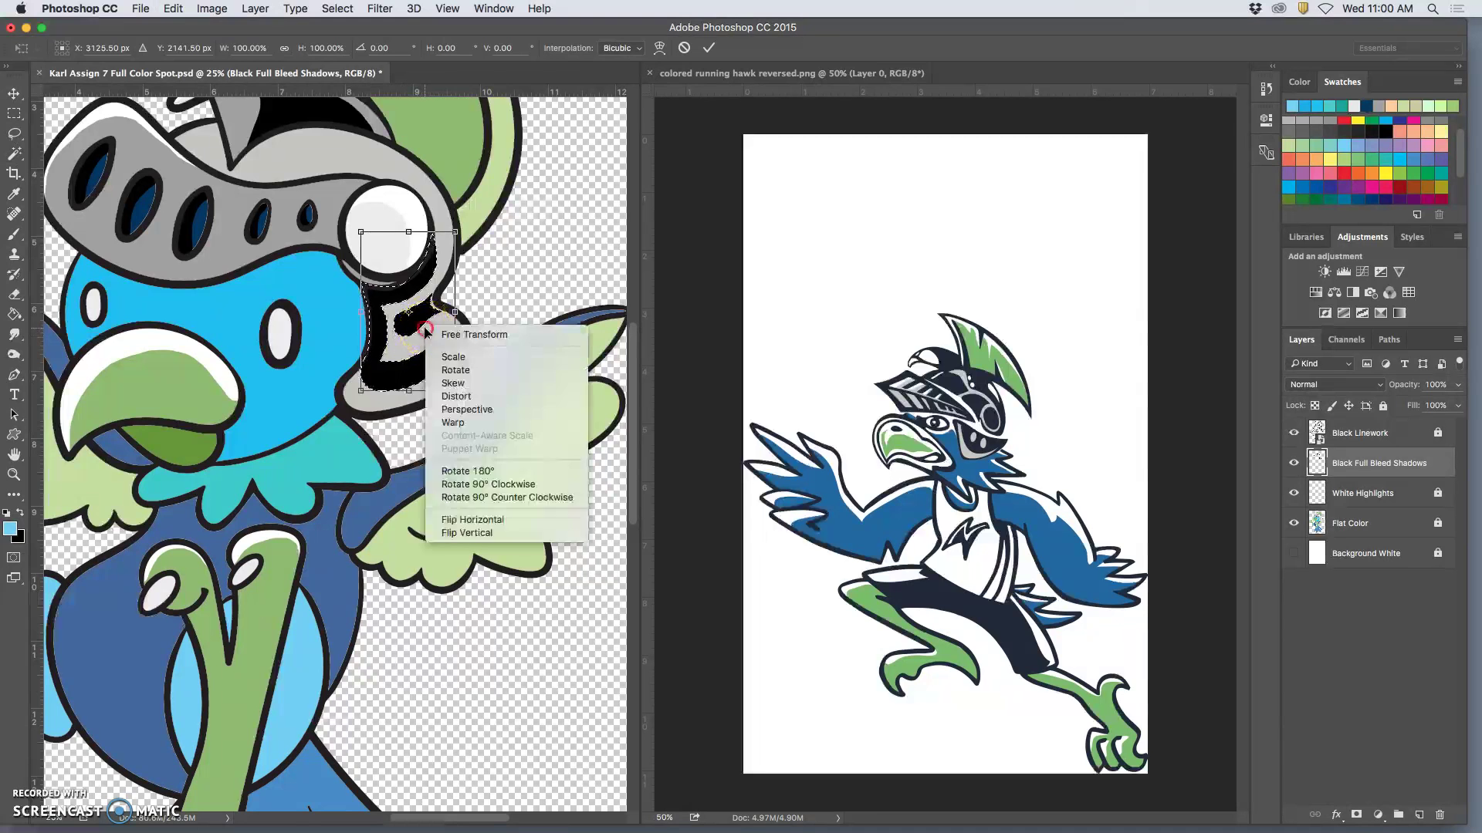
left_click(448, 422)
left_click_drag(404, 337, 403, 335)
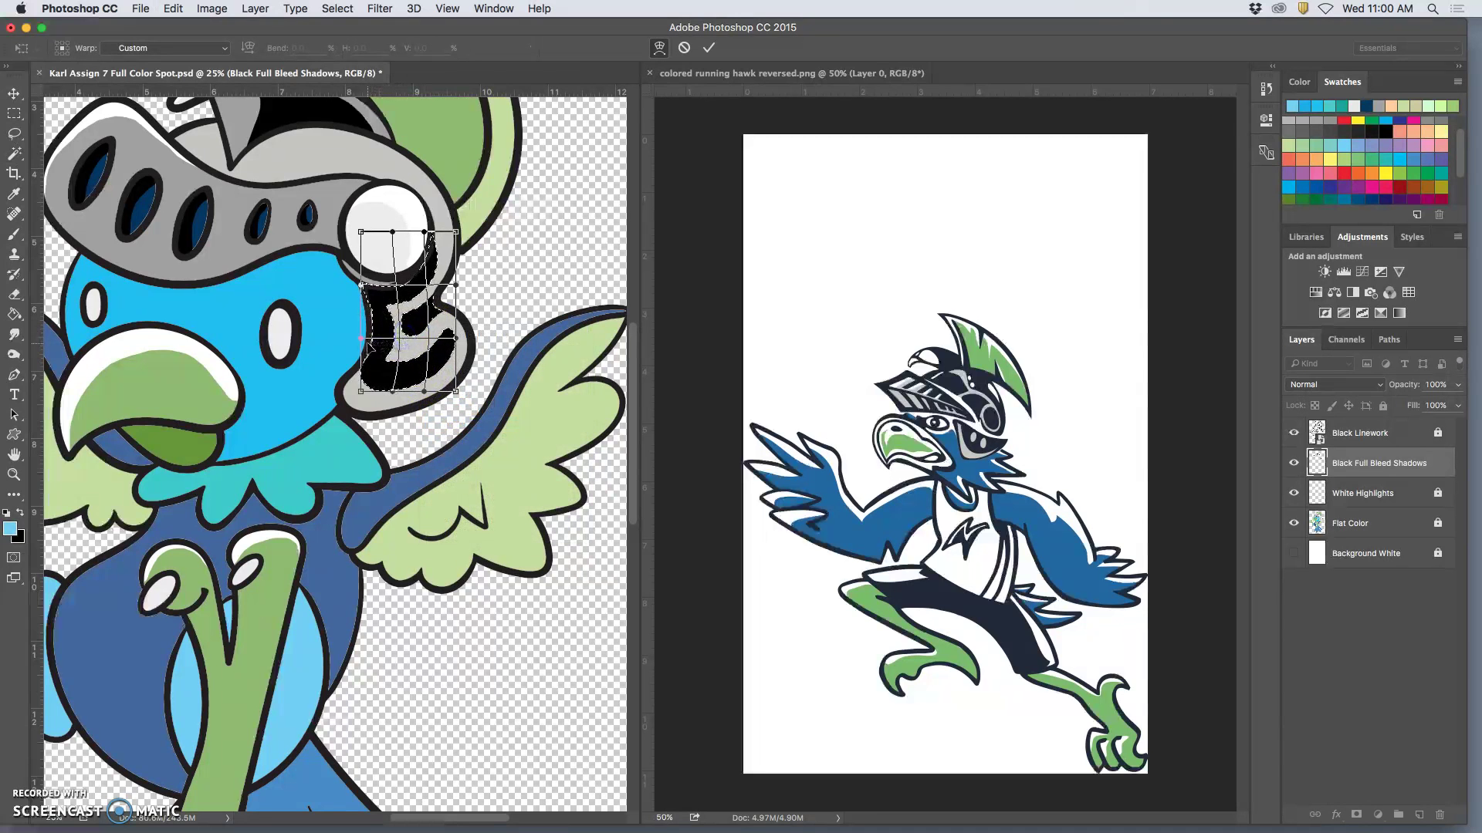